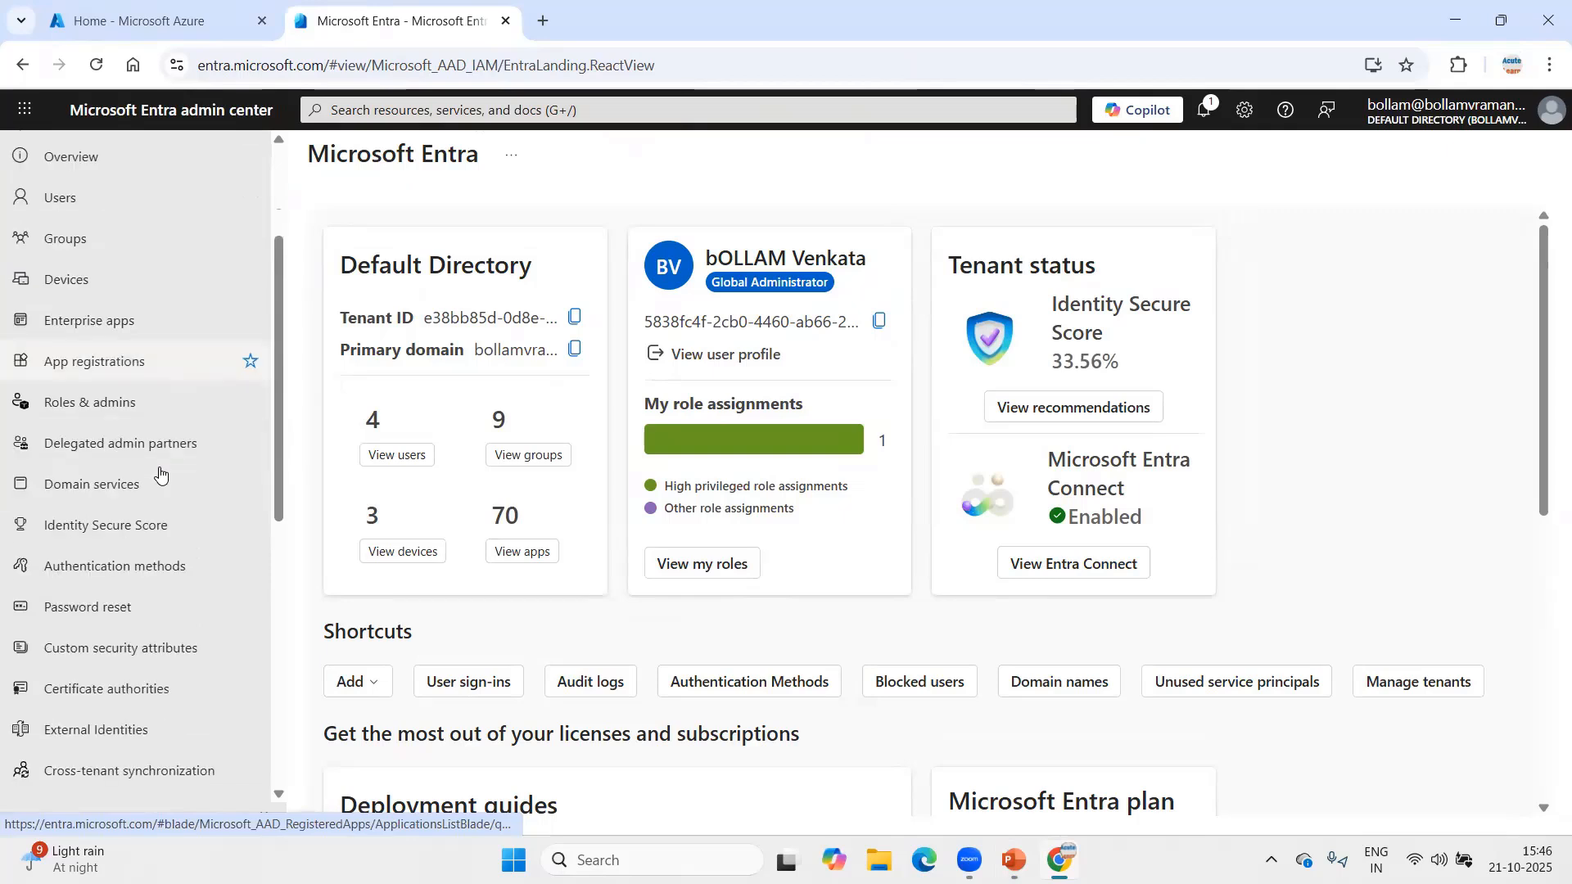
Step: Scroll the Entra left navigation pane down toward Domain names
{"action": "scroll", "coordinate": [182, 467], "scroll_direction": "down", "scroll_amount": 1}
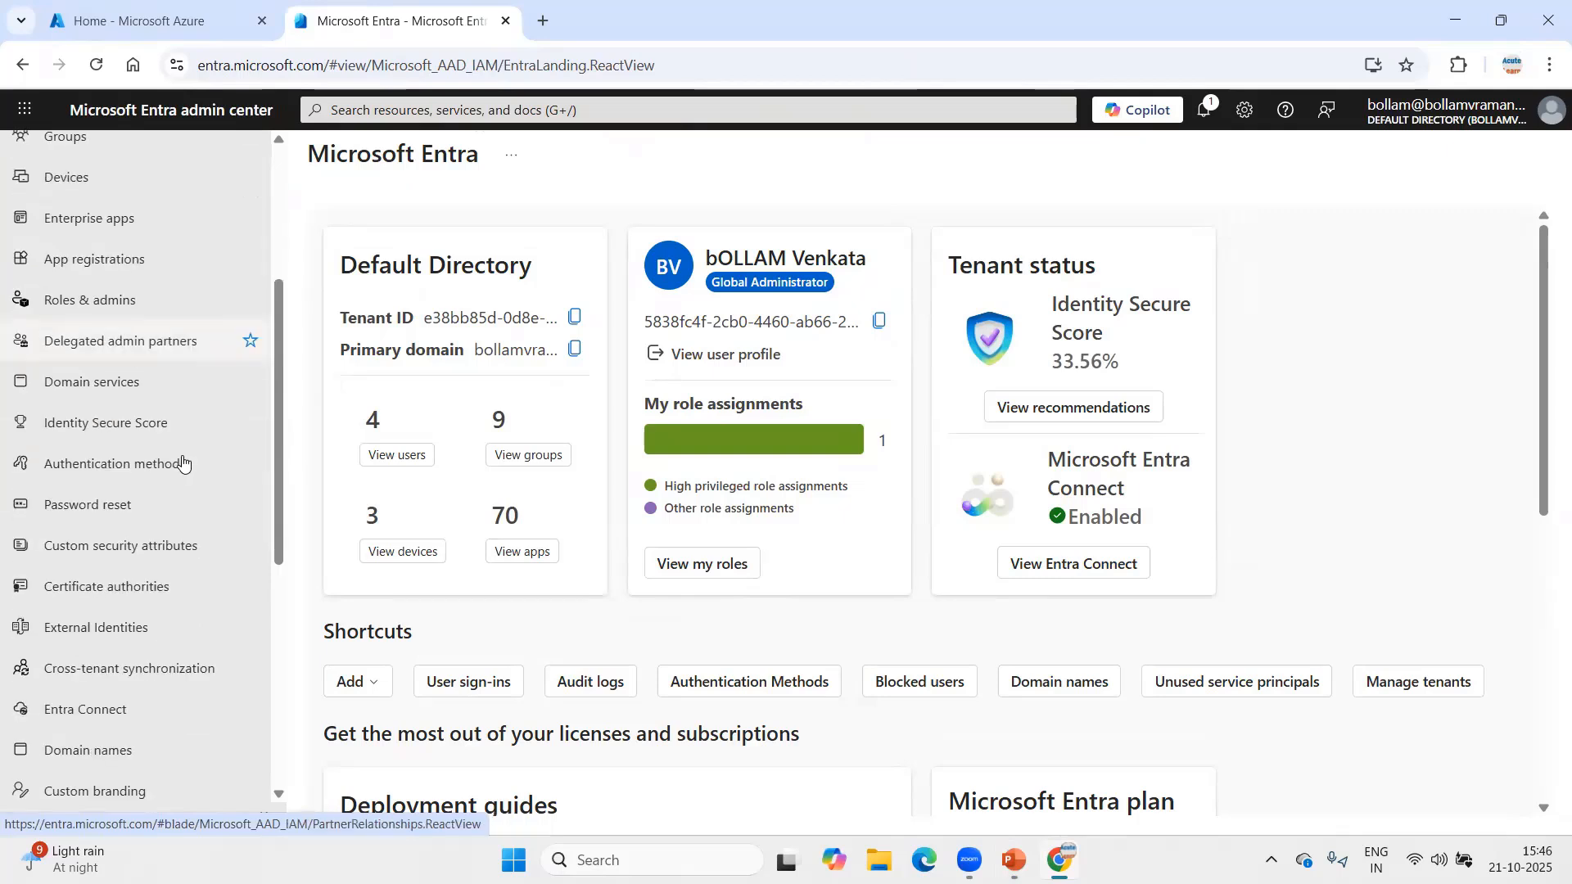
{"action": "scroll", "coordinate": [181, 463], "scroll_direction": "down", "scroll_amount": 1}
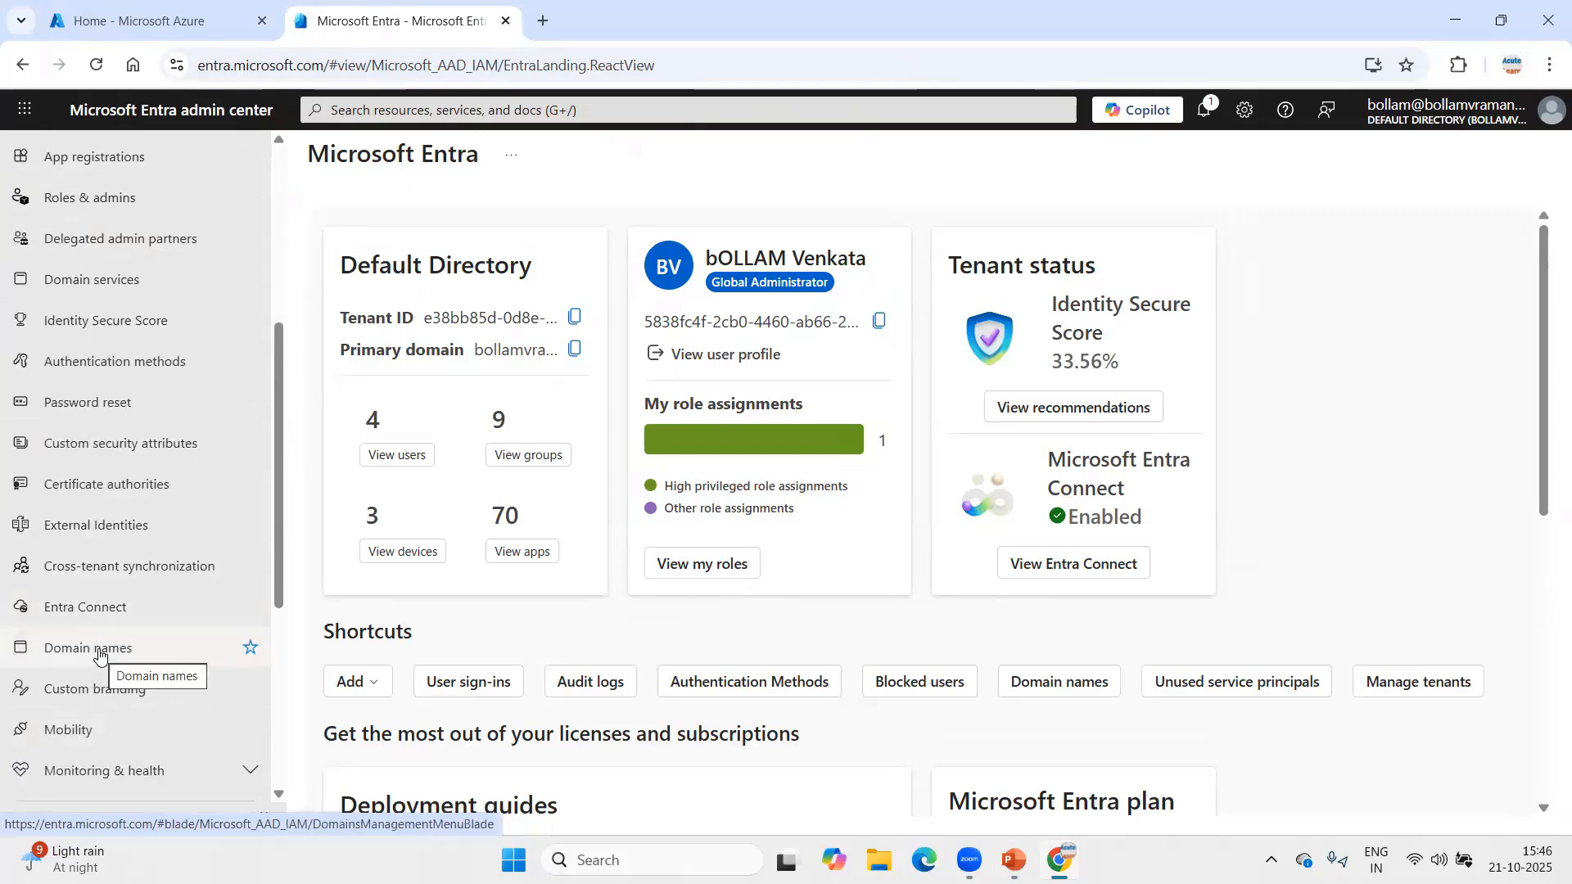
Step: Add acutelearn.com as a new custom domain under Domain names
{"action": "left_click", "coordinate": [99, 655]}
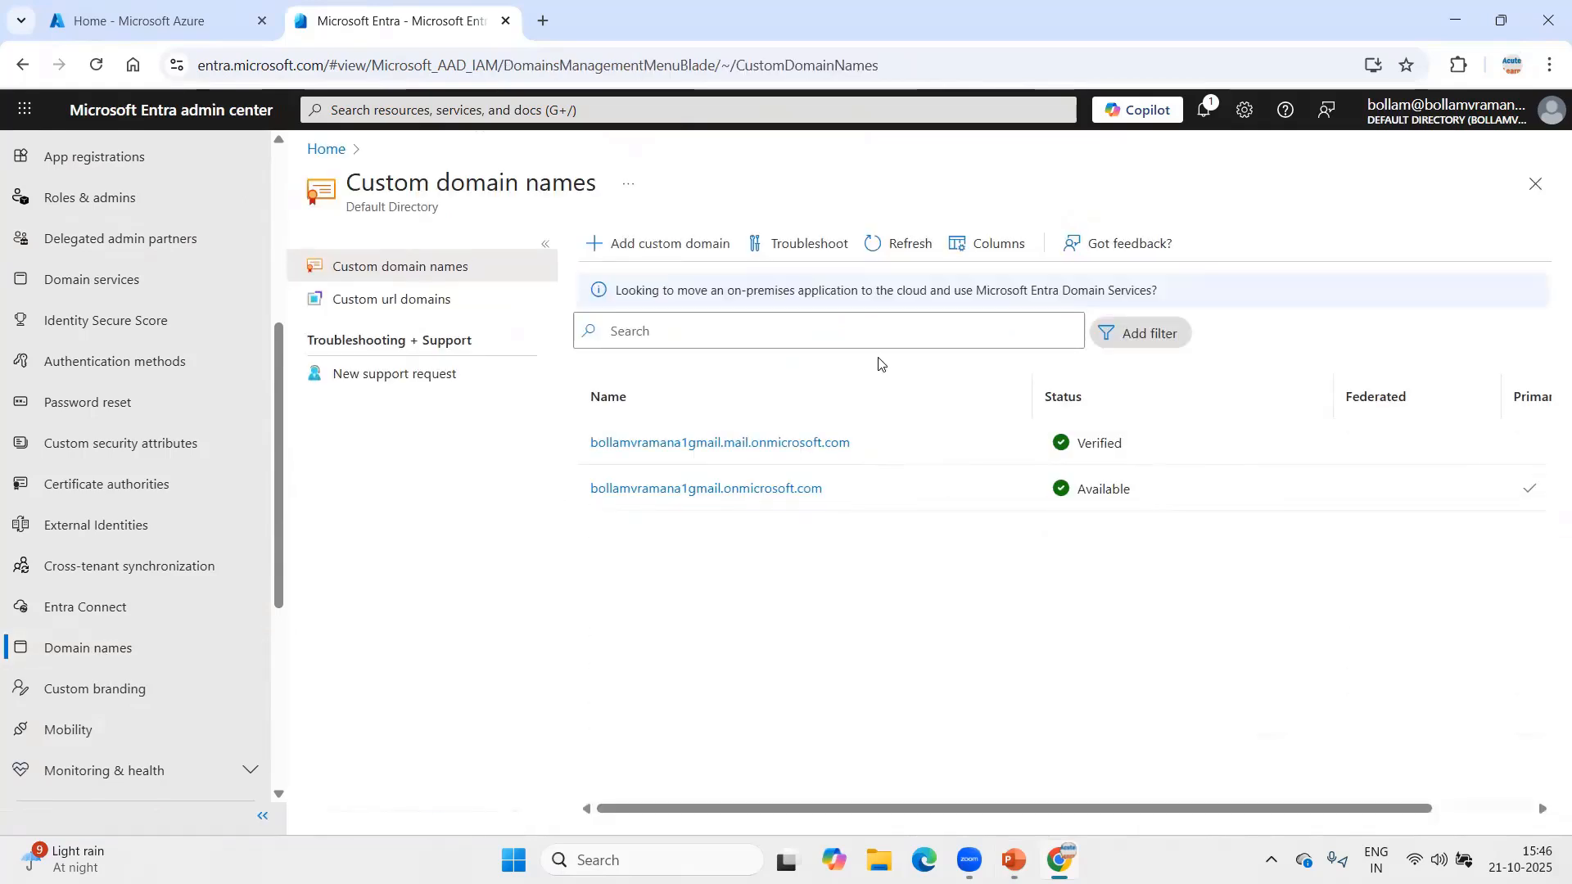
{"action": "left_click", "coordinate": [671, 257]}
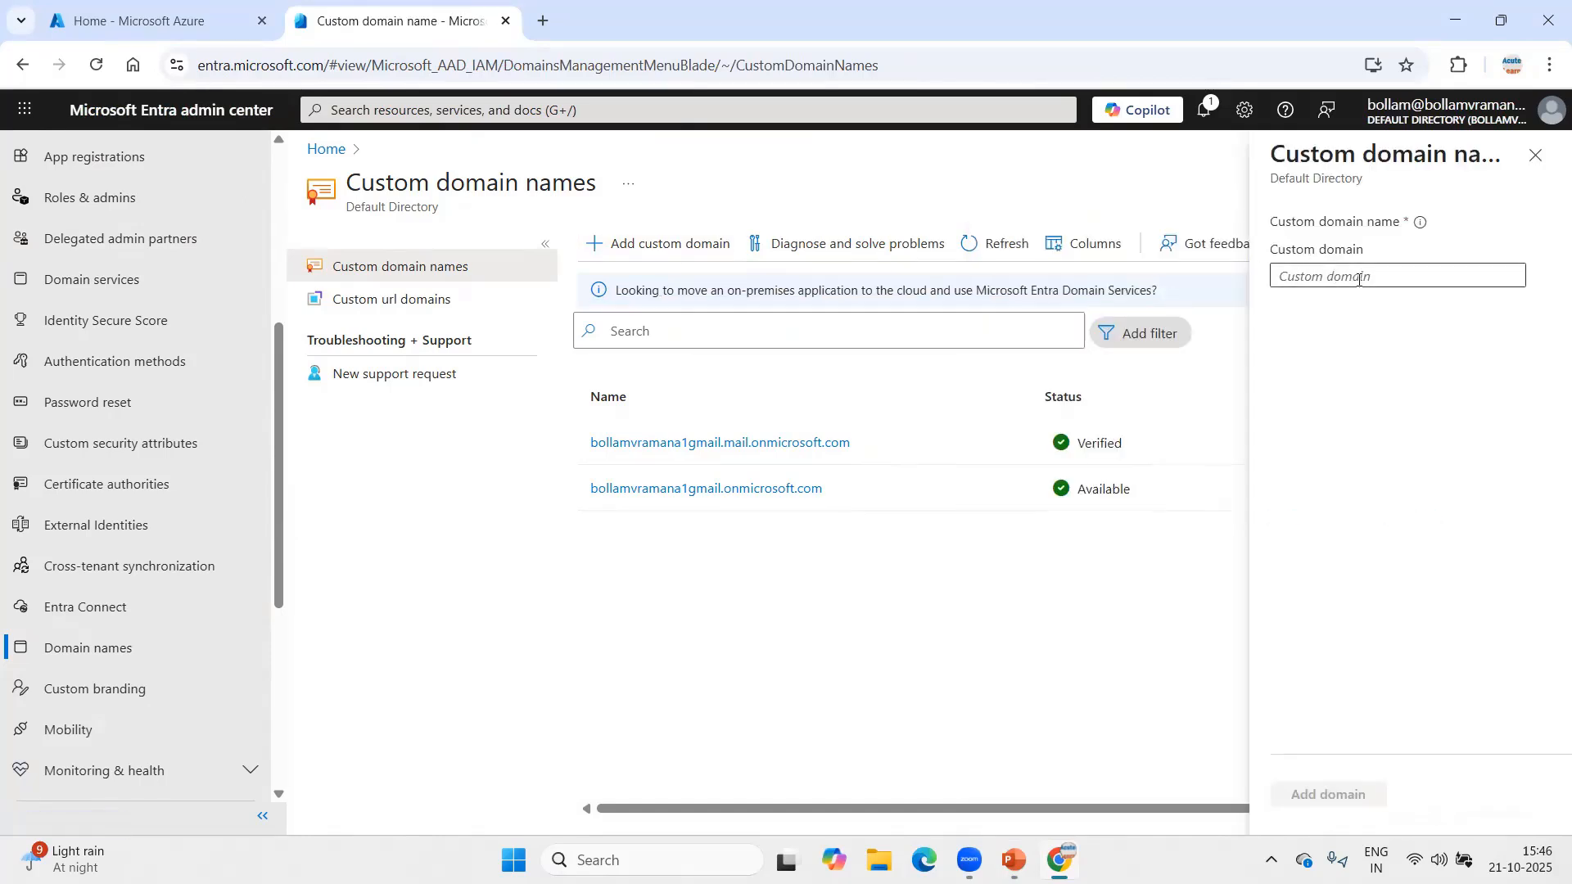
{"action": "left_click", "coordinate": [1359, 281]}
{"action": "type", "text": "acut"}
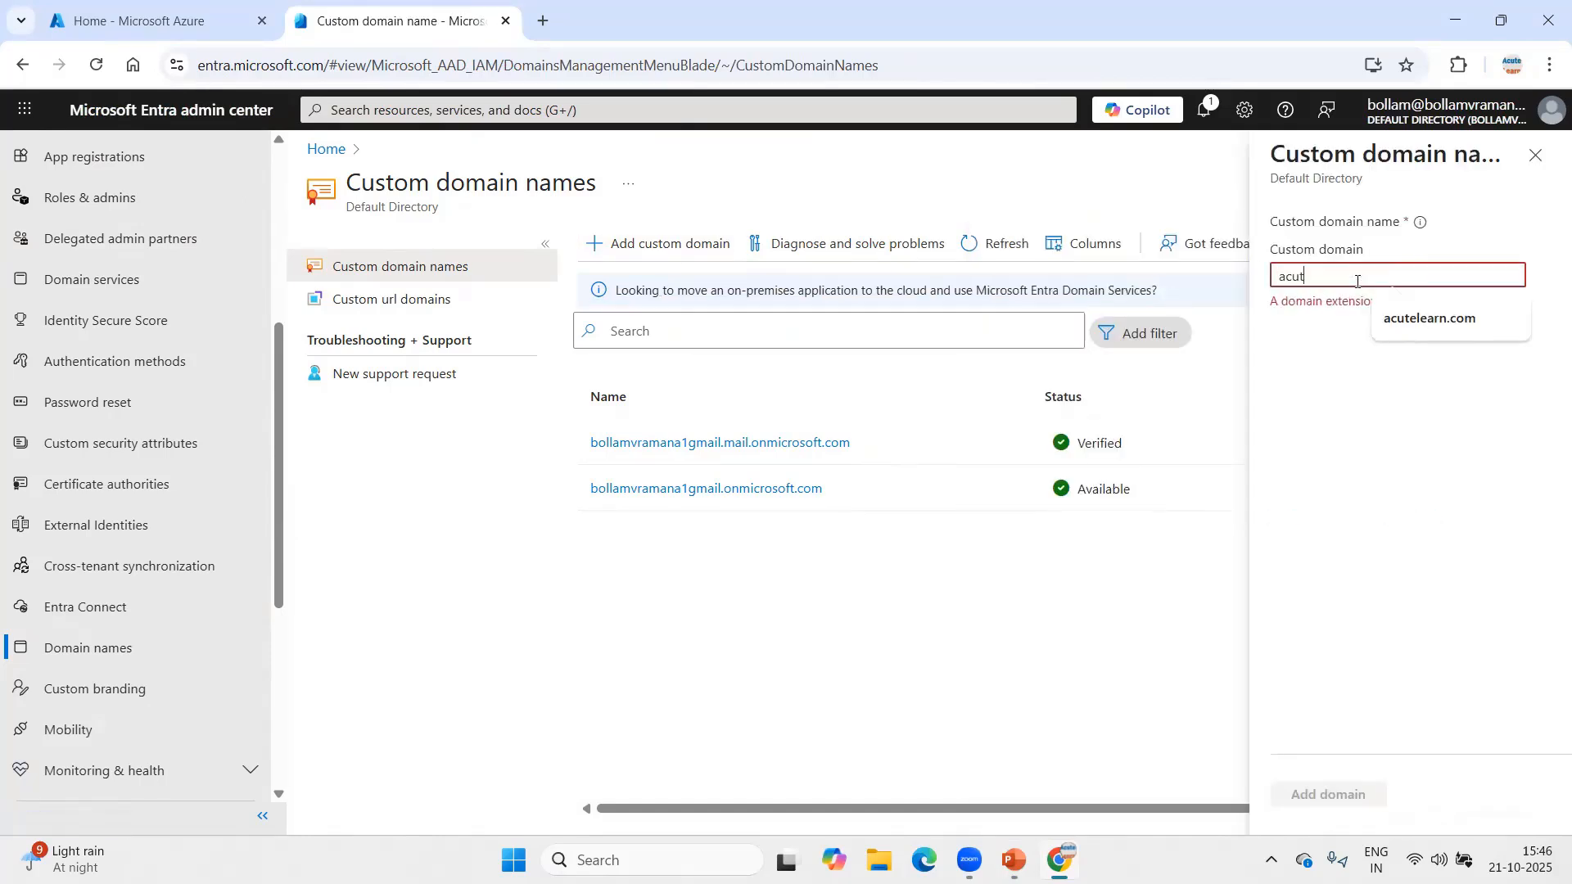
{"action": "type", "text": "elearn.com"}
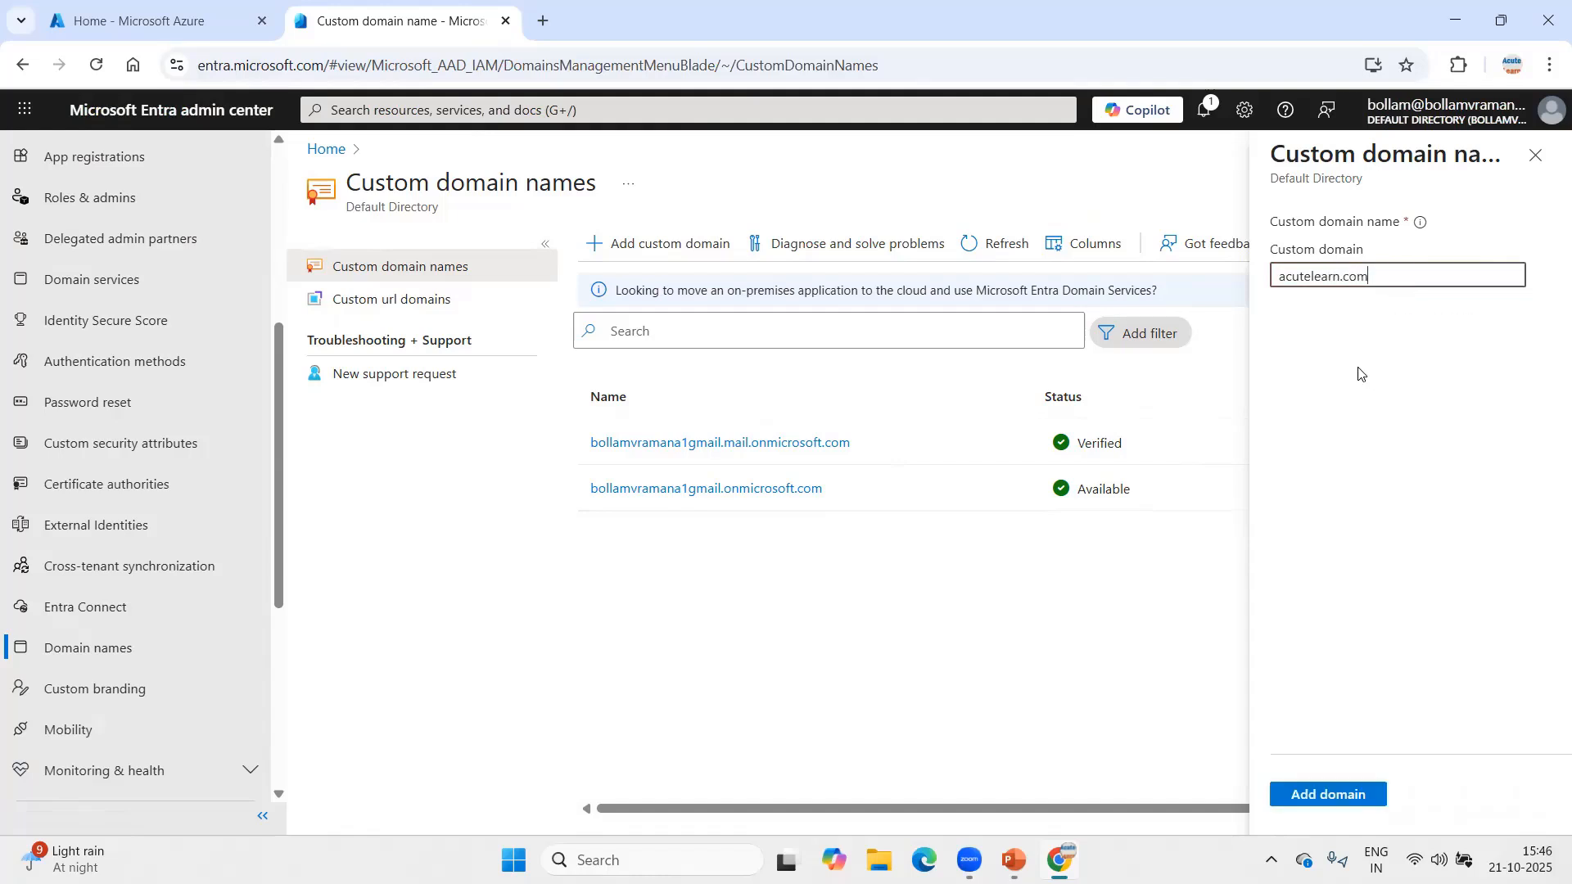
{"action": "left_click", "coordinate": [1331, 796]}
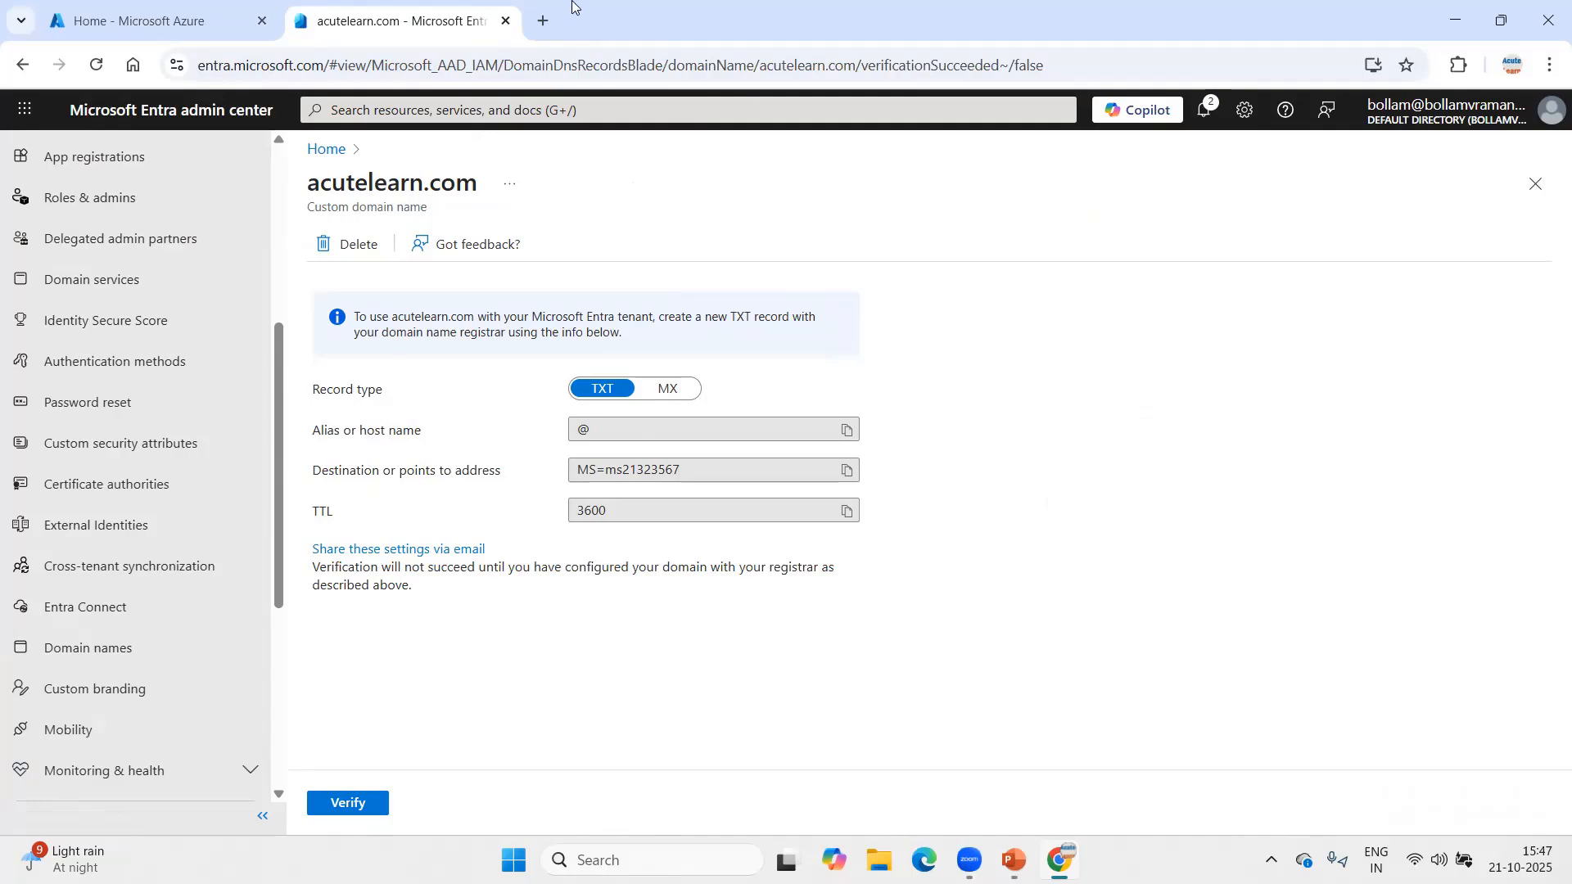
Step: Load godaddy.com in a new tab and go to the account's My Products page
{"action": "left_click", "coordinate": [542, 21]}
{"action": "left_click", "coordinate": [606, 64]}
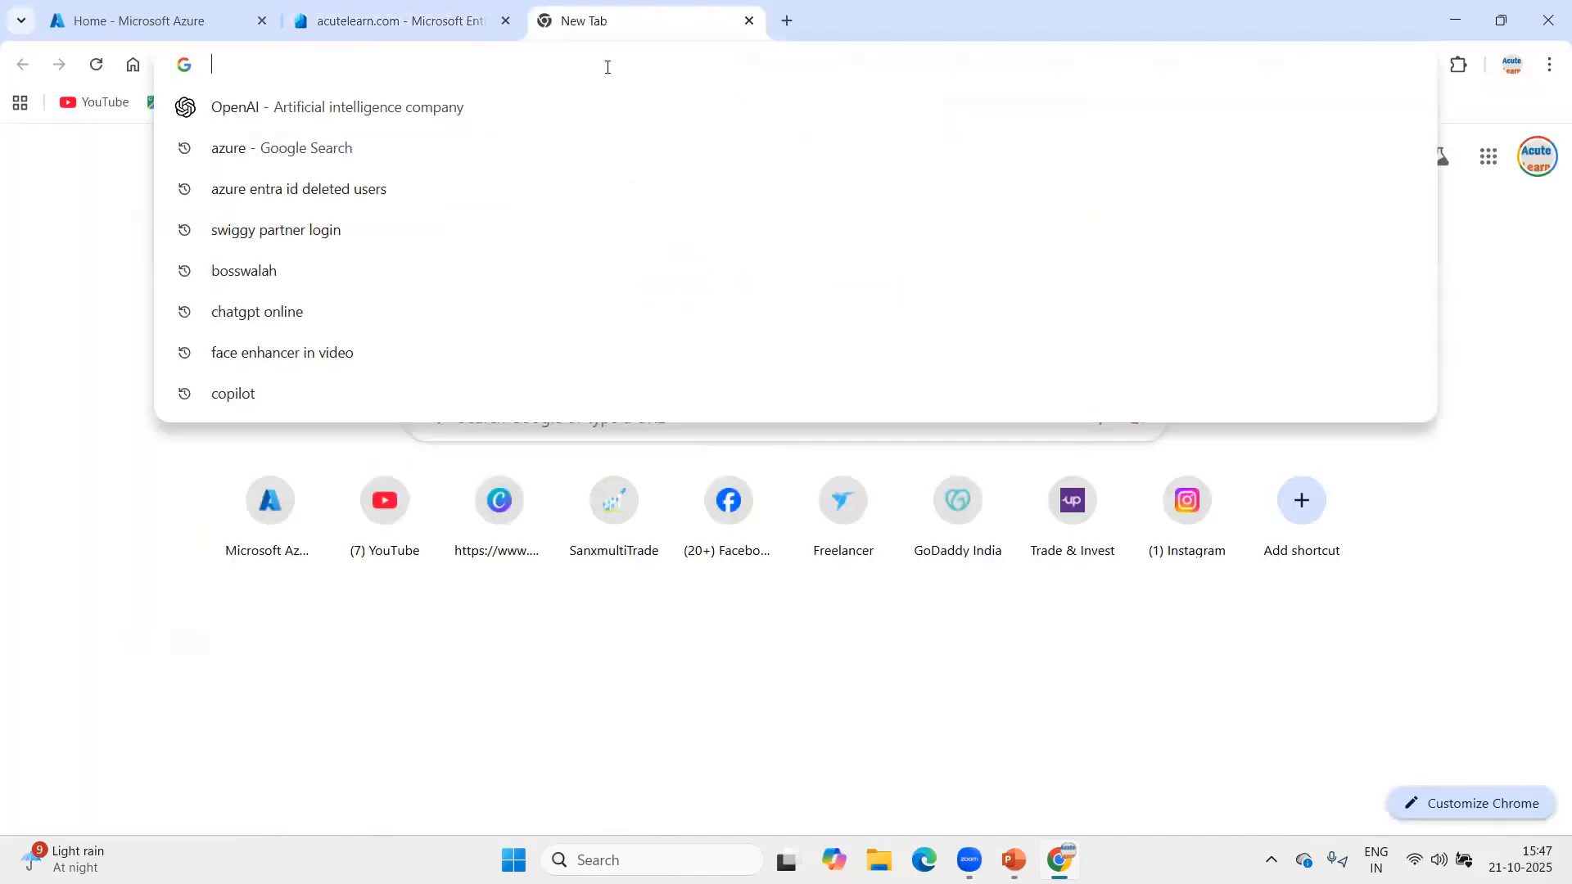
{"action": "type", "text": "www.god"}
{"action": "key", "text": "Return"}
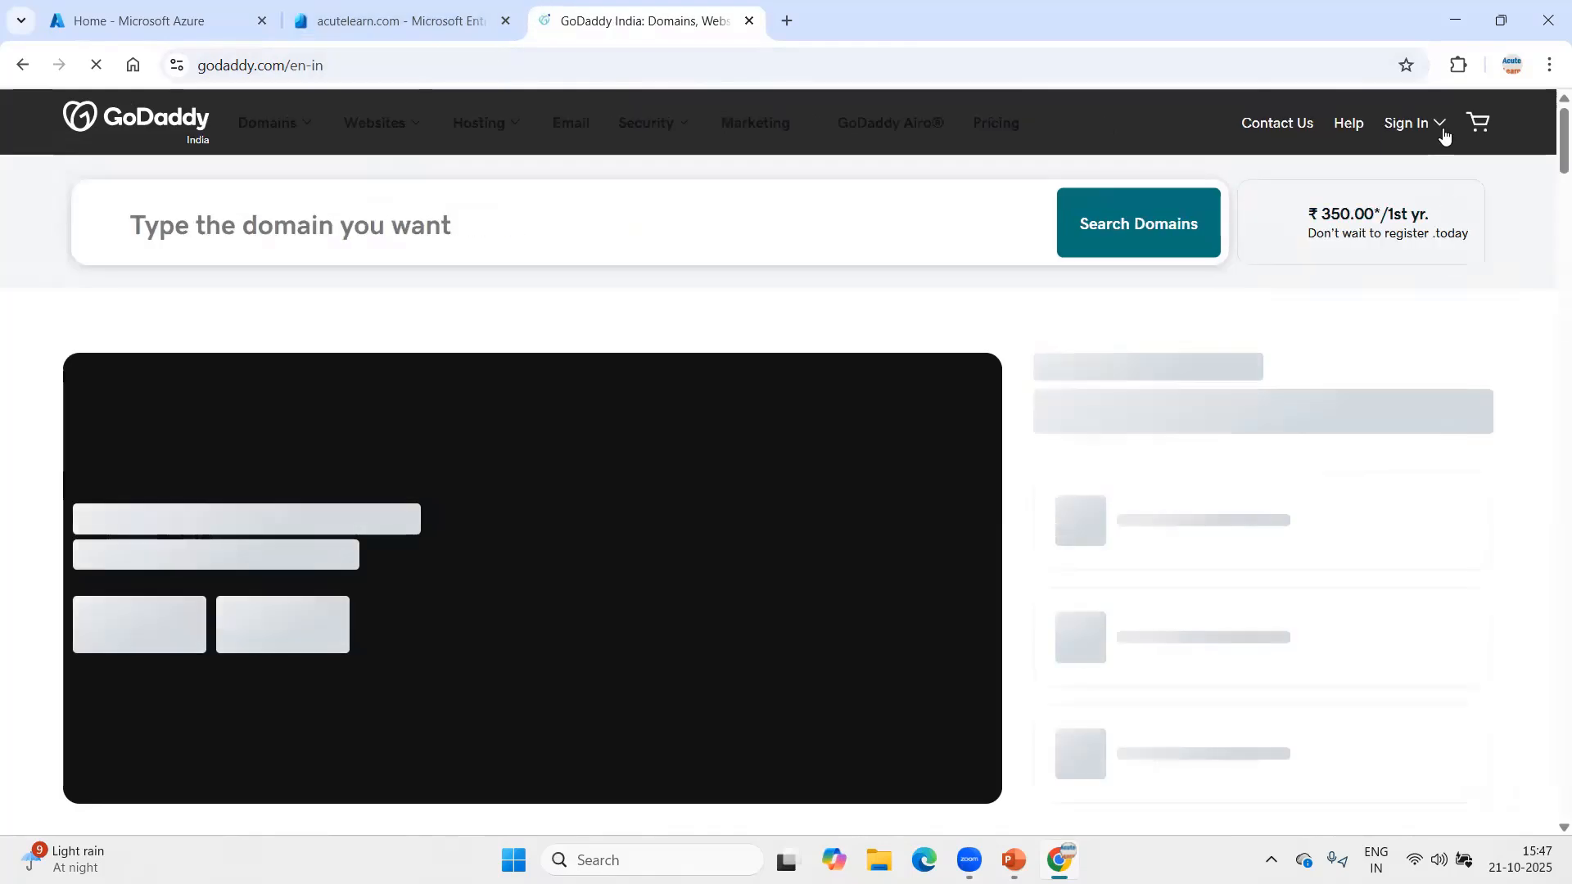
{"action": "left_click", "coordinate": [1435, 127]}
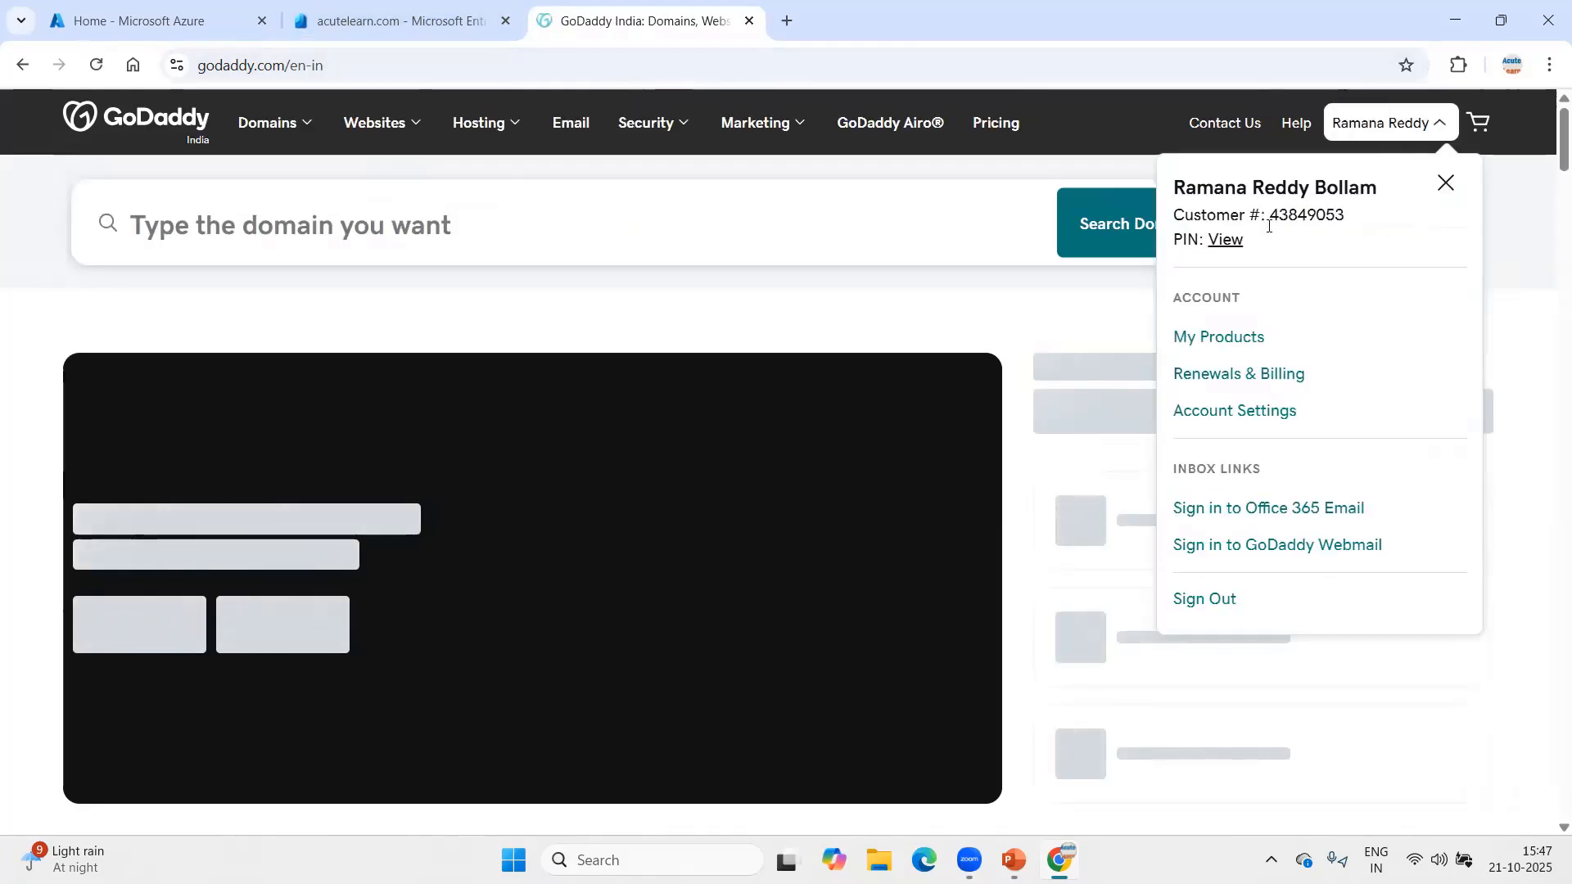
{"action": "left_click", "coordinate": [1218, 337]}
Step: Open GoDaddy DNS management for acutelearn.com, start a new record, then return to Entra
{"action": "left_click", "coordinate": [424, 25]}
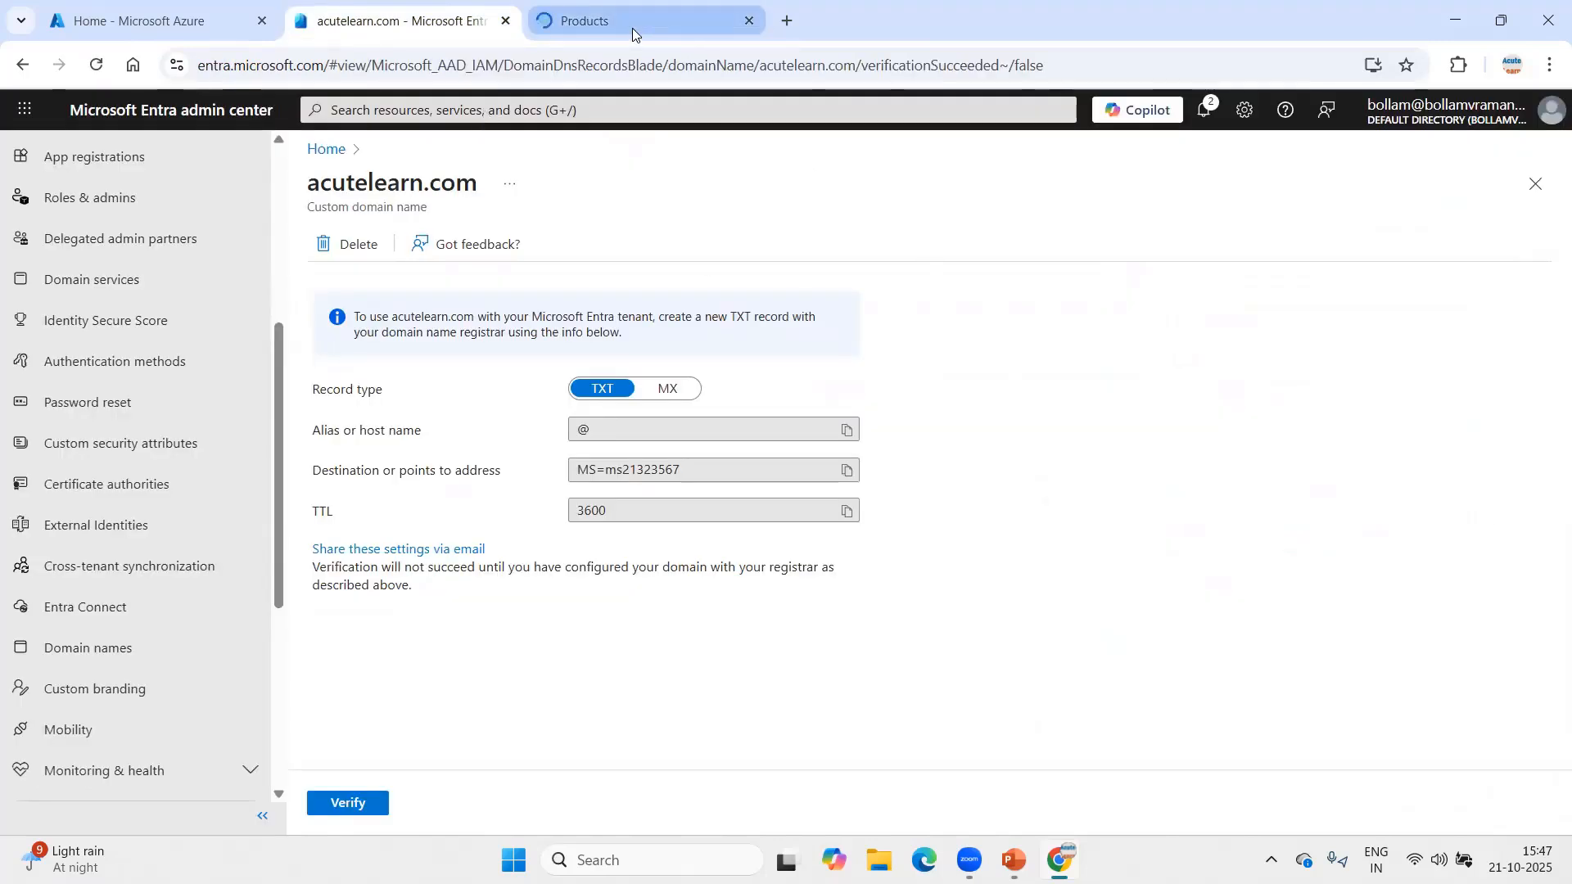
{"action": "mouse_move", "coordinate": [632, 28]}
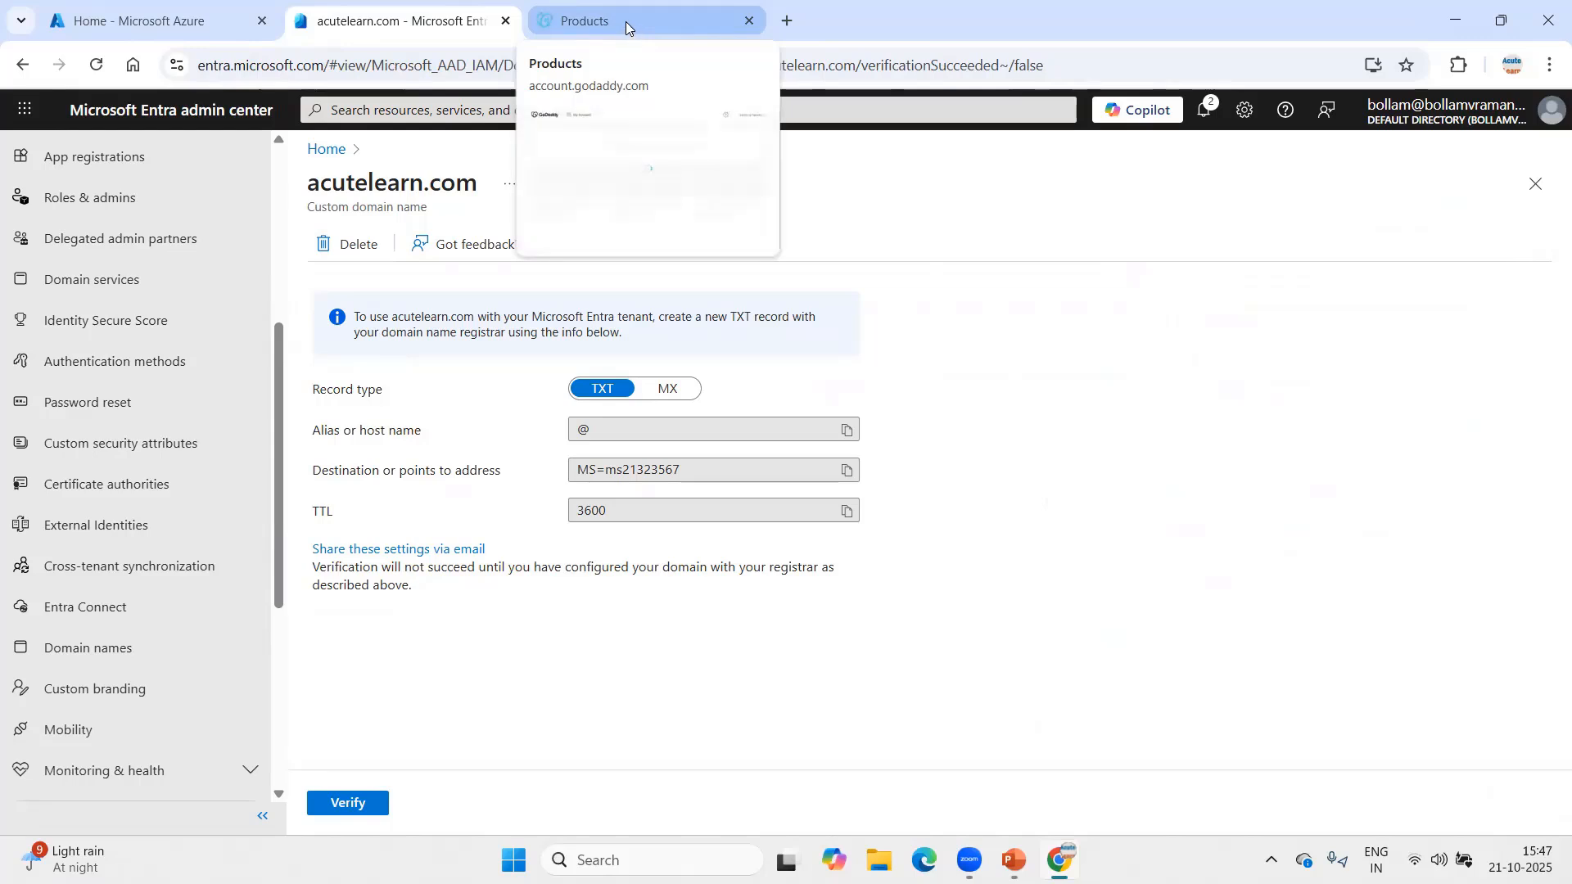
{"action": "left_click", "coordinate": [627, 22]}
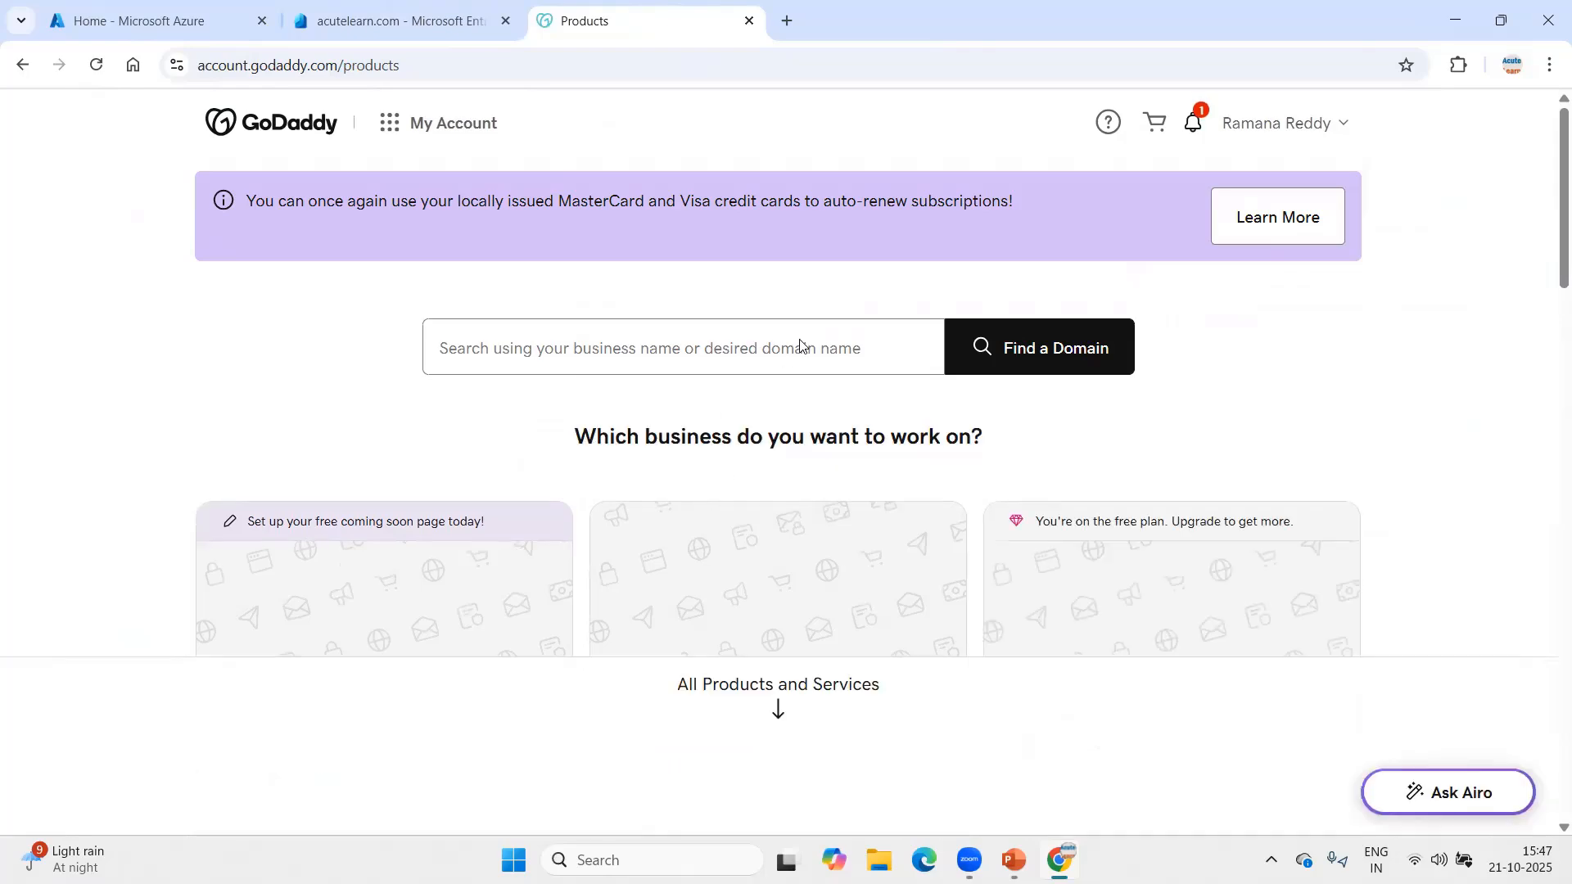
{"action": "scroll", "coordinate": [800, 345], "scroll_direction": "down", "scroll_amount": 2}
{"action": "scroll", "coordinate": [558, 481], "scroll_direction": "down", "scroll_amount": 5}
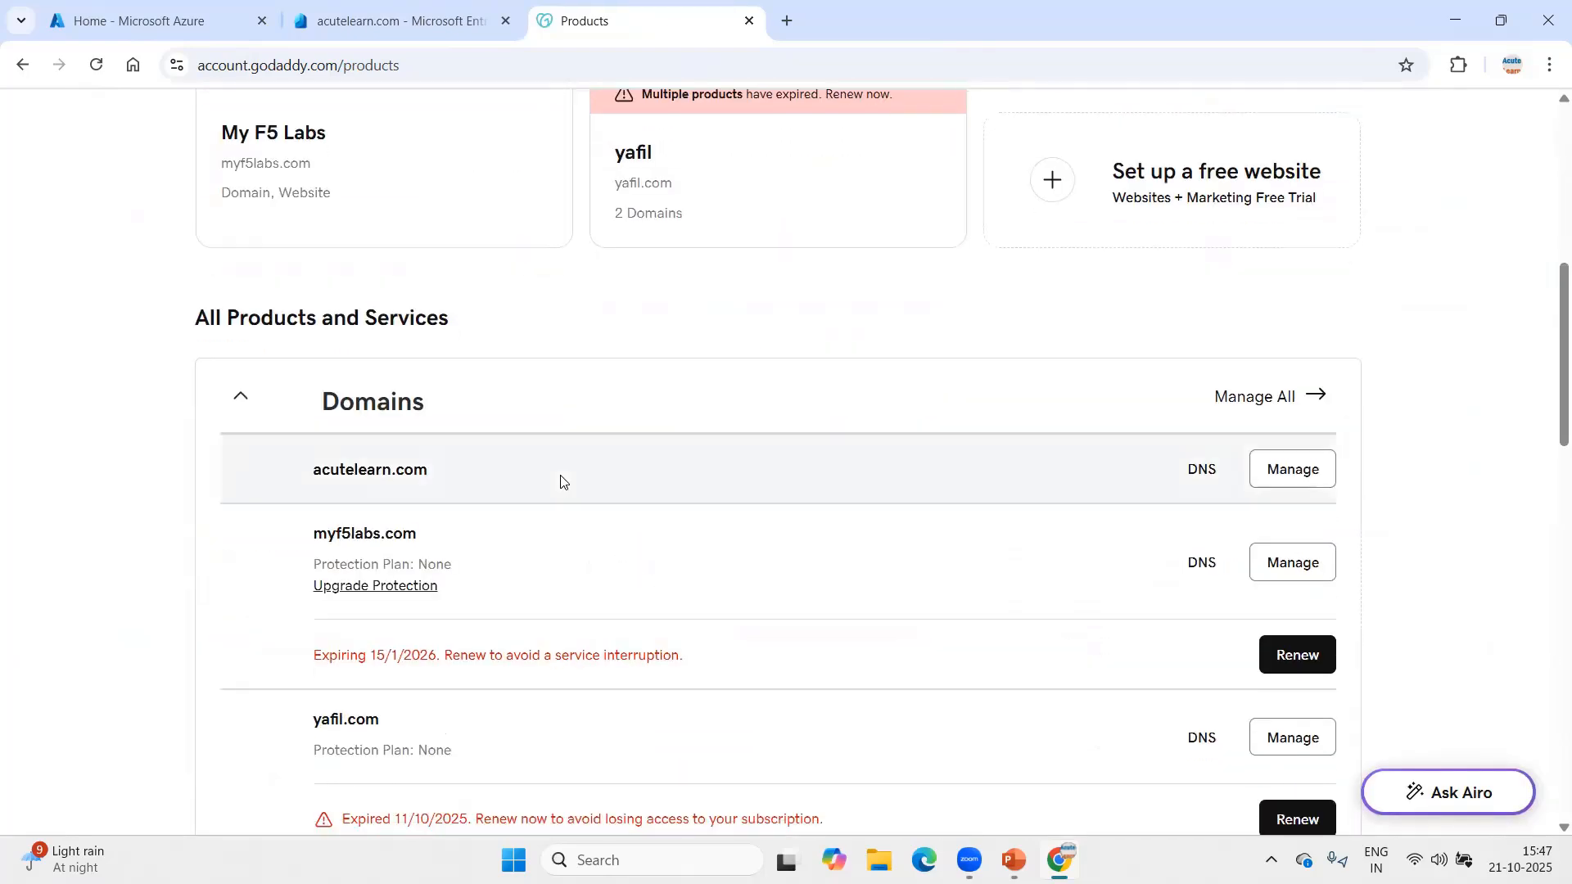
{"action": "left_click", "coordinate": [1201, 469]}
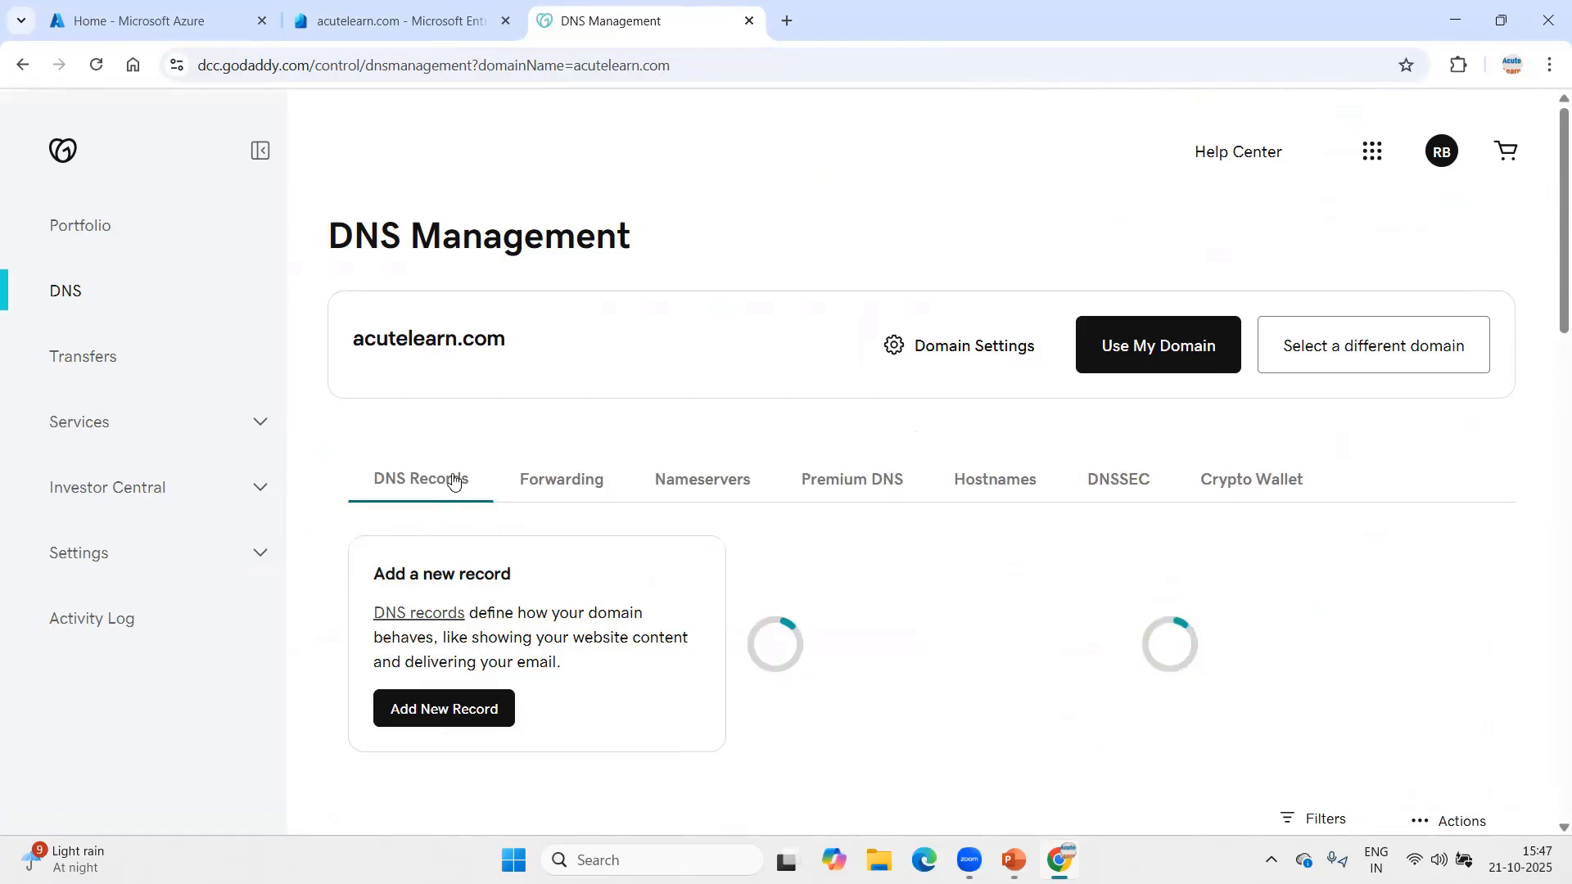
{"action": "scroll", "coordinate": [558, 541], "scroll_direction": "down", "scroll_amount": 2}
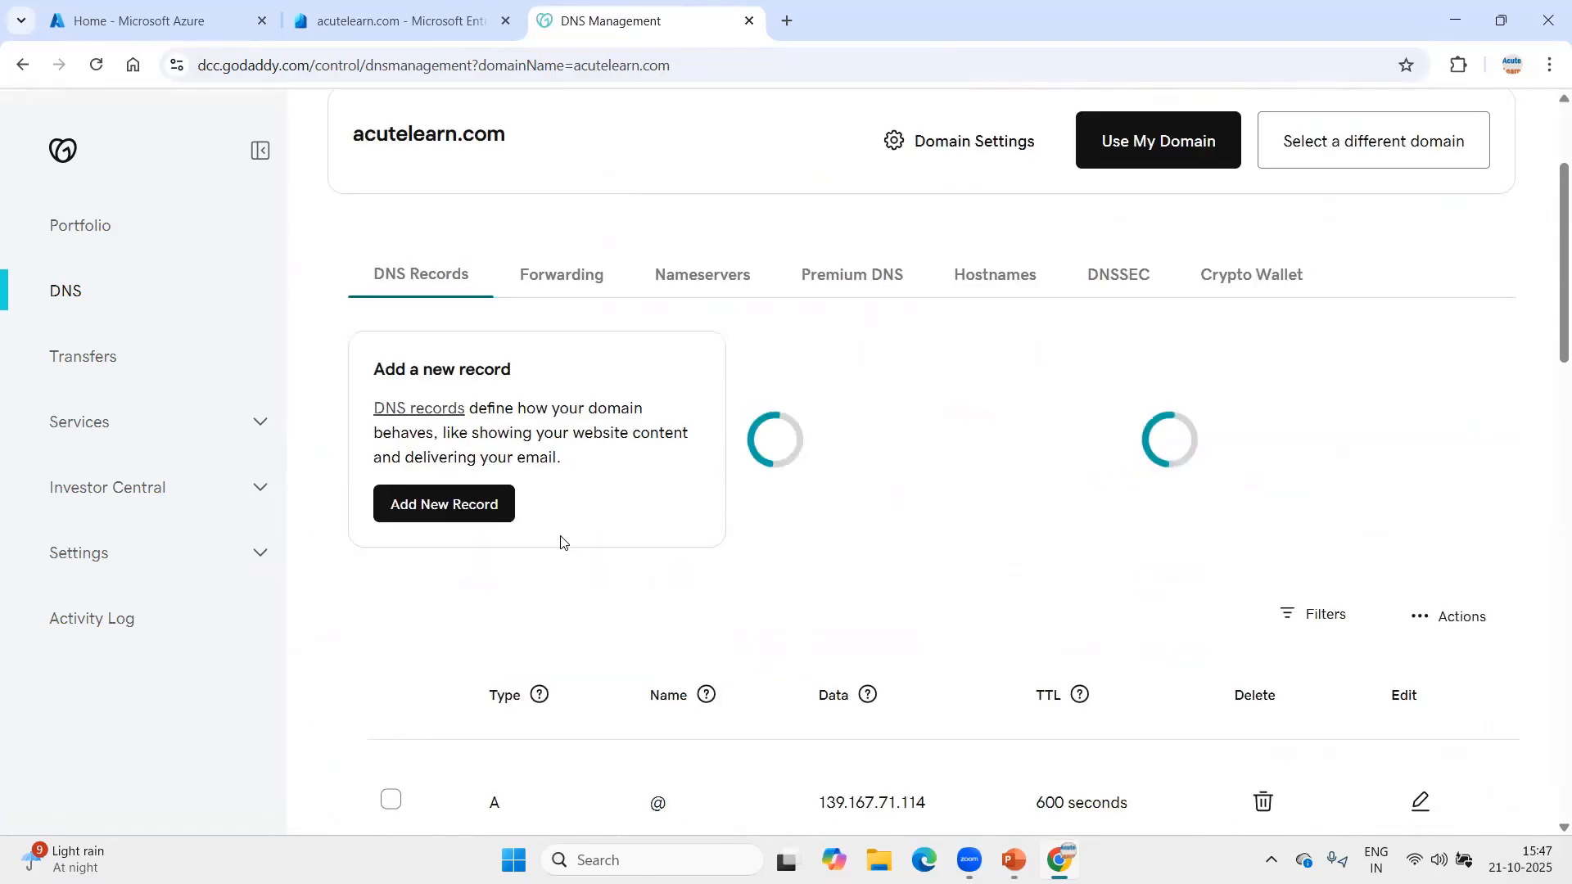
{"action": "left_click", "coordinate": [434, 516]}
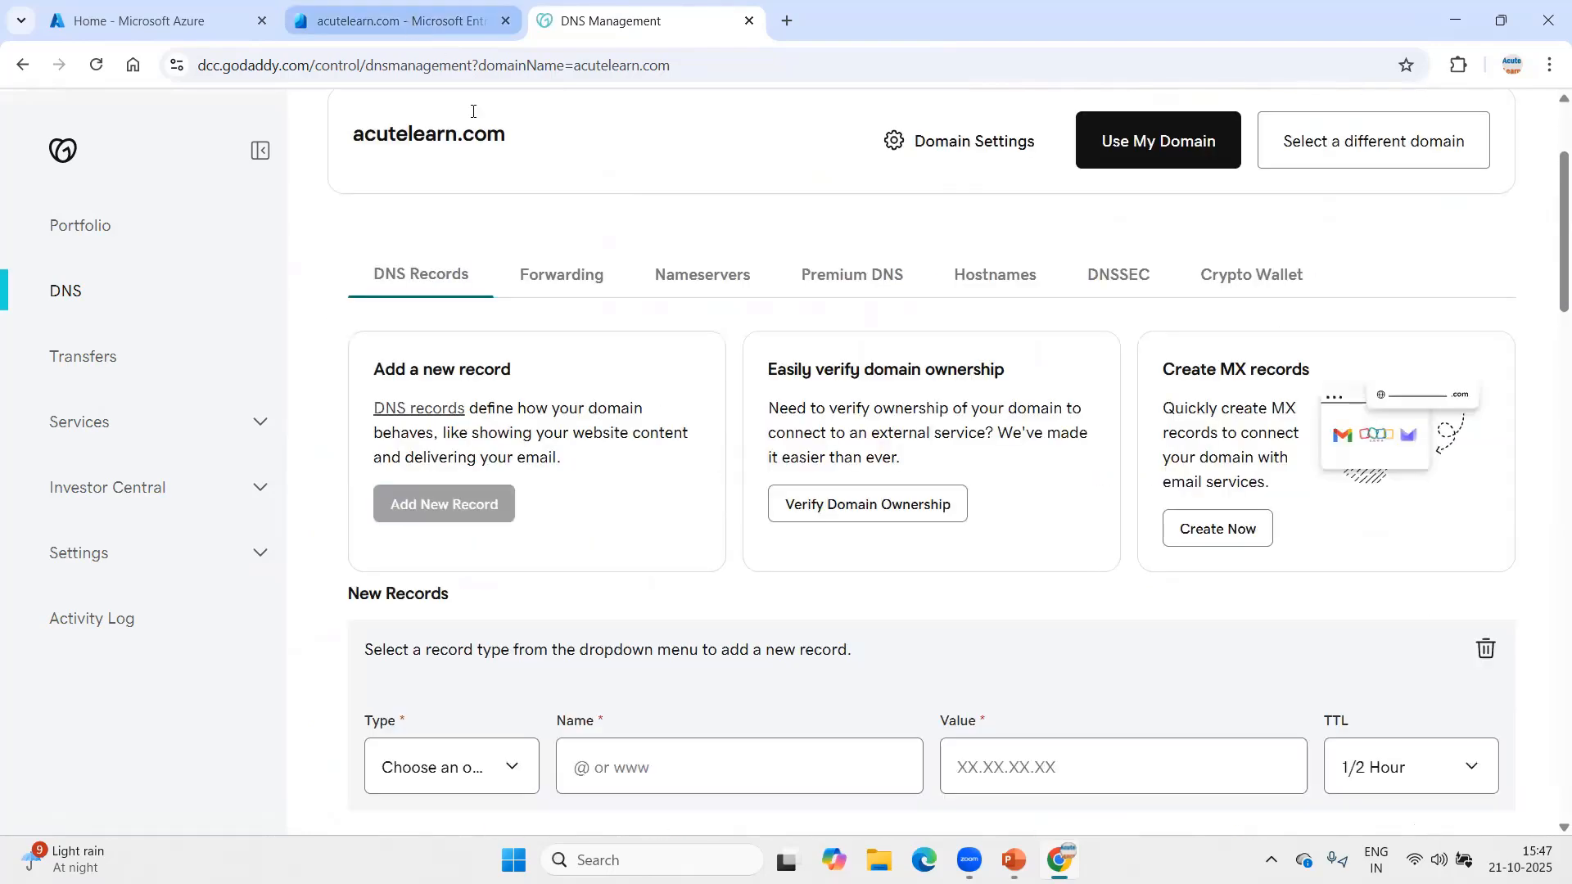
{"action": "left_click", "coordinate": [411, 21]}
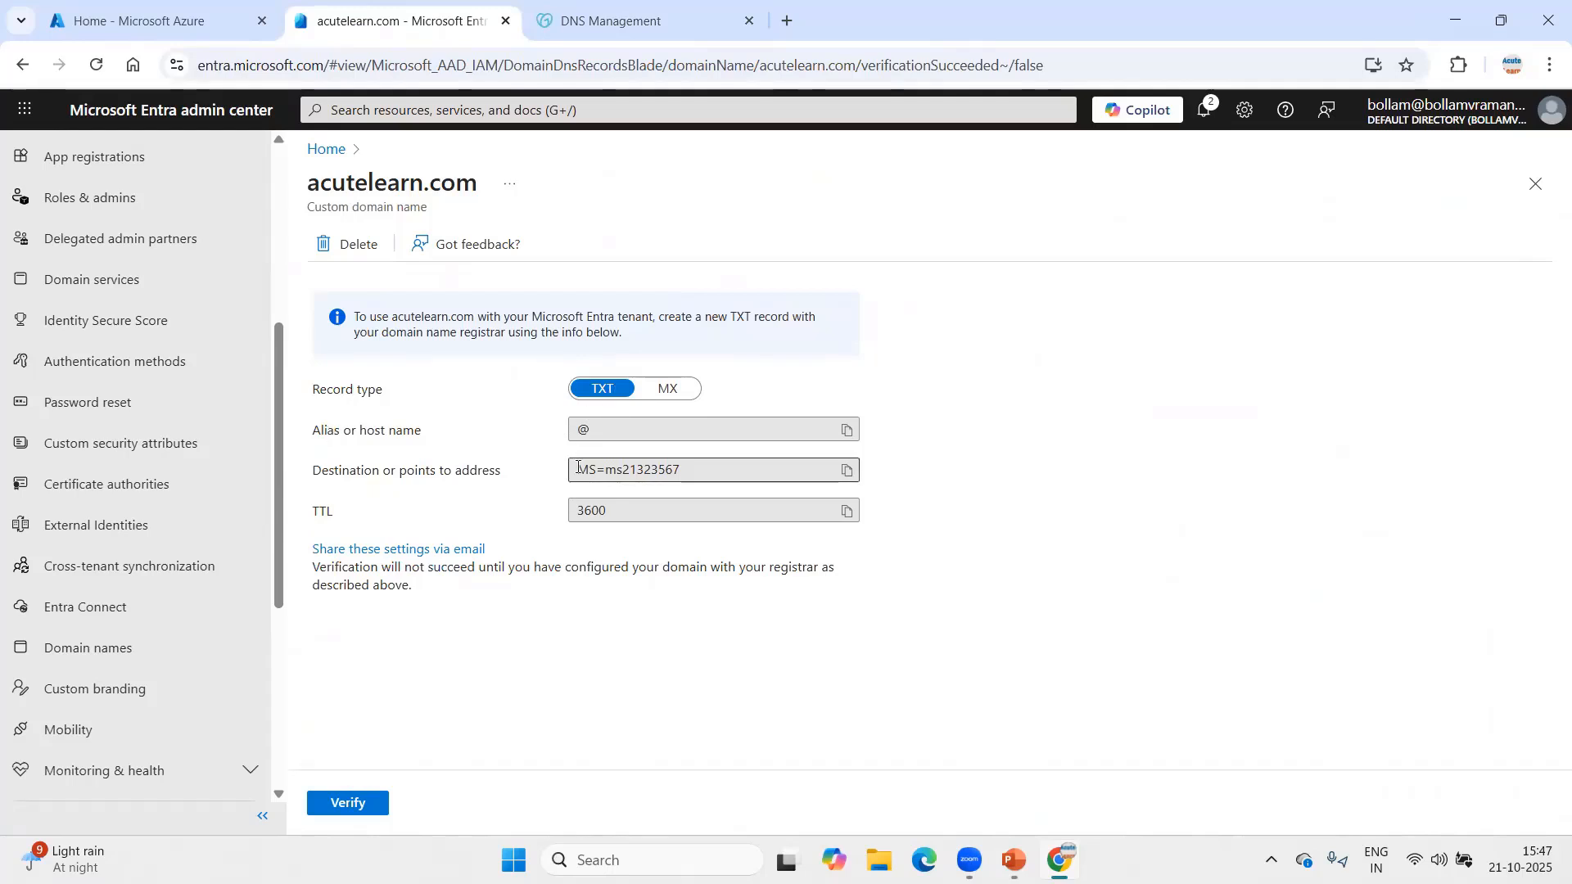
Step: Copy the TXT verification value from the Entra acutelearn.com domain page
{"action": "double_click", "coordinate": [647, 470]}
{"action": "triple_click", "coordinate": [590, 470]}
{"action": "right_click", "coordinate": [634, 473]}
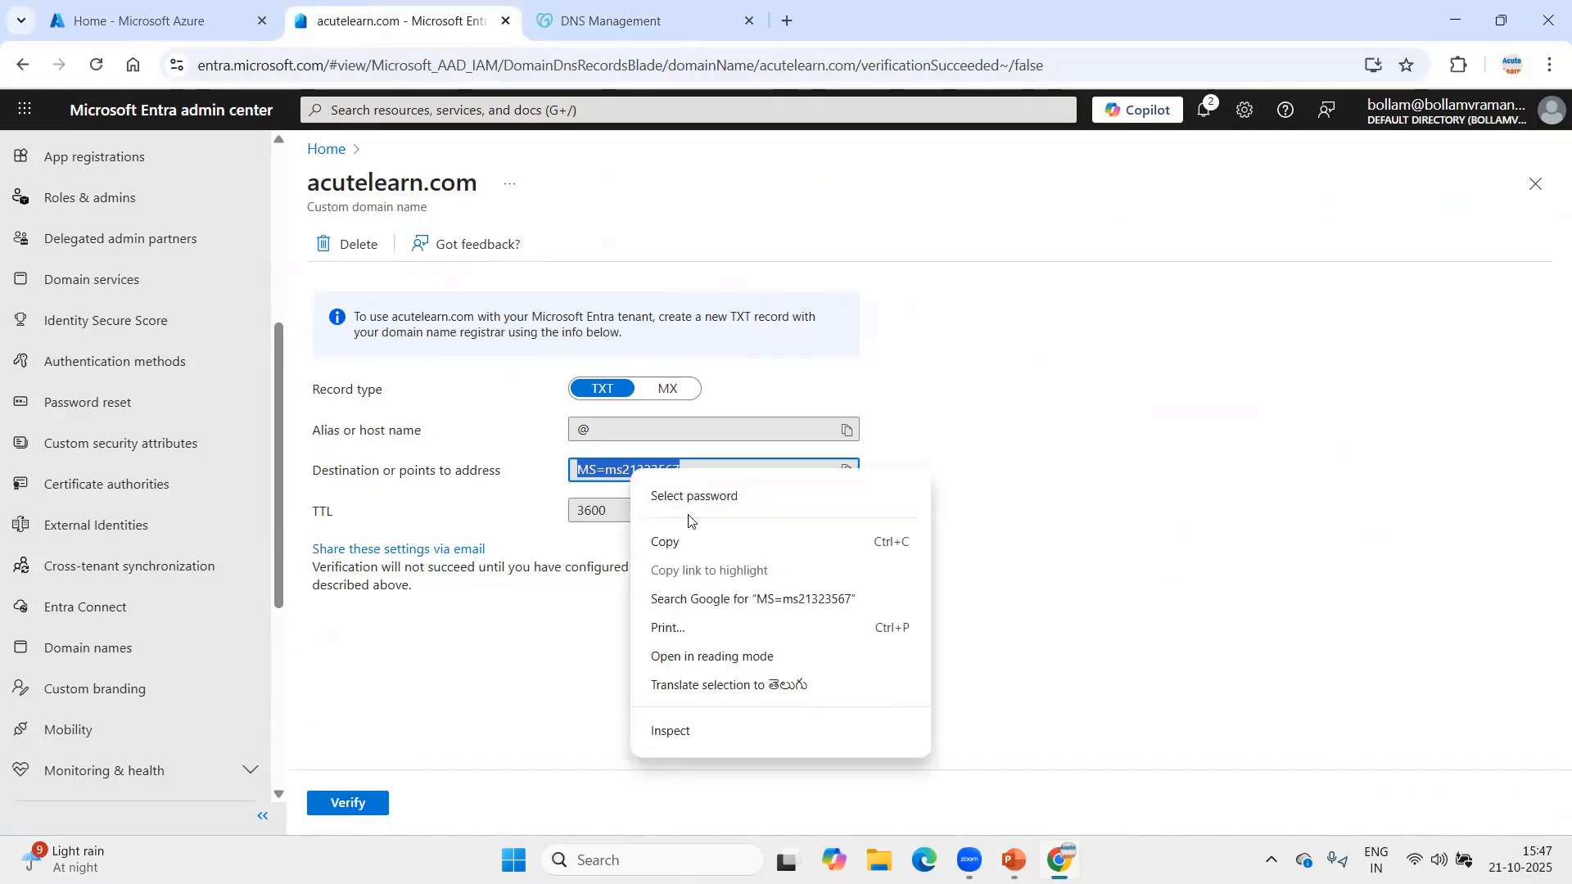
{"action": "left_click", "coordinate": [661, 540]}
Step: Set the new GoDaddy DNS record to type TXT, name @, with the pasted verification value
{"action": "left_click", "coordinate": [610, 20]}
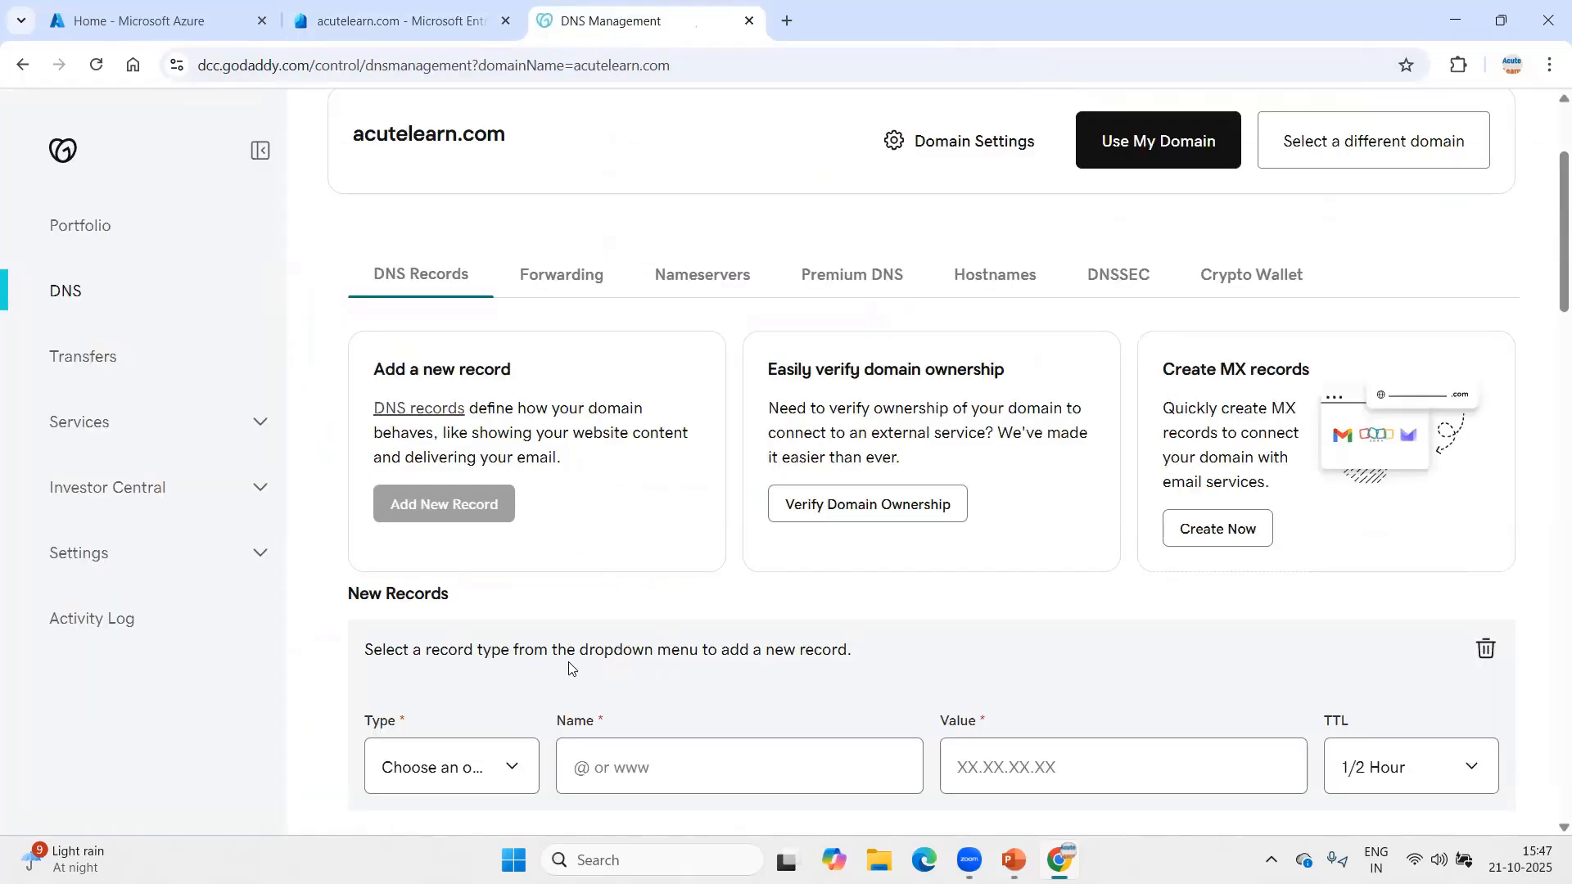
{"action": "scroll", "coordinate": [471, 565], "scroll_direction": "down", "scroll_amount": 2}
{"action": "left_click", "coordinate": [468, 578]}
{"action": "left_click", "coordinate": [411, 398]}
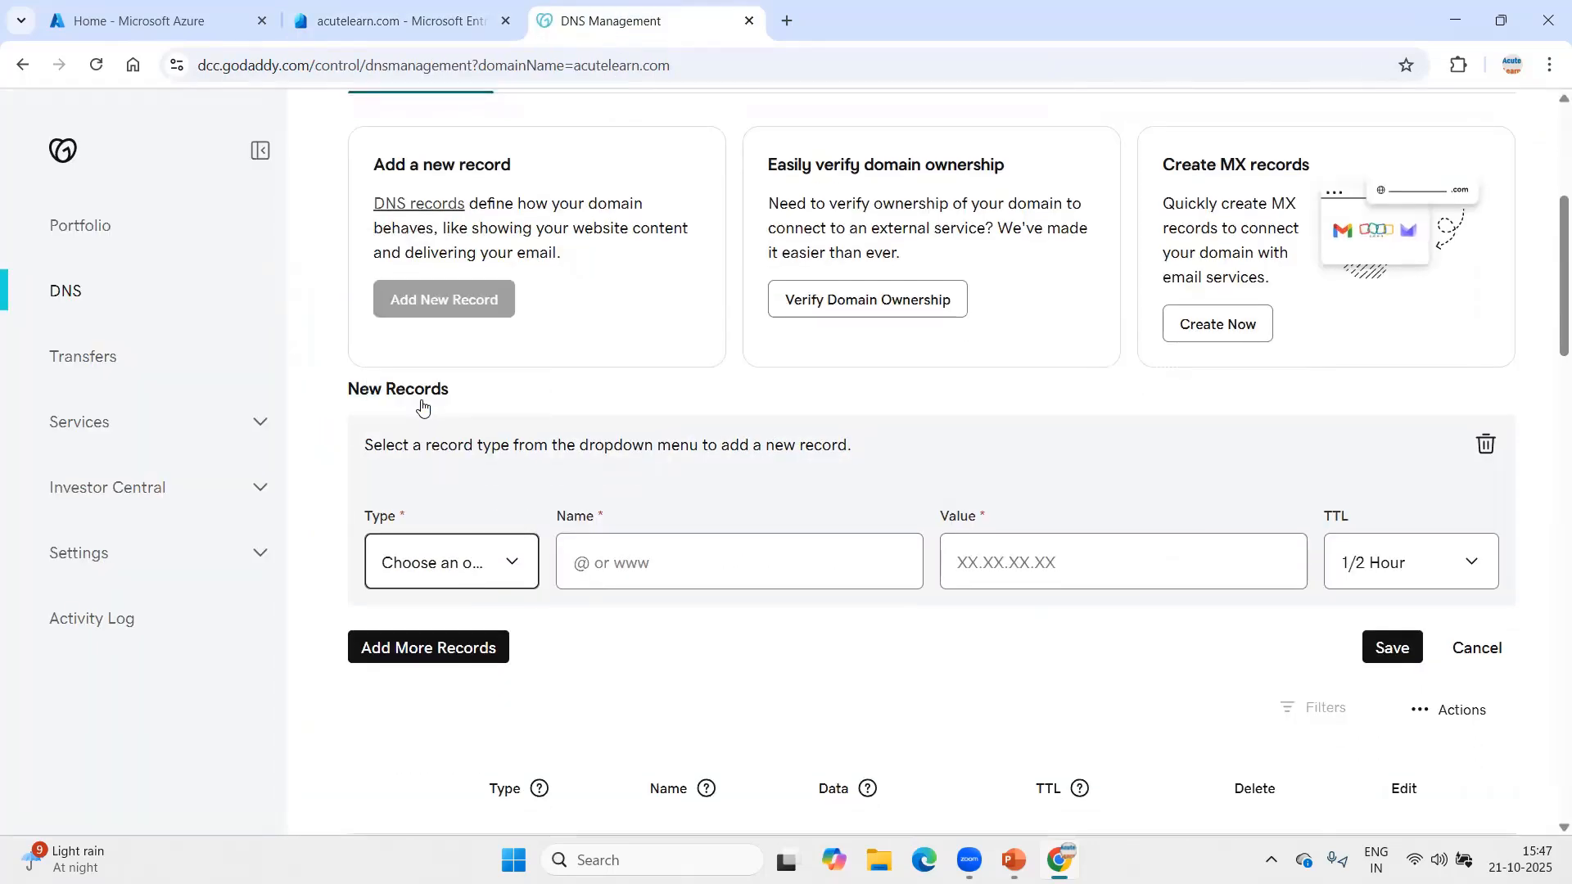
{"action": "left_click", "coordinate": [701, 570]}
{"action": "type", "text": "@"}
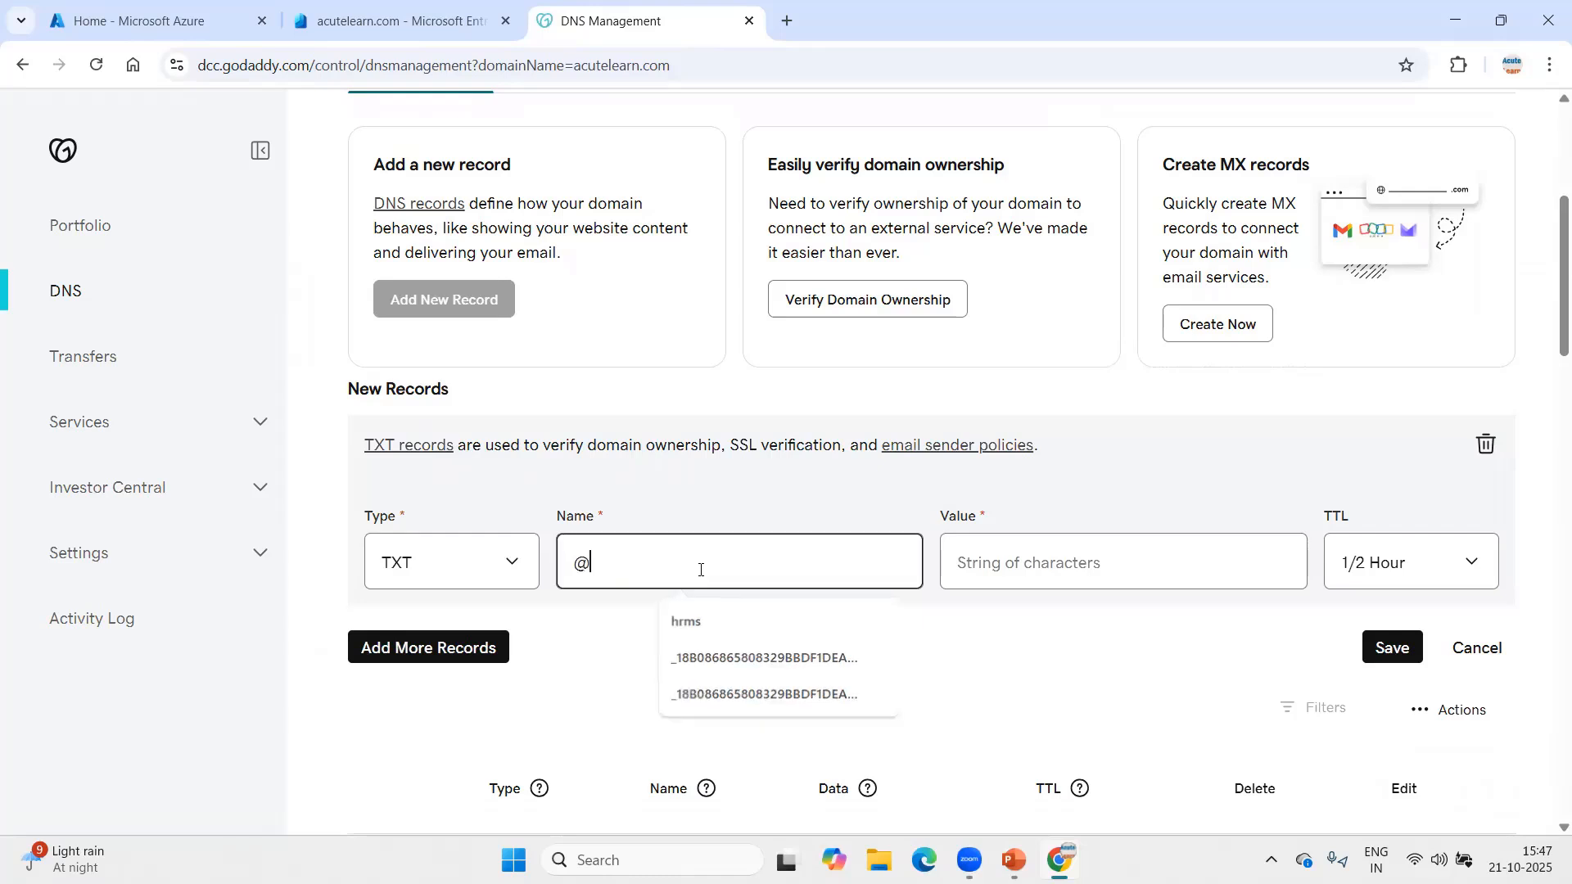
{"action": "left_click", "coordinate": [1139, 561]}
{"action": "key", "text": "ctrl+v"}
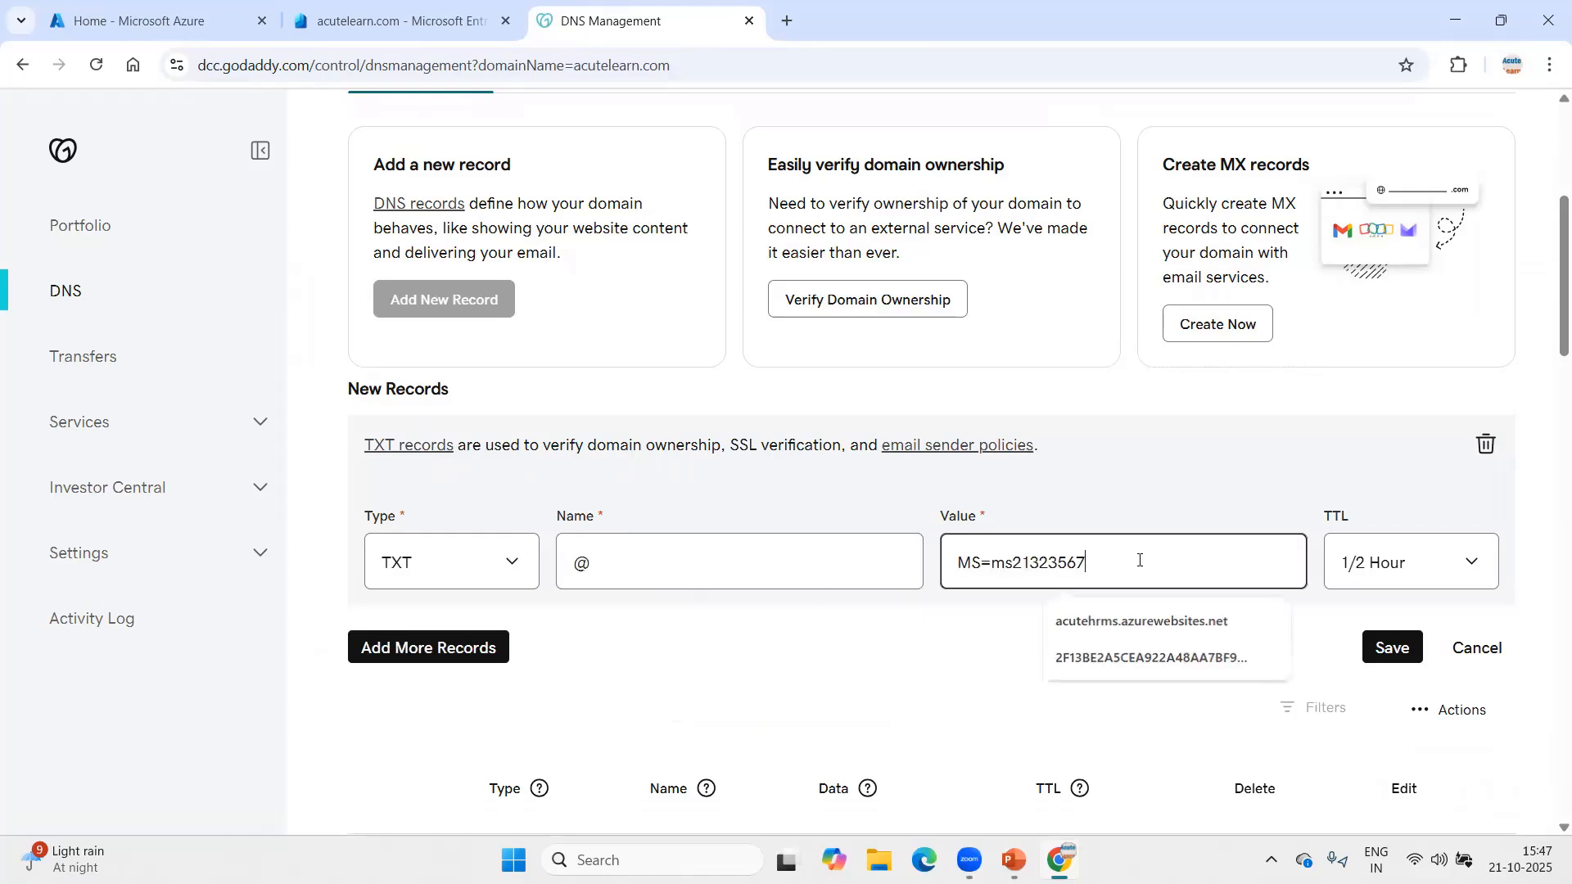
Step: Save the TXT record, check the success message, and go back to the Entra tab
{"action": "left_click", "coordinate": [1209, 663]}
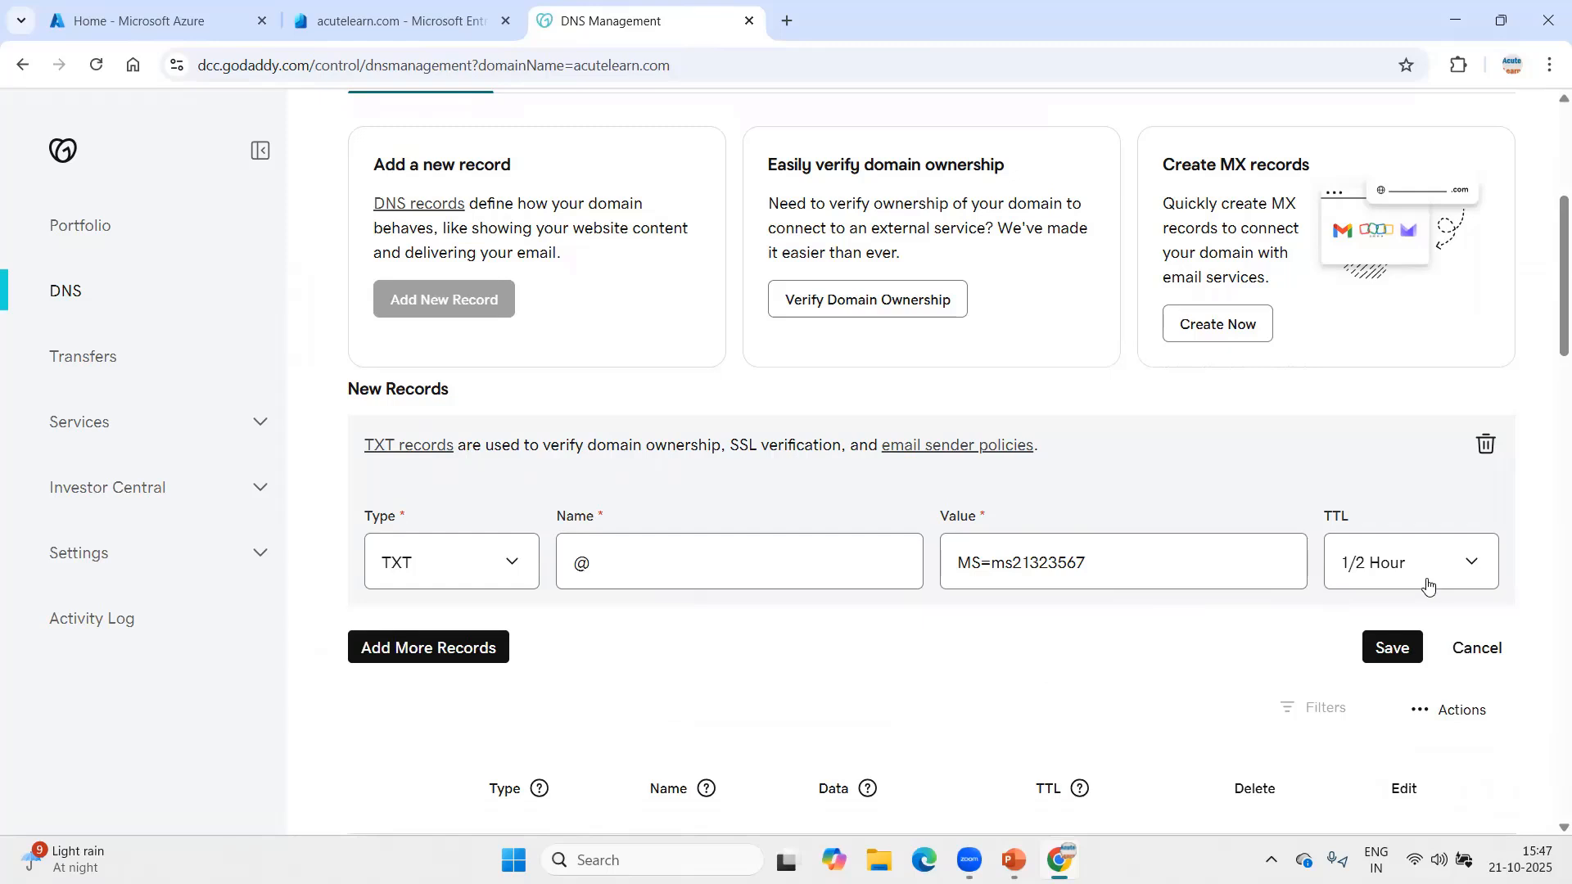
{"action": "left_click", "coordinate": [1389, 651]}
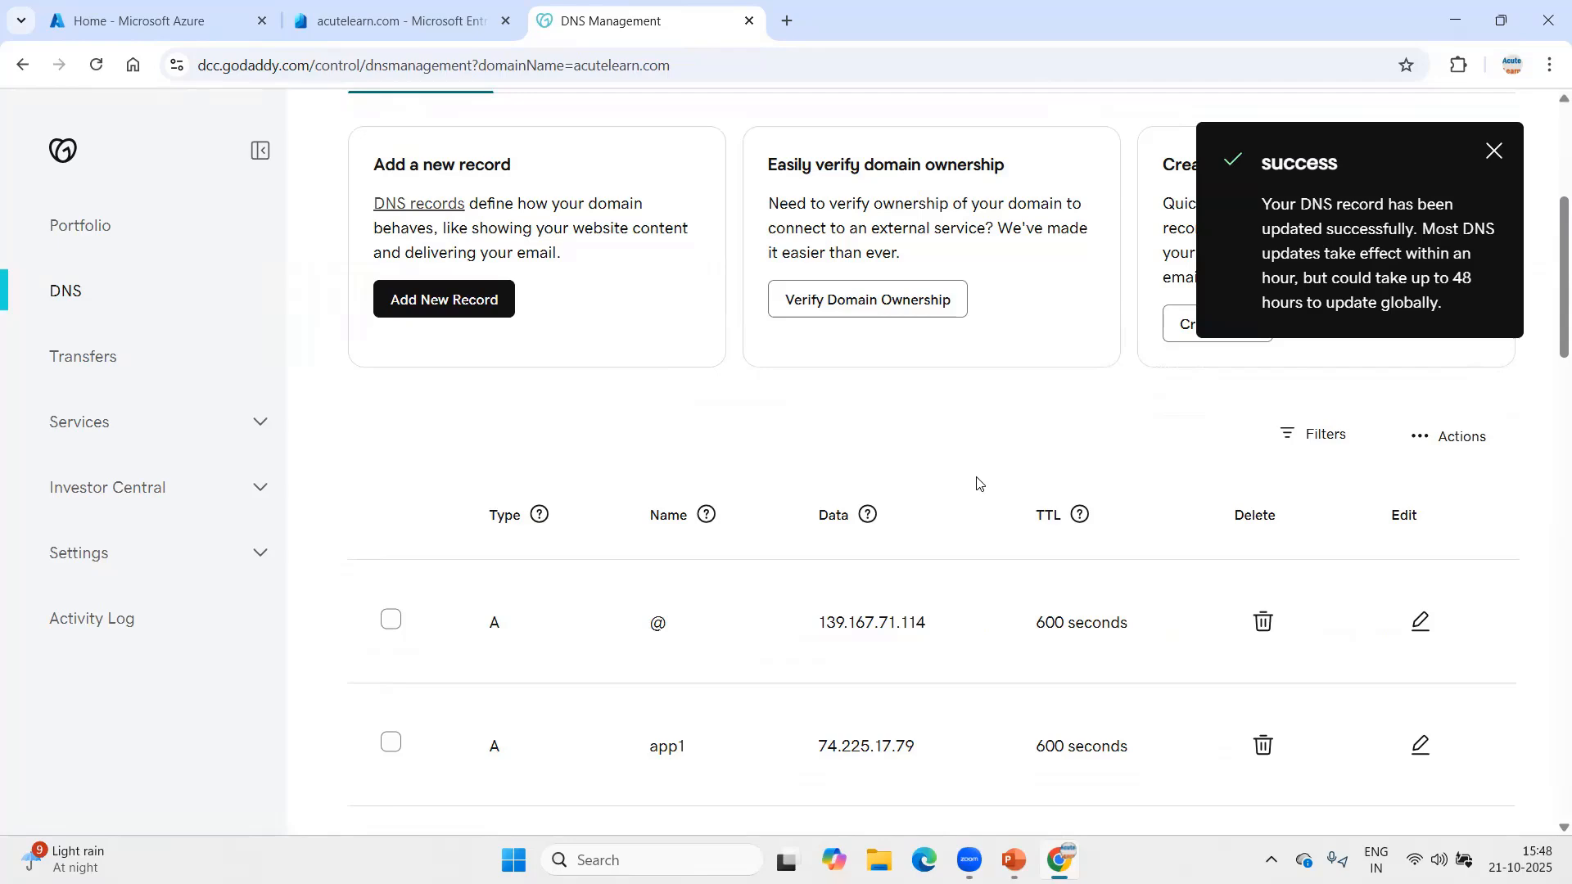
{"action": "scroll", "coordinate": [979, 484], "scroll_direction": "down", "scroll_amount": 4}
{"action": "scroll", "coordinate": [979, 484], "scroll_direction": "up", "scroll_amount": 9}
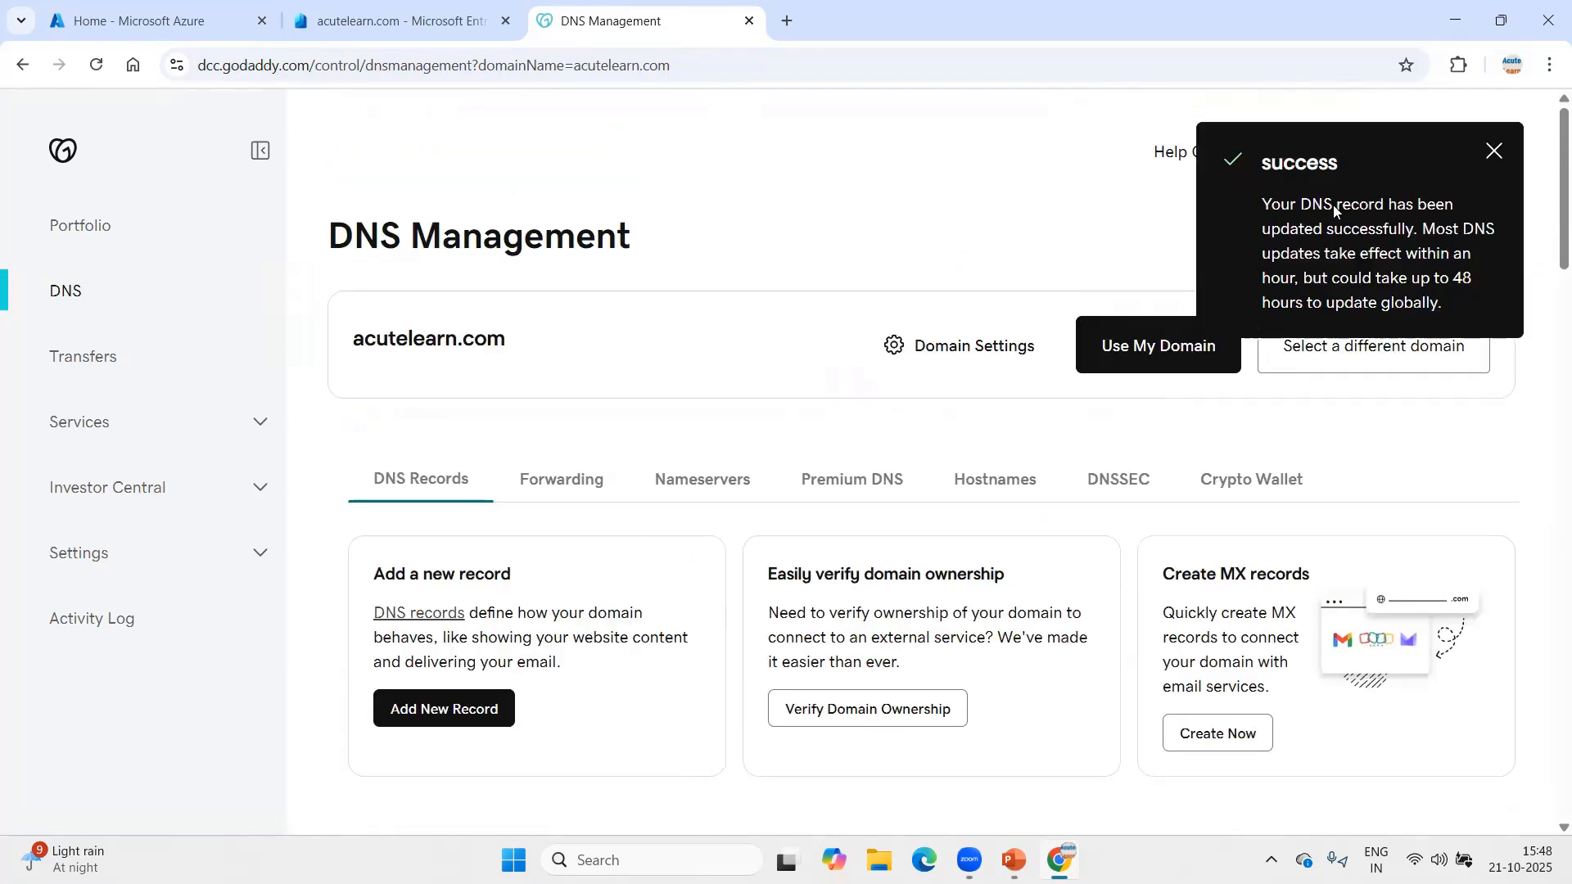
{"action": "left_click", "coordinate": [411, 26]}
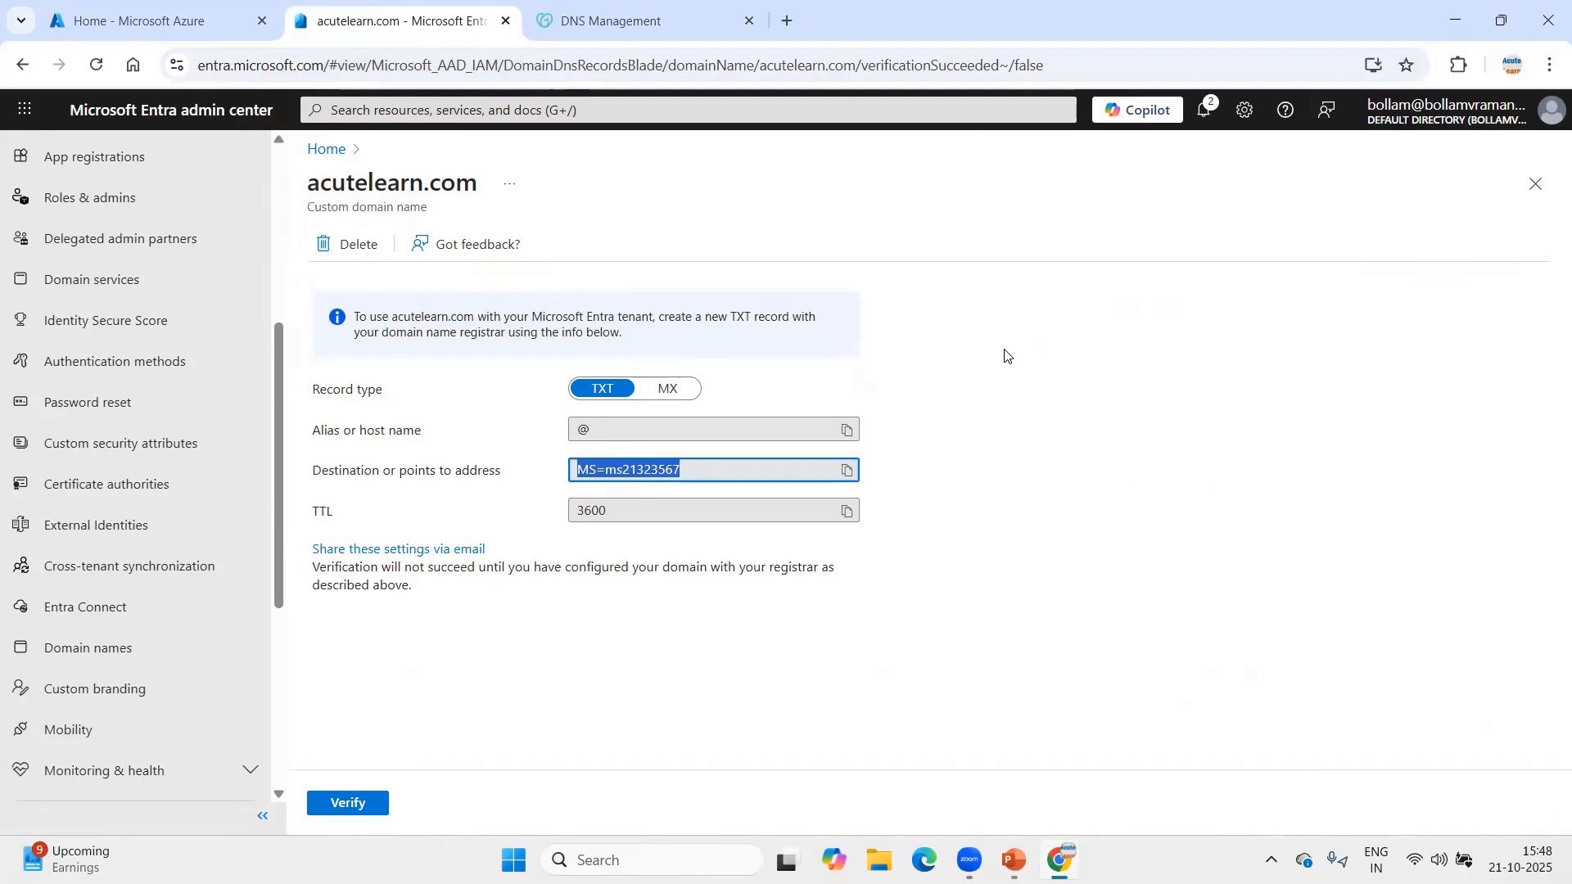
Step: Verify acutelearn.com in Entra and dismiss the verification success notice
{"action": "left_click", "coordinate": [549, 608]}
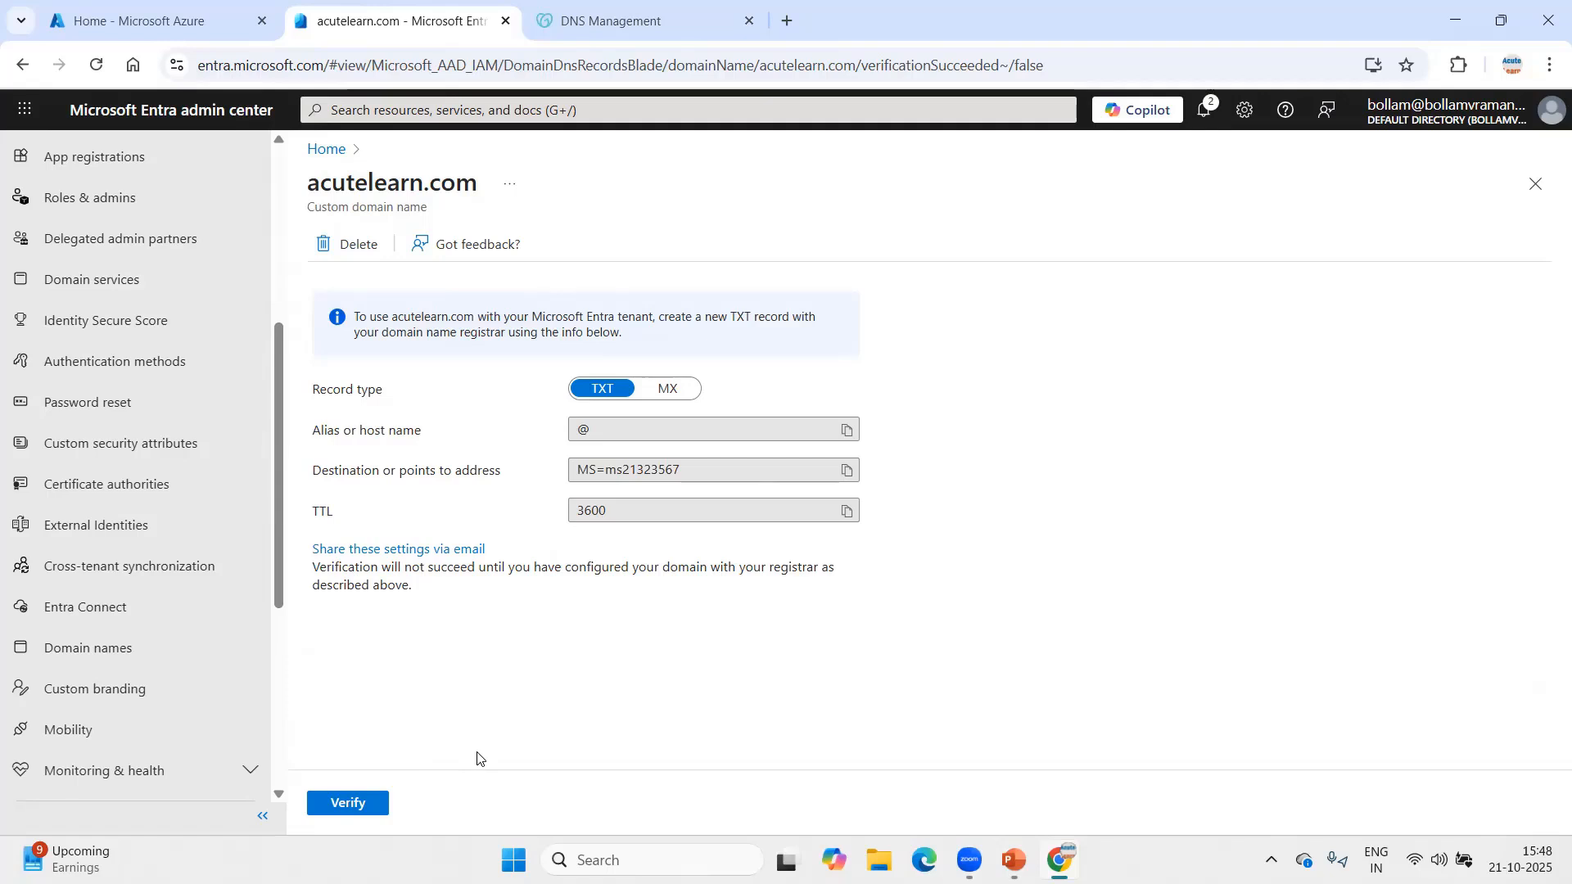
{"action": "key", "text": "Return"}
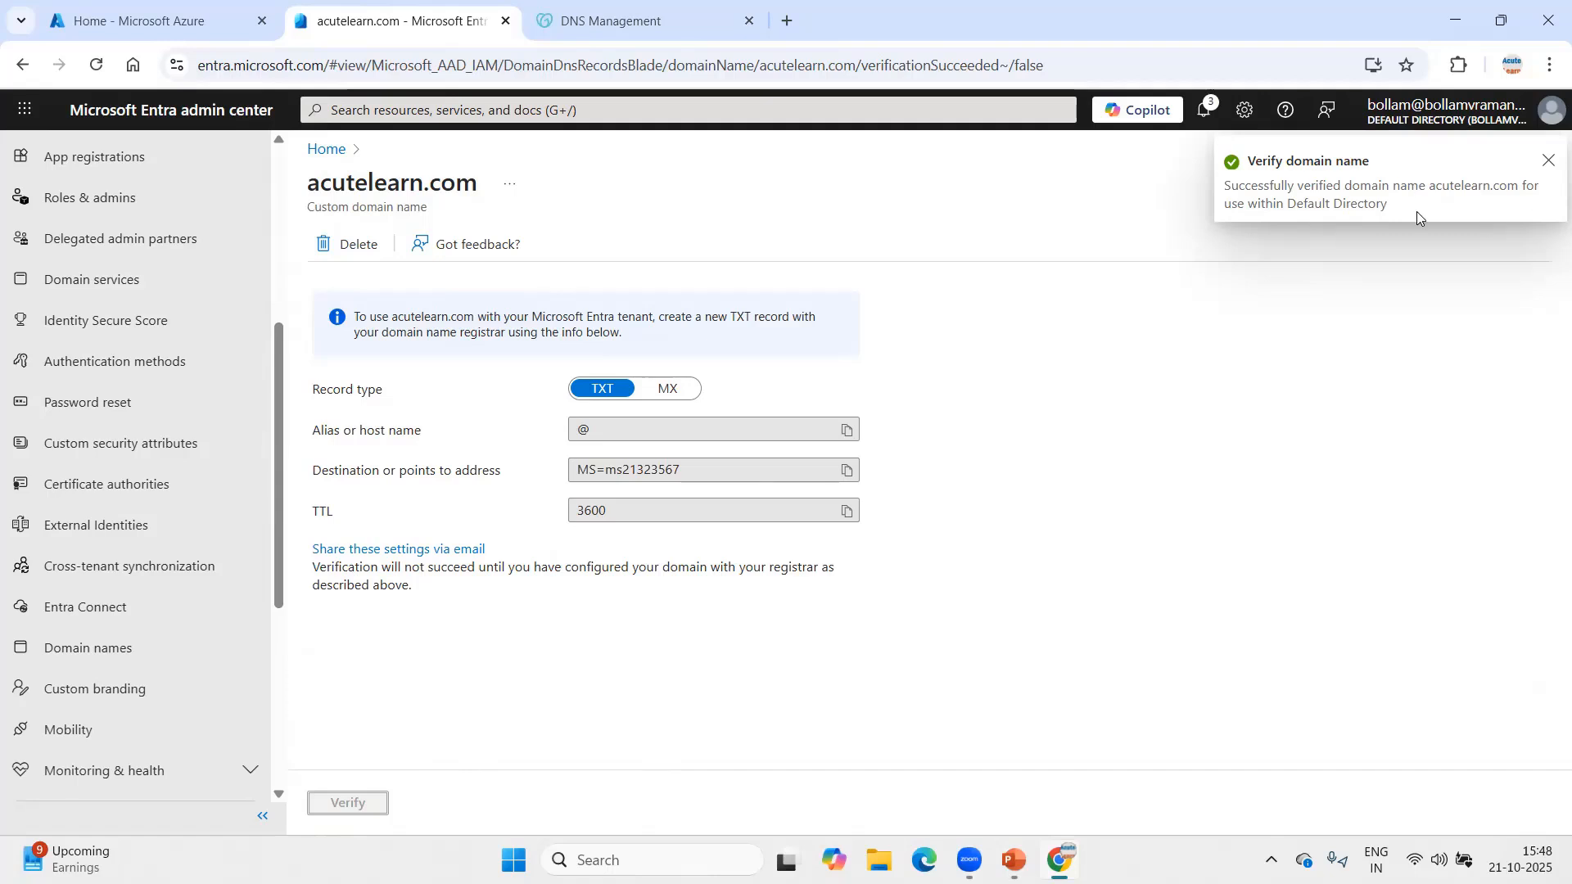
{"action": "left_click", "coordinate": [1547, 161]}
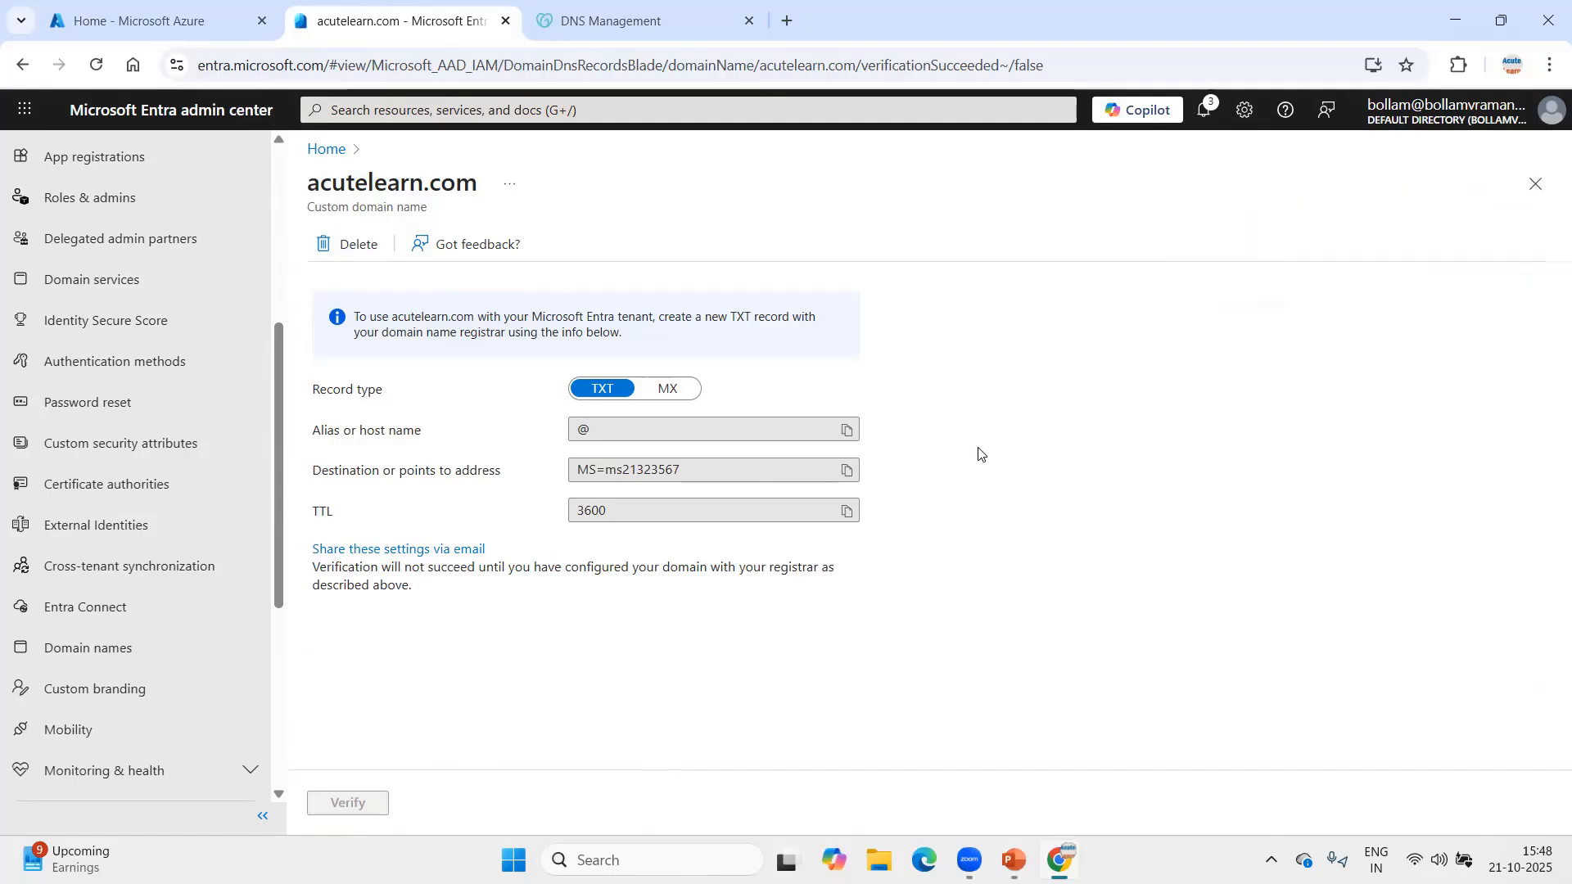
Step: Close the domain blade, refresh to show acutelearn.com as Verified, and open All users
{"action": "left_click", "coordinate": [1535, 183]}
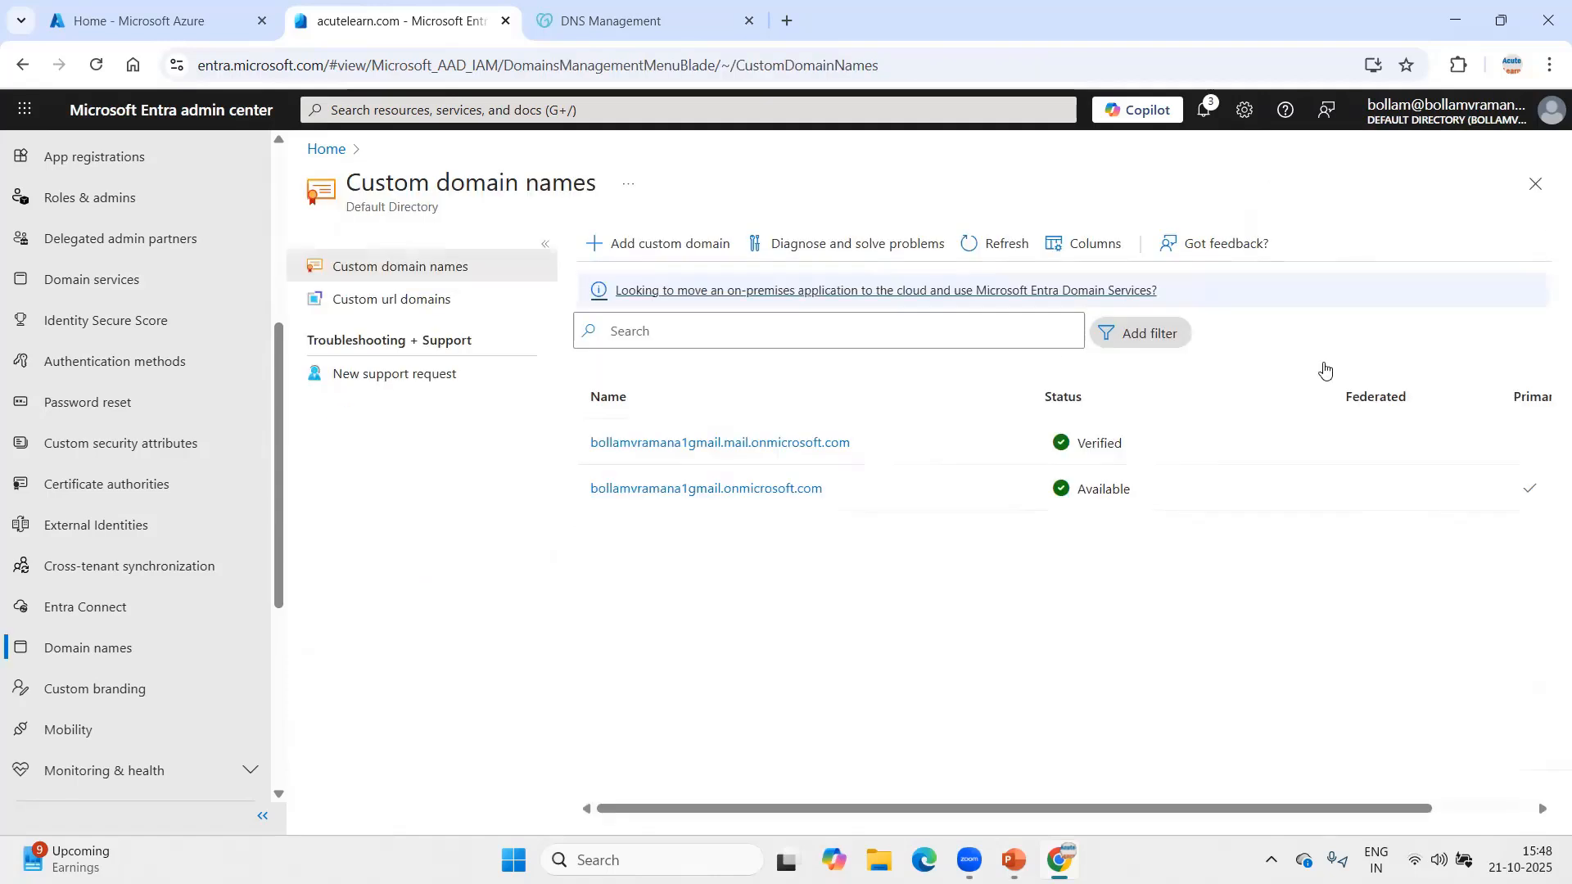
{"action": "left_click", "coordinate": [1001, 248]}
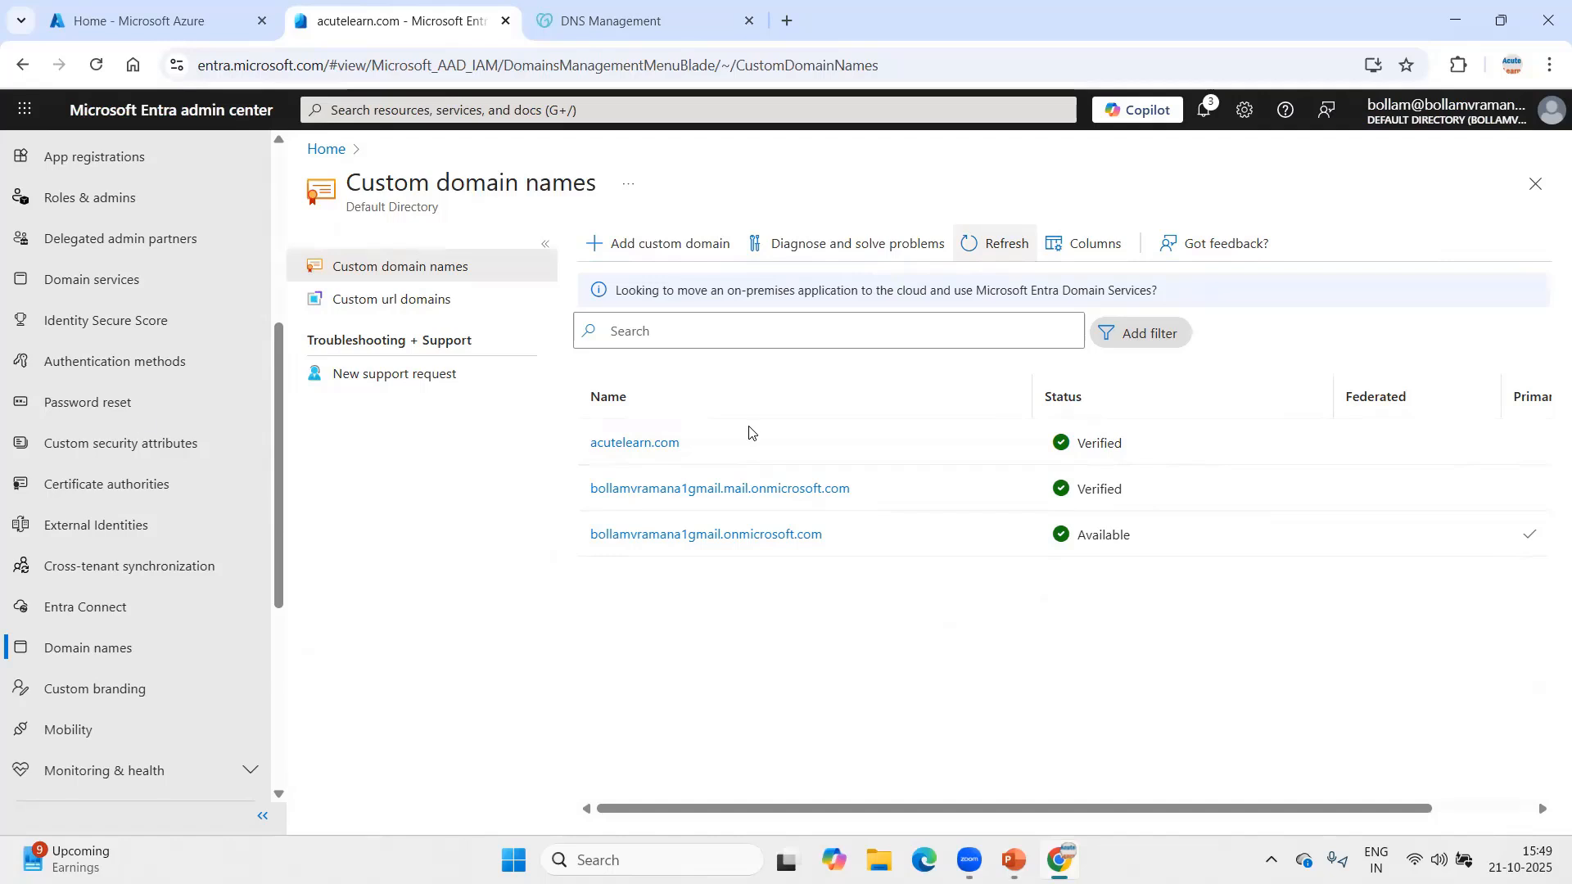
{"action": "scroll", "coordinate": [109, 308], "scroll_direction": "up", "scroll_amount": 5}
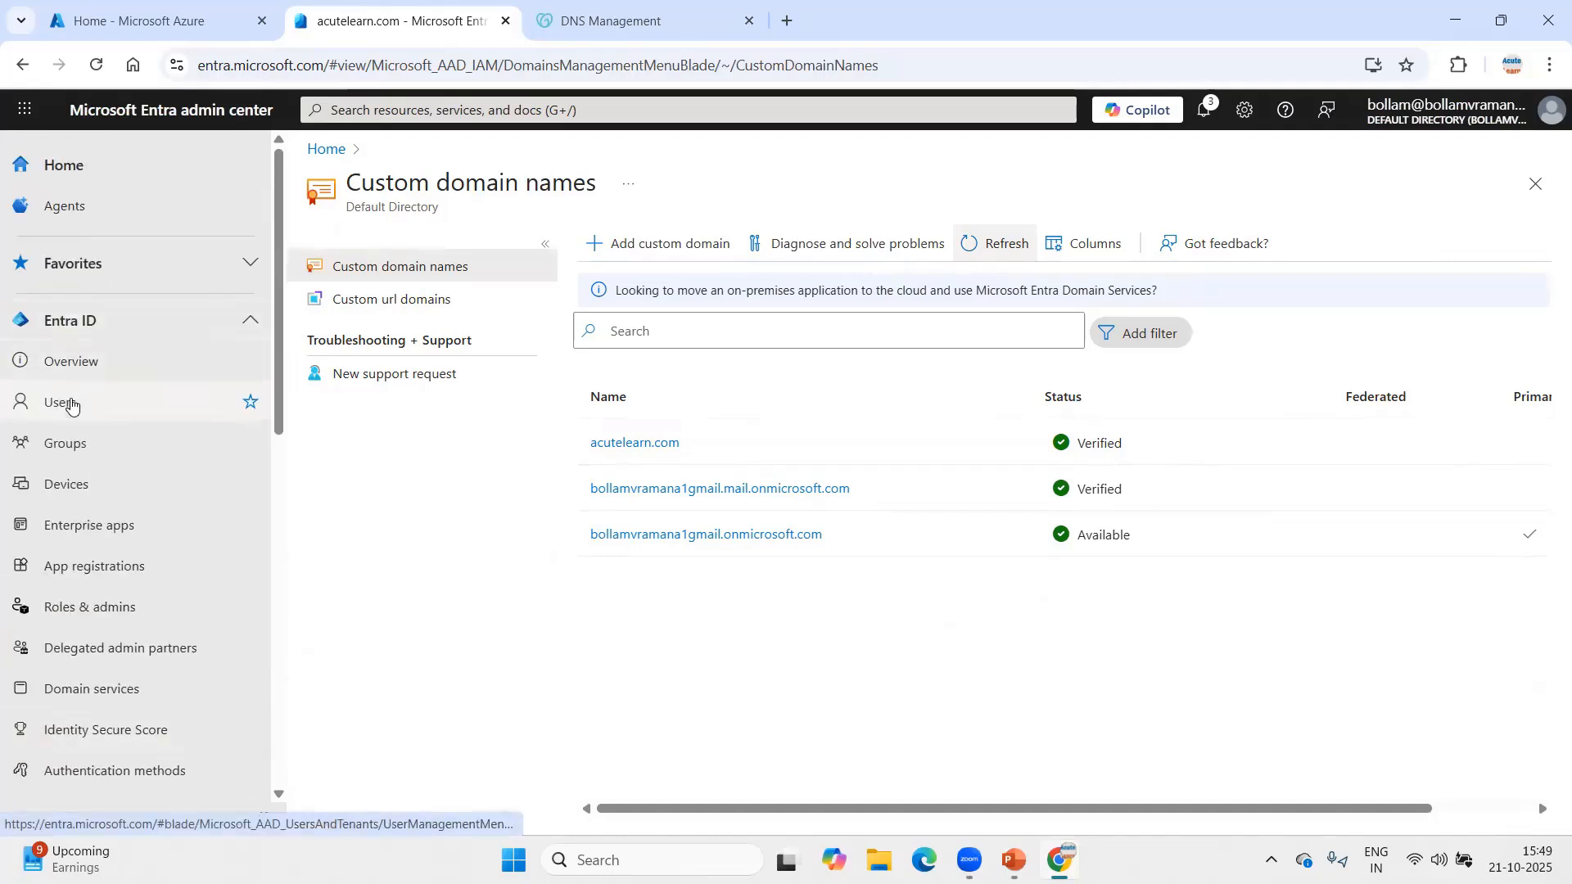
{"action": "left_click", "coordinate": [71, 402]}
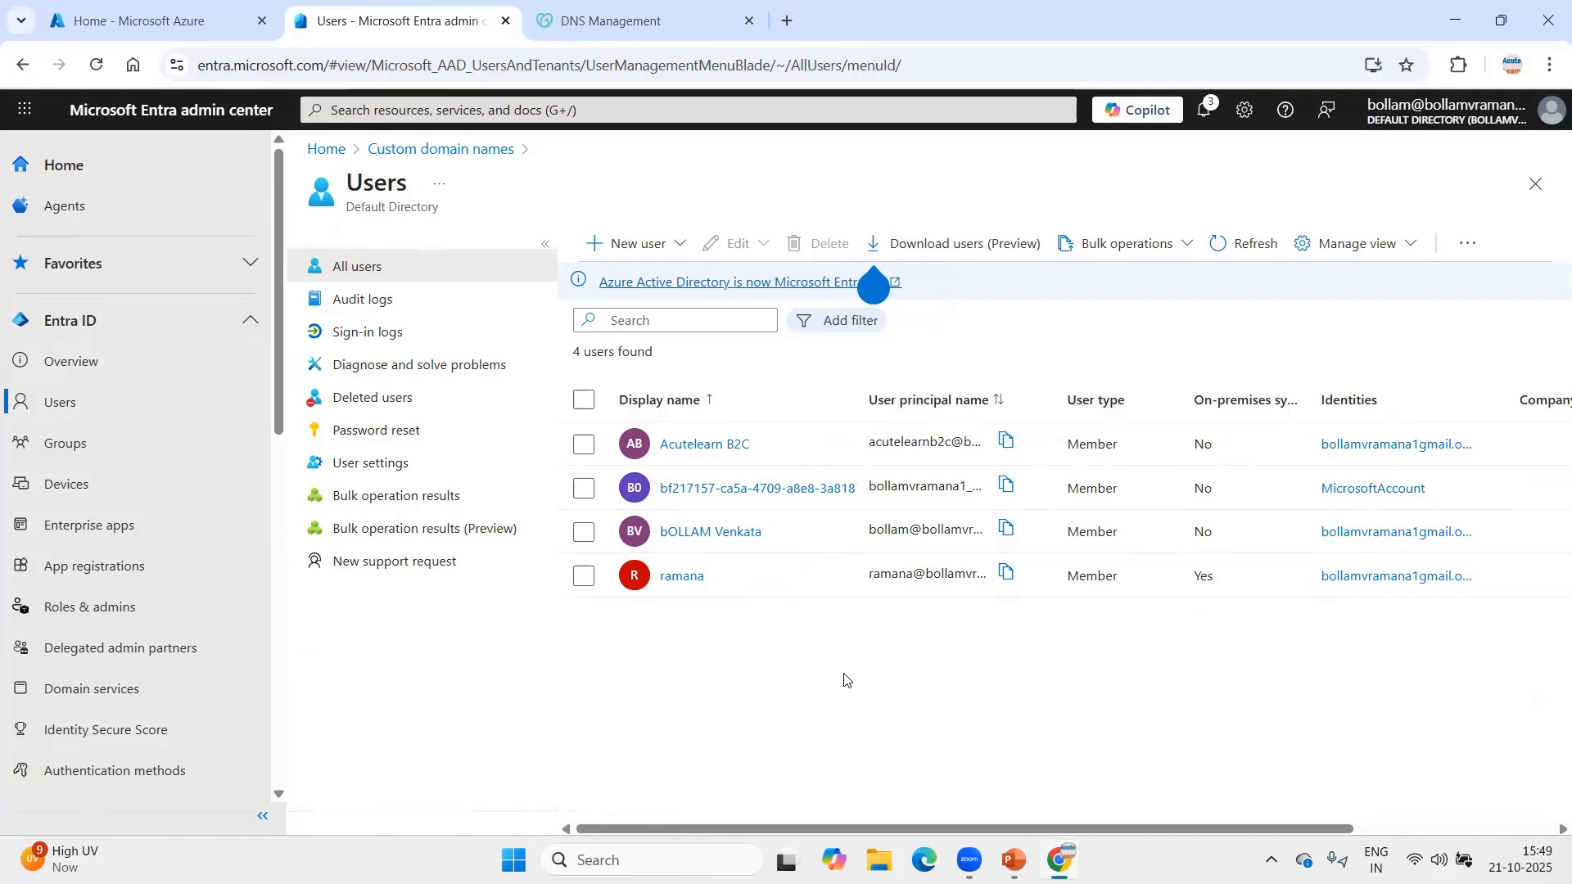
{"action": "left_click", "coordinate": [640, 244]}
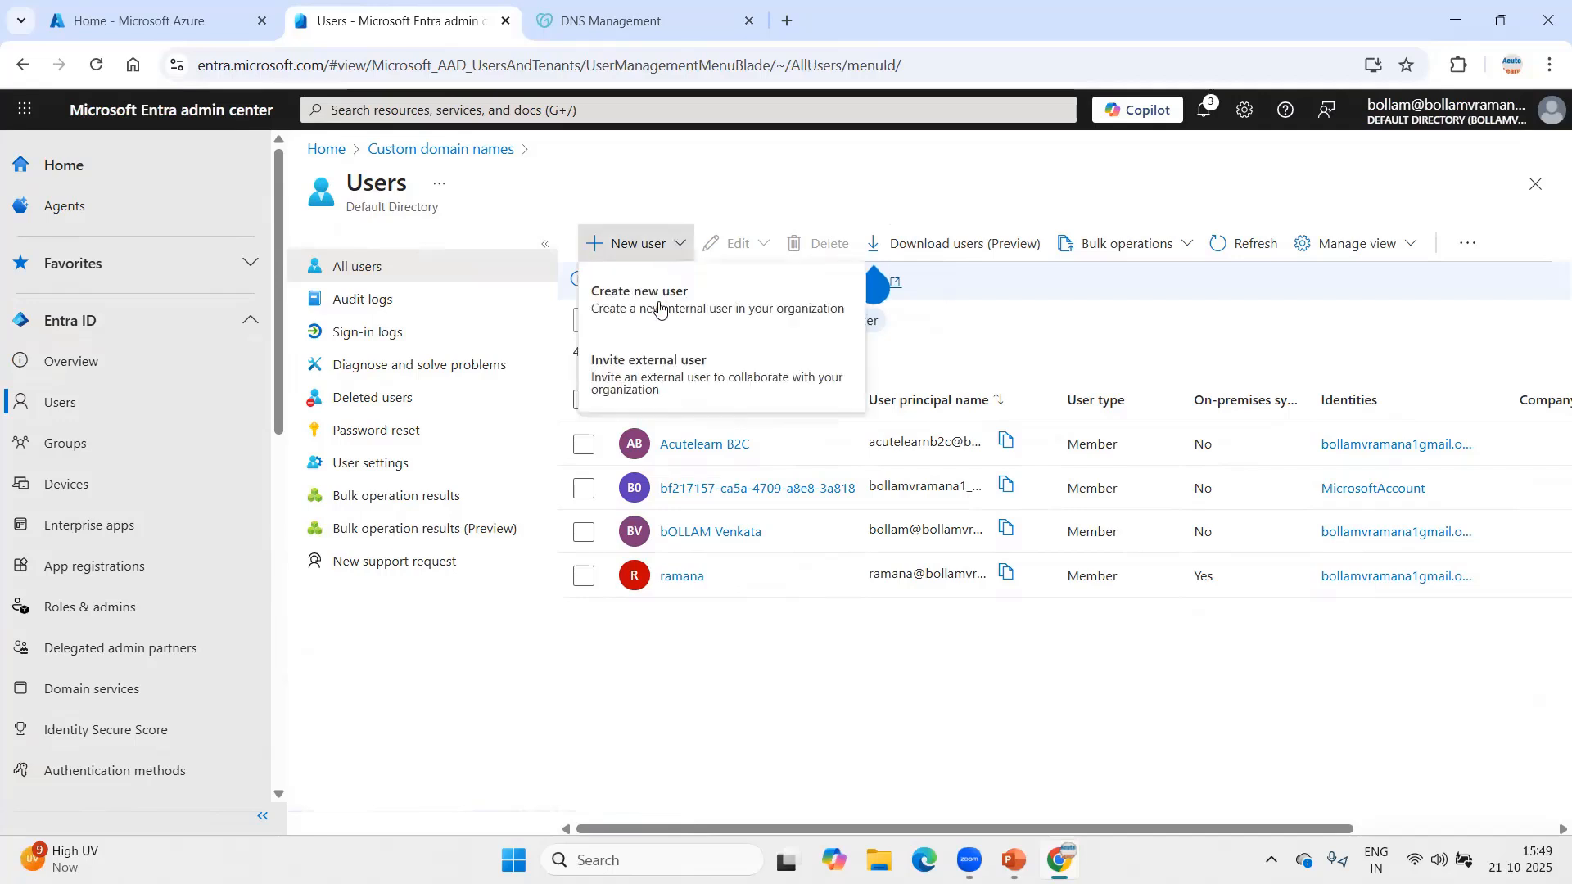
{"action": "left_click", "coordinate": [658, 310]}
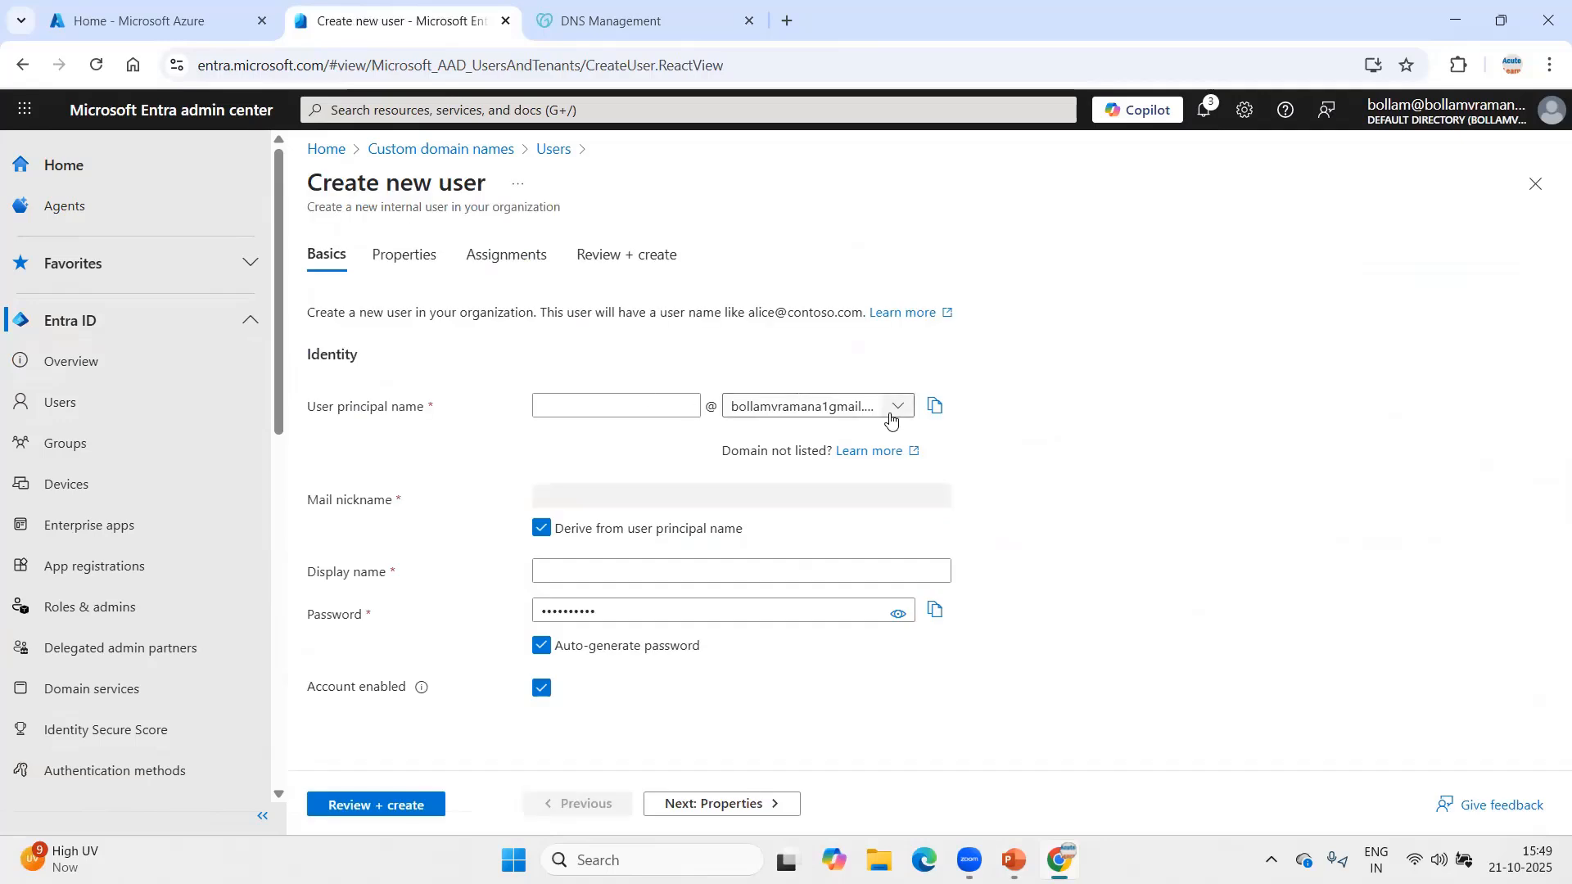
{"action": "left_click", "coordinate": [885, 418]}
{"action": "left_click", "coordinate": [872, 407]}
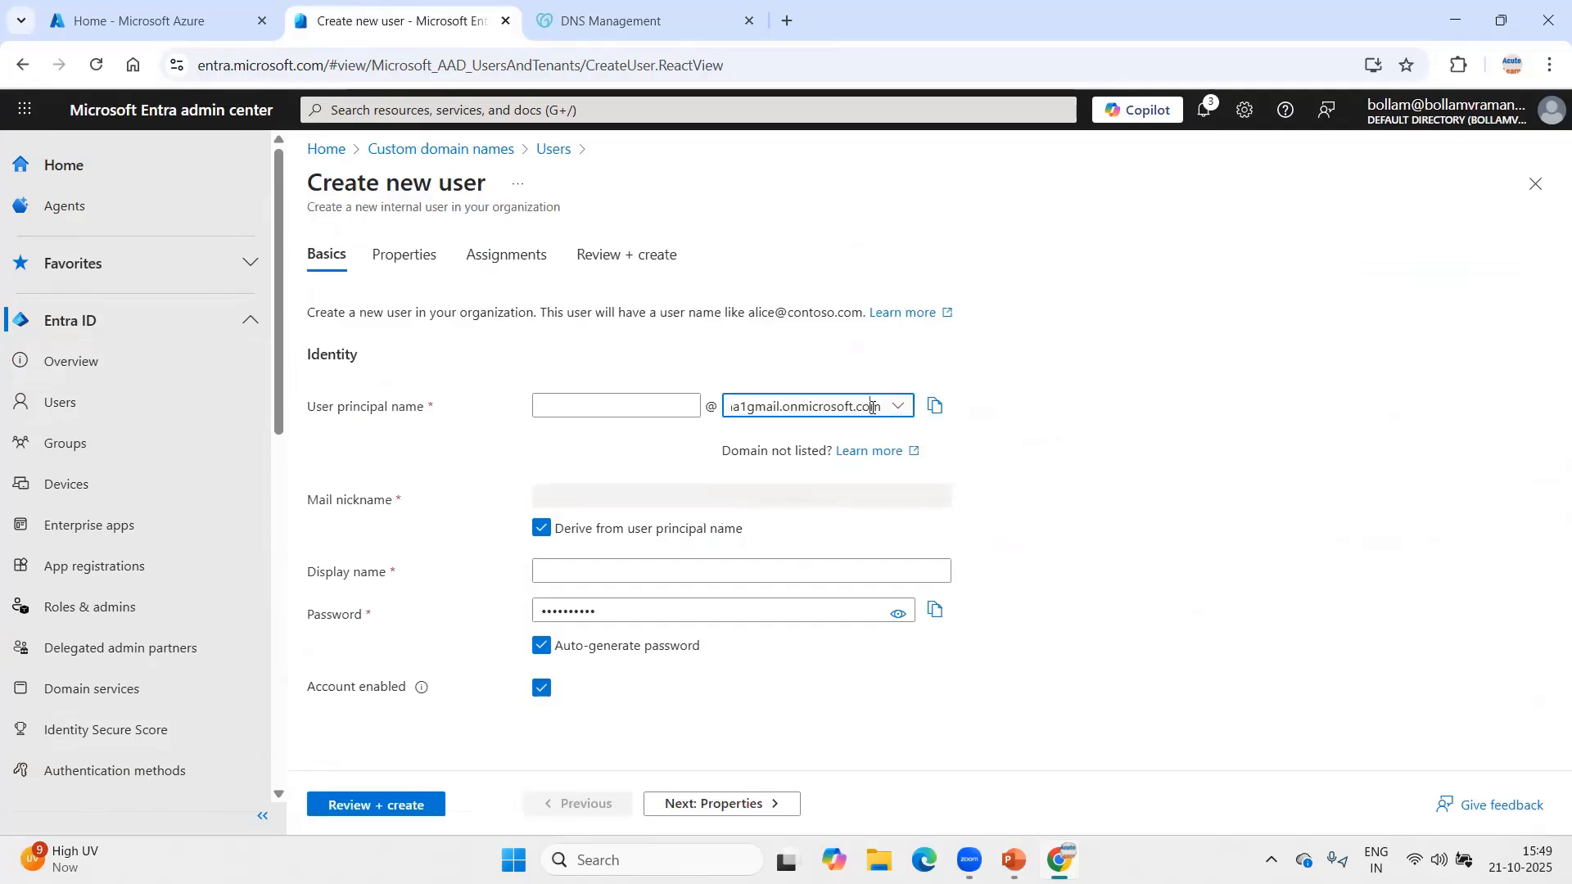
{"action": "left_click", "coordinate": [853, 405]}
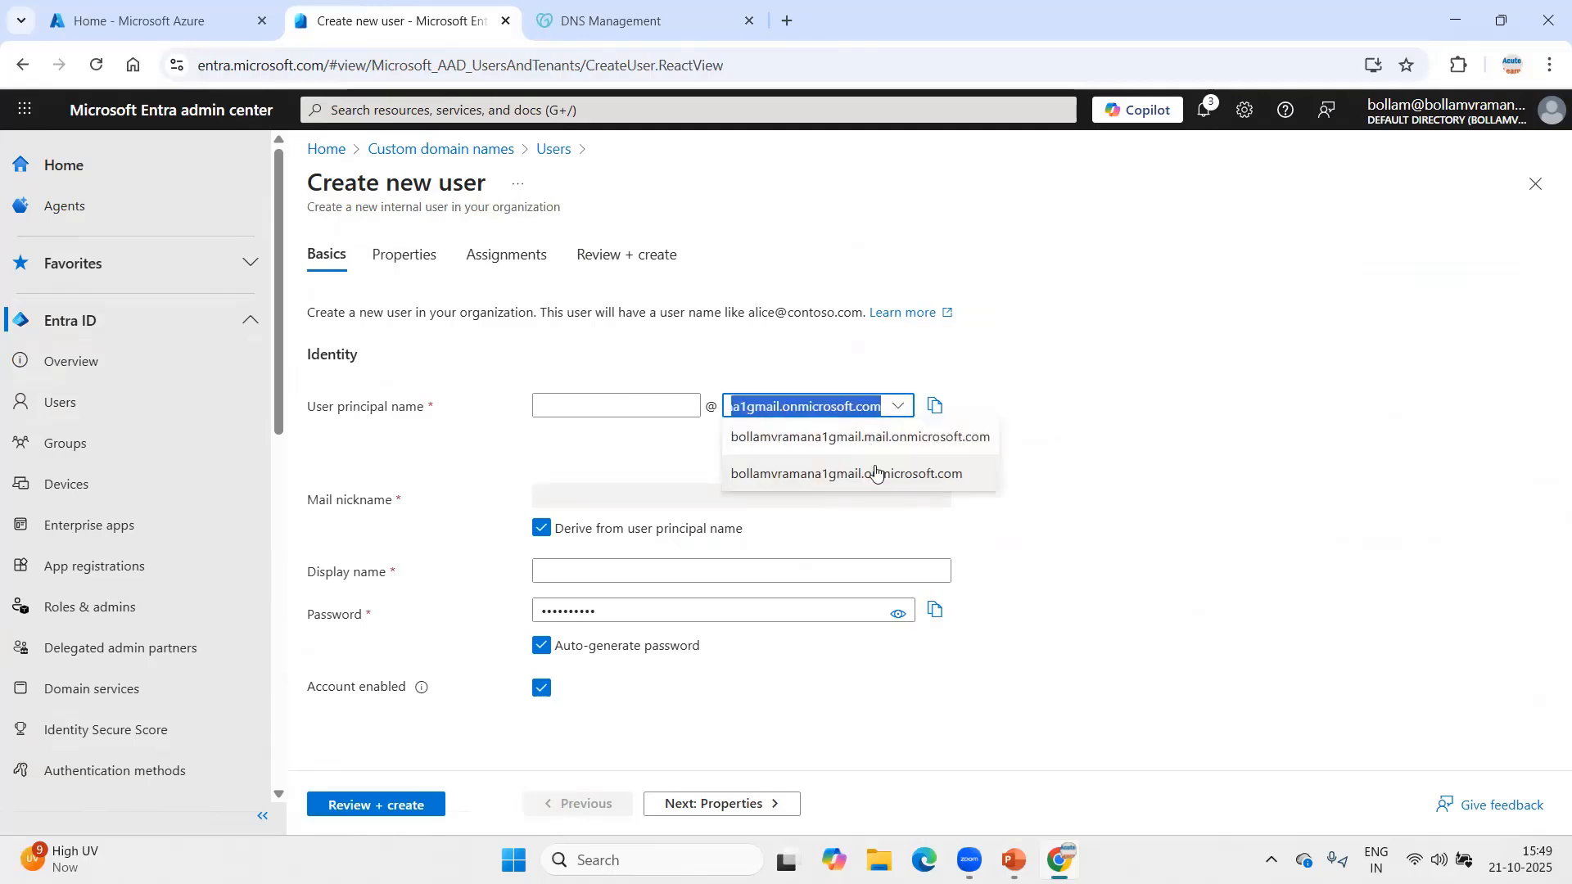
{"action": "left_click", "coordinate": [1532, 191]}
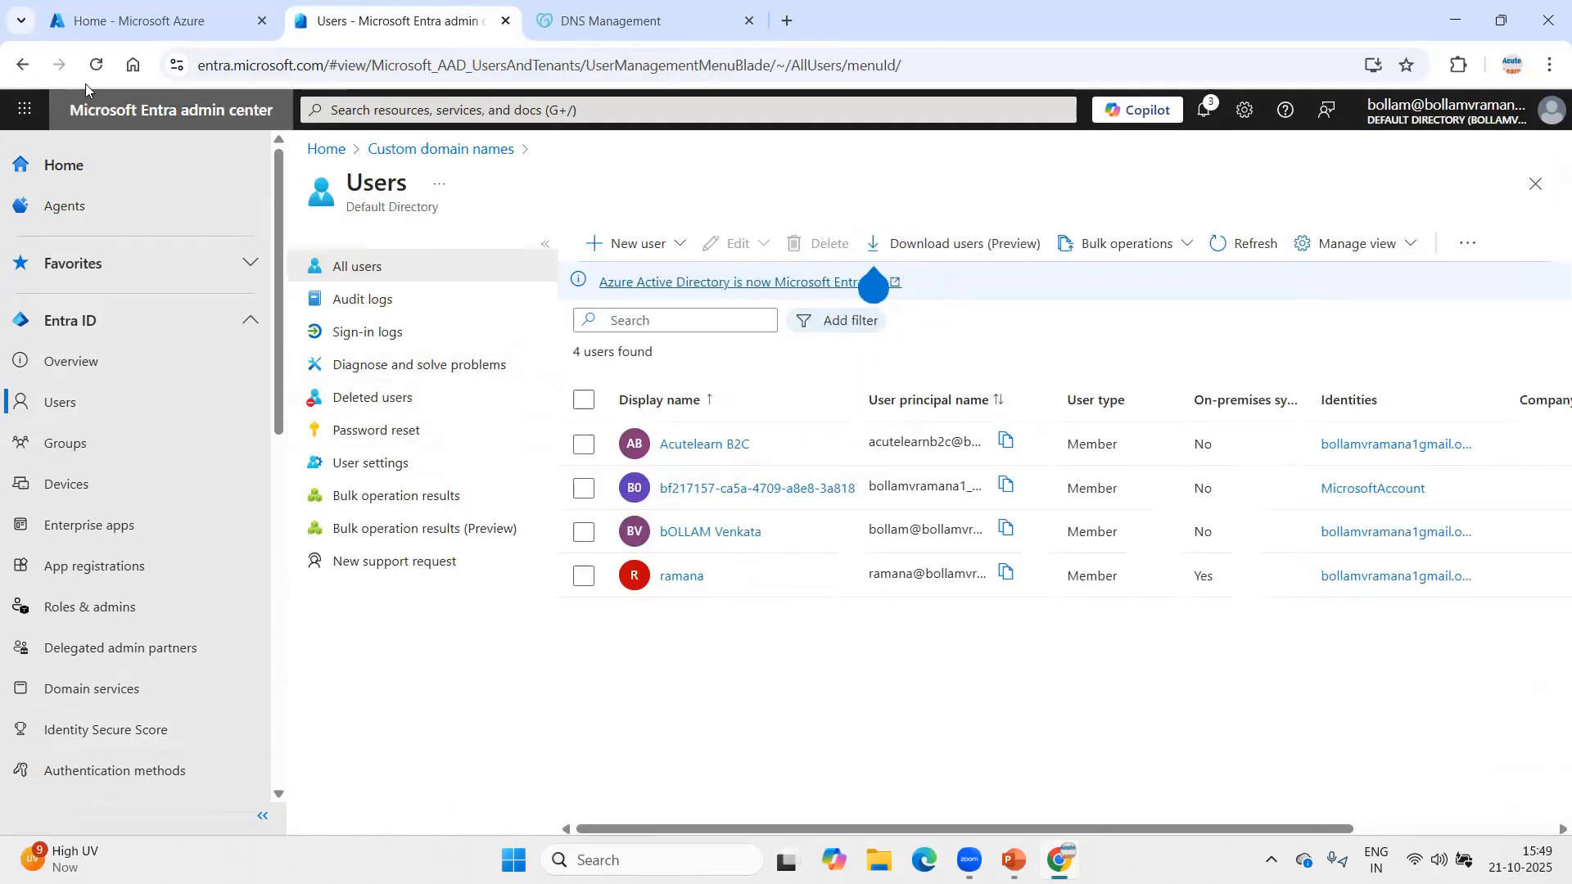
{"action": "key", "text": "F5"}
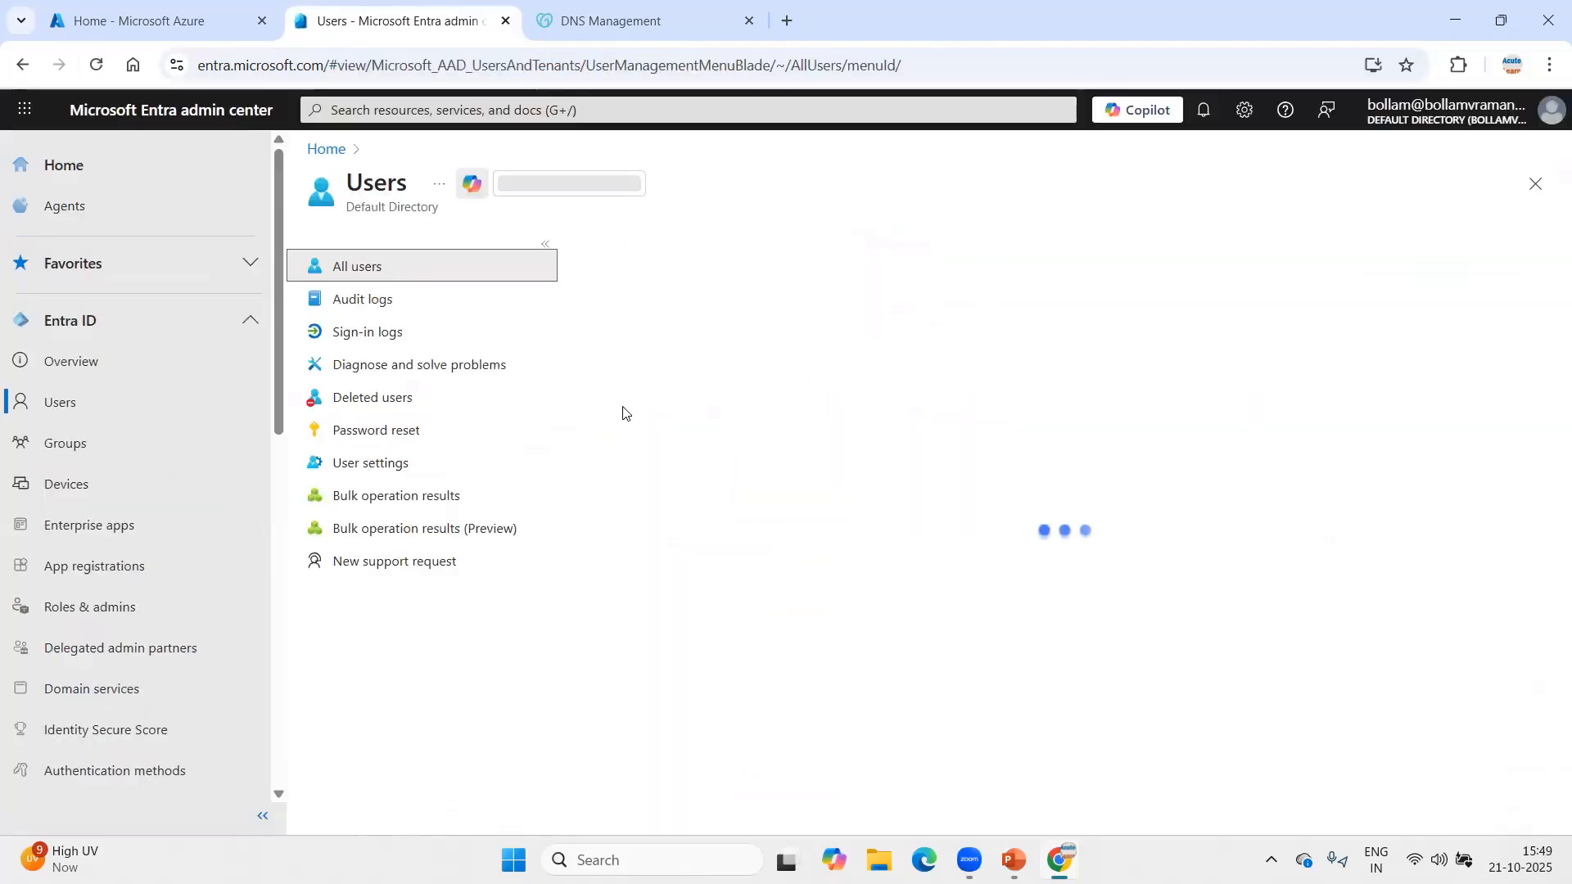
Step: Start creating a new internal user and choose acutelearn.com as its domain
{"action": "left_click", "coordinate": [872, 282]}
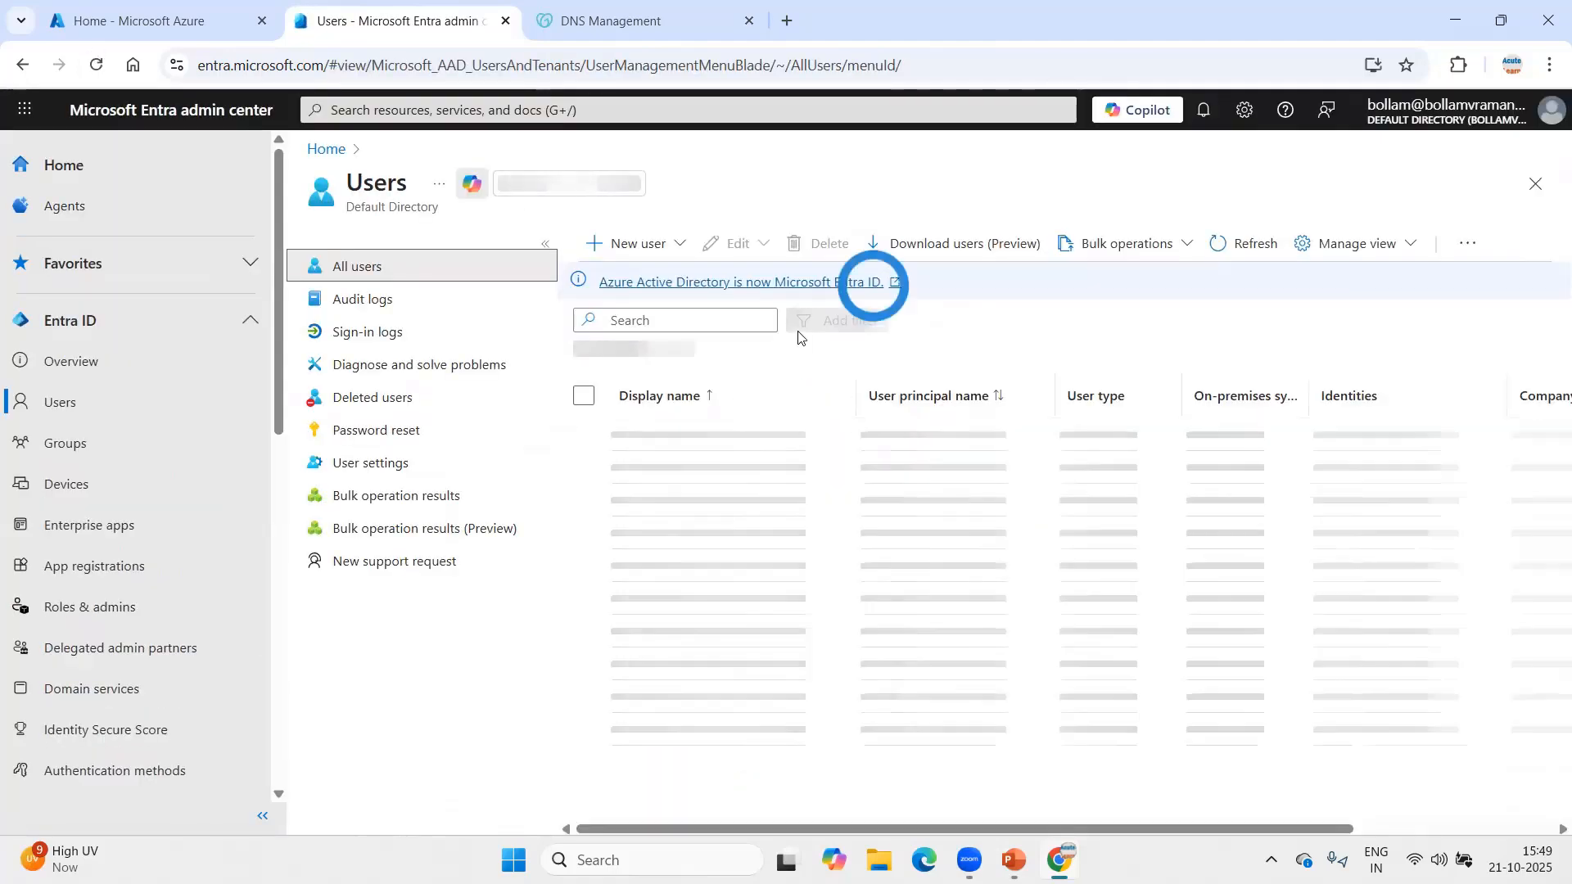
{"action": "left_click", "coordinate": [660, 244]}
{"action": "left_click", "coordinate": [672, 293]}
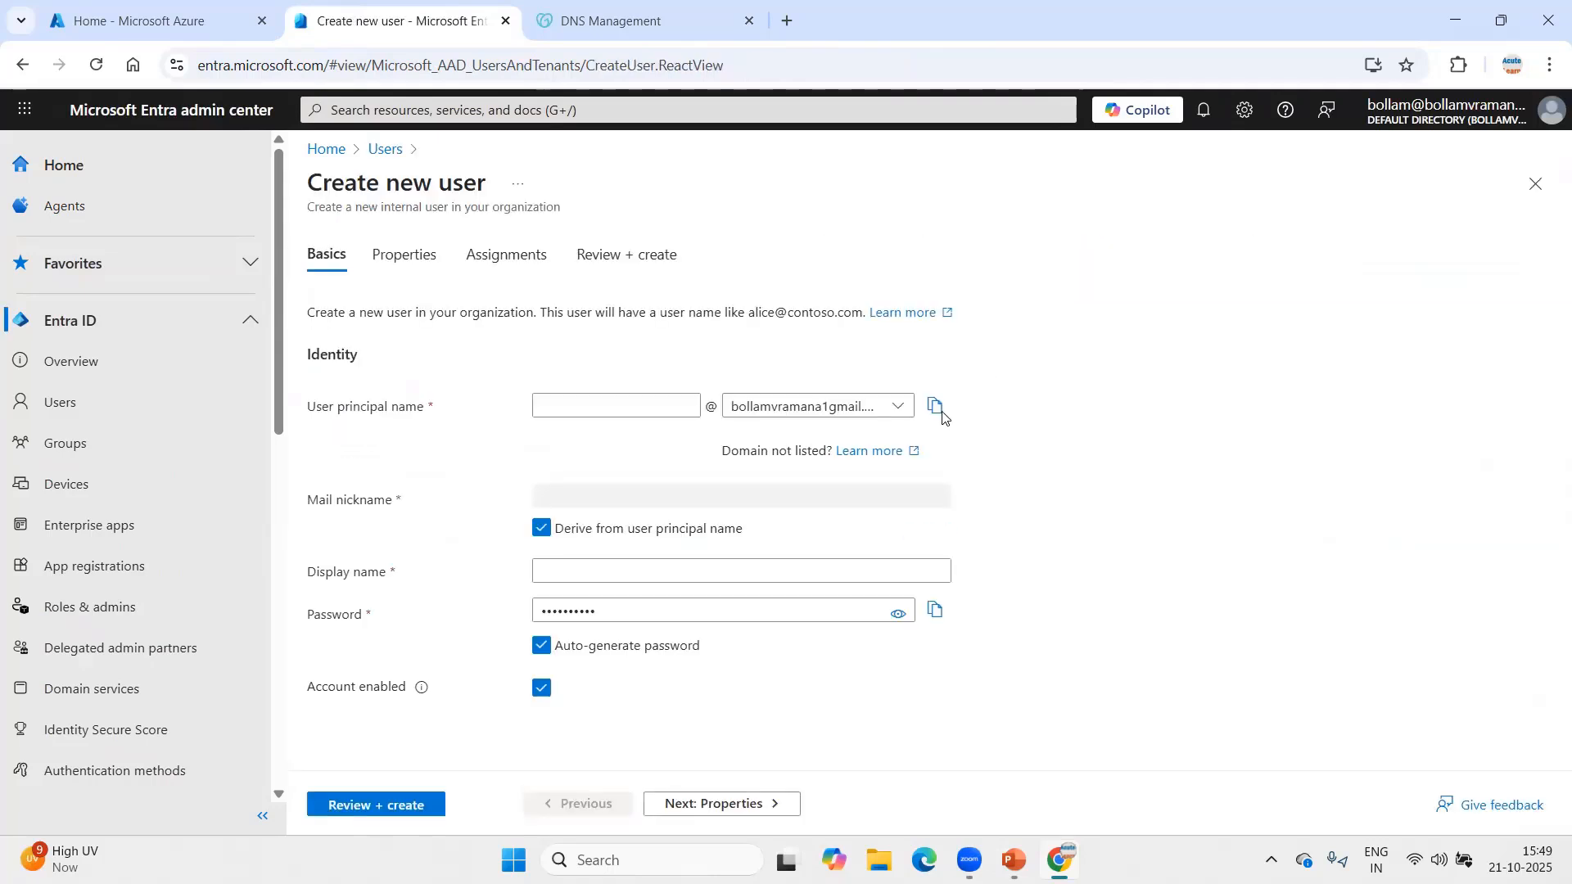
{"action": "left_click", "coordinate": [907, 407]}
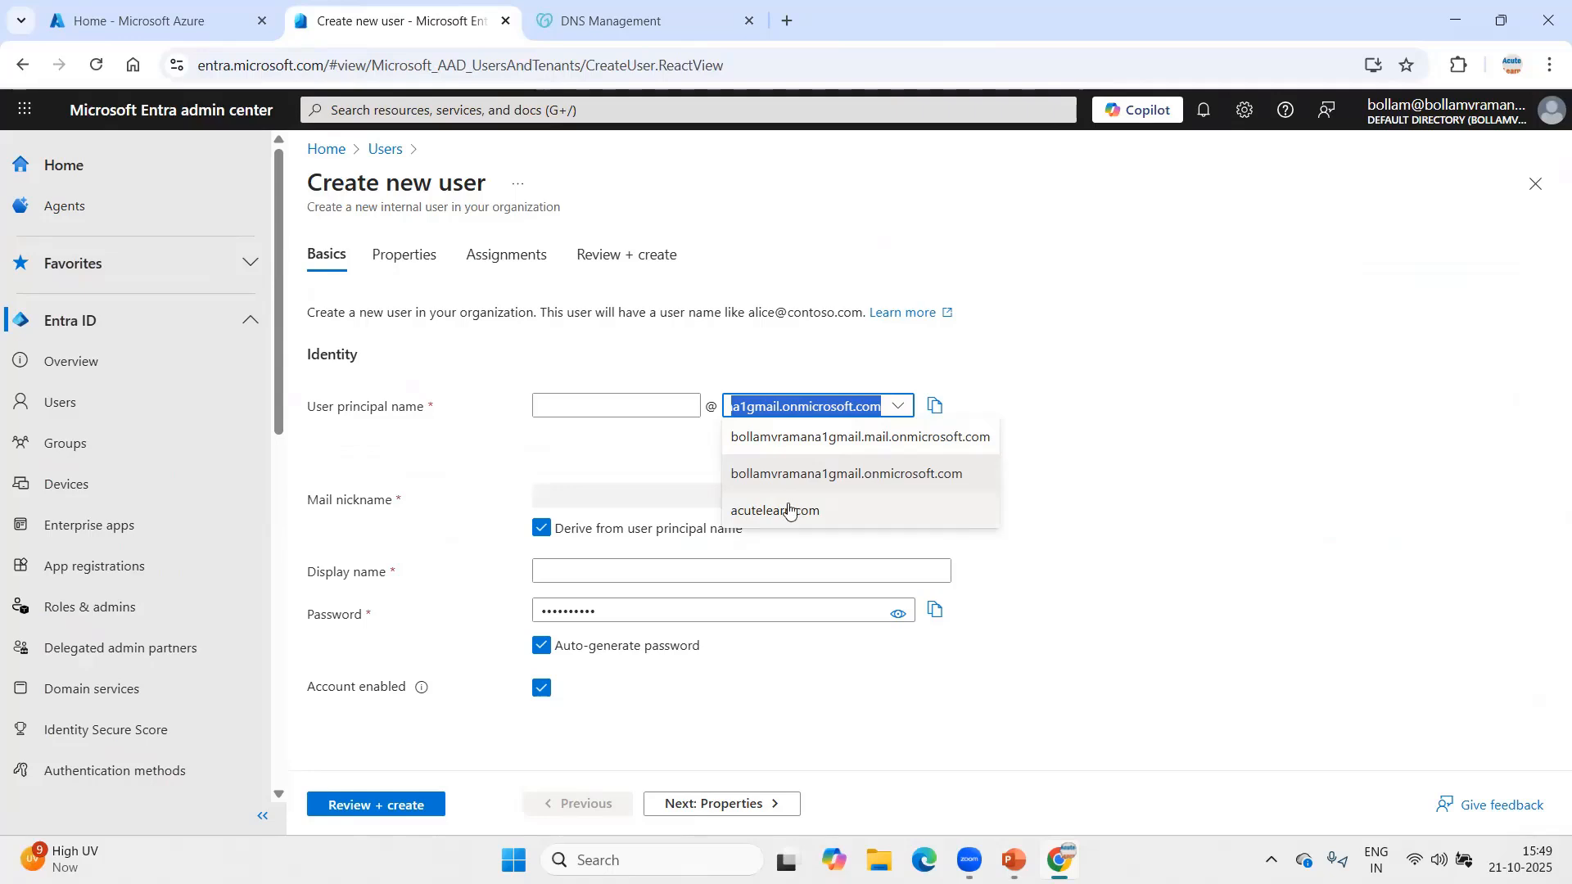
{"action": "left_click", "coordinate": [796, 509]}
Step: Enter azureuser1 as the user principal name, keeping acutelearn.com and the derived mail nickname
{"action": "left_click", "coordinate": [651, 415]}
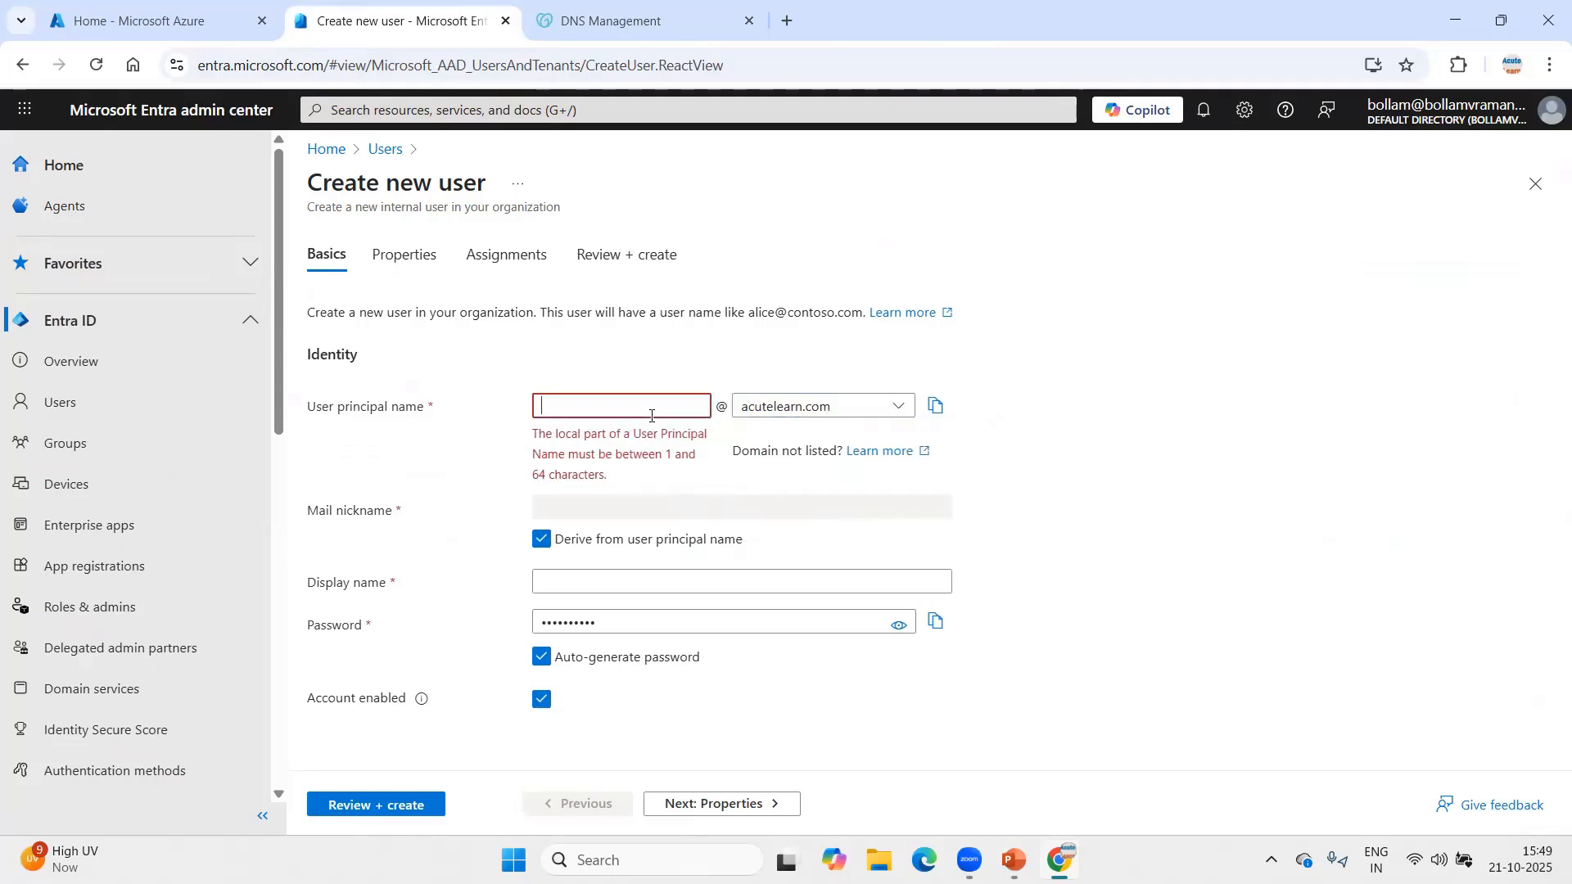
{"action": "type", "text": "azureuse"}
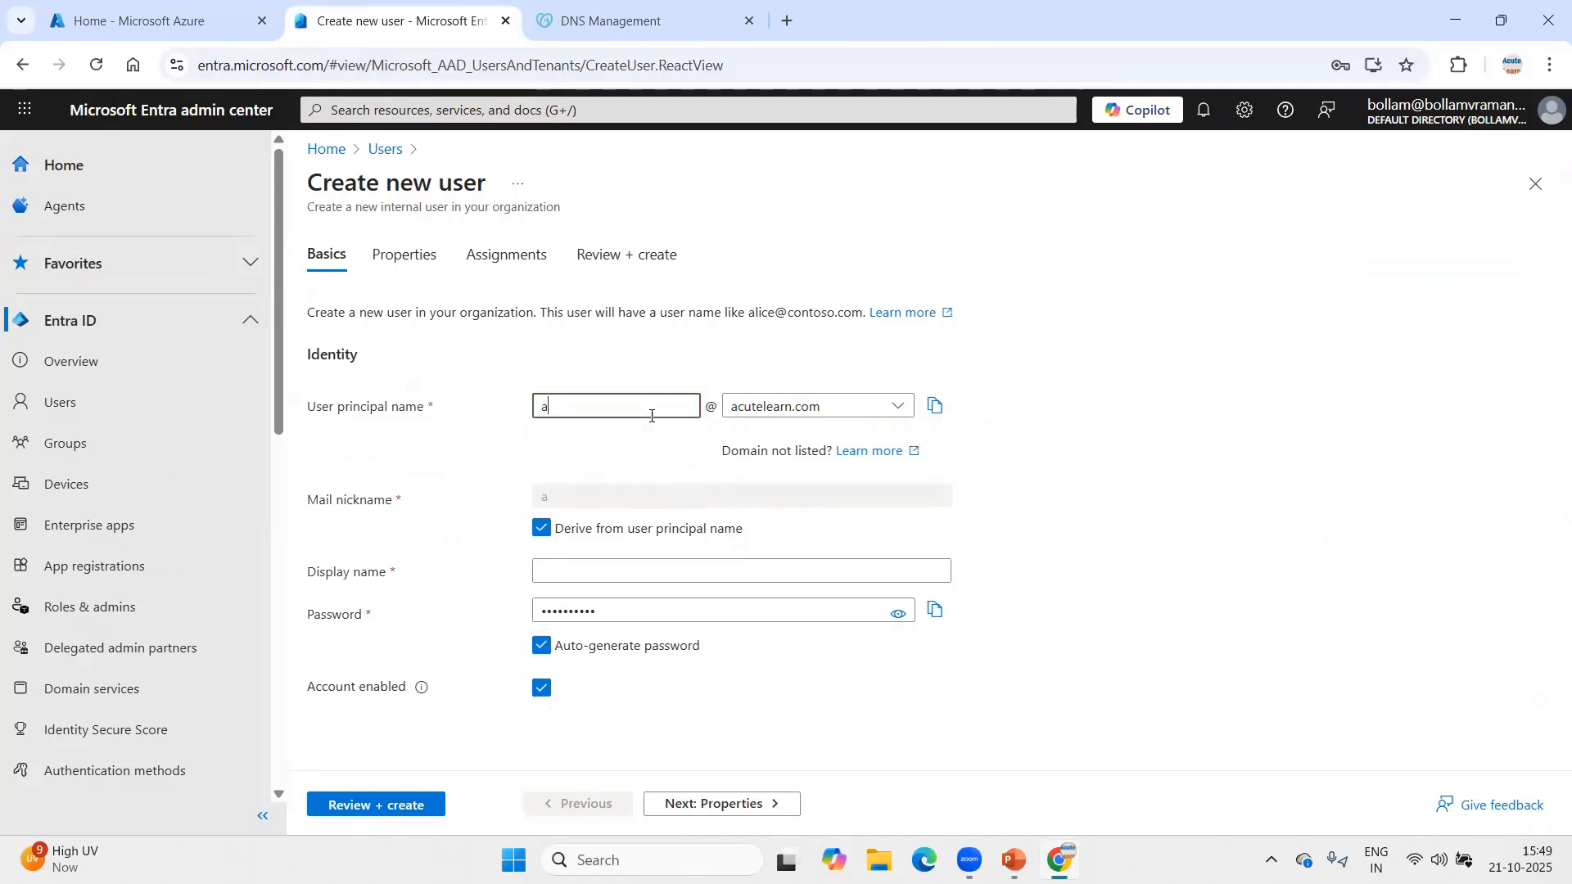
{"action": "key", "text": "BackSpace"}
{"action": "key", "text": "BackSpace"}
{"action": "type", "text": "user1"}
{"action": "left_click", "coordinate": [892, 407]}
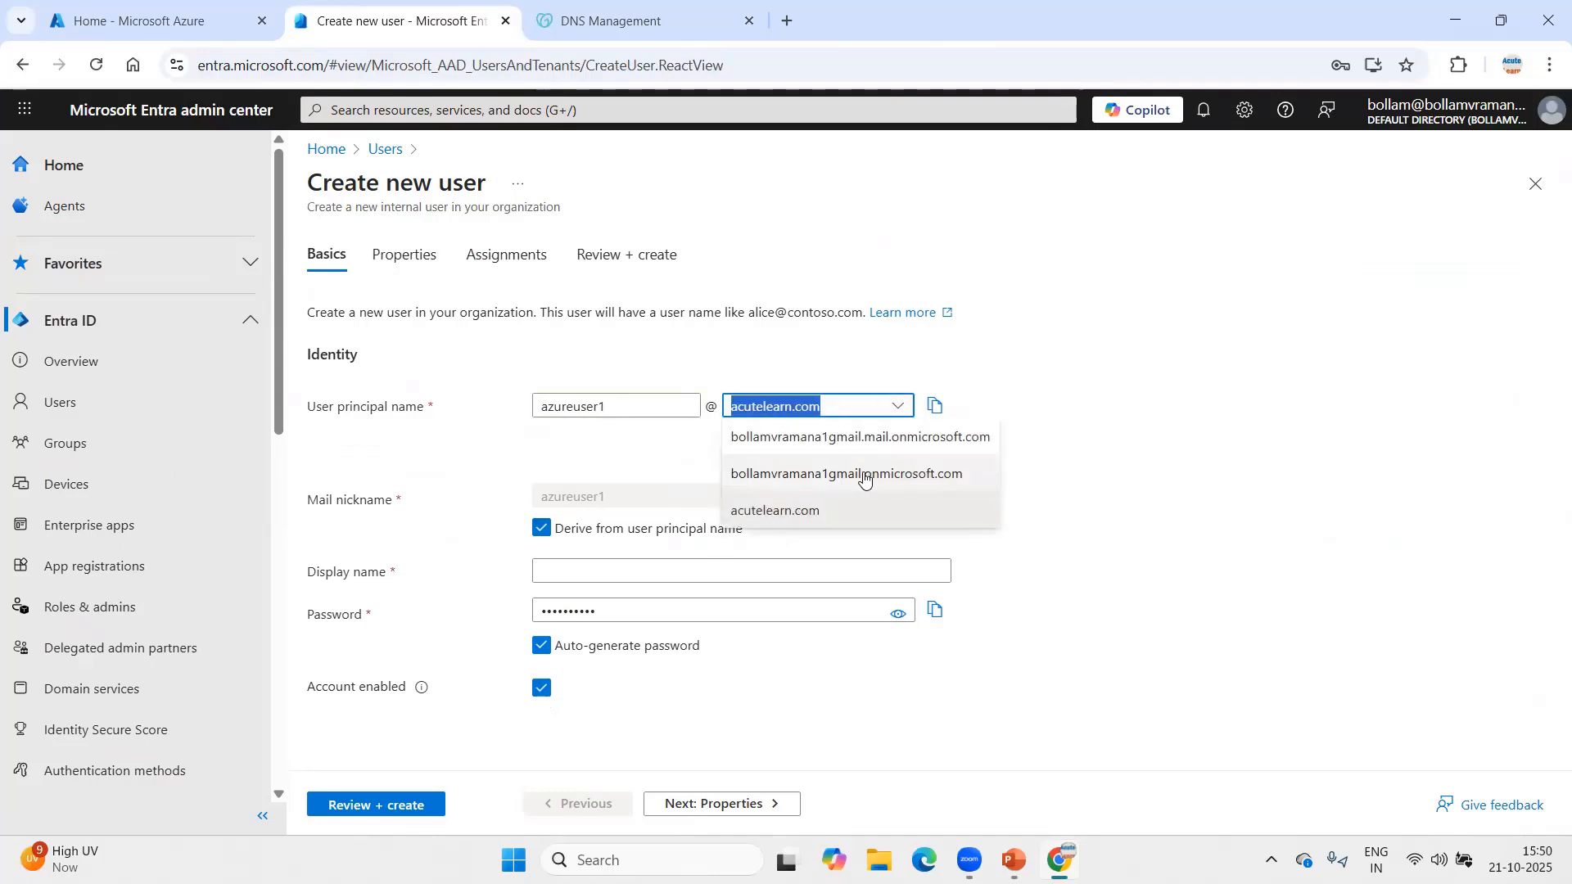
{"action": "left_click", "coordinate": [1029, 530]}
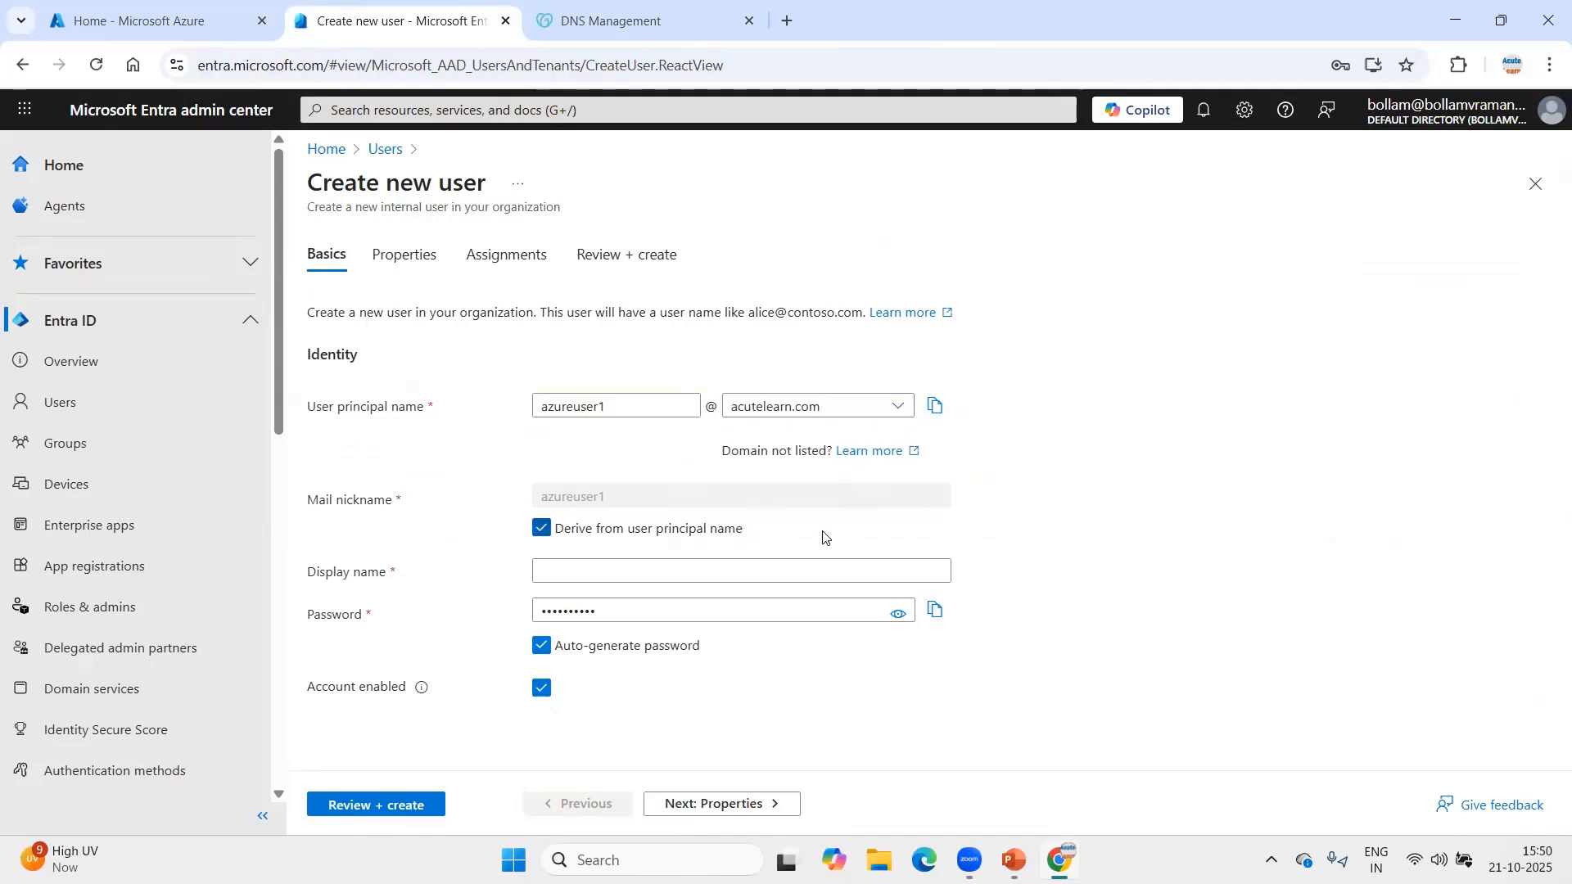
{"action": "left_click", "coordinate": [542, 530]}
{"action": "left_click", "coordinate": [542, 531]}
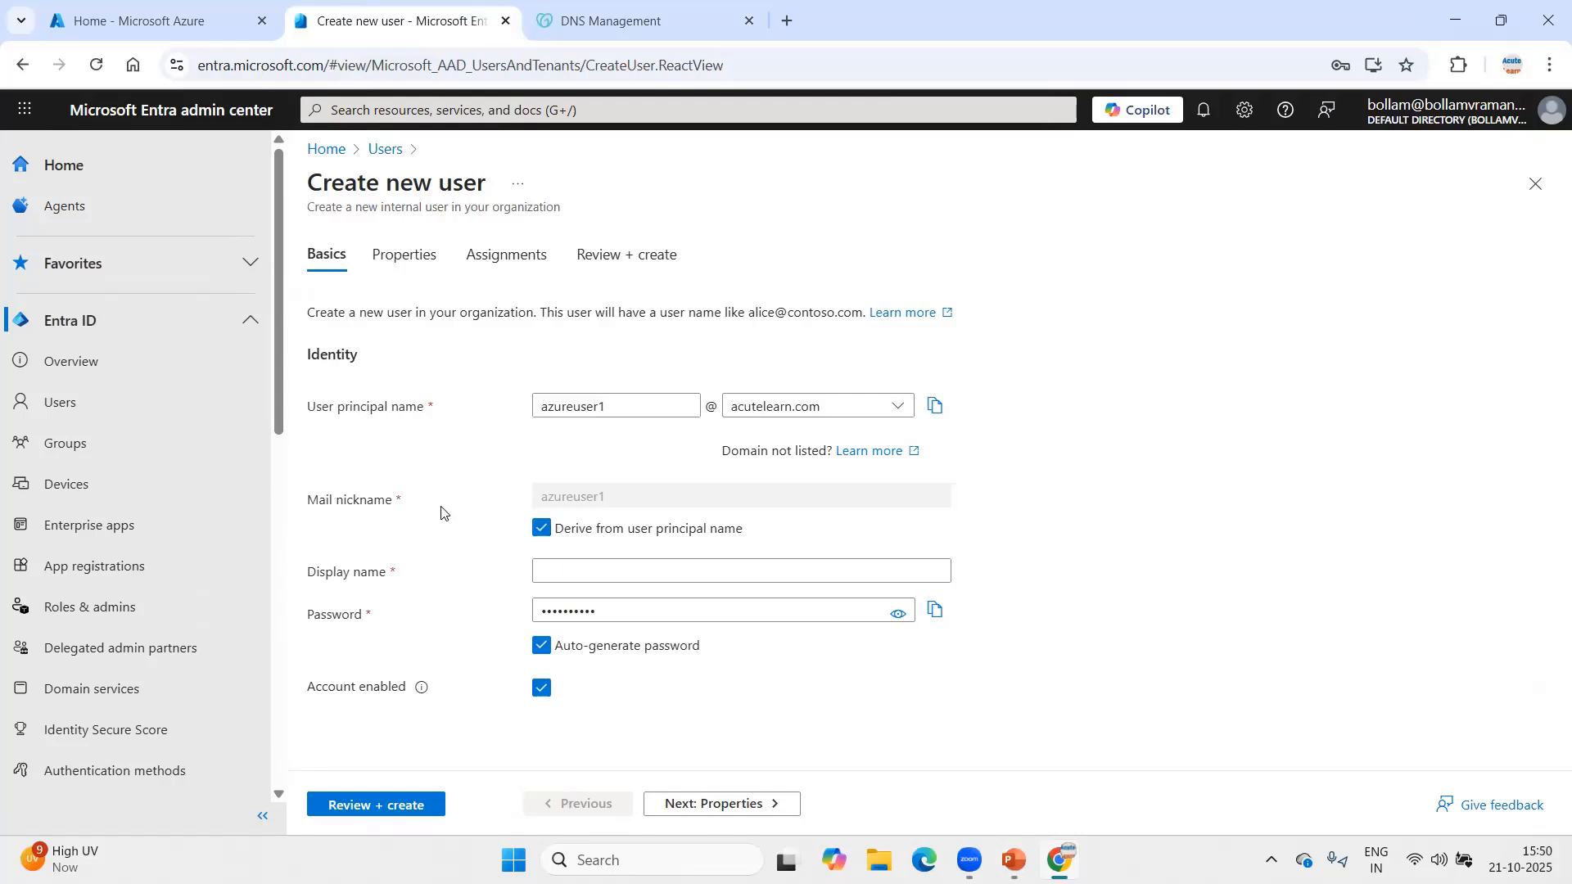
Step: Enter display name 'Azure User1' and leave Auto-generate password switched on
{"action": "left_click", "coordinate": [576, 565]}
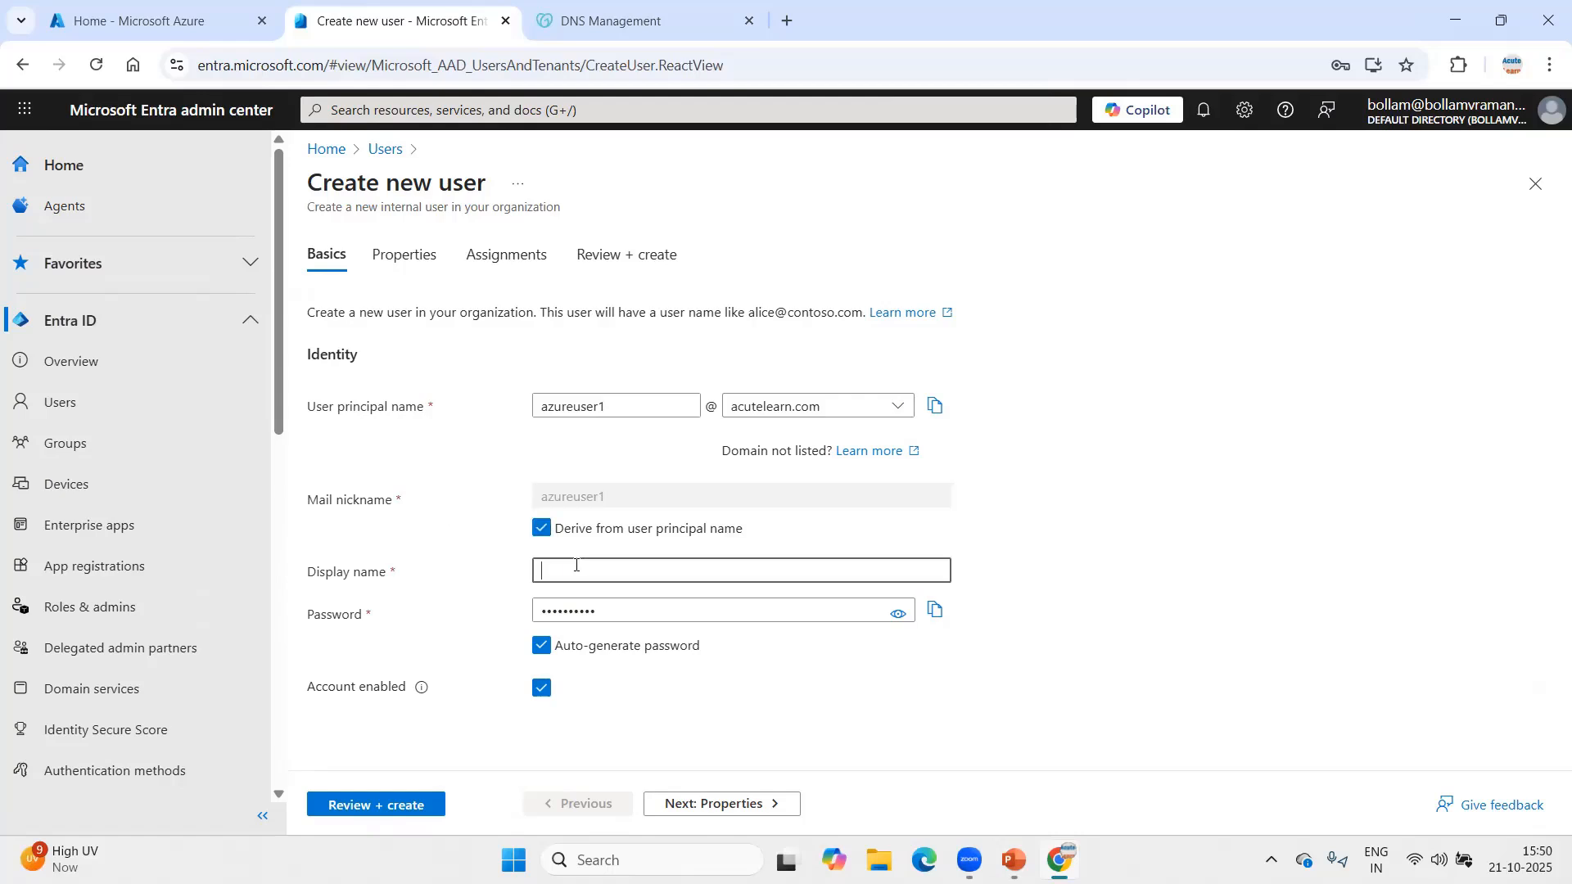
{"action": "type", "text": "Azure"}
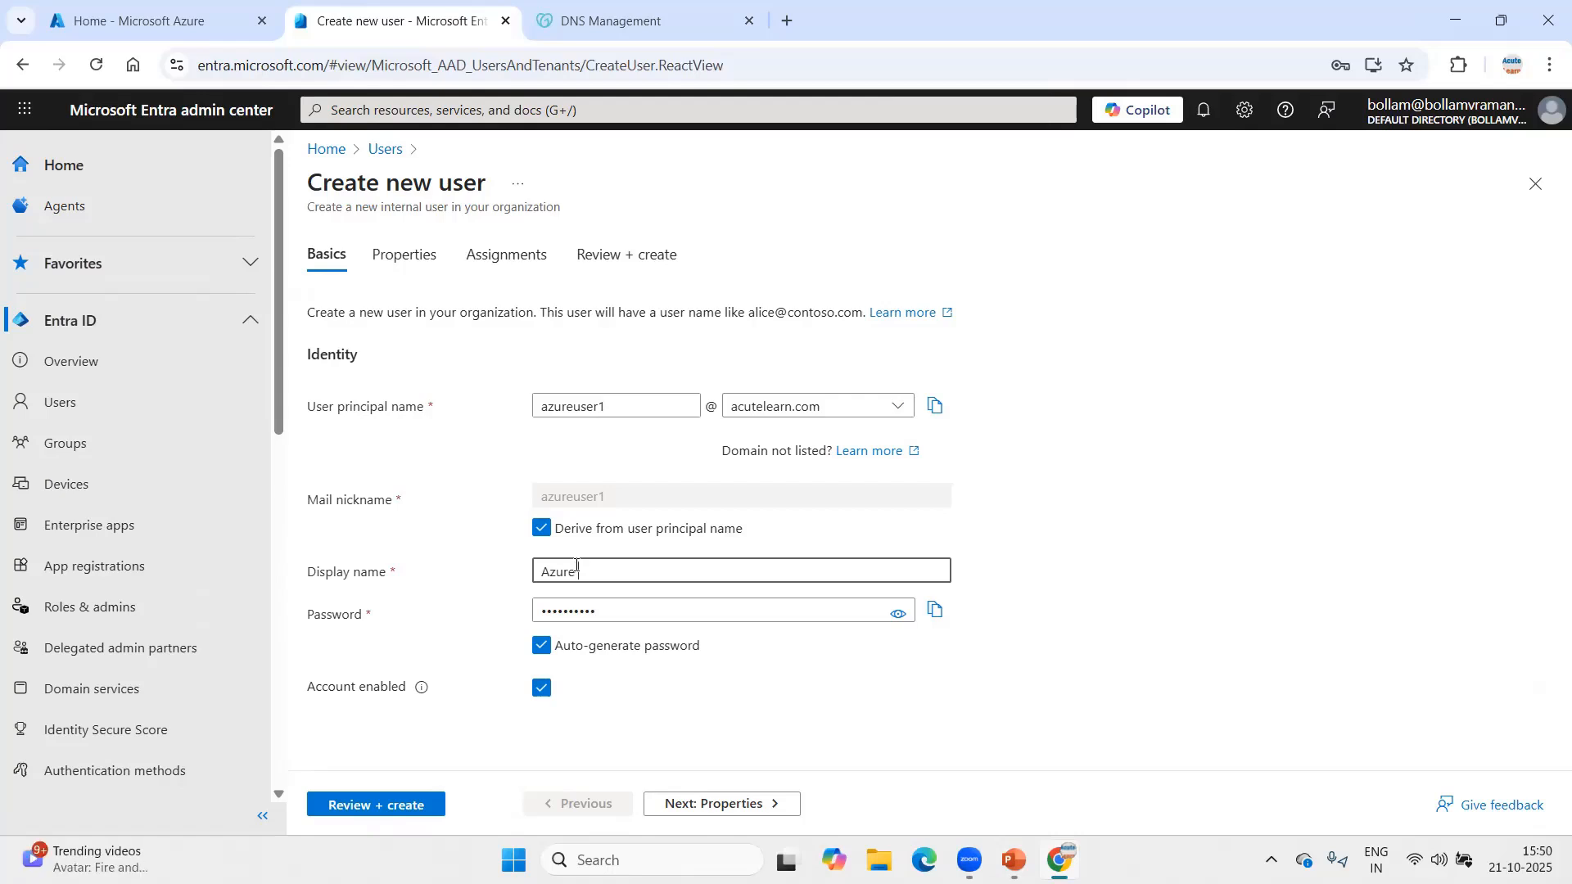
{"action": "type", "text": " User1"}
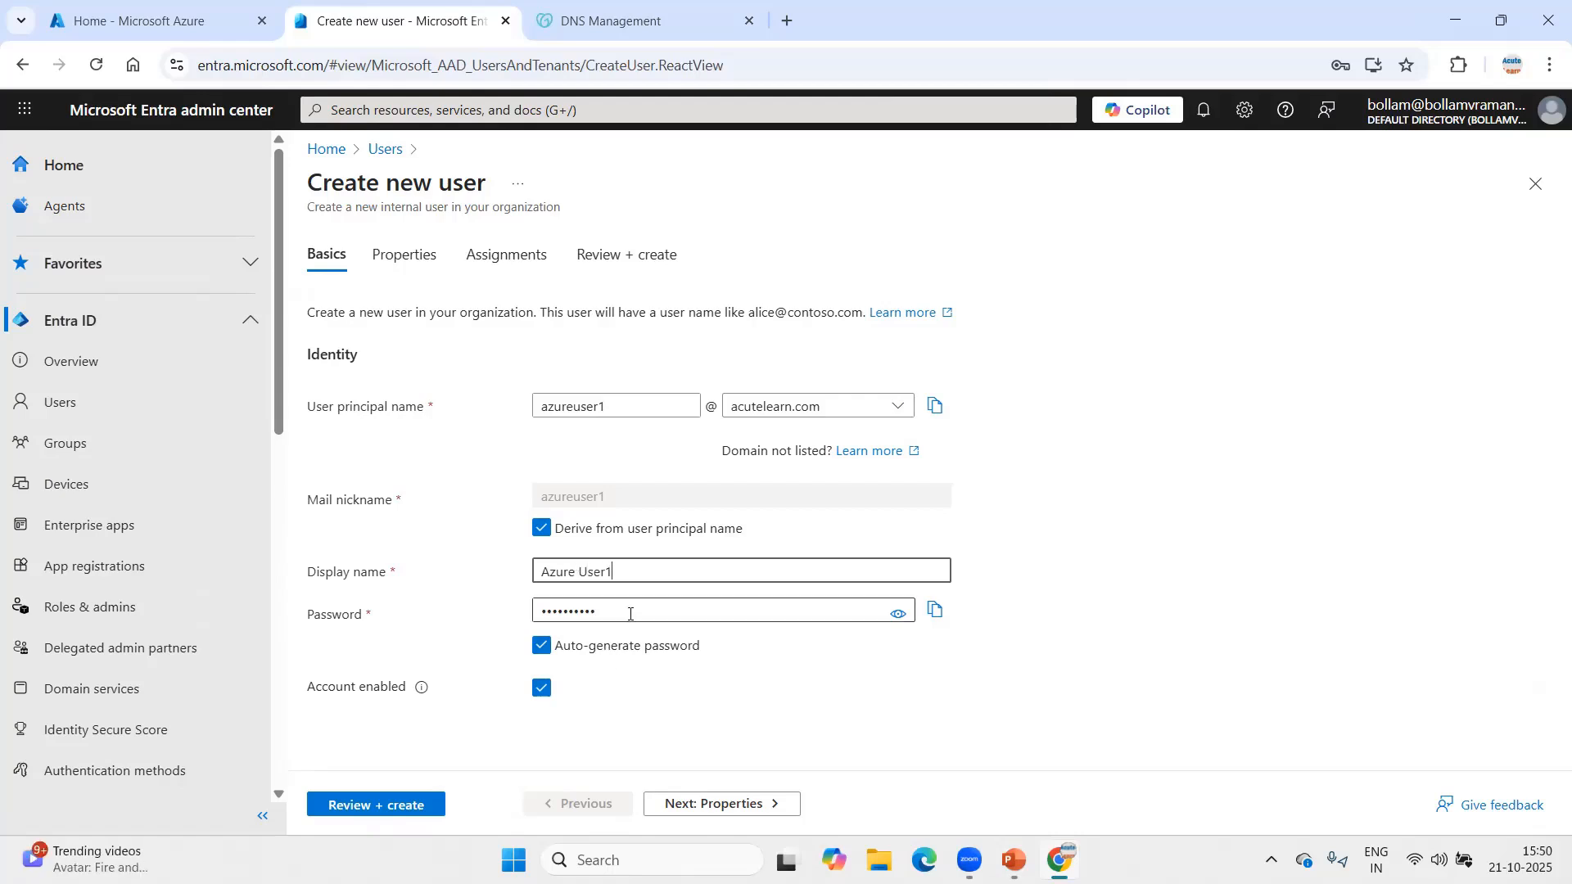
{"action": "left_click", "coordinate": [542, 647]}
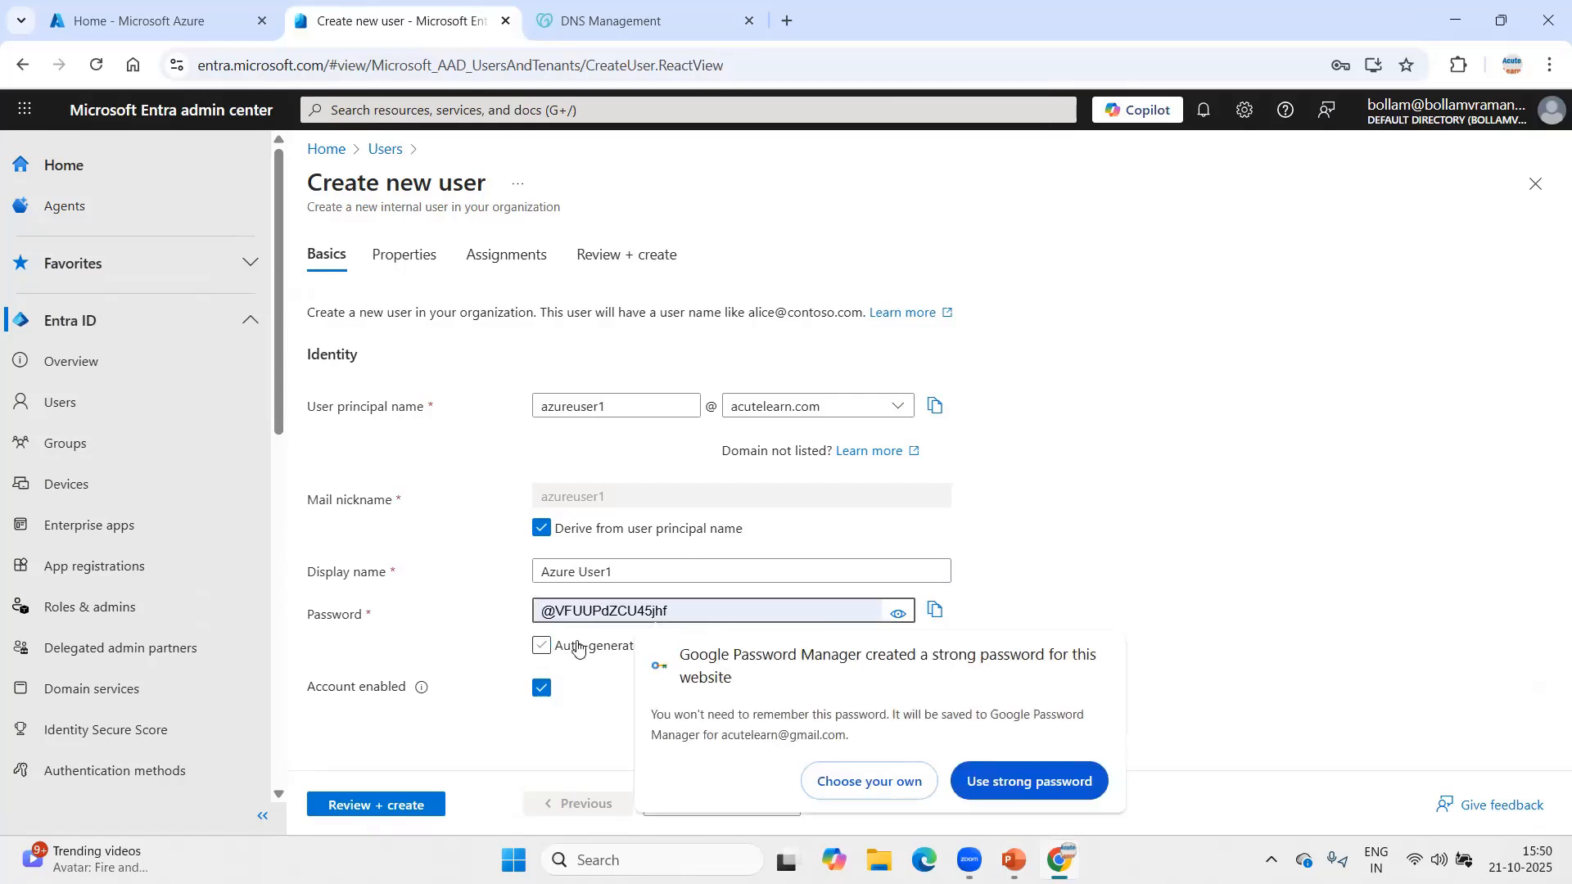
{"action": "left_click", "coordinate": [534, 653]}
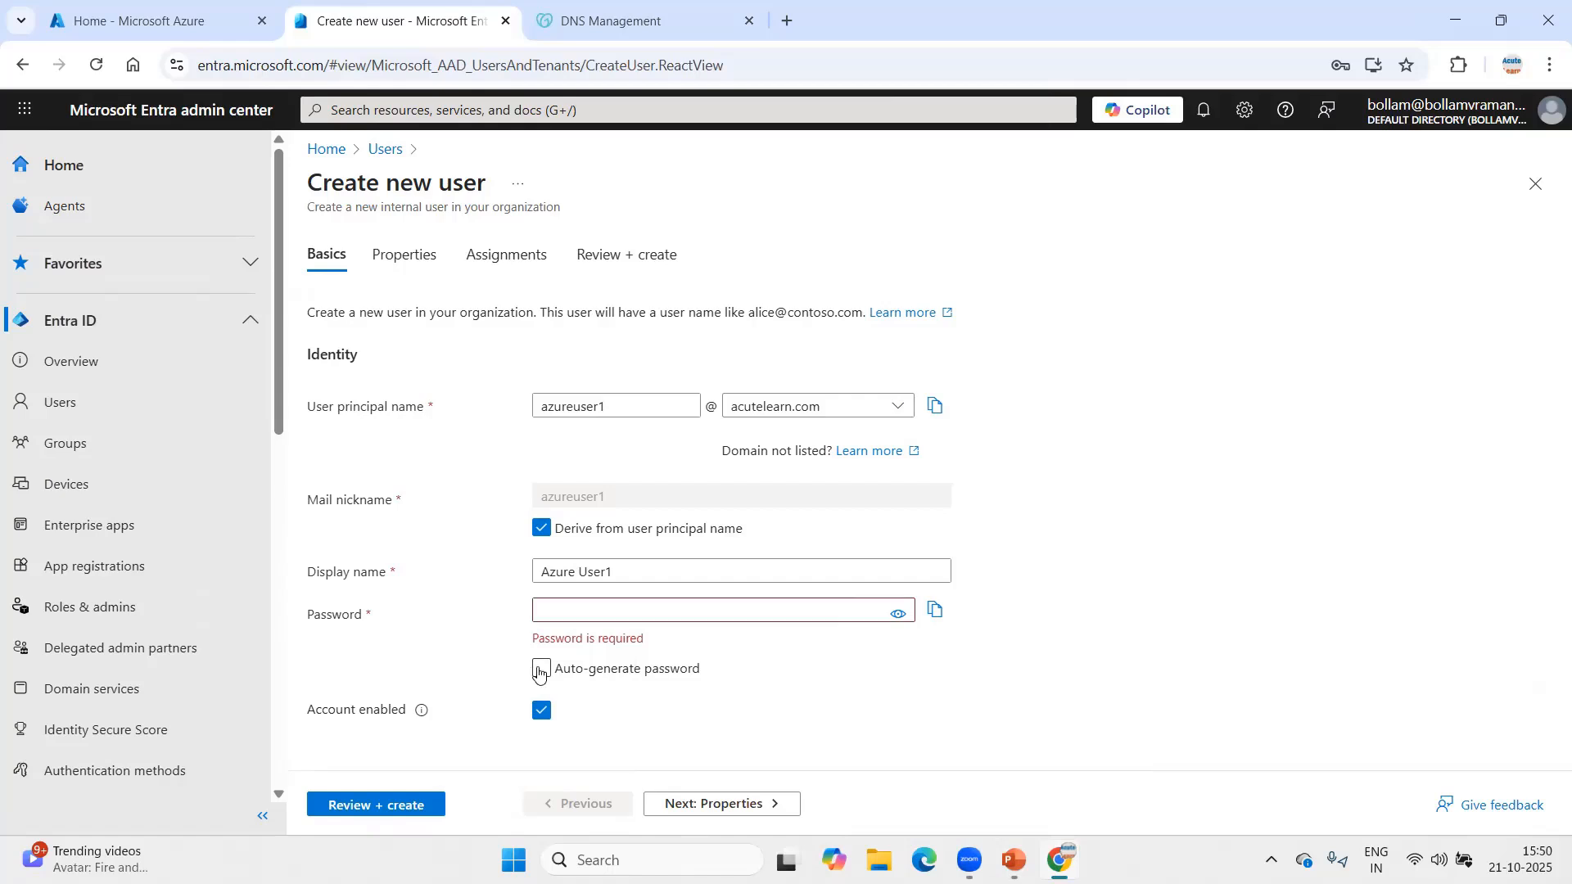
{"action": "left_click", "coordinate": [541, 668]}
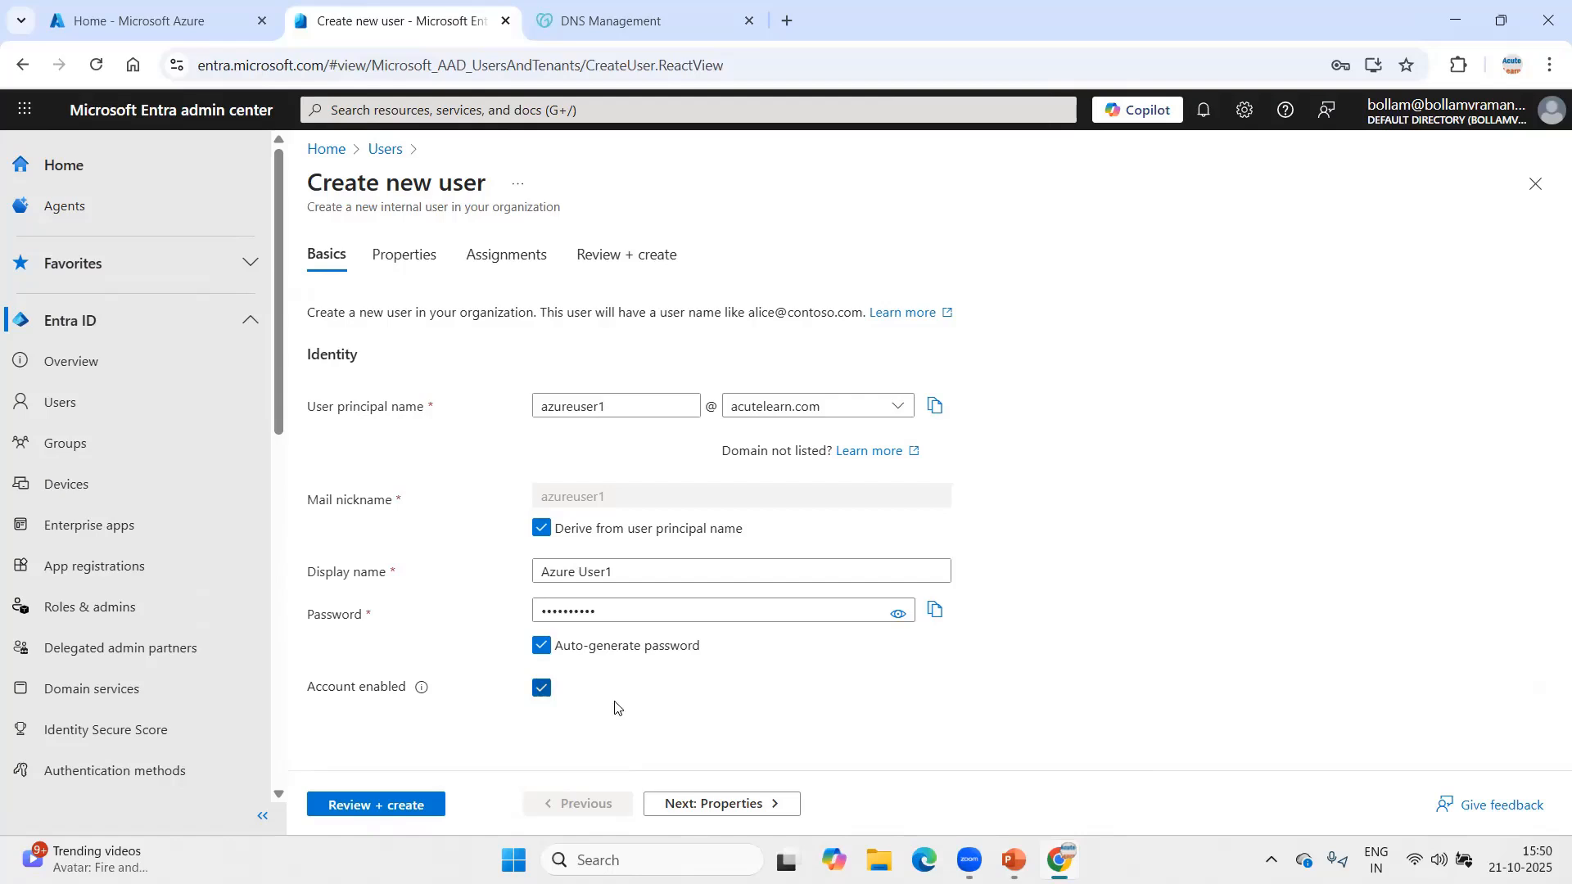
Step: Move to the Properties step and review identity, job and contact fields without filling any
{"action": "left_click", "coordinate": [737, 804]}
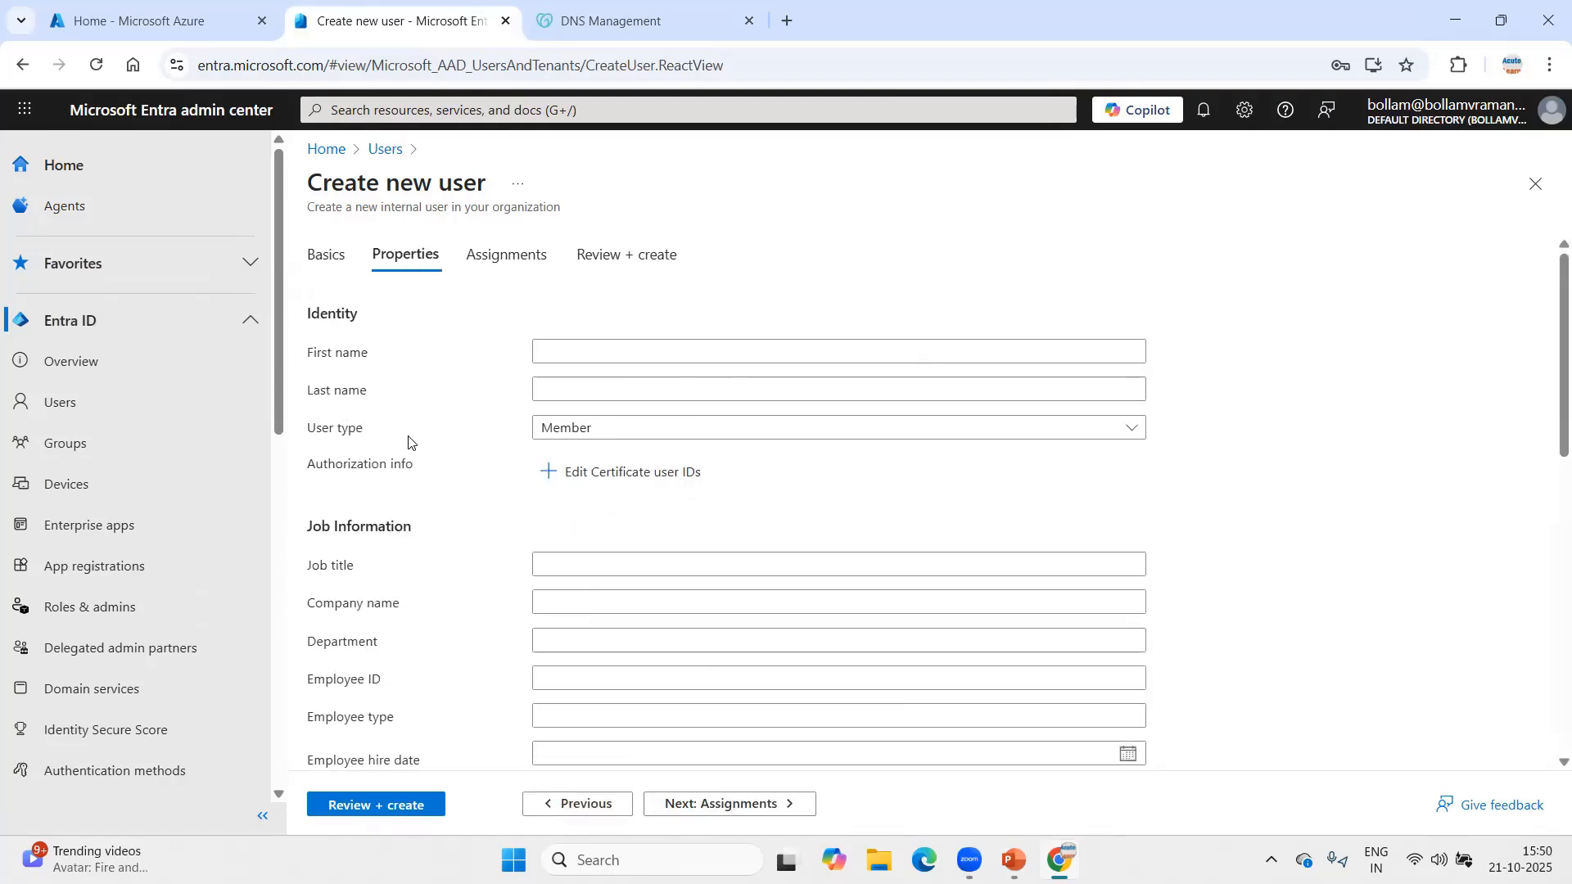
{"action": "scroll", "coordinate": [421, 577], "scroll_direction": "down", "scroll_amount": 3}
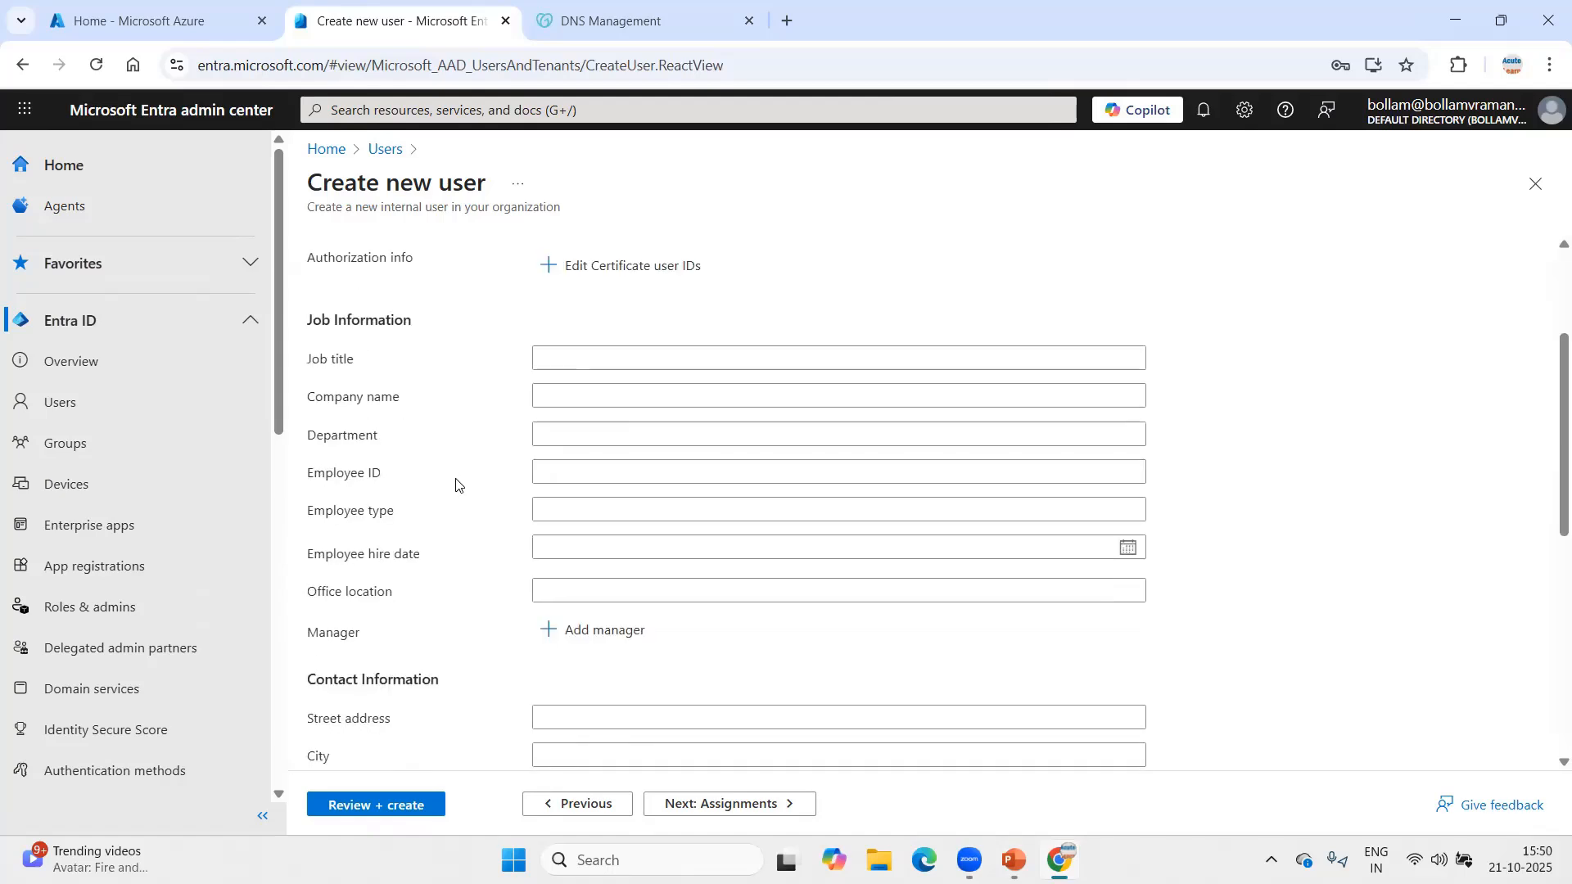
{"action": "scroll", "coordinate": [456, 486], "scroll_direction": "down", "scroll_amount": 3}
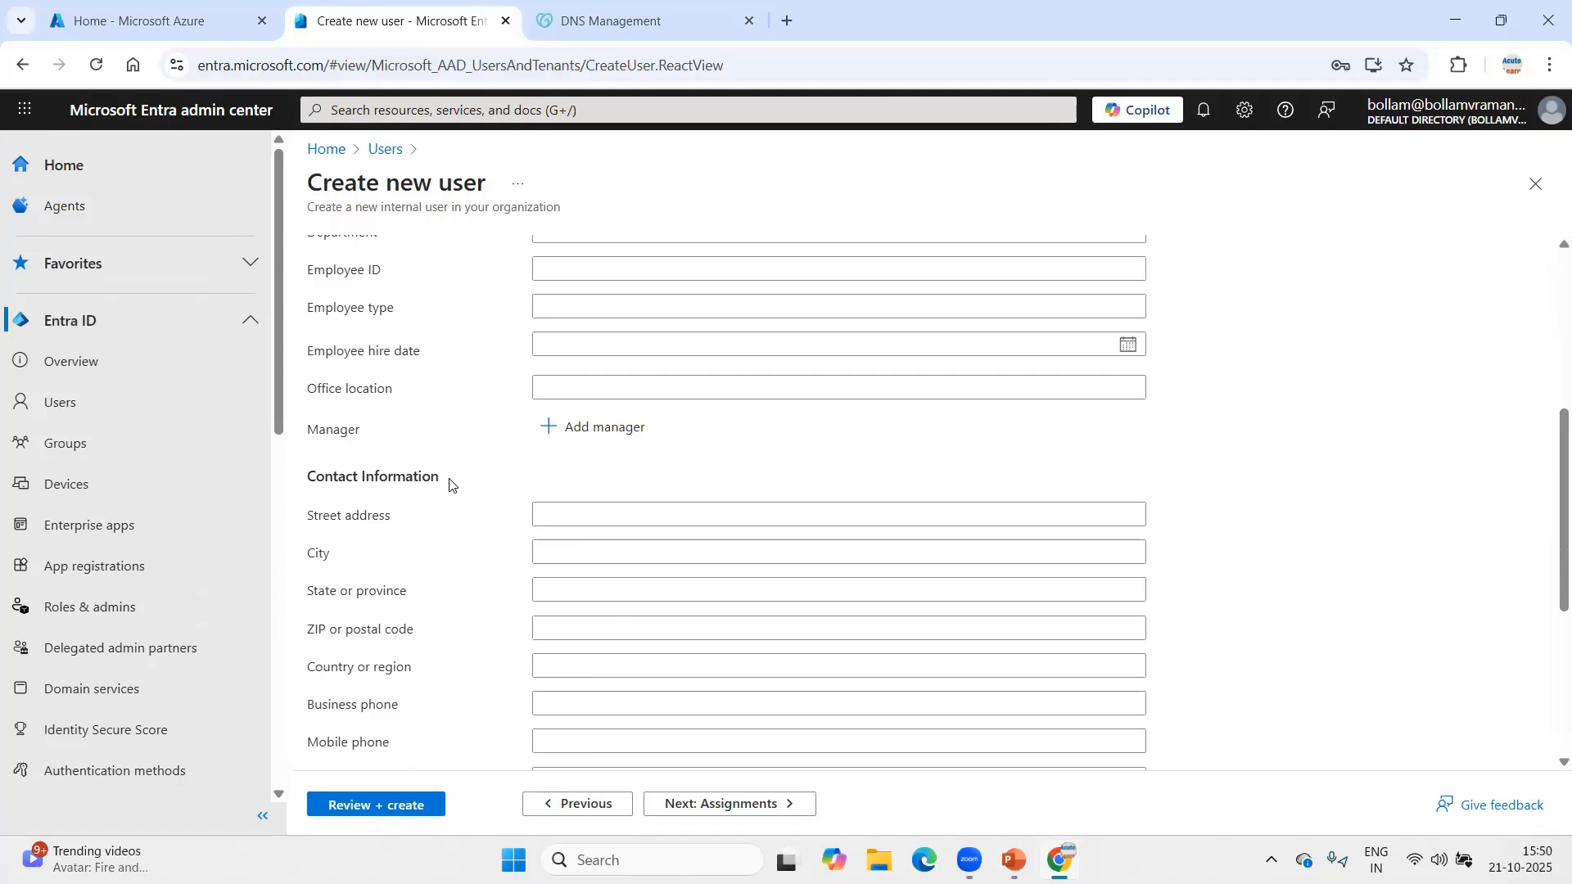
{"action": "scroll", "coordinate": [449, 484], "scroll_direction": "up", "scroll_amount": 4}
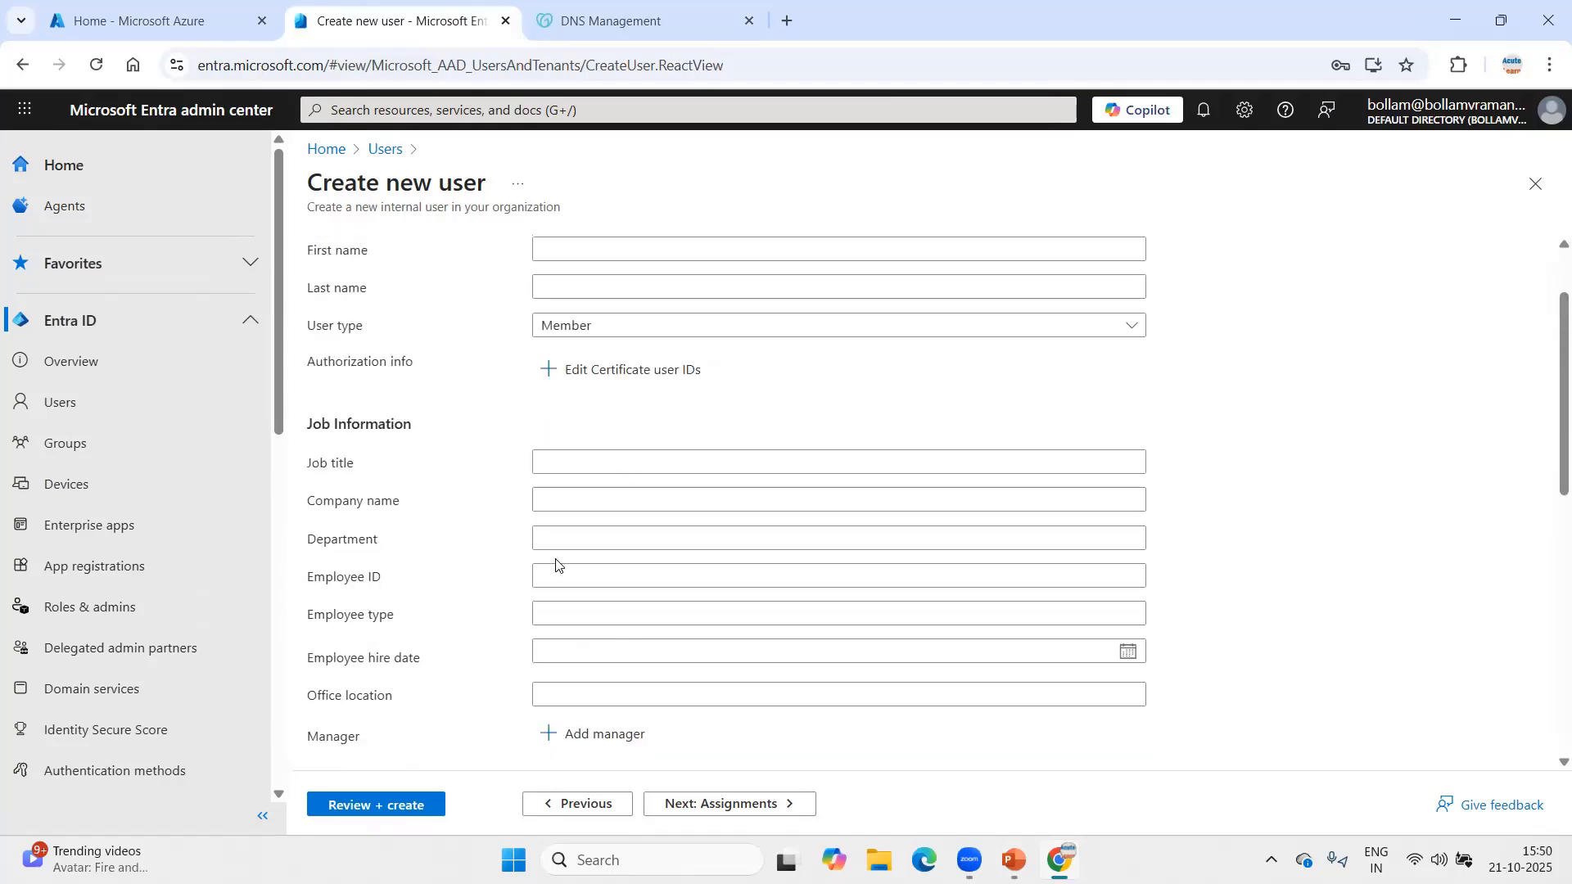
{"action": "left_click", "coordinate": [614, 616]}
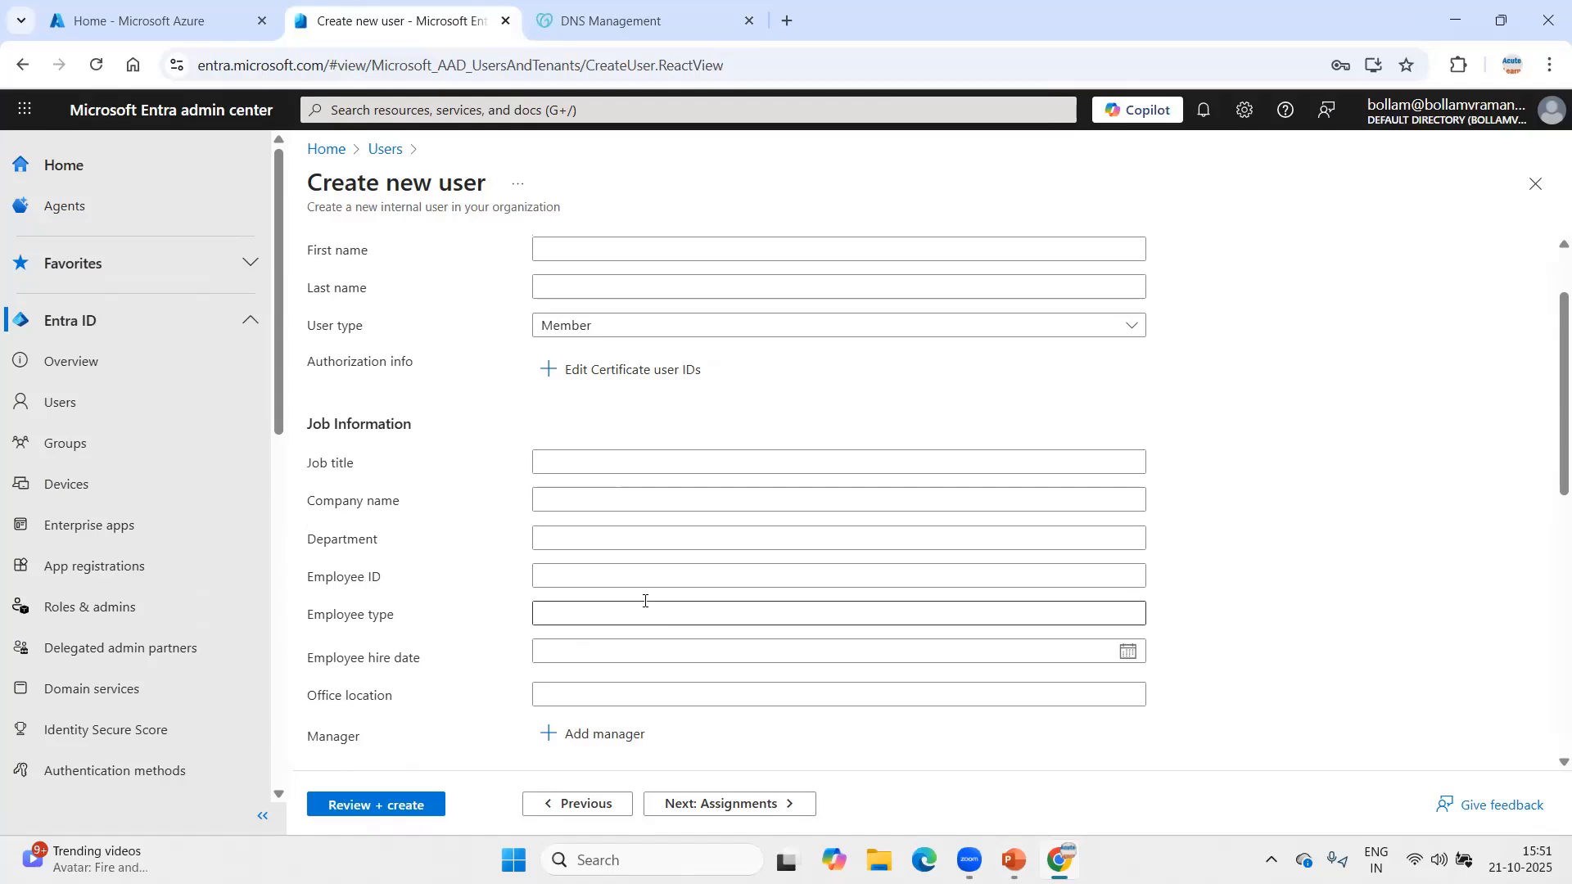
{"action": "scroll", "coordinate": [646, 600], "scroll_direction": "down", "scroll_amount": 10}
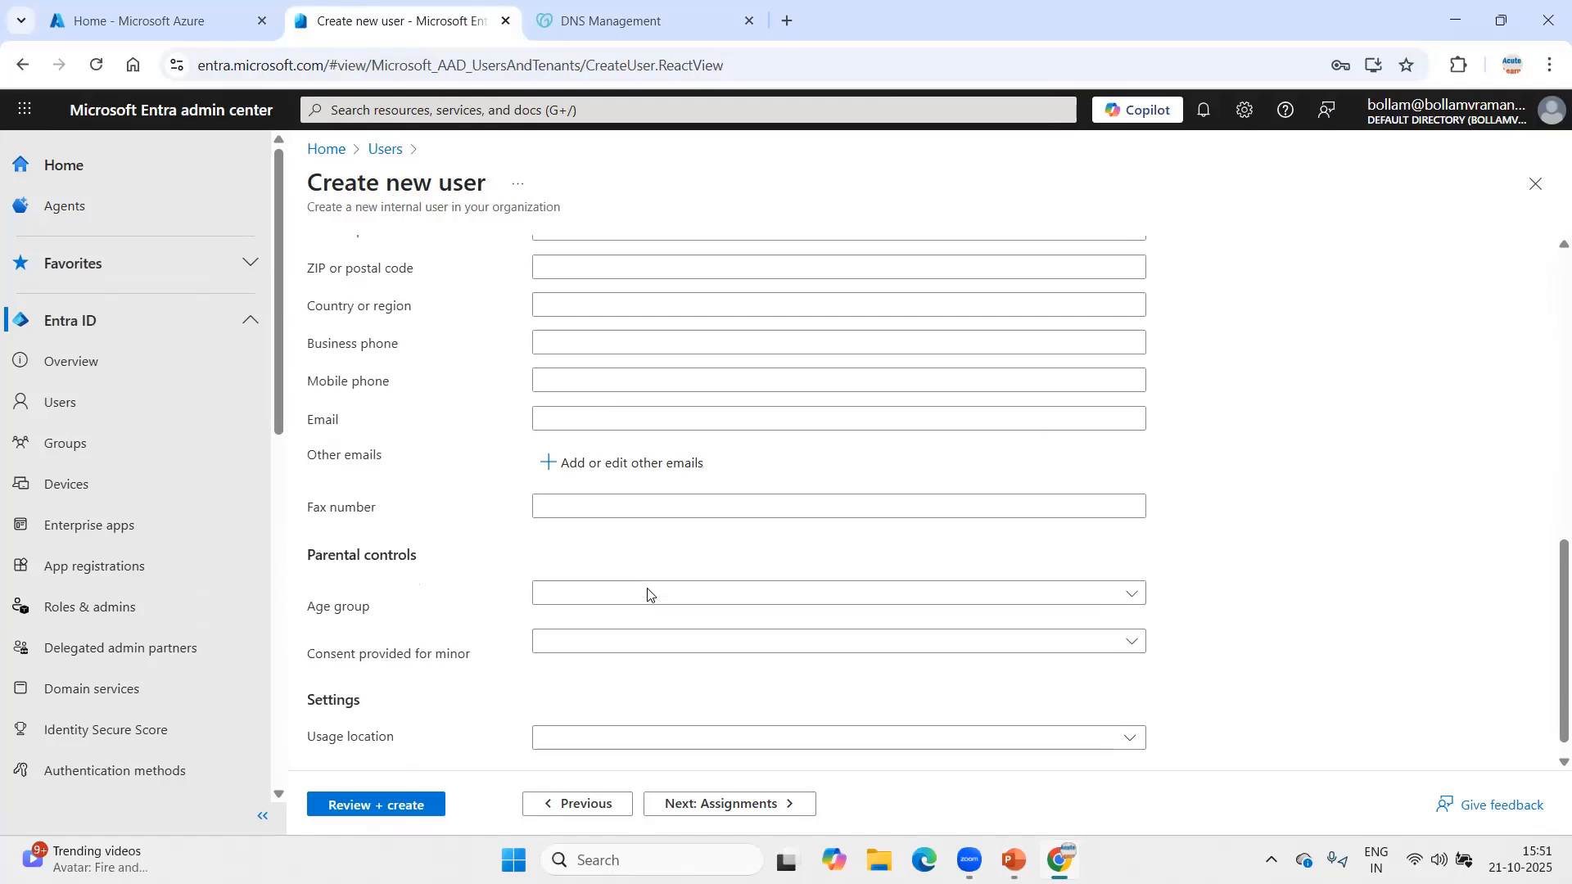
{"action": "scroll", "coordinate": [647, 594], "scroll_direction": "up", "scroll_amount": 10}
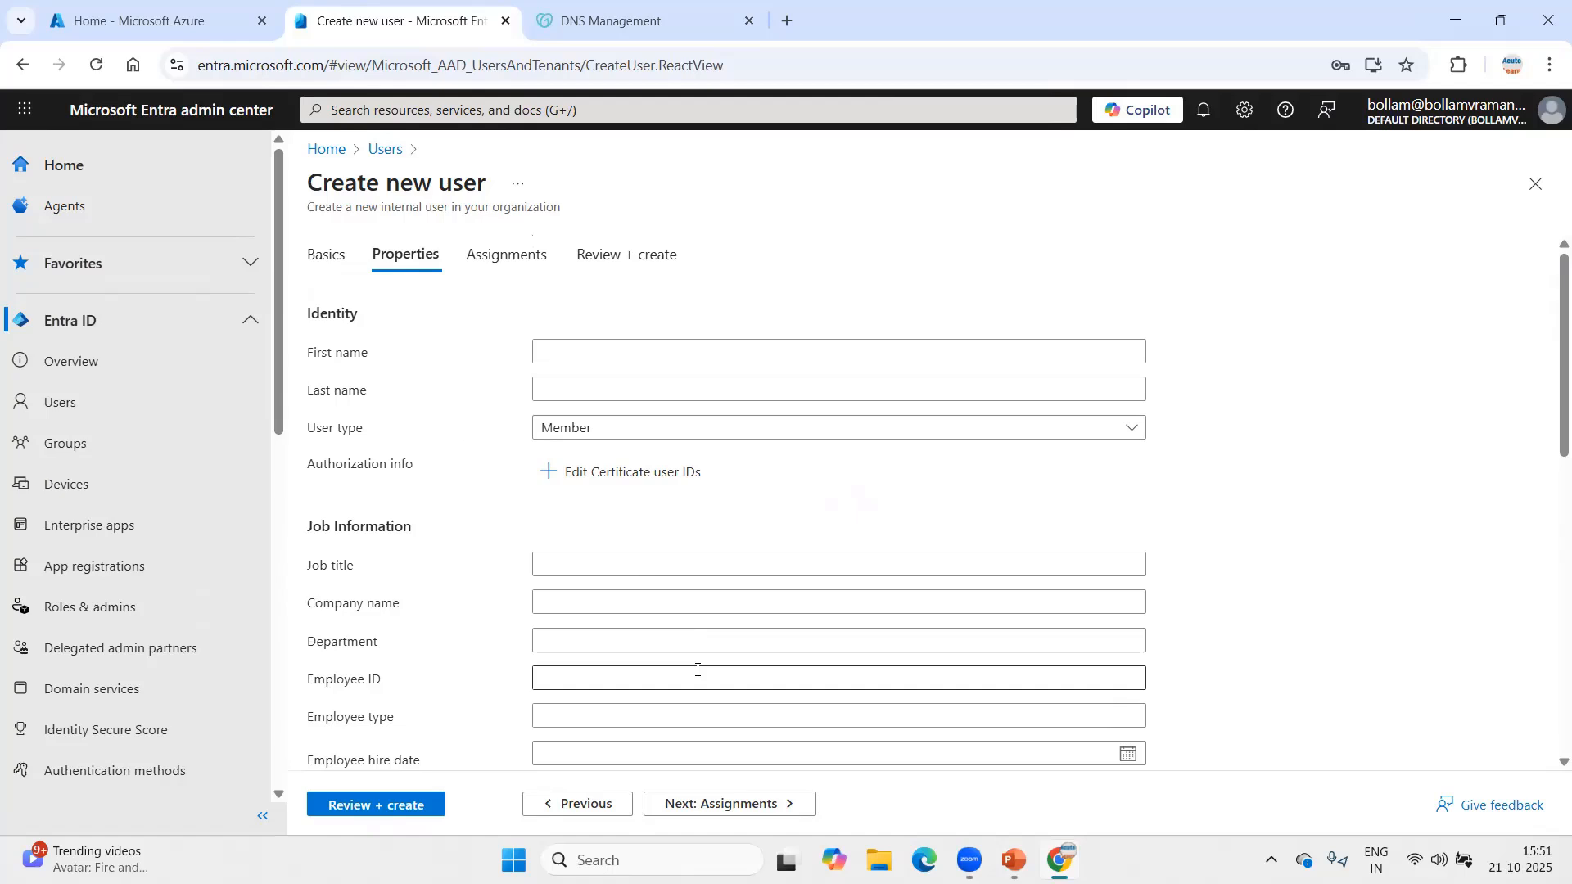
{"action": "scroll", "coordinate": [698, 670], "scroll_direction": "down", "scroll_amount": 10}
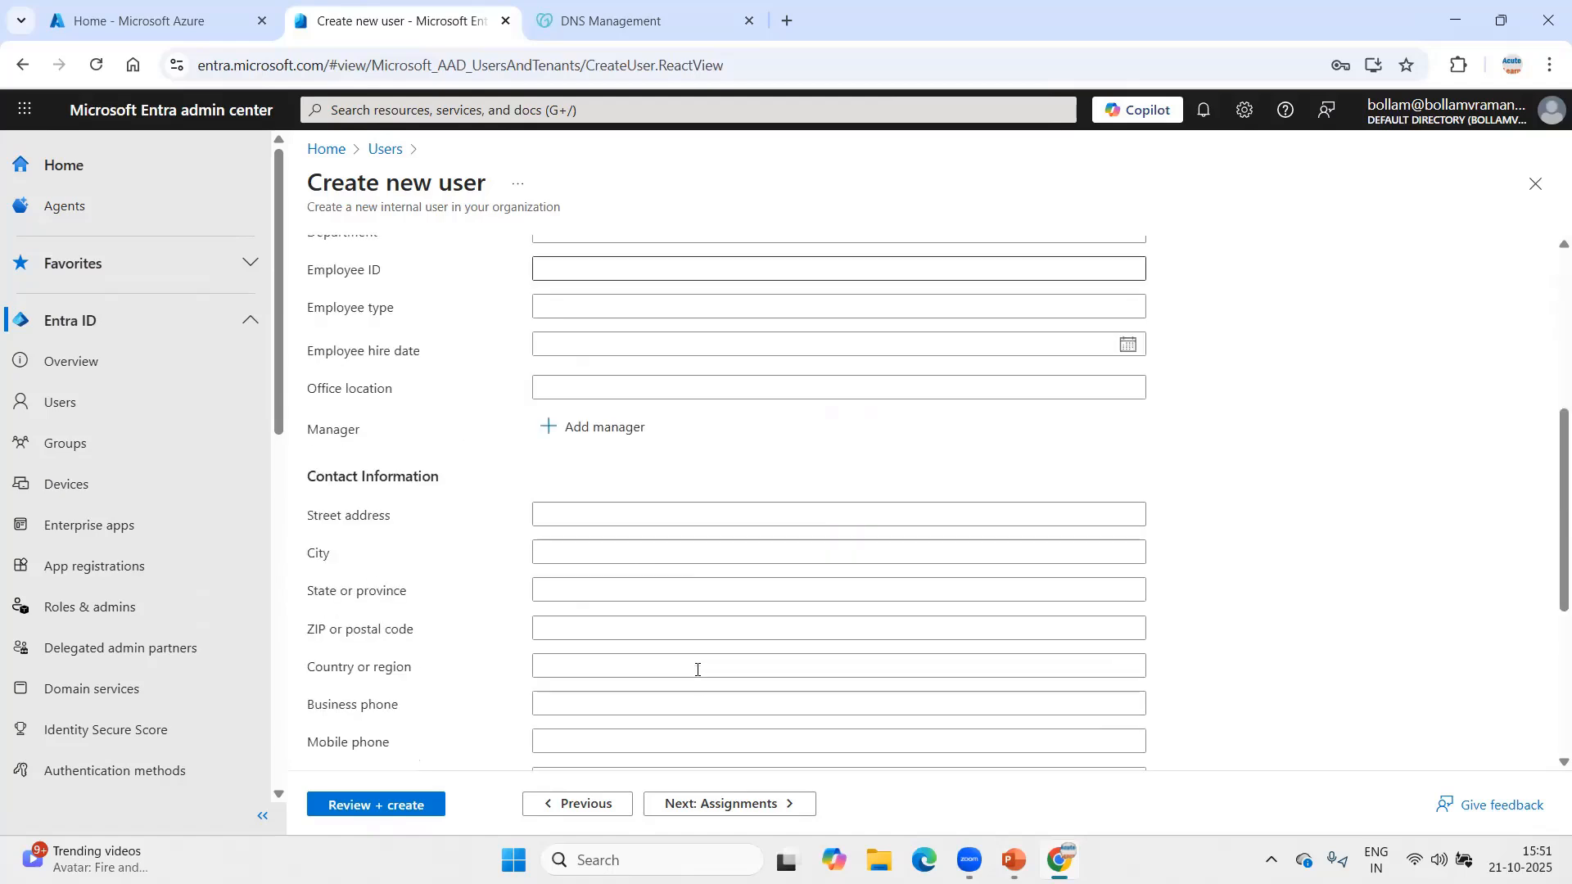
{"action": "left_click", "coordinate": [784, 806]}
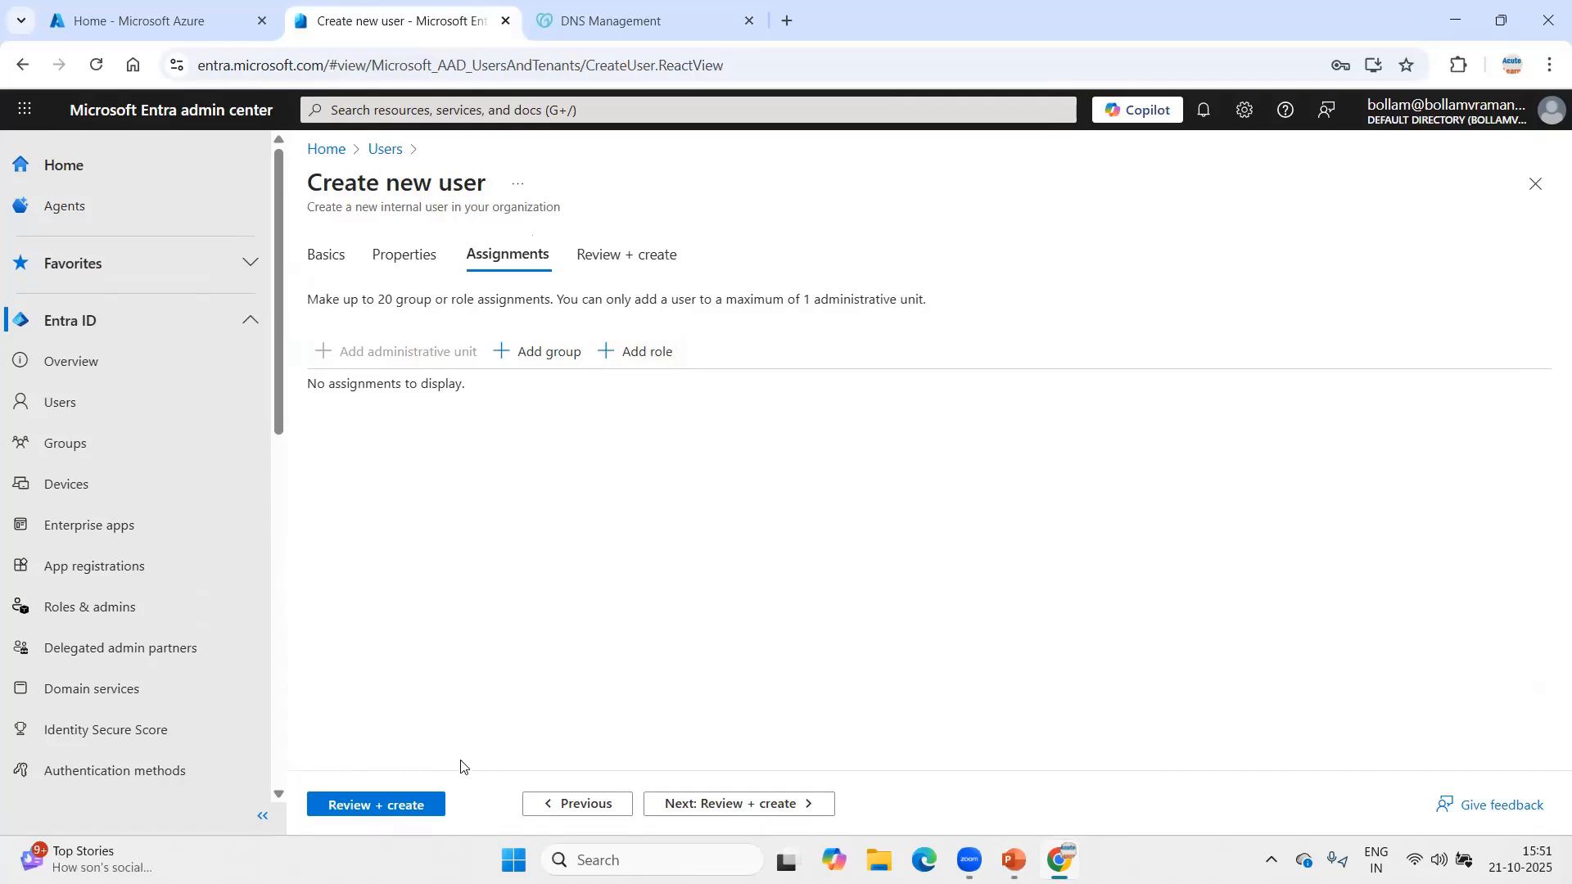
{"action": "left_click", "coordinate": [376, 806]}
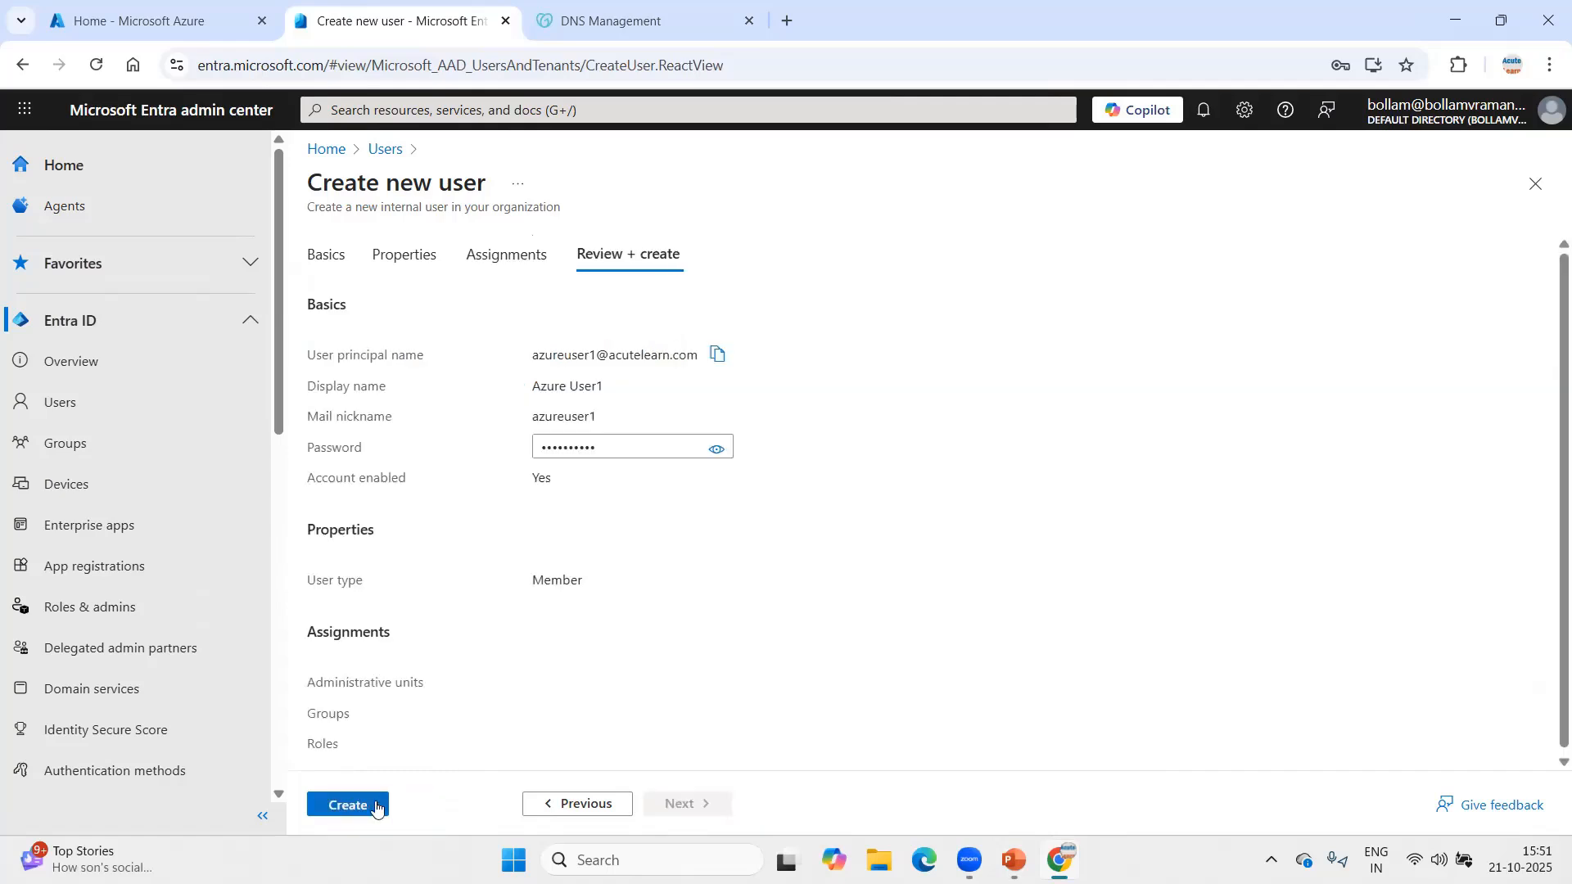
Step: Create Azure User1 and refresh All users so the list shows 5 users
{"action": "left_click", "coordinate": [376, 805]}
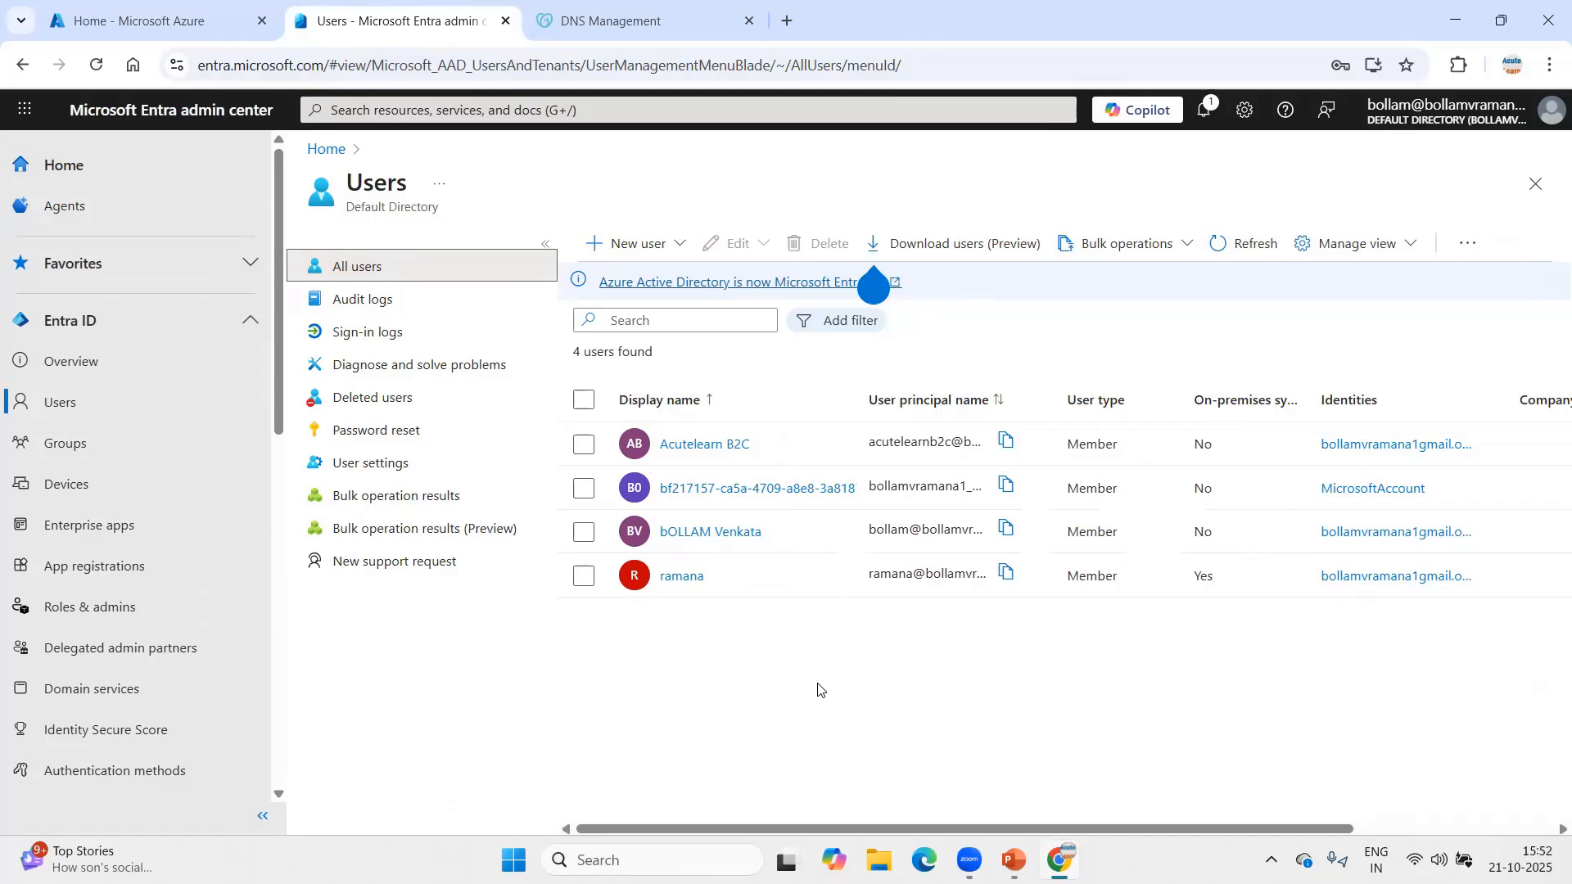
{"action": "left_click", "coordinate": [1245, 243]}
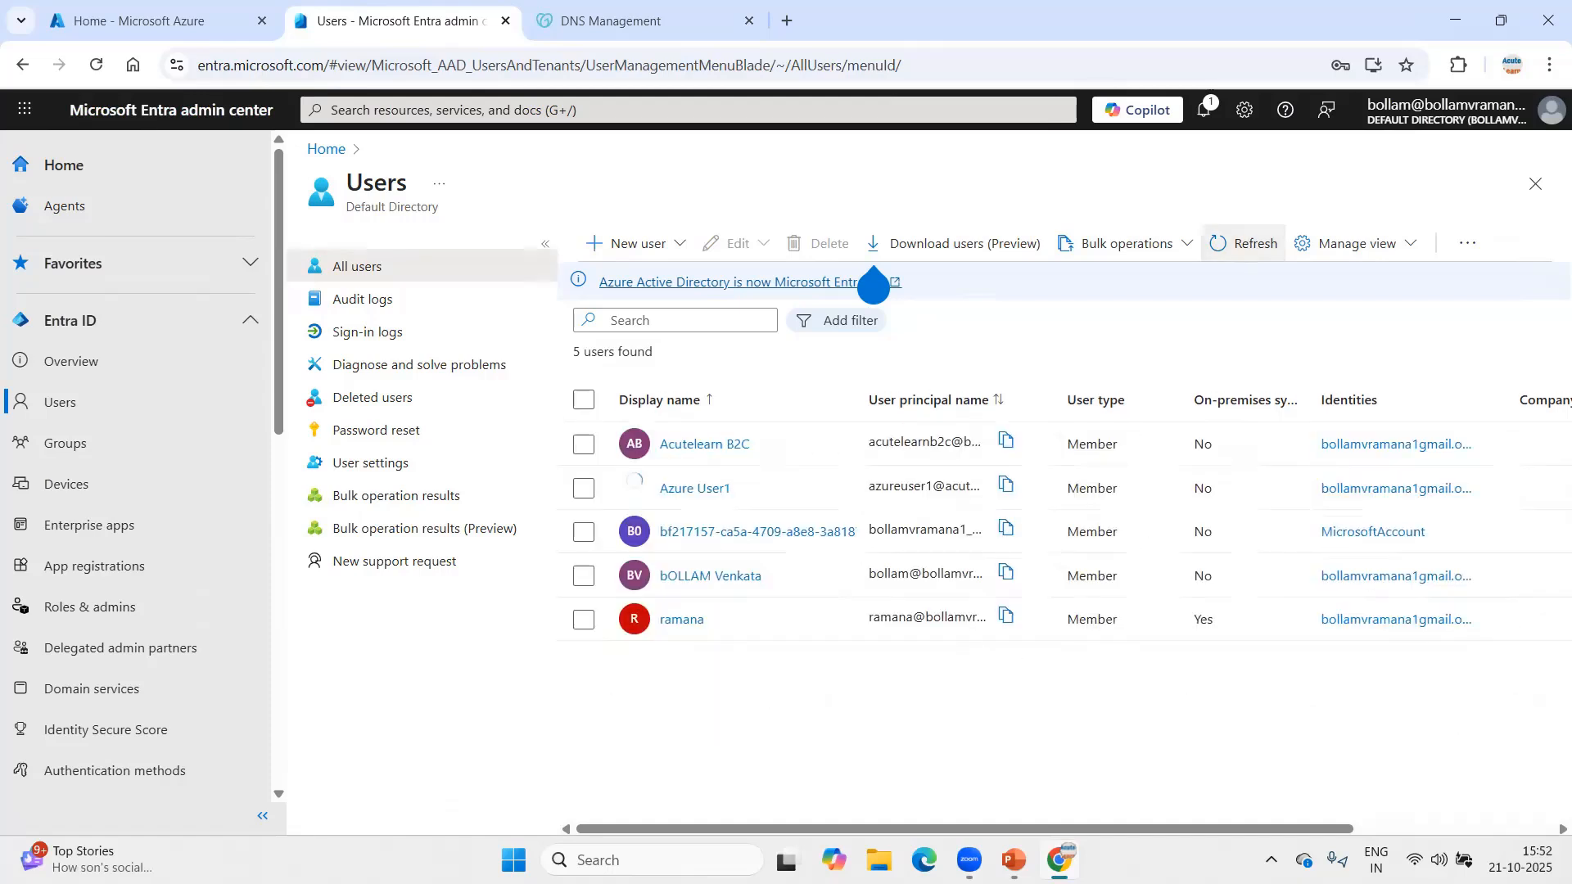
{"action": "key", "text": "super"}
{"action": "type", "text": "n"}
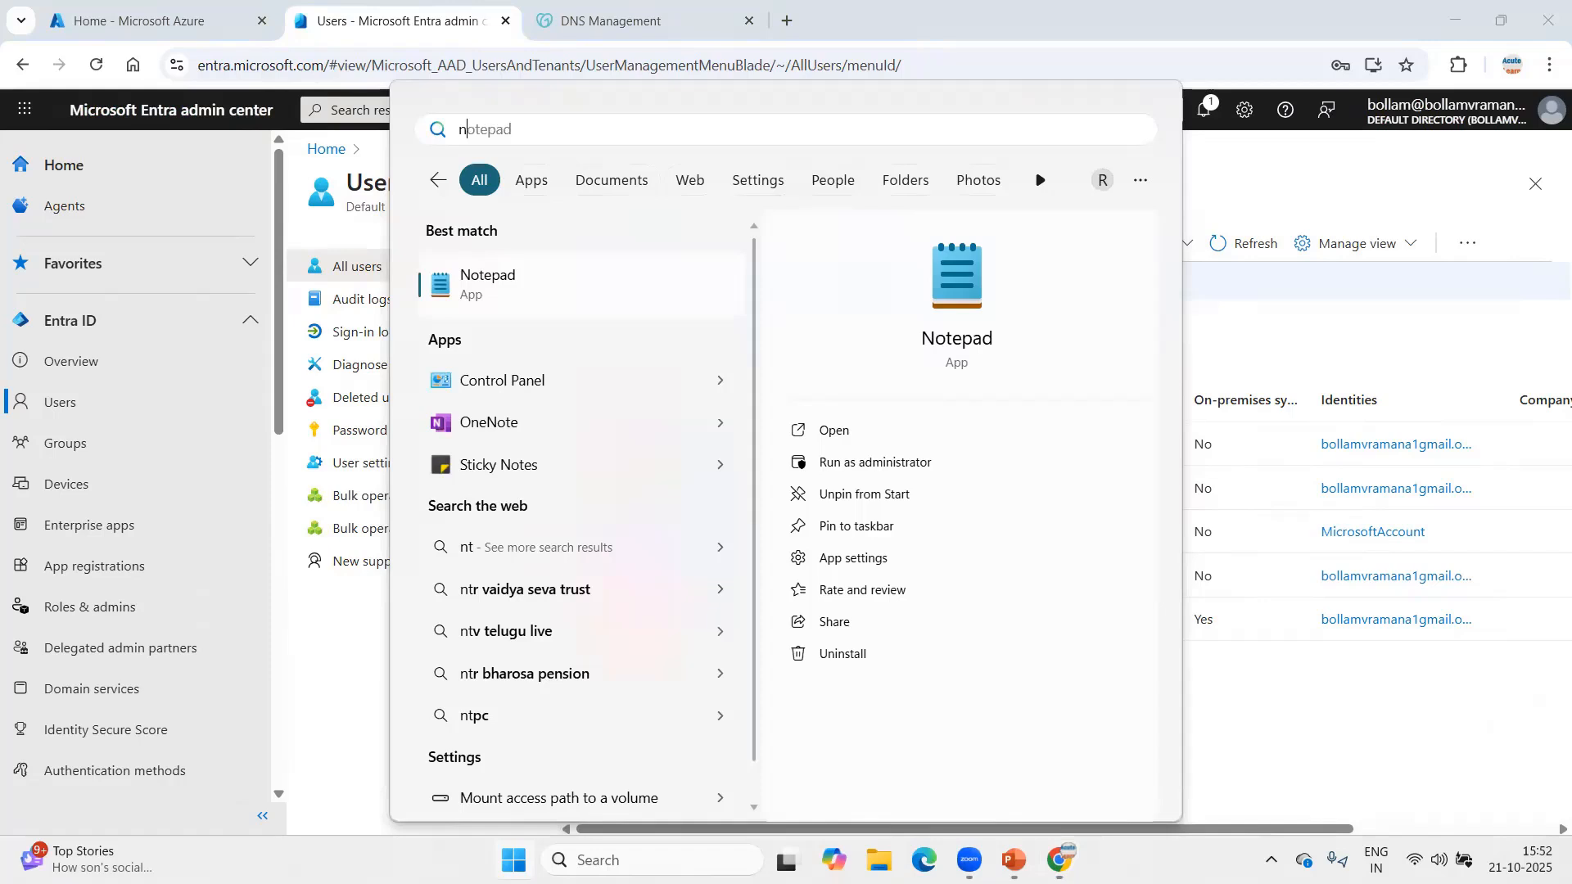
{"action": "type", "text": "tote"}
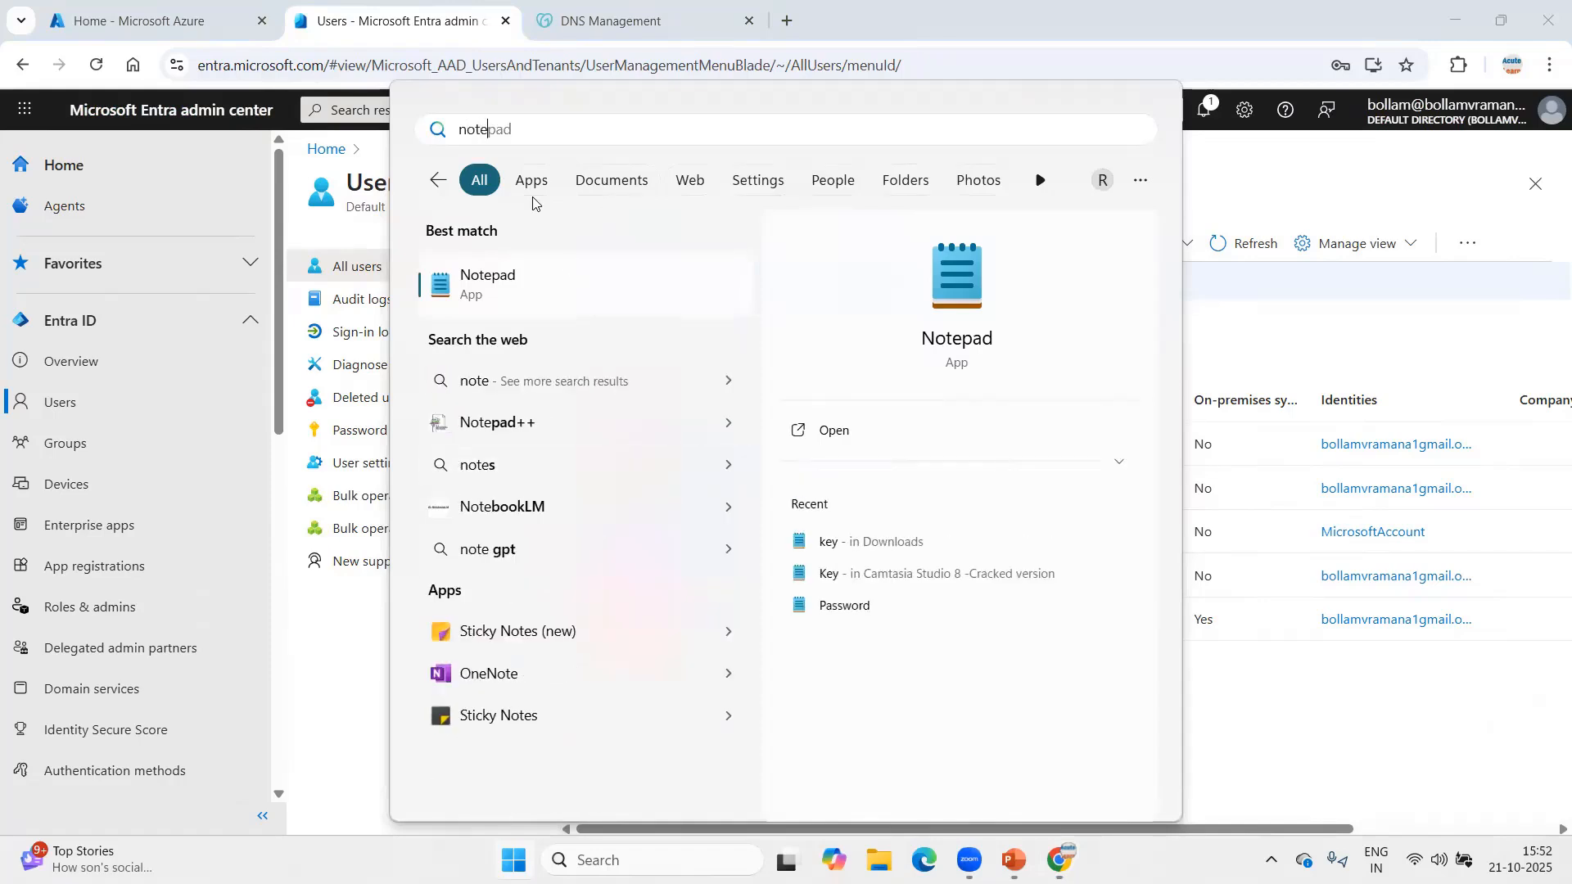
Step: Launch Notepad and paste the domain's TXT verification value into a new note
{"action": "key", "text": "Return"}
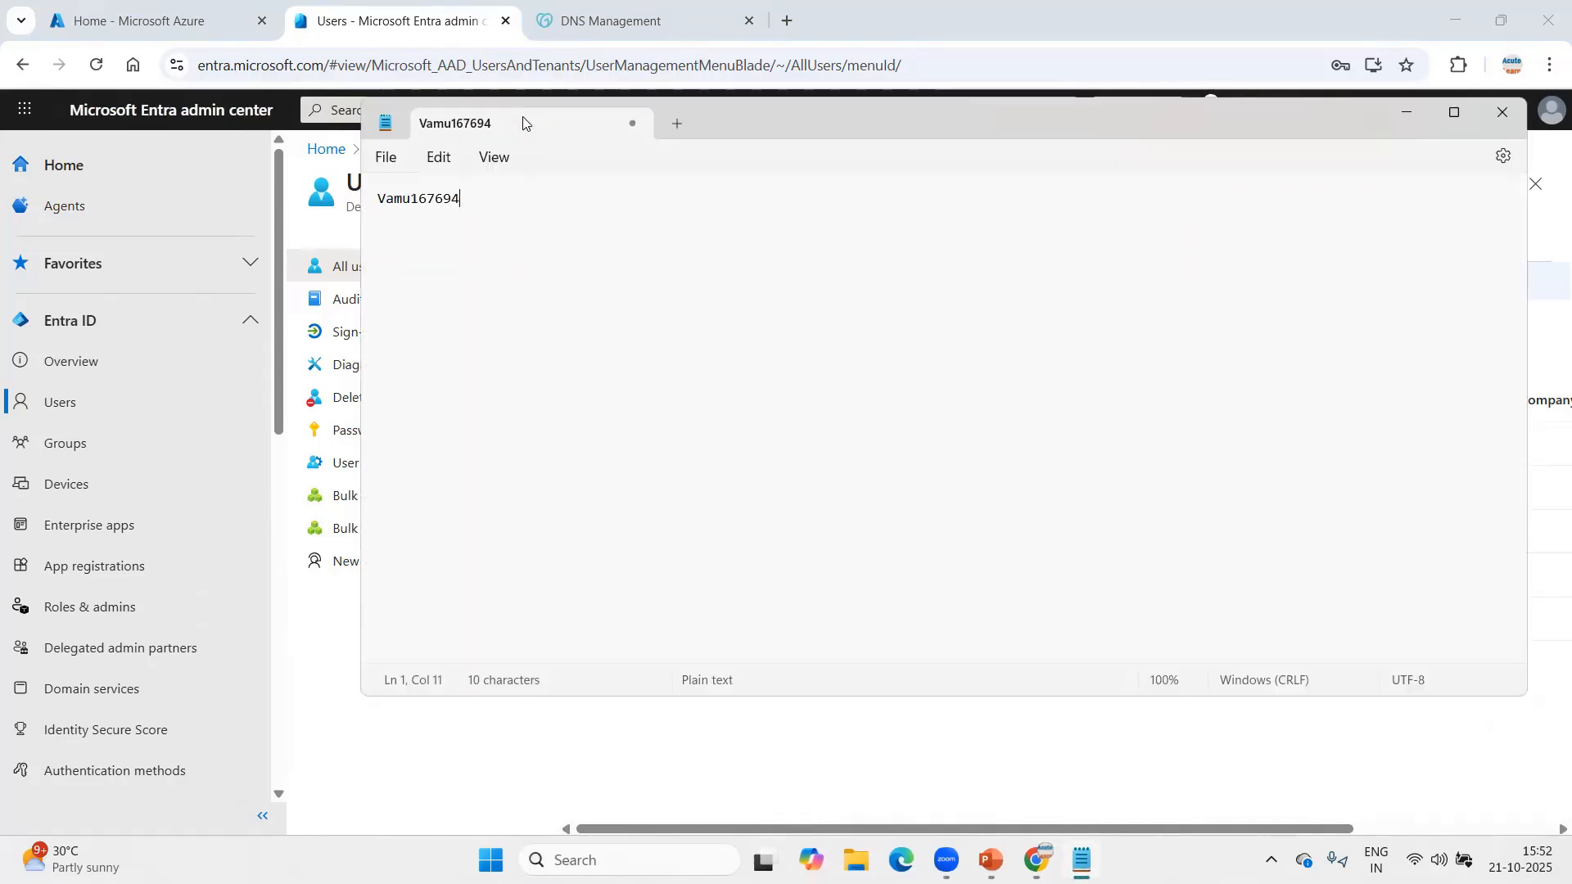
{"action": "left_click", "coordinate": [676, 125]}
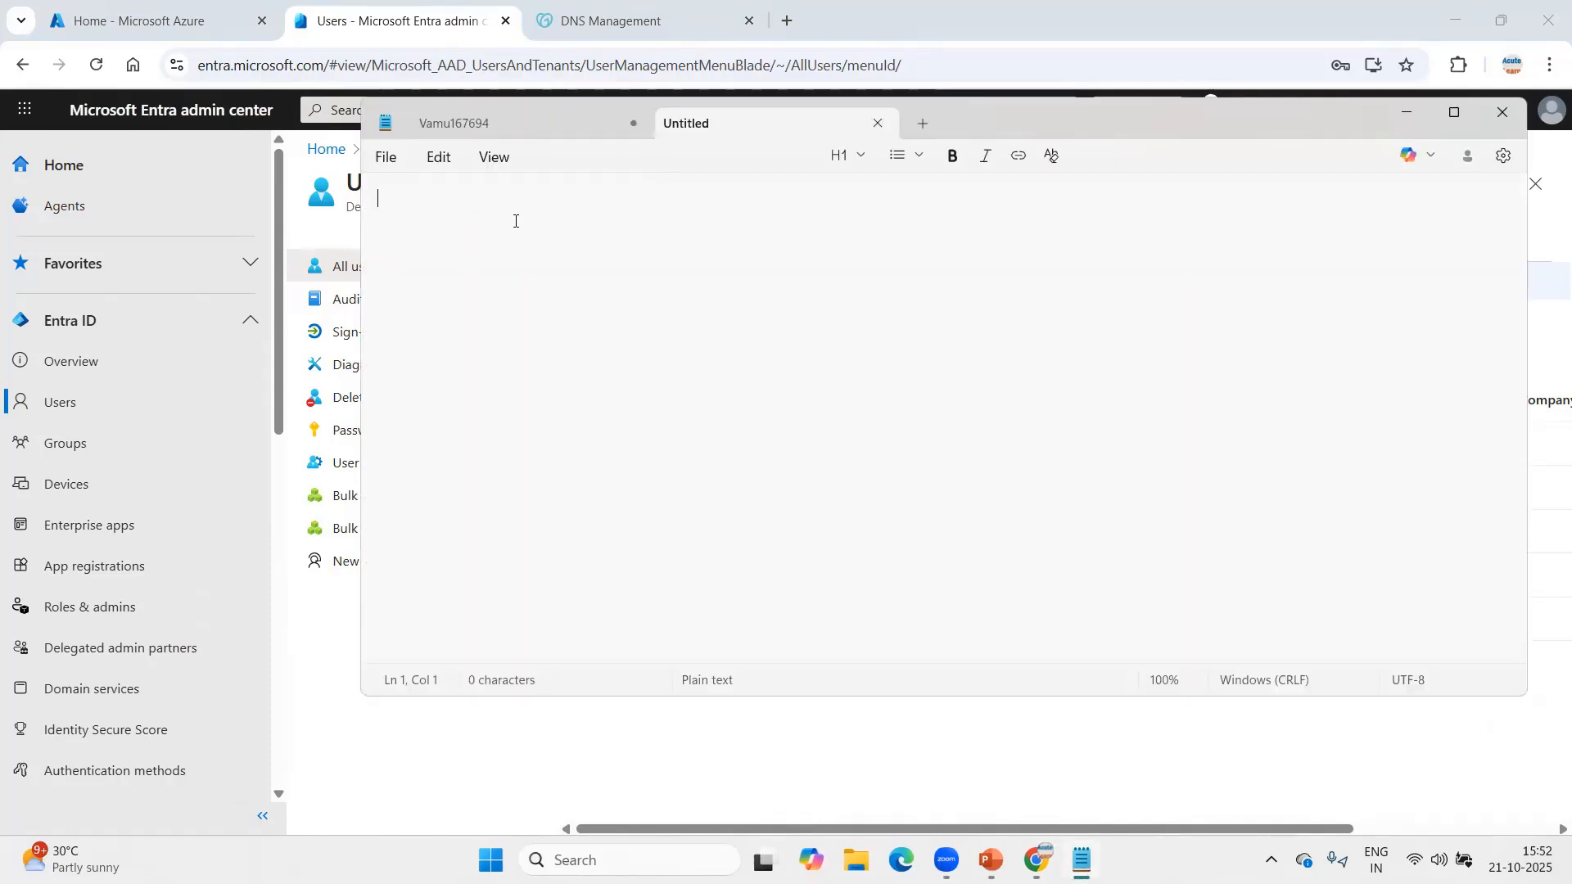
{"action": "type", "text": "MS=ms21323567"}
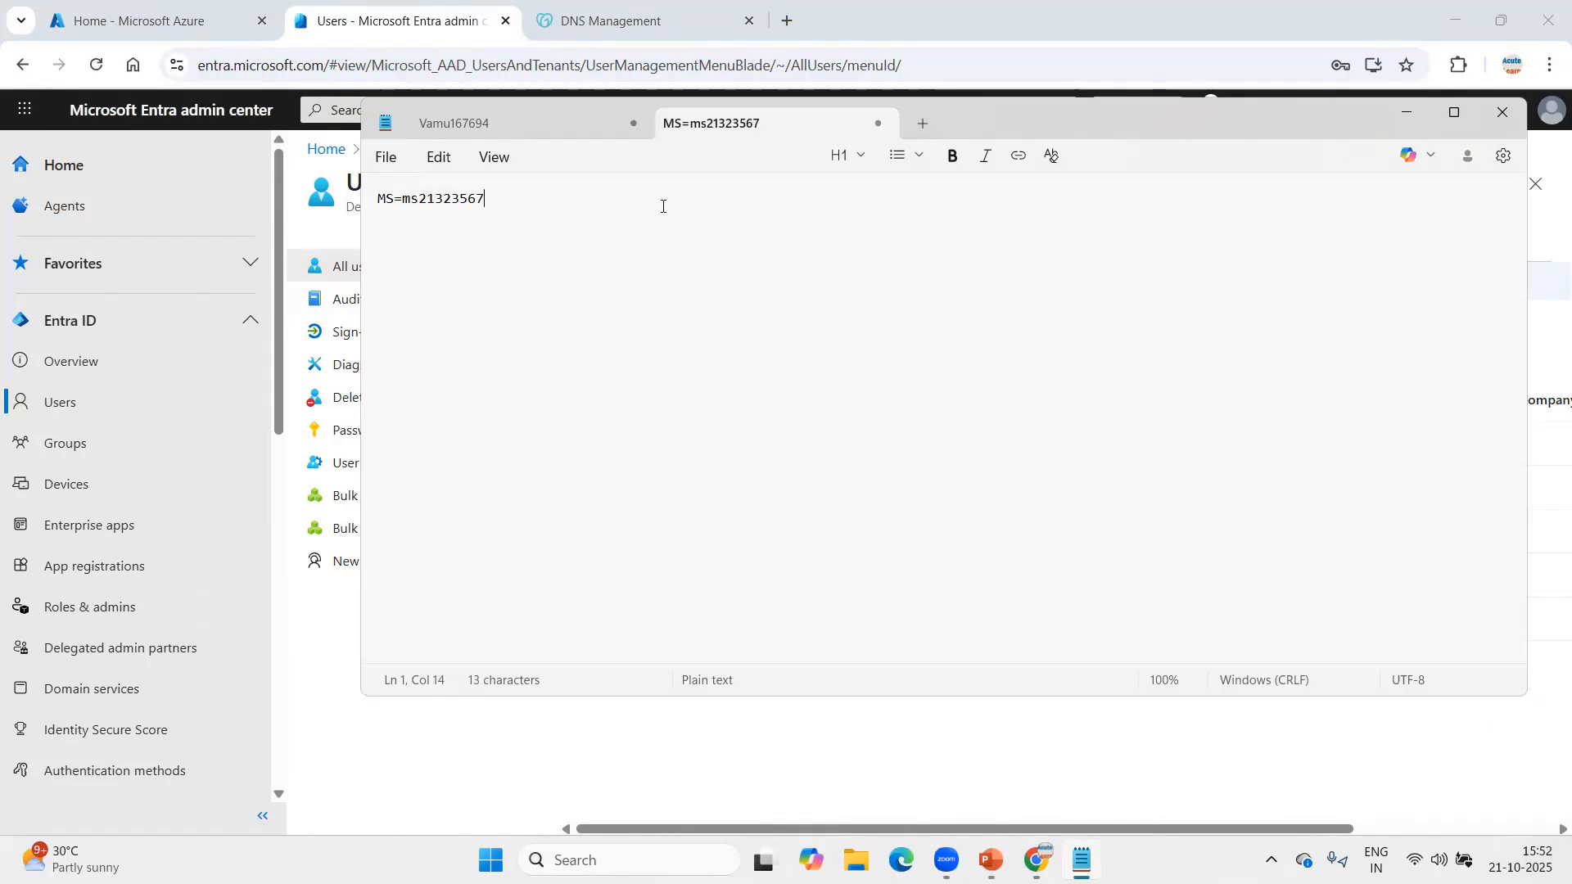
{"action": "left_click", "coordinate": [600, 135]}
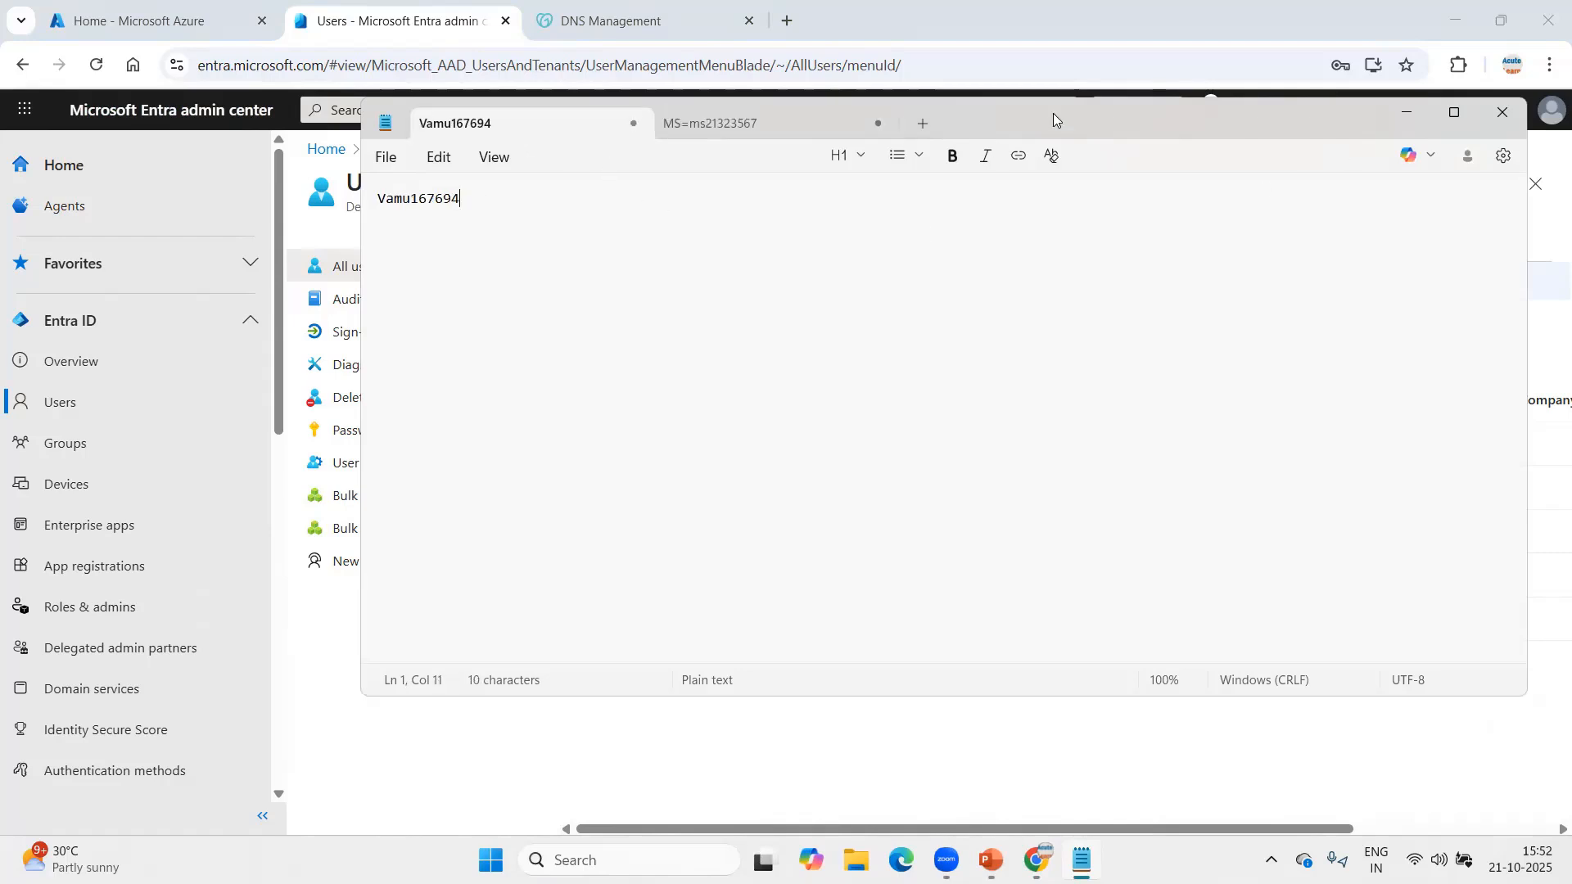
{"action": "left_click", "coordinate": [1406, 113]}
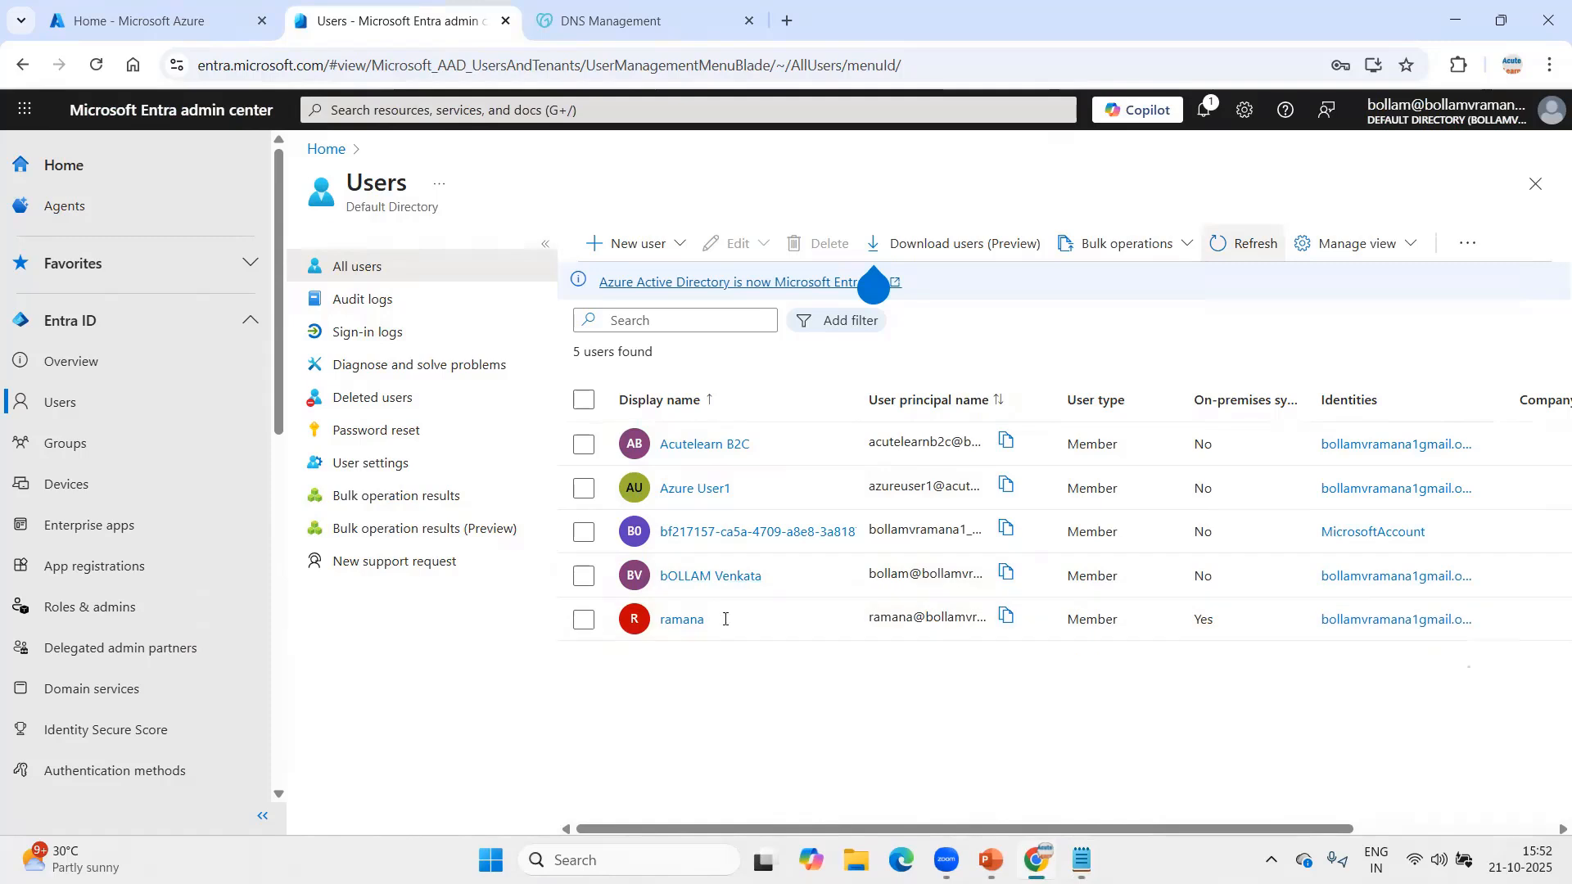
Step: Reset Azure User1's password and paste the new temporary password into the Notepad note
{"action": "left_click", "coordinate": [697, 490]}
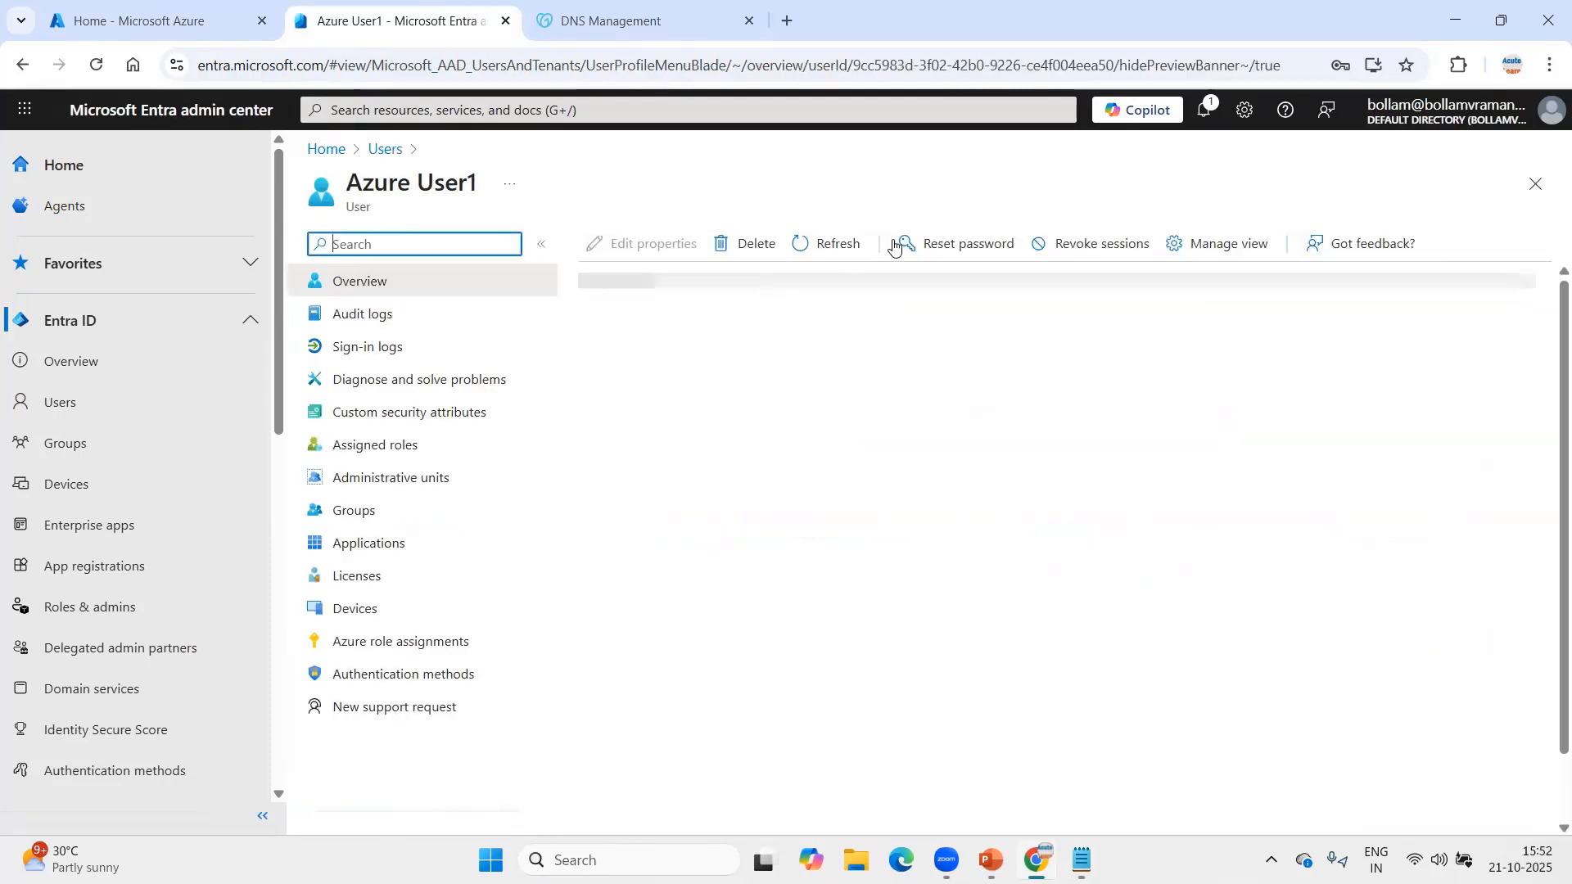
{"action": "left_click", "coordinate": [966, 243]}
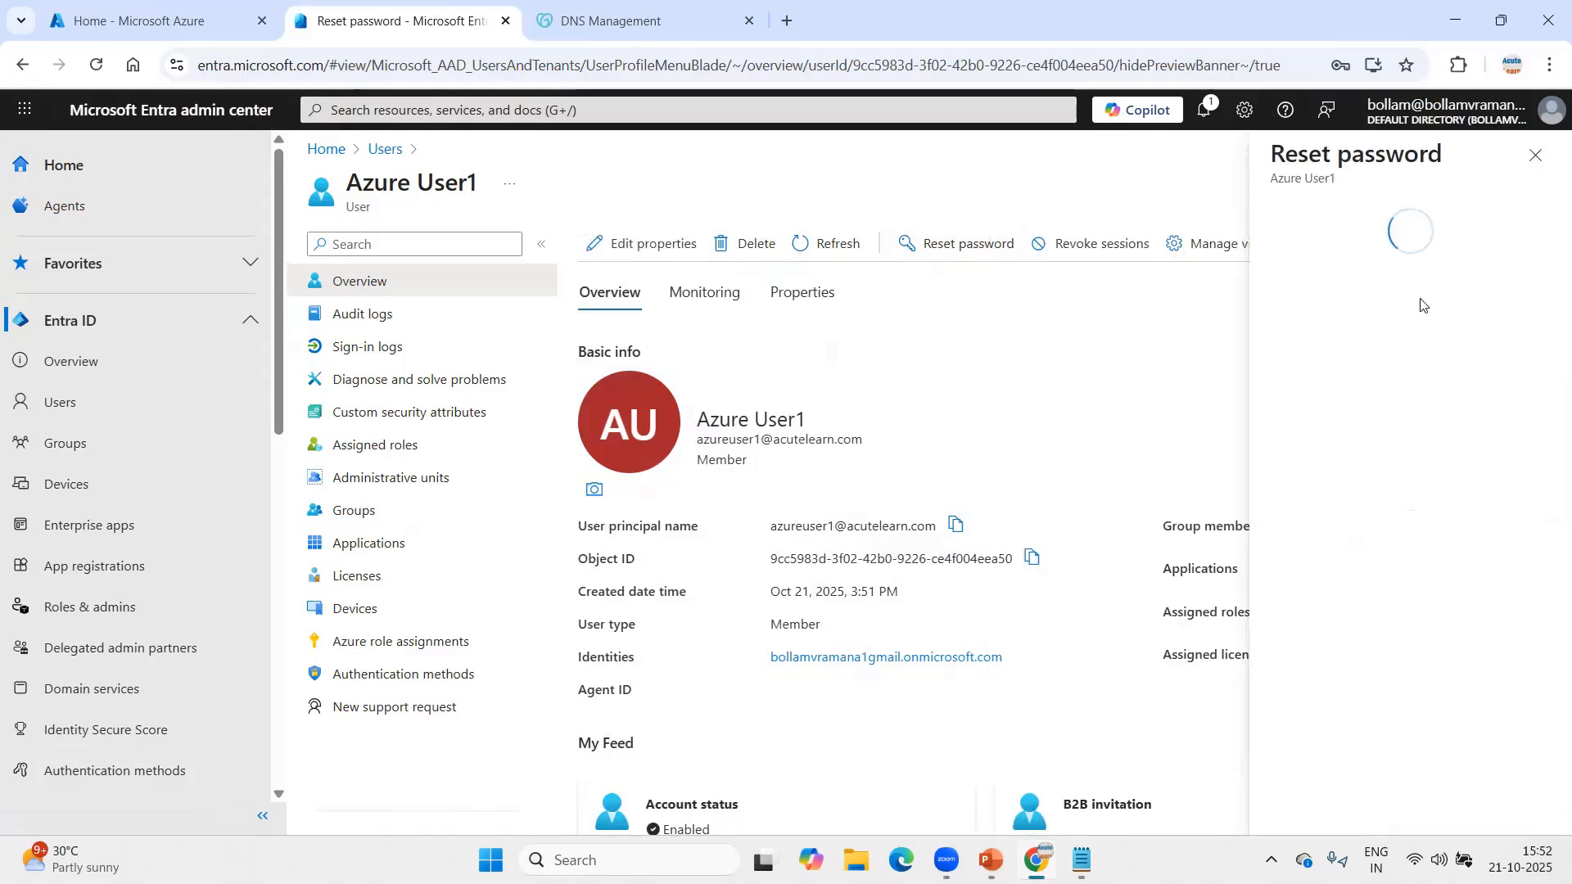
{"action": "left_click", "coordinate": [1355, 308]}
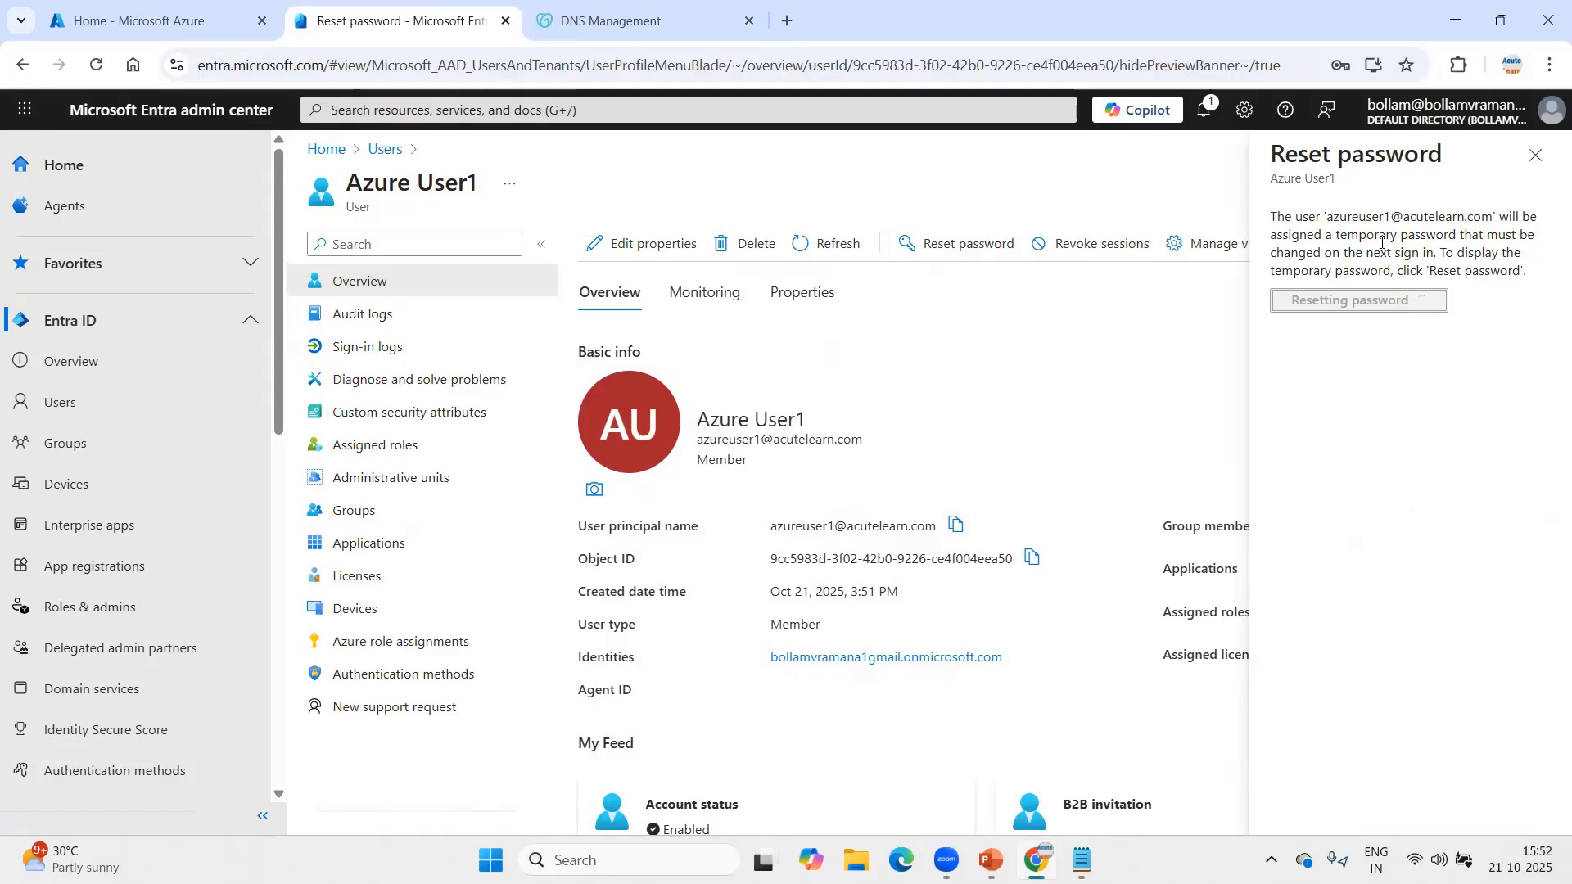
{"action": "left_click", "coordinate": [1538, 379]}
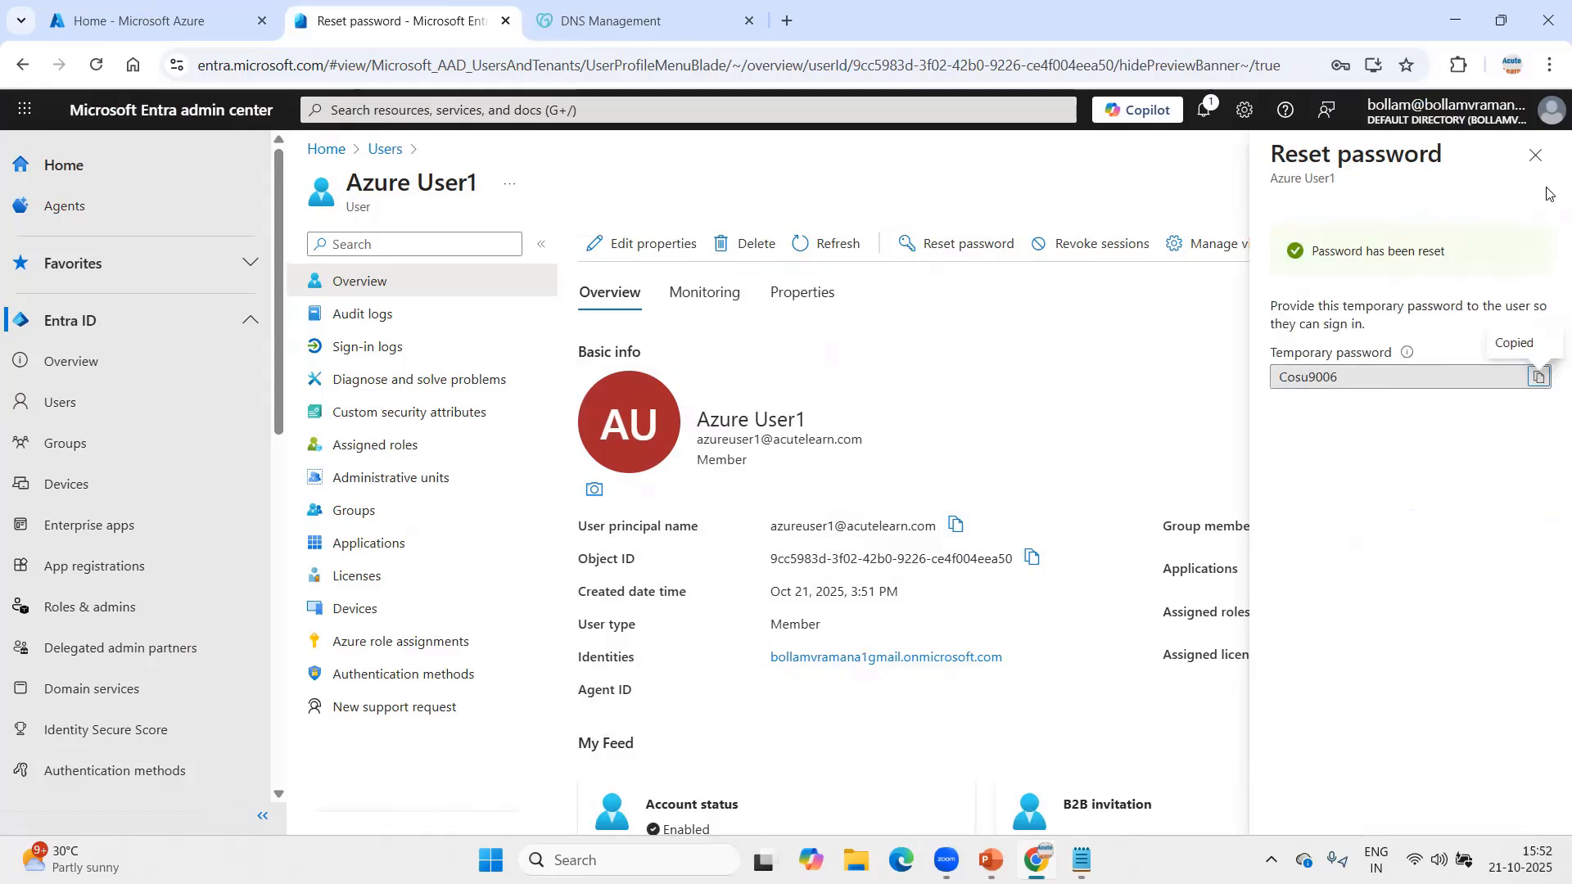
{"action": "left_click", "coordinate": [1534, 155]}
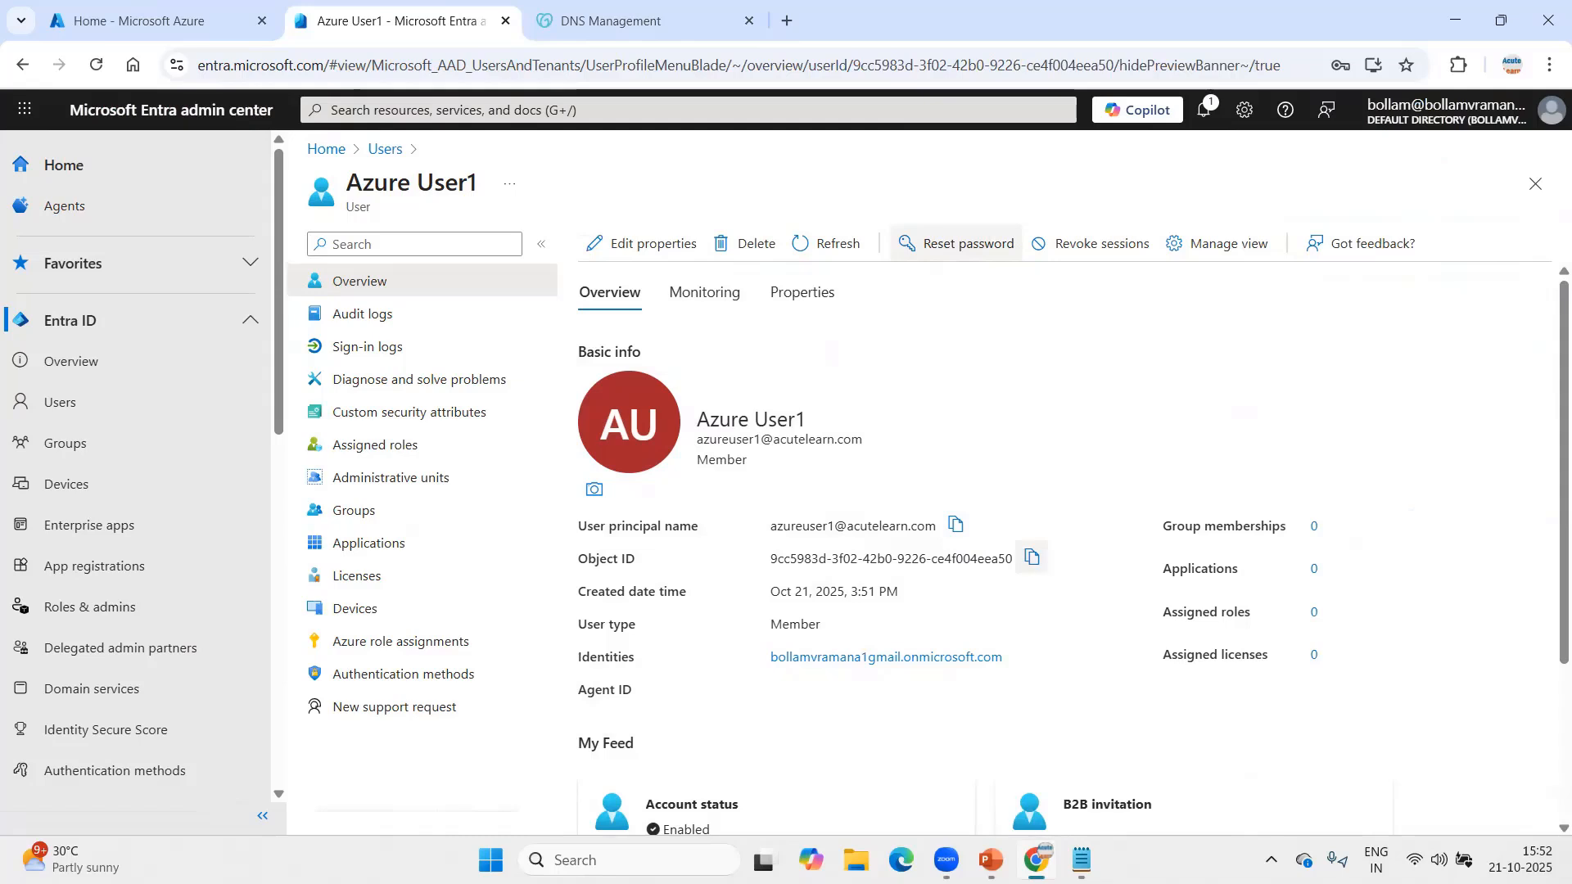
{"action": "left_click", "coordinate": [1080, 860]}
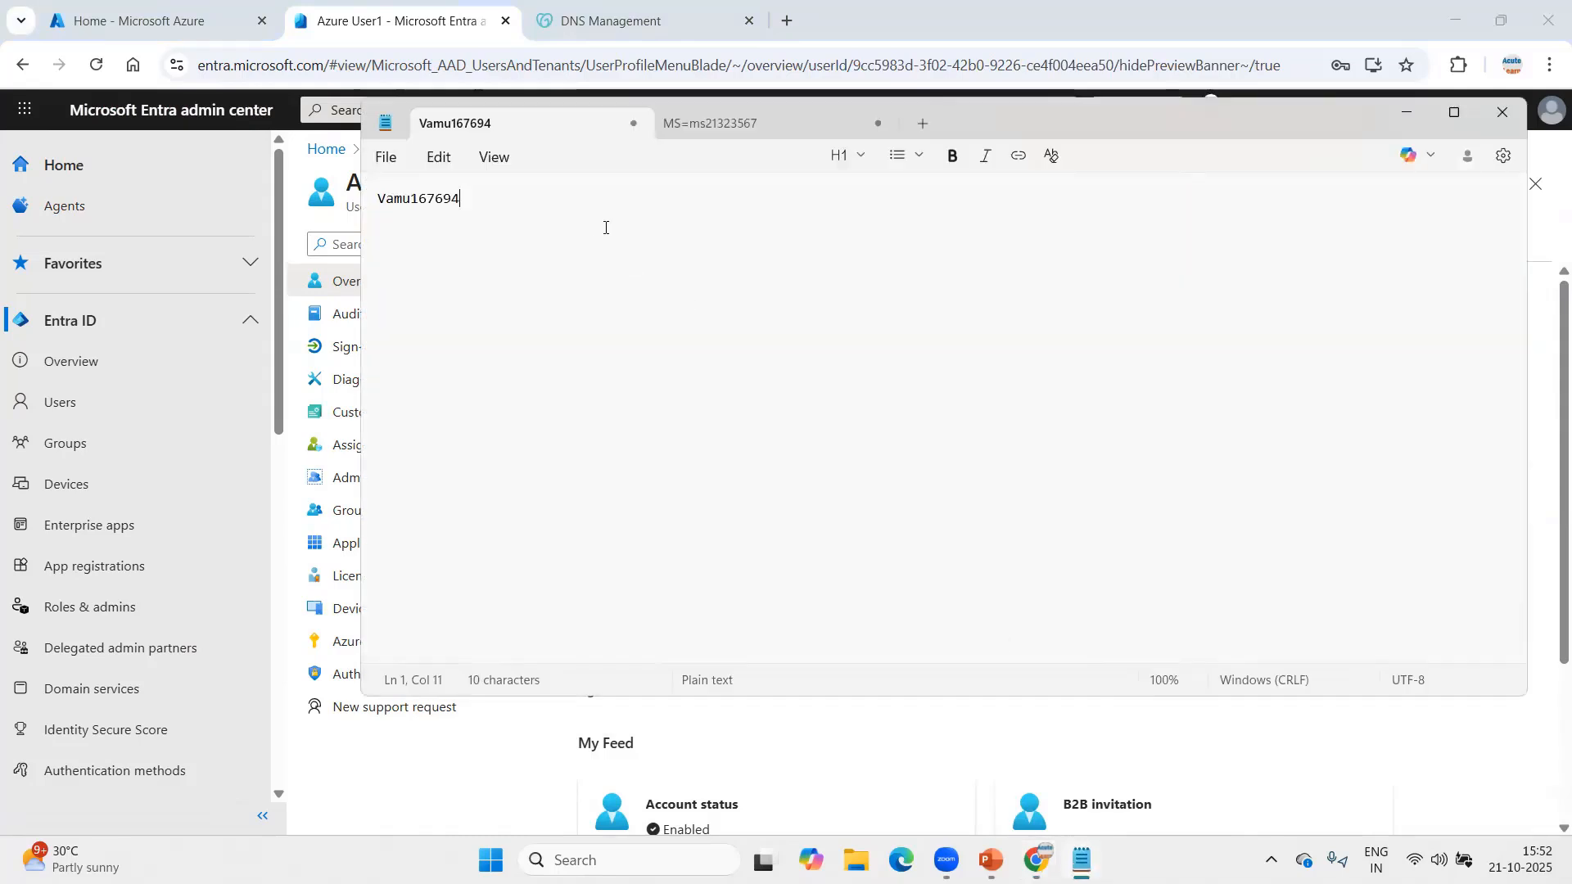
{"action": "key", "text": "Return"}
{"action": "key", "text": "Return"}
{"action": "key", "text": "ctrl+v"}
{"action": "key", "text": "Return"}
Step: Copy Azure User1's account address from the profile page
{"action": "left_click", "coordinate": [438, 26]}
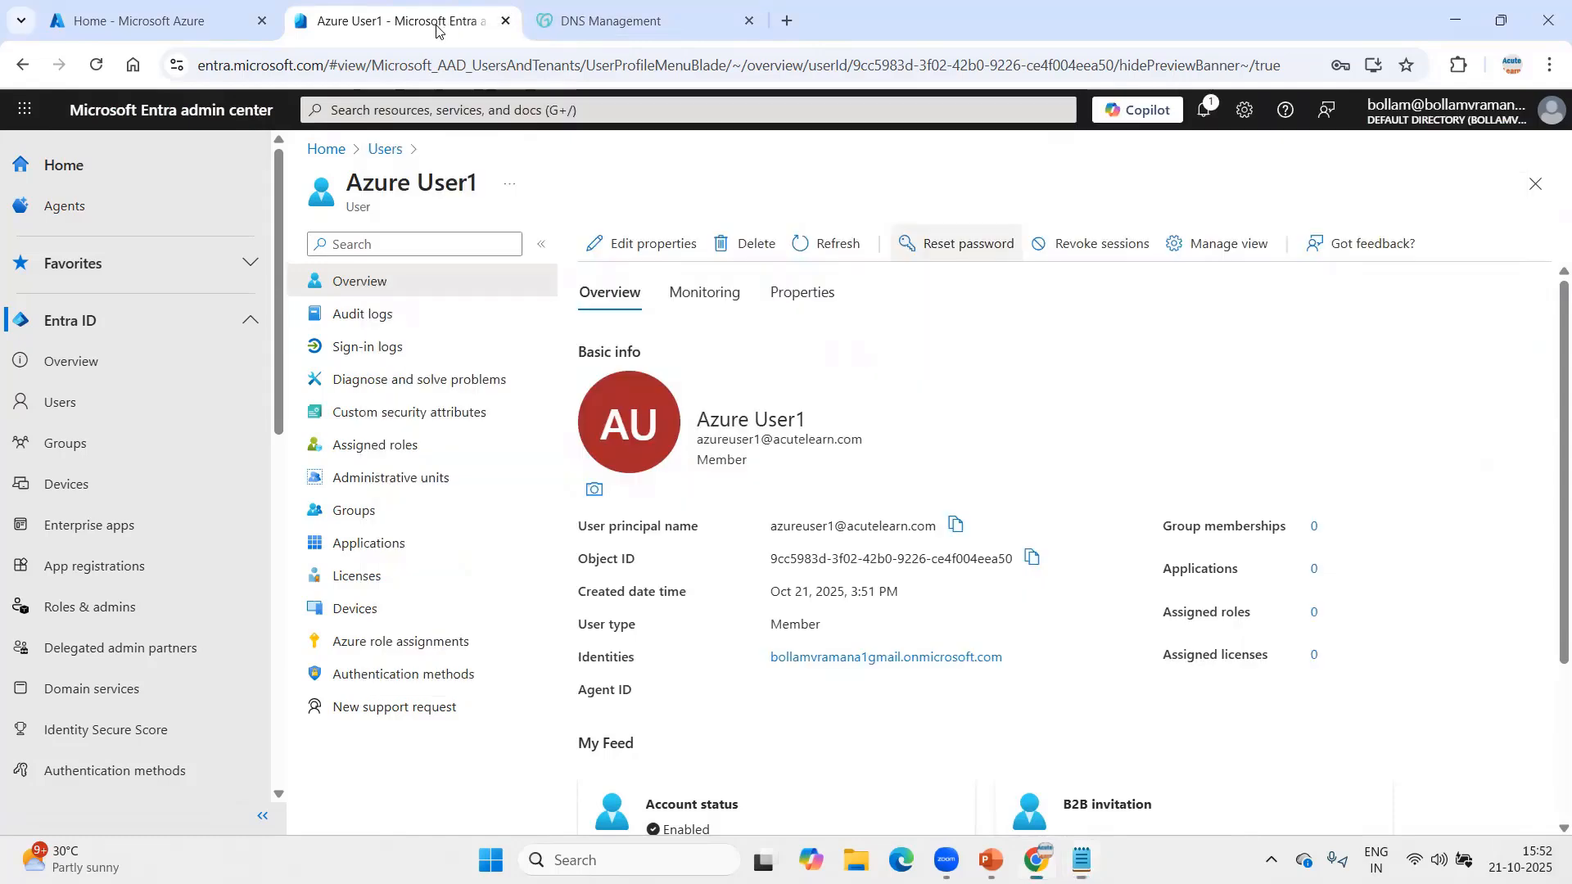
{"action": "left_click_drag", "start_coordinate": [863, 439], "coordinate": [700, 434]}
{"action": "right_click", "coordinate": [763, 436]}
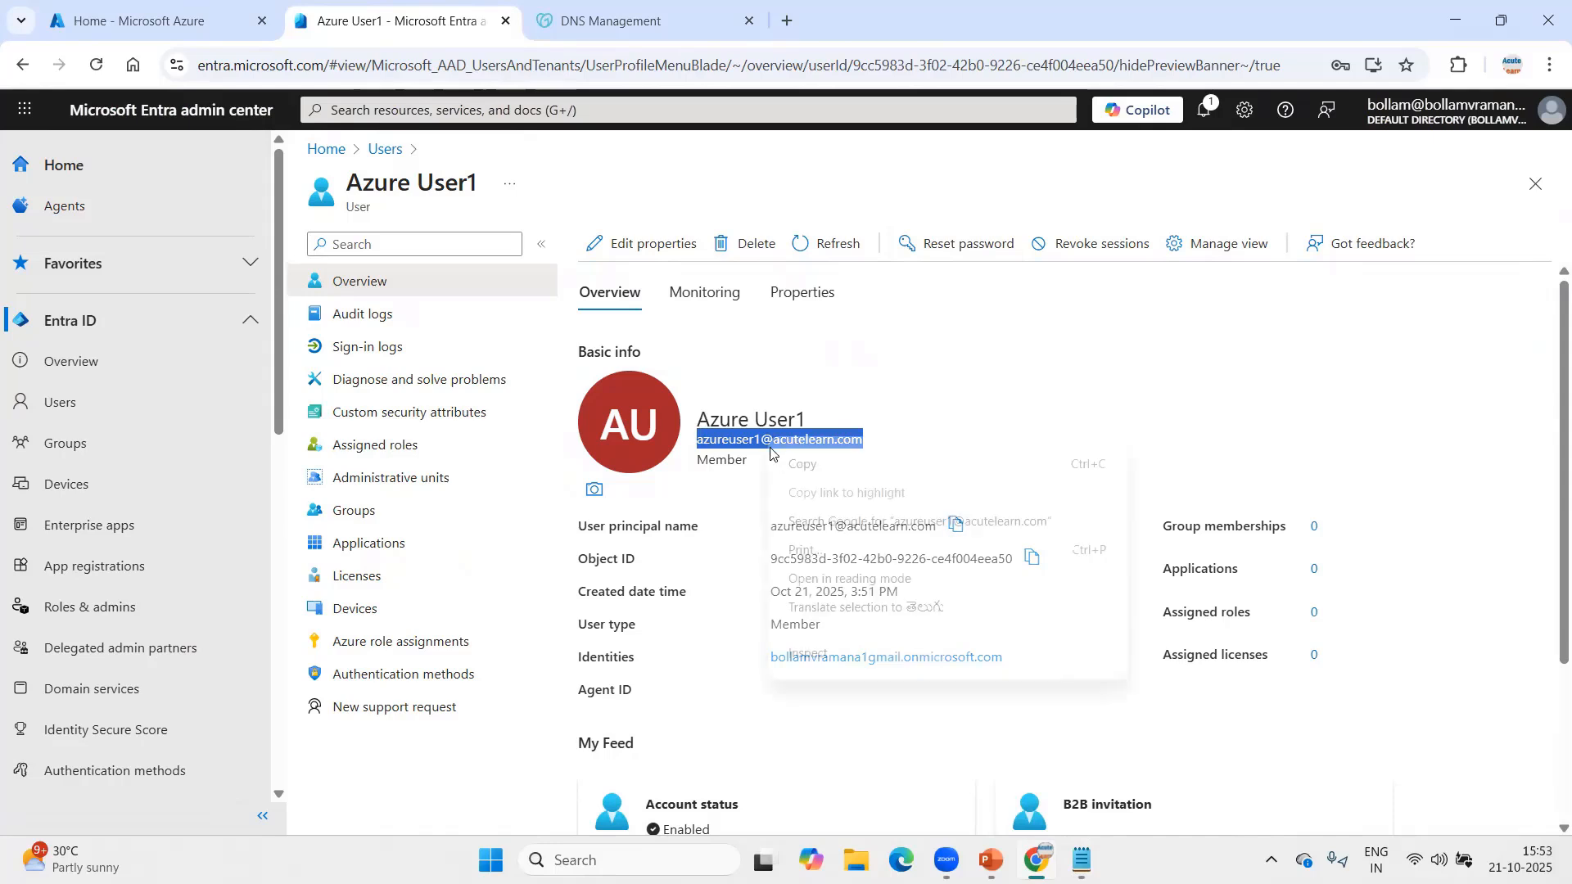
{"action": "left_click", "coordinate": [802, 449]}
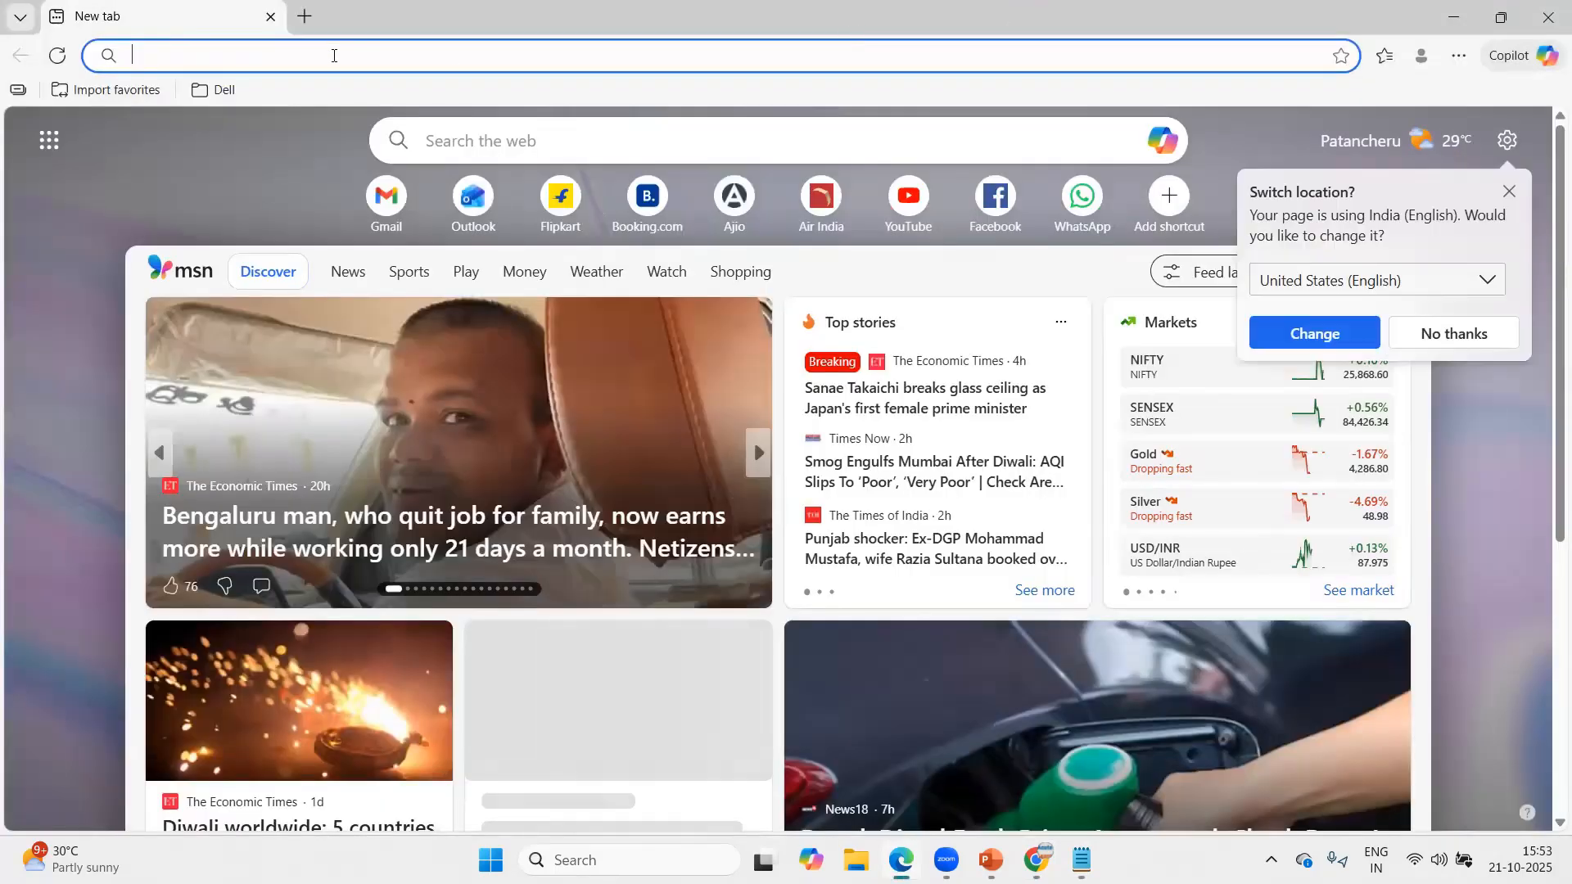
Step: Open portal.office.com and enter the new user's address under Use another account
{"action": "type", "text": "portal."}
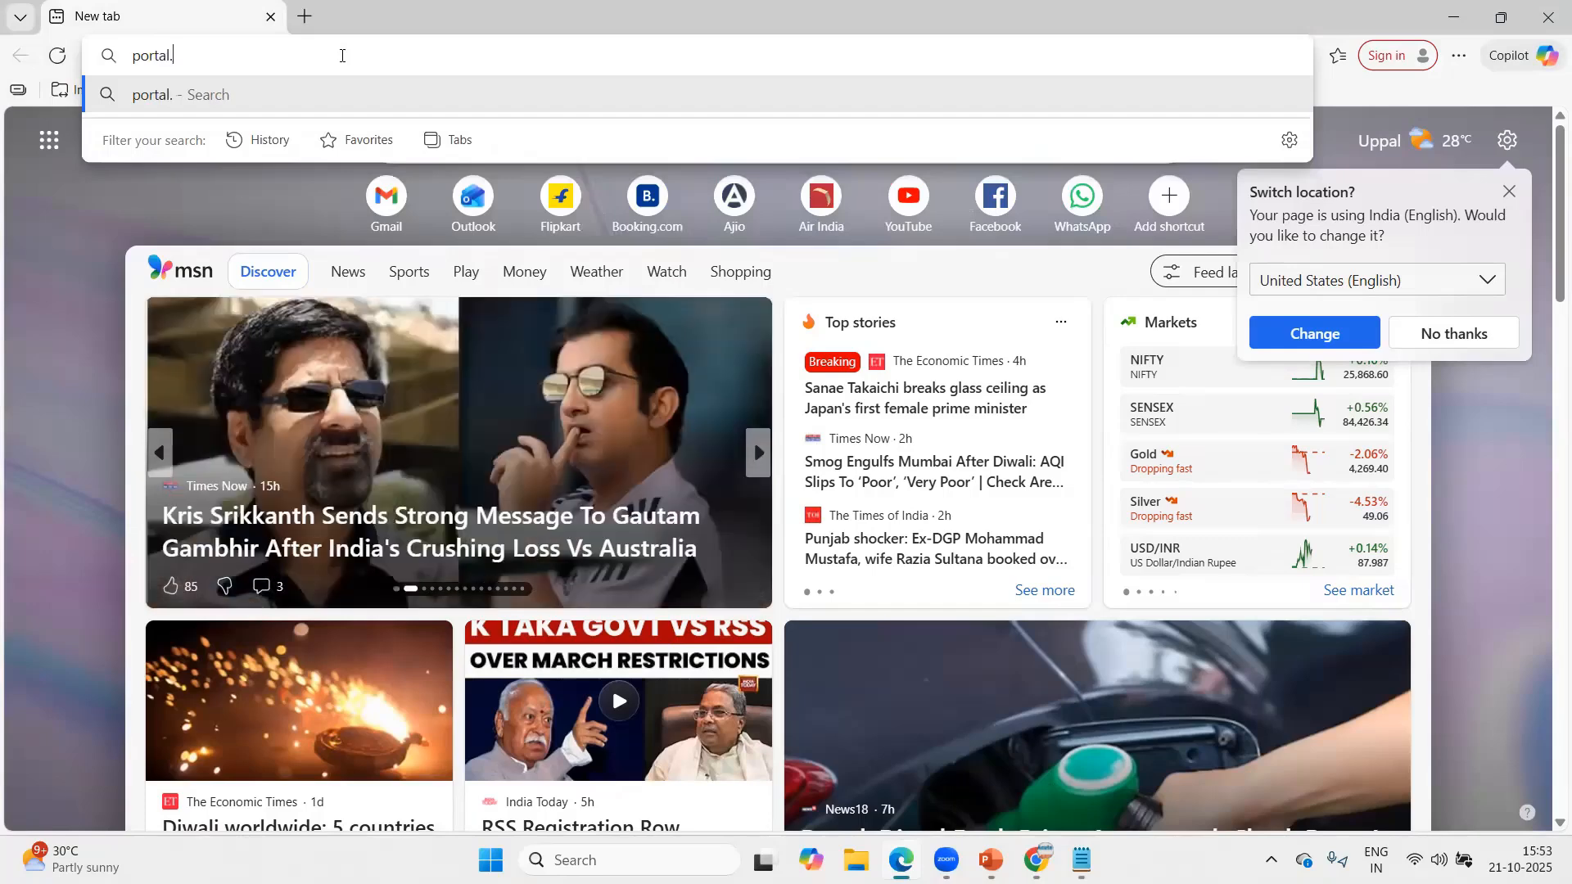
{"action": "type", "text": "office.com"}
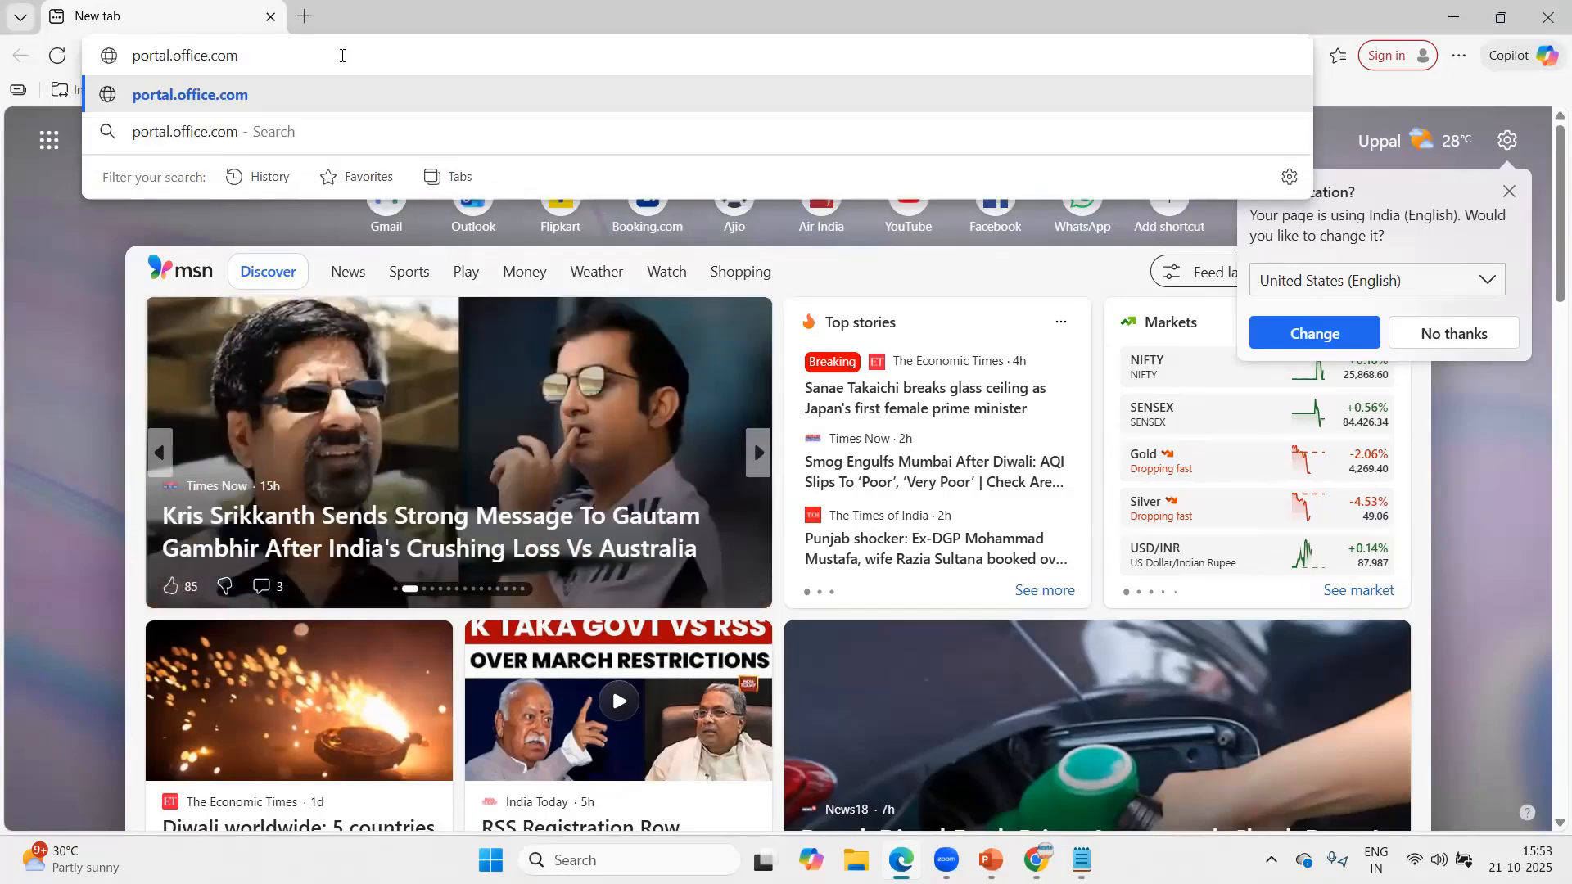
{"action": "key", "text": "Return"}
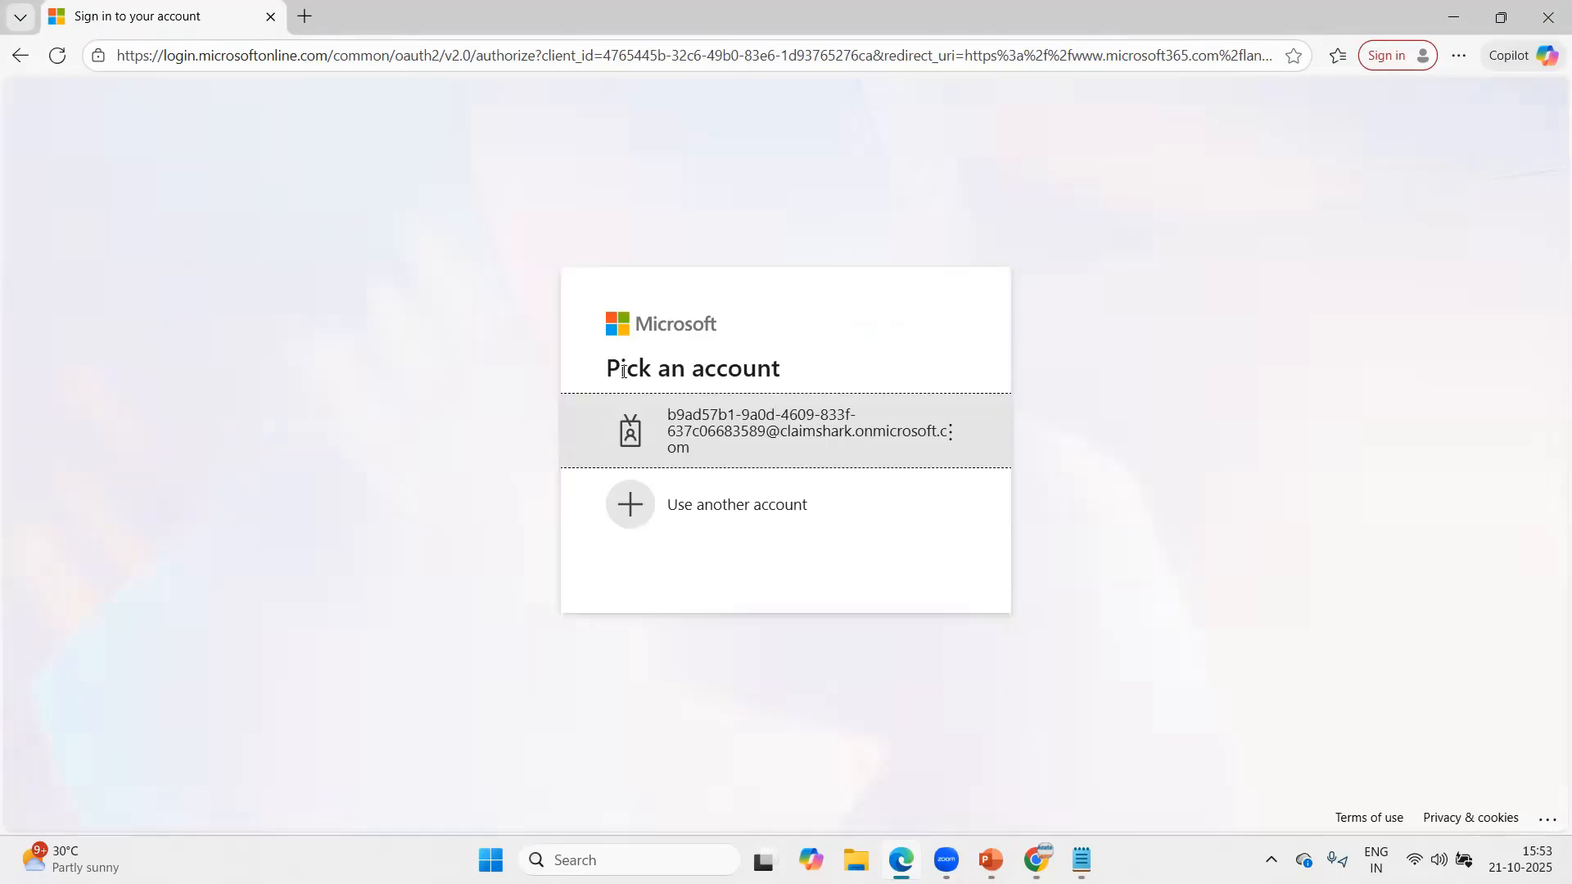
{"action": "left_click", "coordinate": [703, 530]}
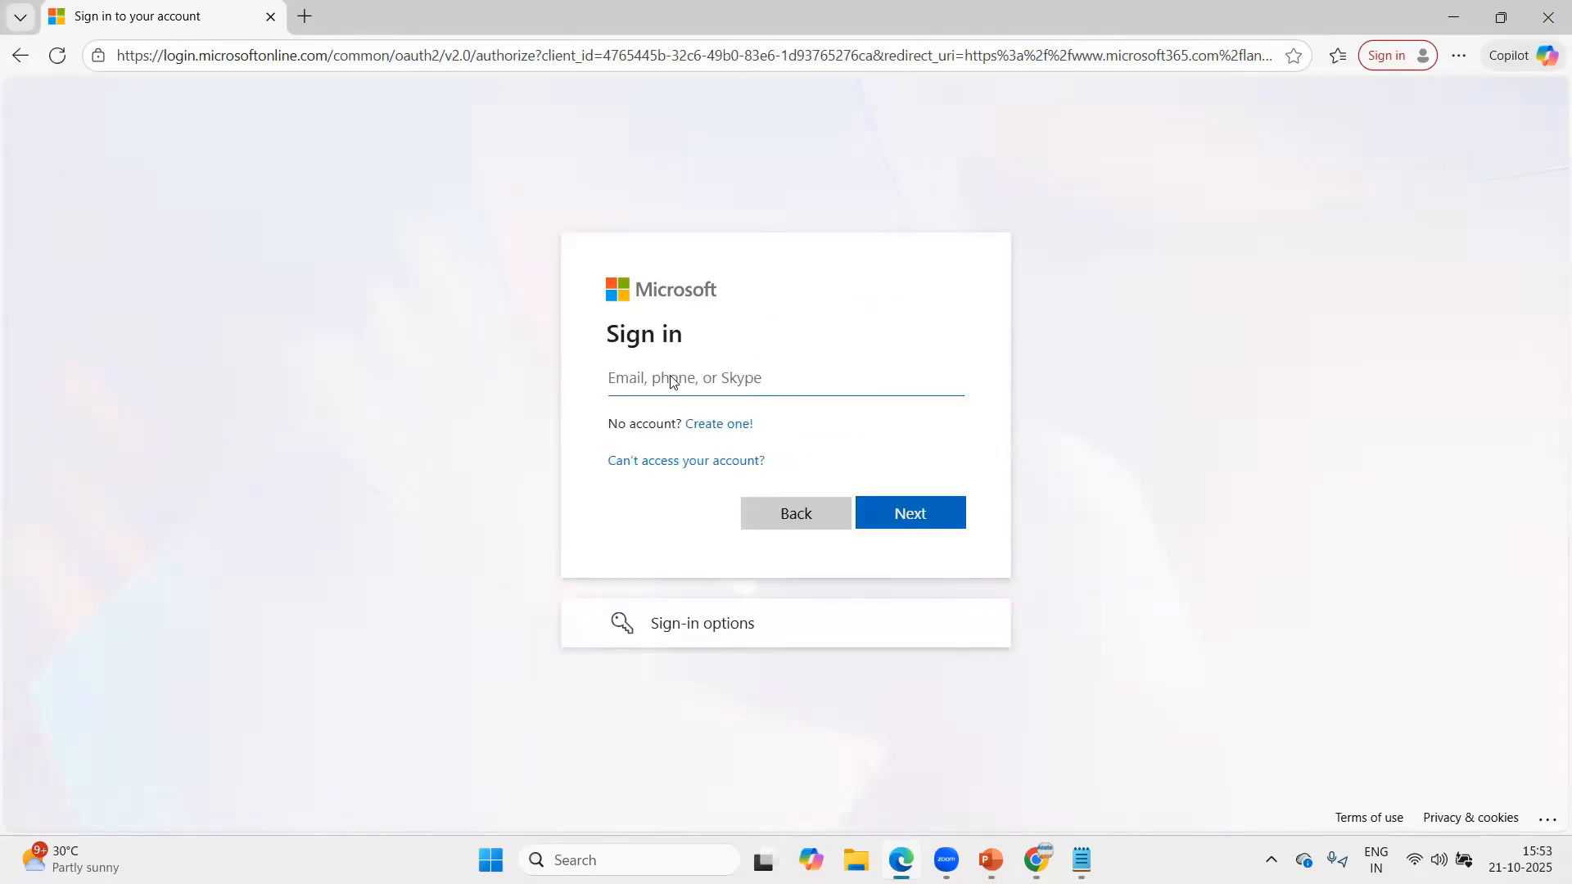
{"action": "key", "text": "ctrl+v"}
{"action": "key", "text": "ctrl+v"}
{"action": "key", "text": "ctrl+z"}
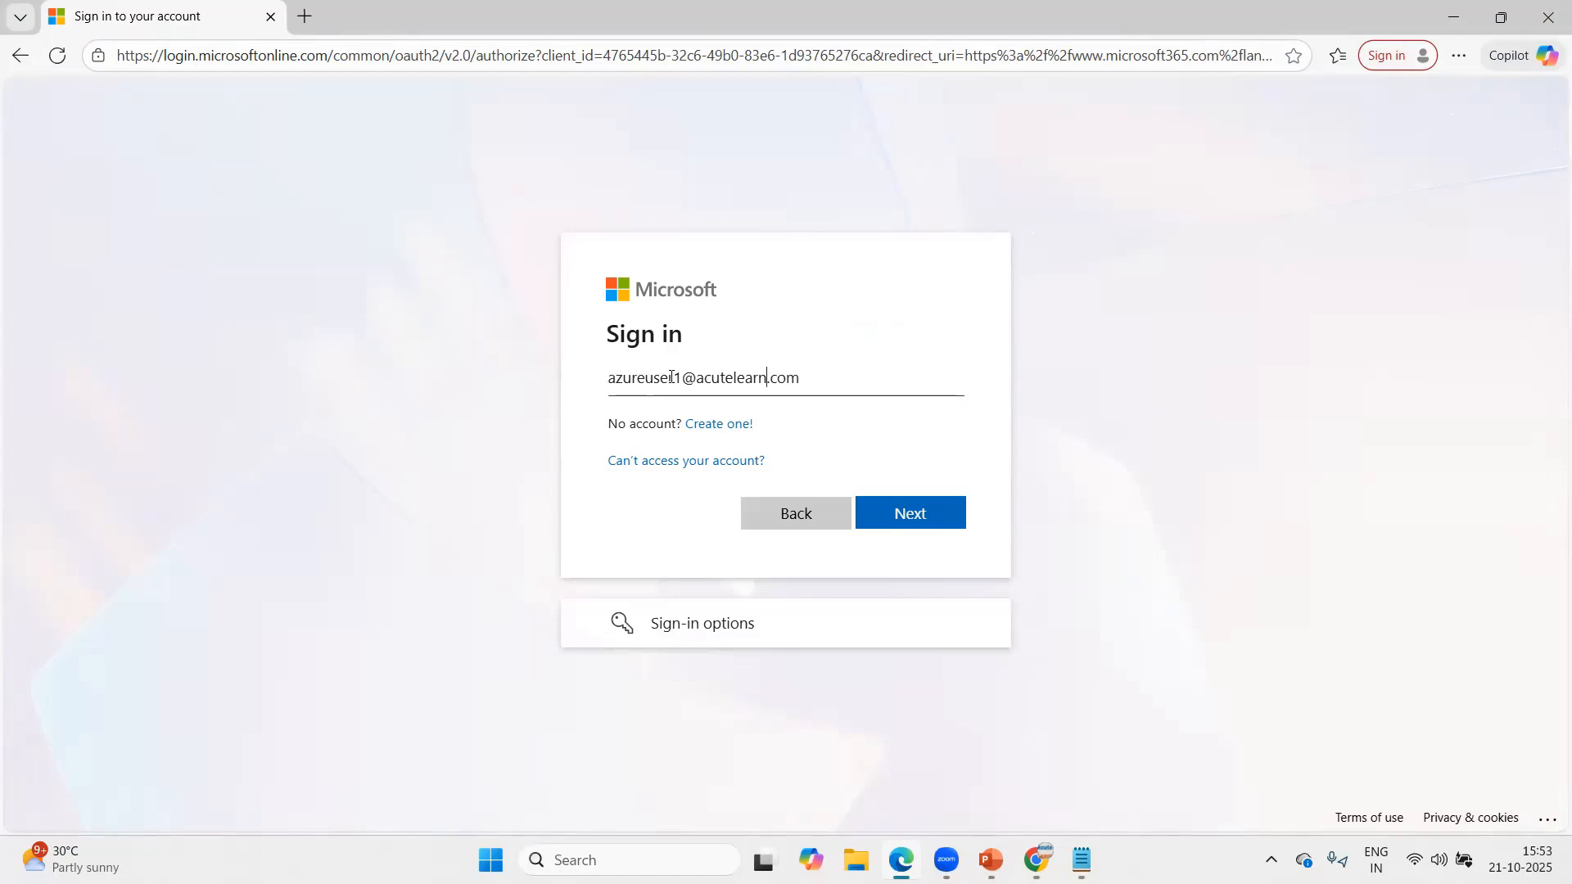
{"action": "left_click", "coordinate": [939, 517]}
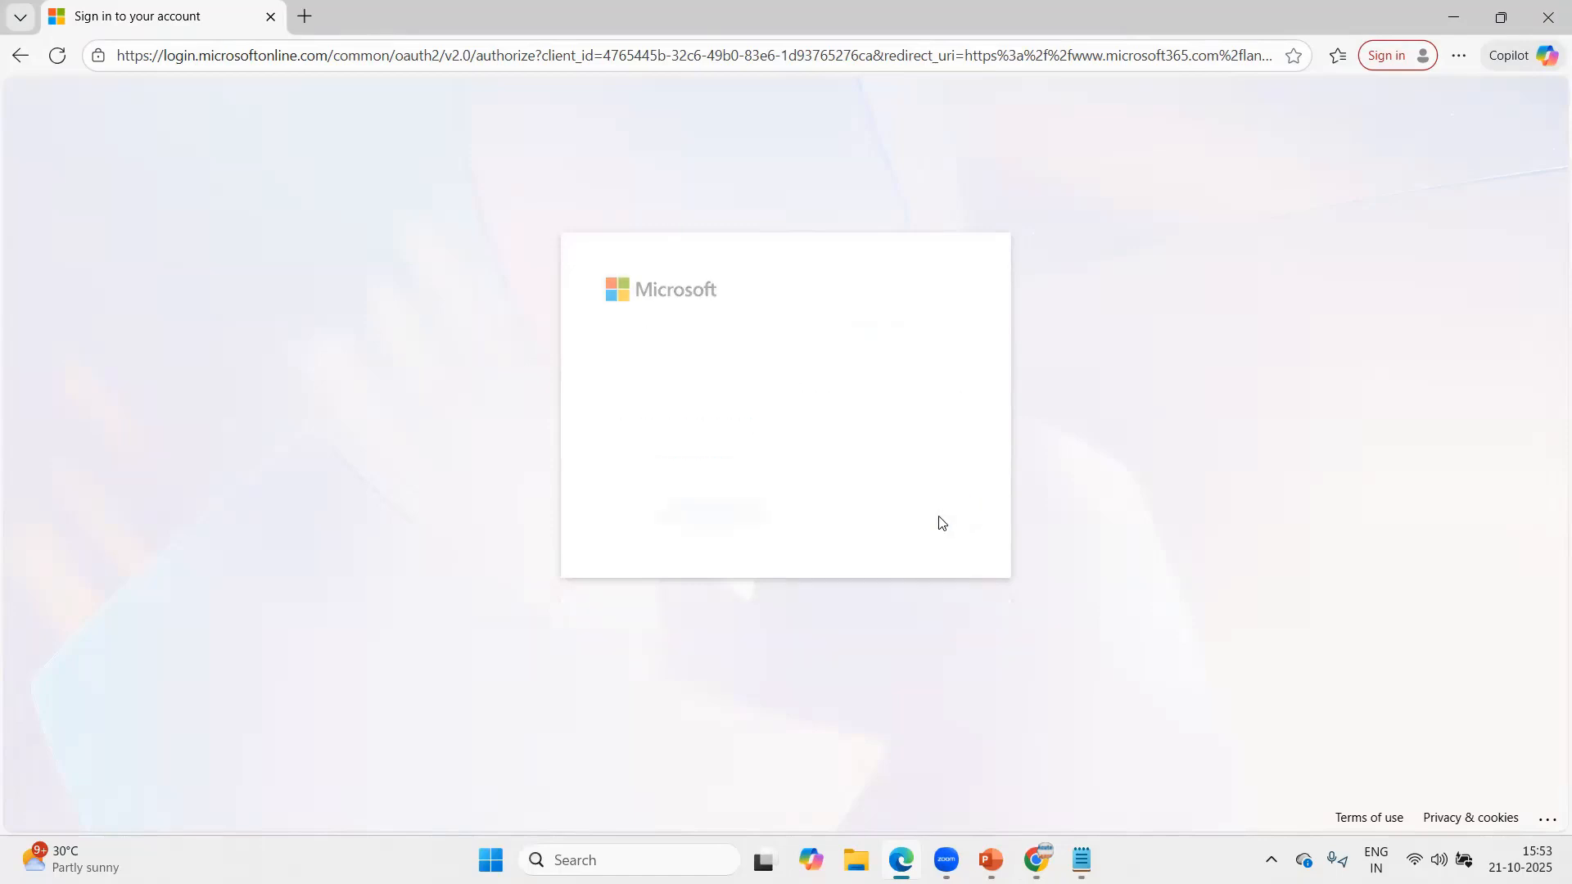
Step: Copy the temporary password from the Notepad note
{"action": "key", "text": "alt+Tab"}
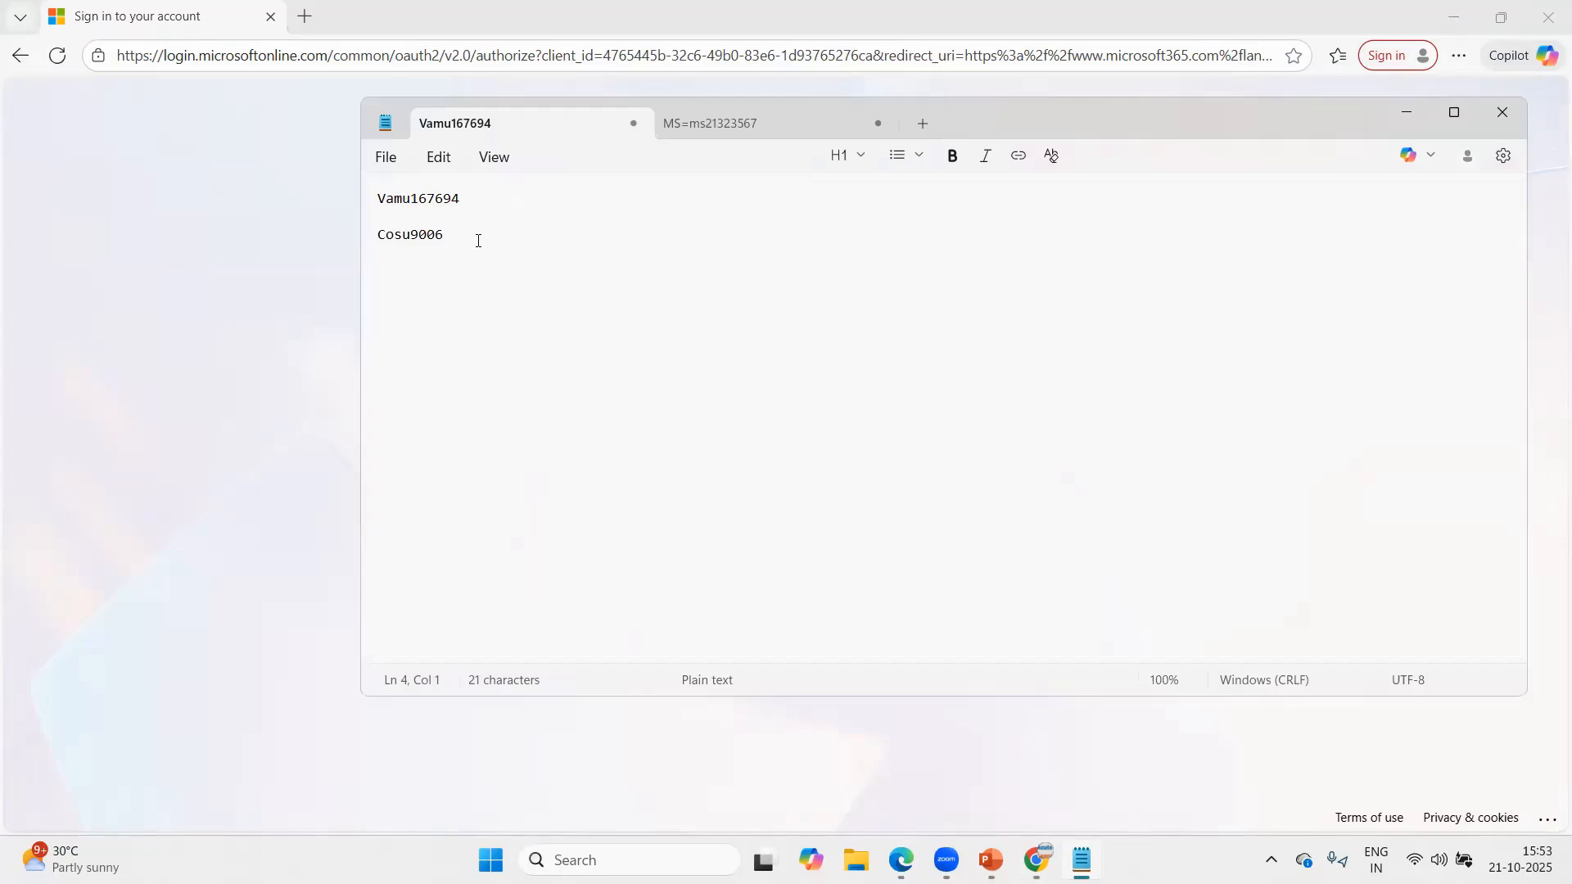
{"action": "double_click", "coordinate": [411, 234]}
{"action": "right_click", "coordinate": [429, 252]}
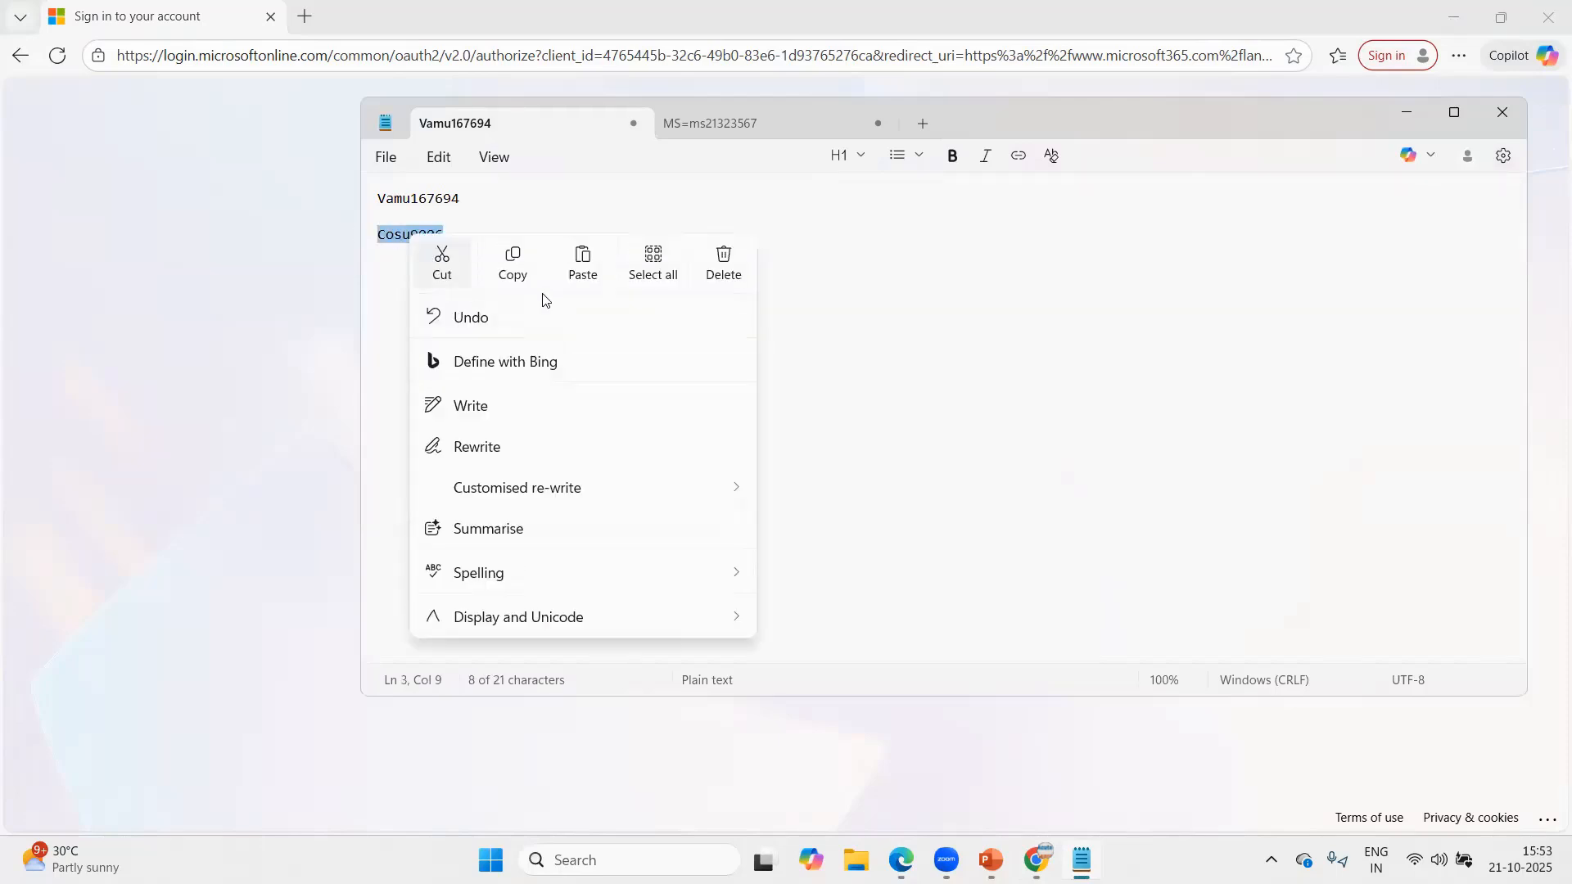
{"action": "left_click", "coordinate": [516, 266]}
{"action": "left_click", "coordinate": [1406, 112]}
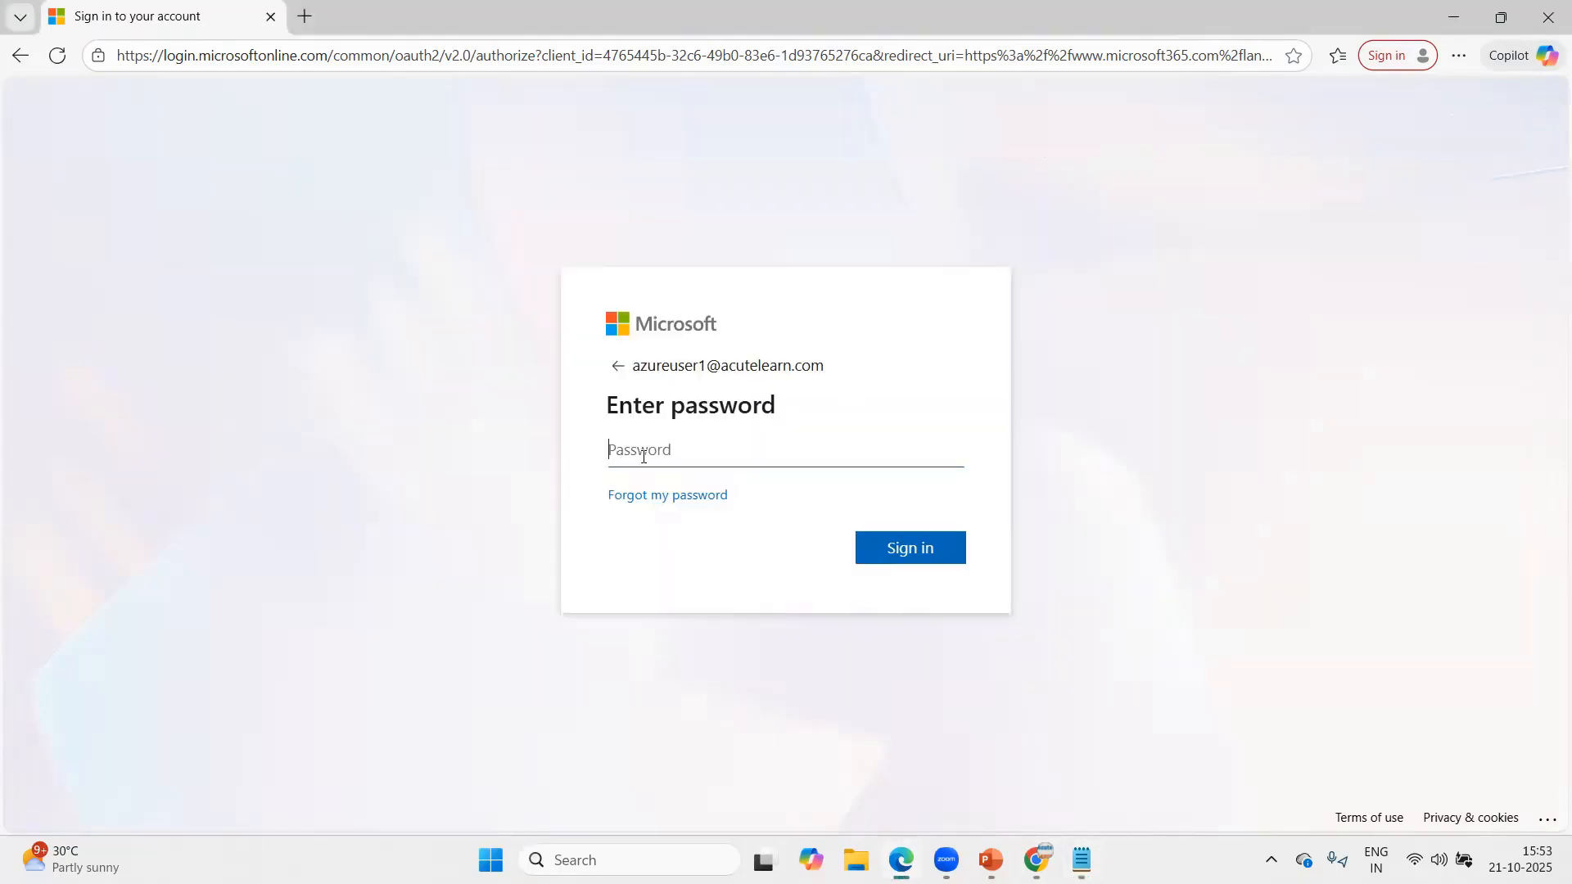
Step: Sign in with the temporary password, declining Edge's offer to save it
{"action": "key", "text": "ctrl+v"}
{"action": "left_click", "coordinate": [922, 564]}
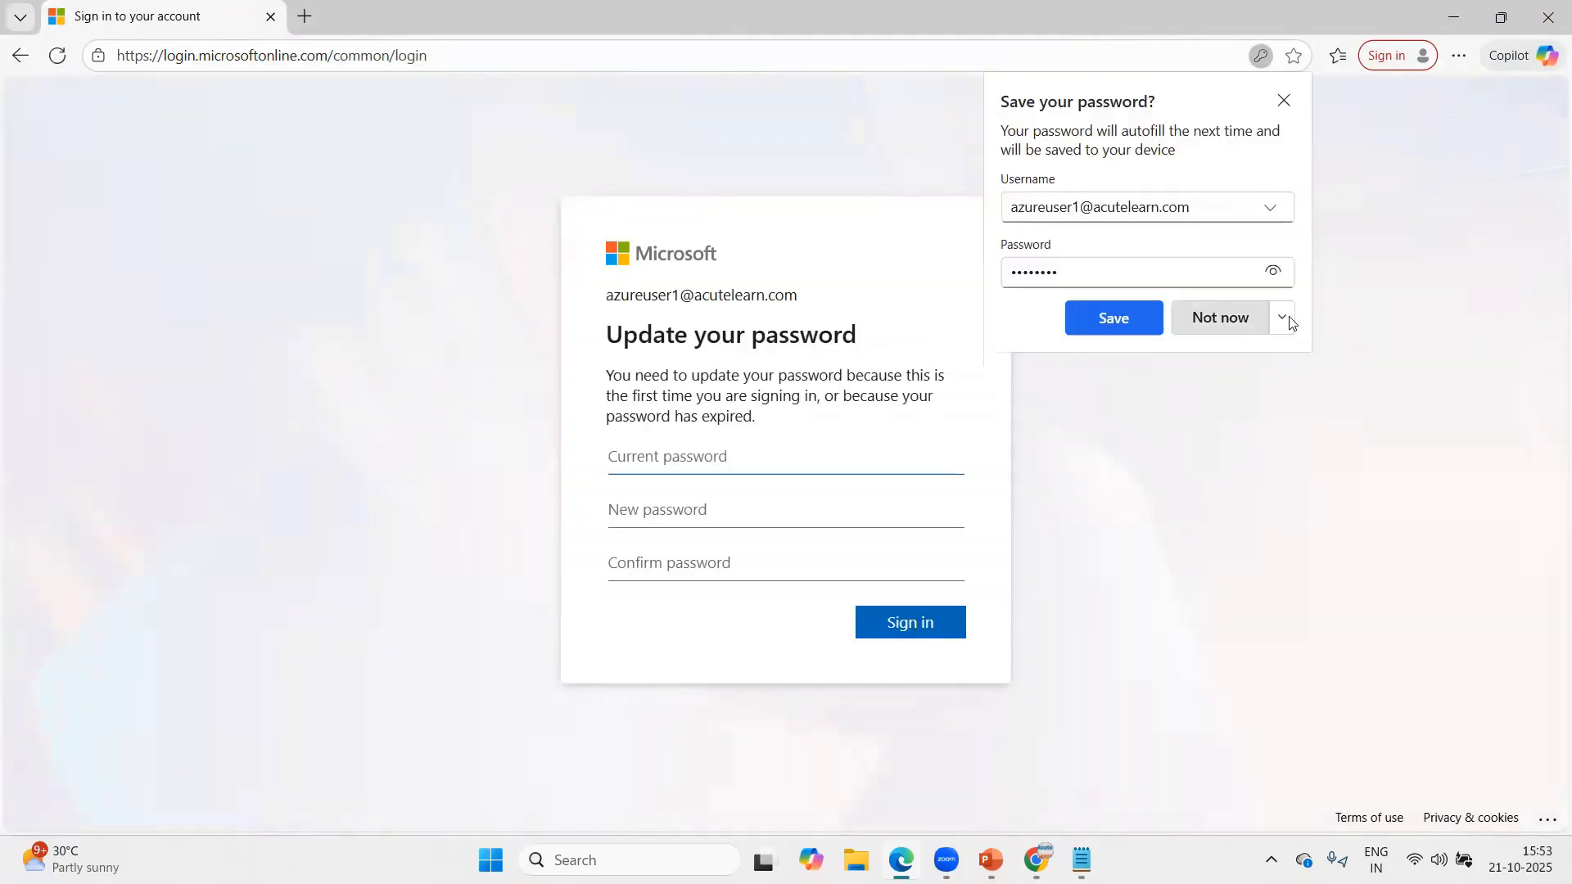
{"action": "left_click", "coordinate": [709, 458]}
Step: Enter the temporary password as current, then a new password and its confirmation, and submit
{"action": "key", "text": "ctrl+v"}
{"action": "key", "text": "Tab"}
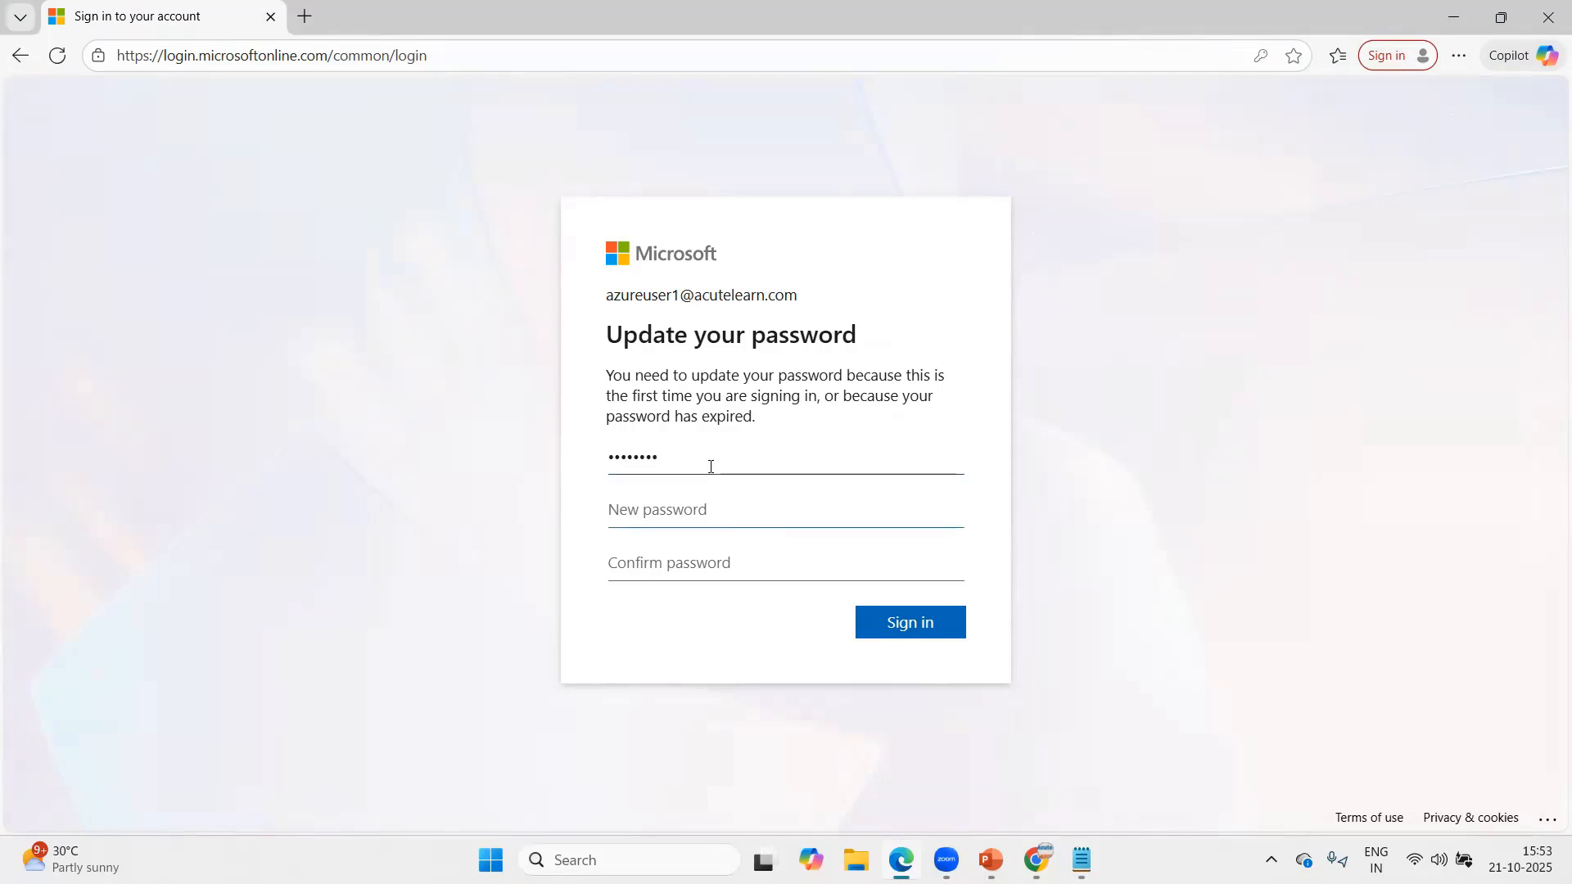
{"action": "type", "text": "•••••"}
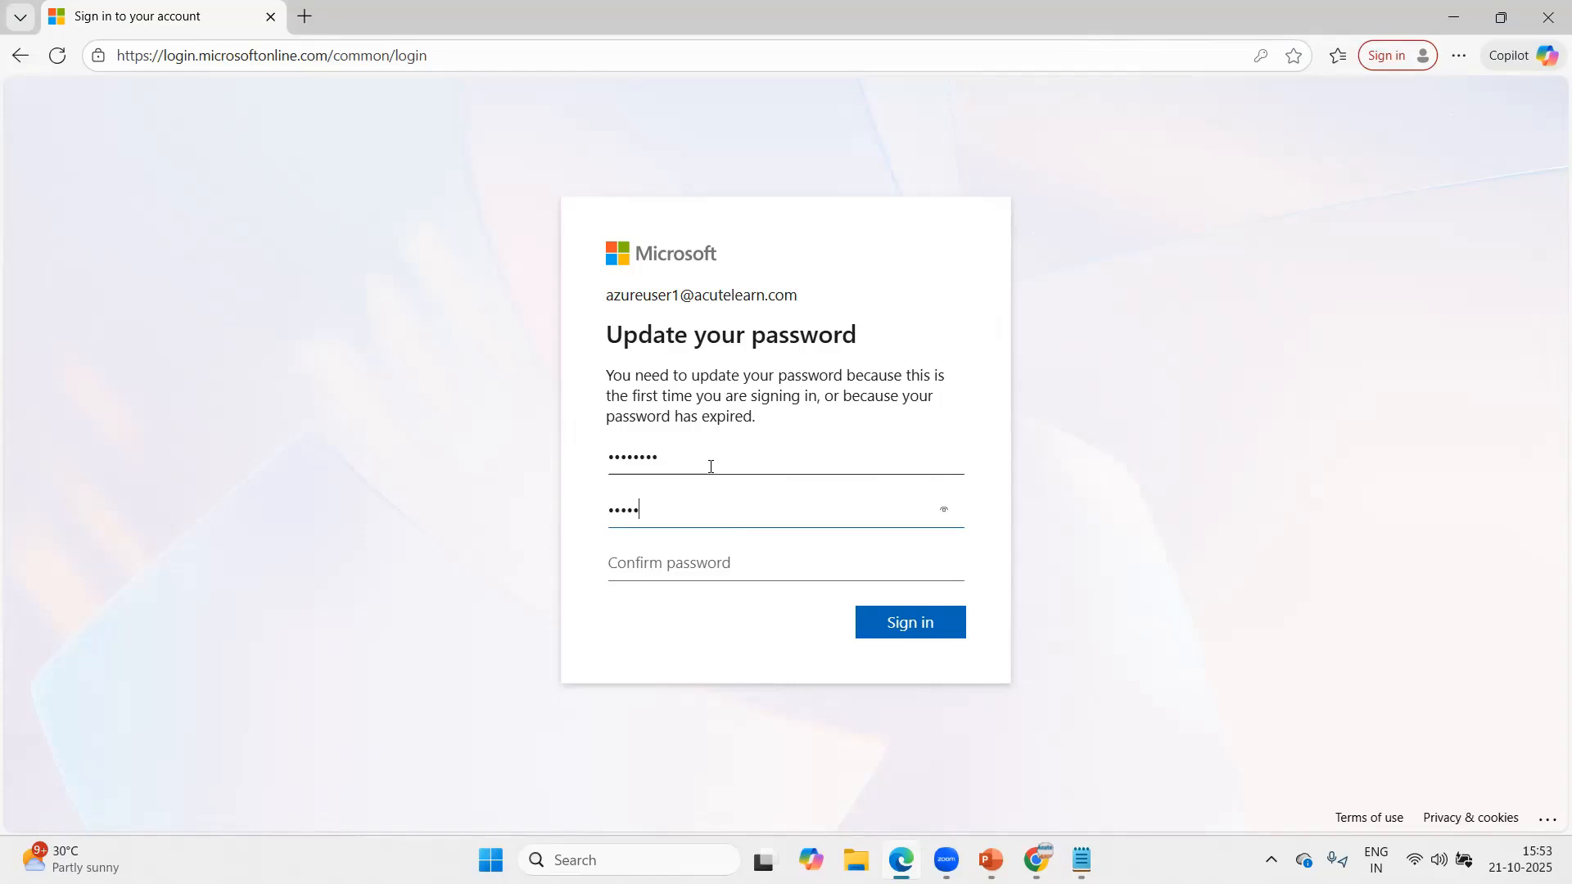
{"action": "type", "text": "••••••••"}
{"action": "key", "text": "Tab"}
{"action": "type", "text": "••"}
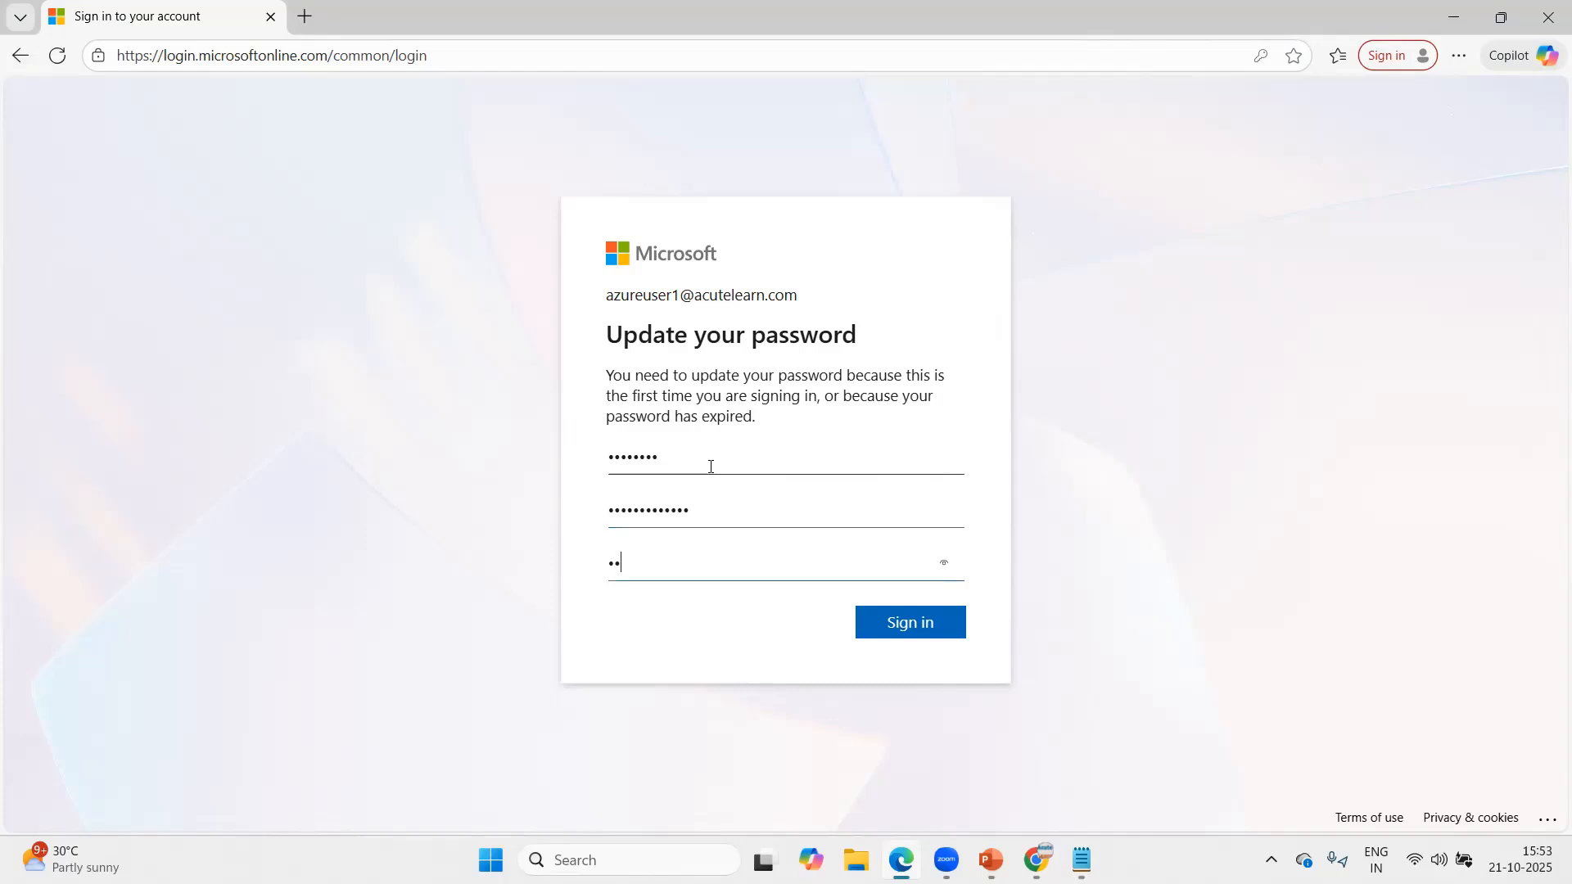
{"action": "type", "text": "•••••••••••"}
{"action": "left_click", "coordinate": [899, 610]}
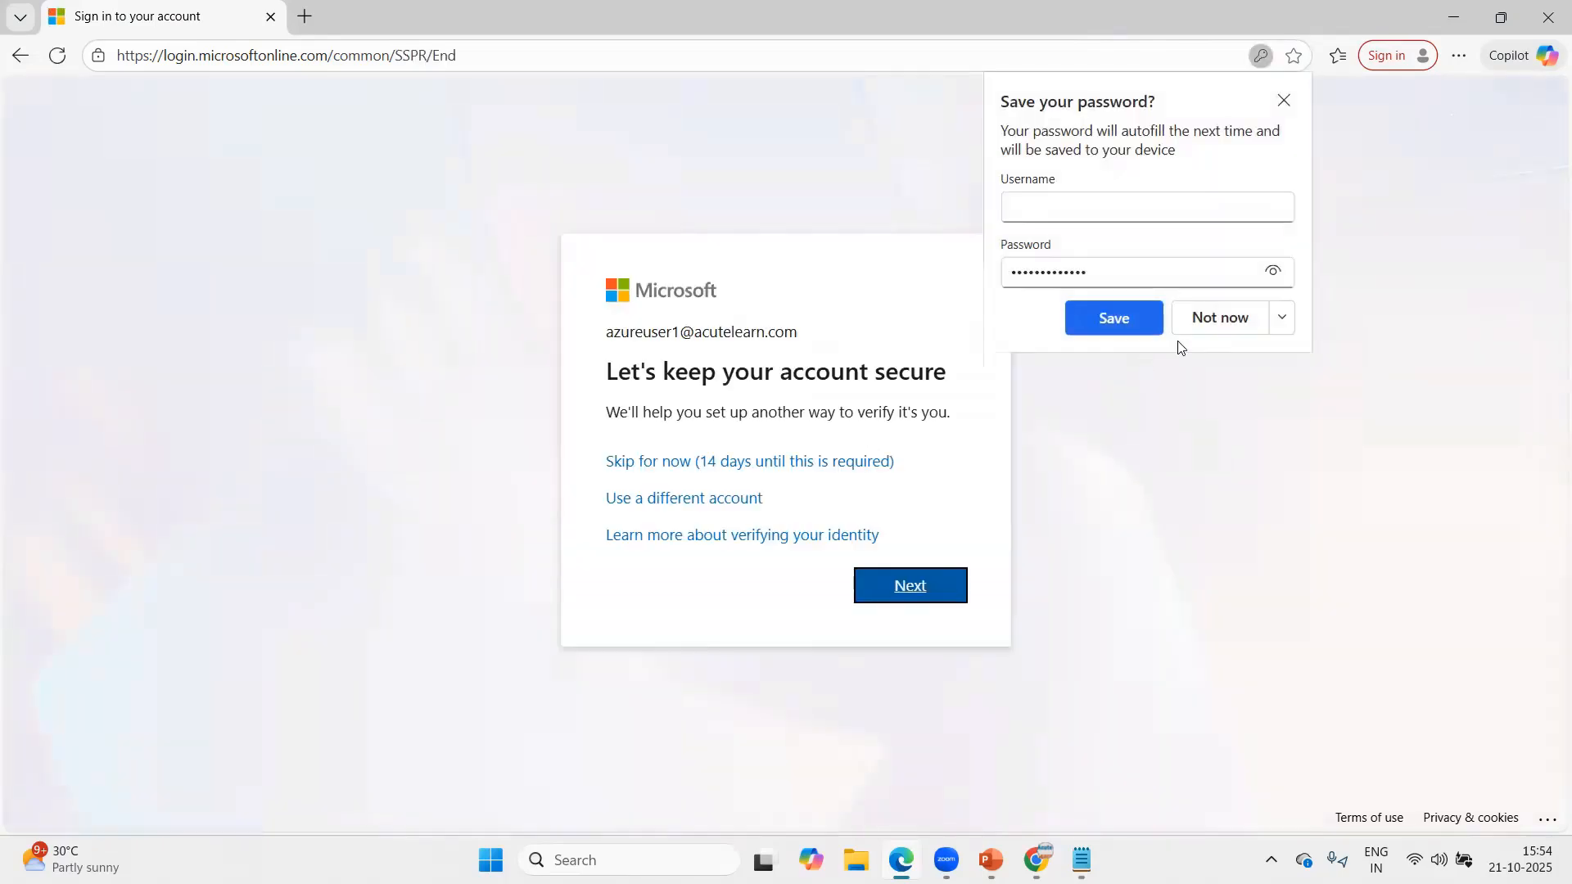
Step: Decline saving the password, skip verification setup, and stay signed in with Don't show this again
{"action": "left_click", "coordinate": [1198, 325]}
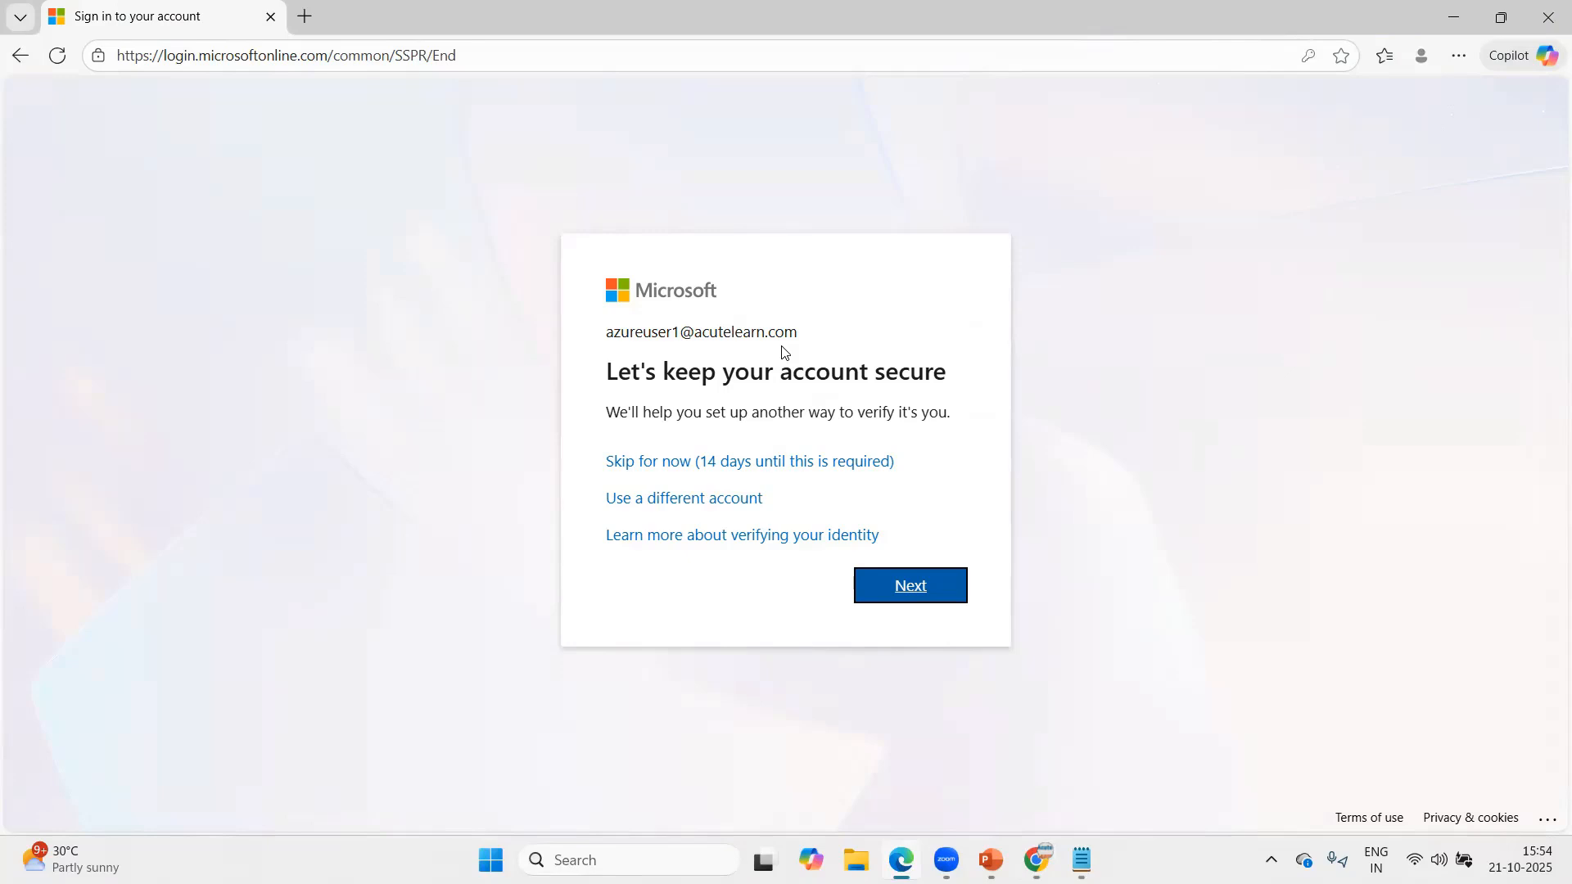
{"action": "left_click", "coordinate": [702, 467]}
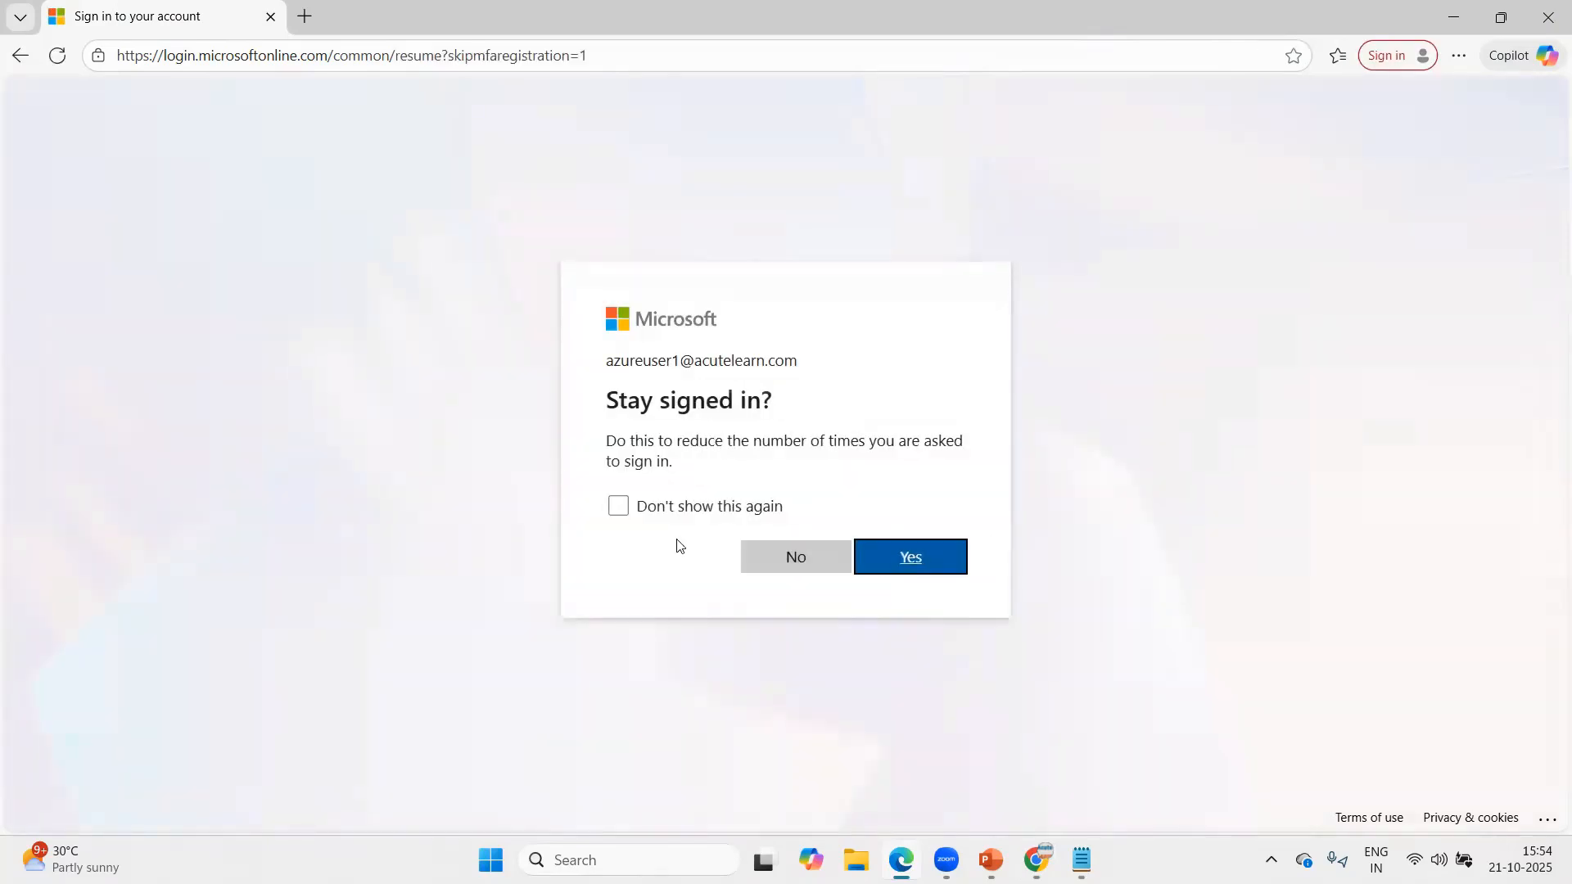
{"action": "left_click", "coordinate": [618, 506]}
{"action": "left_click", "coordinate": [928, 547]}
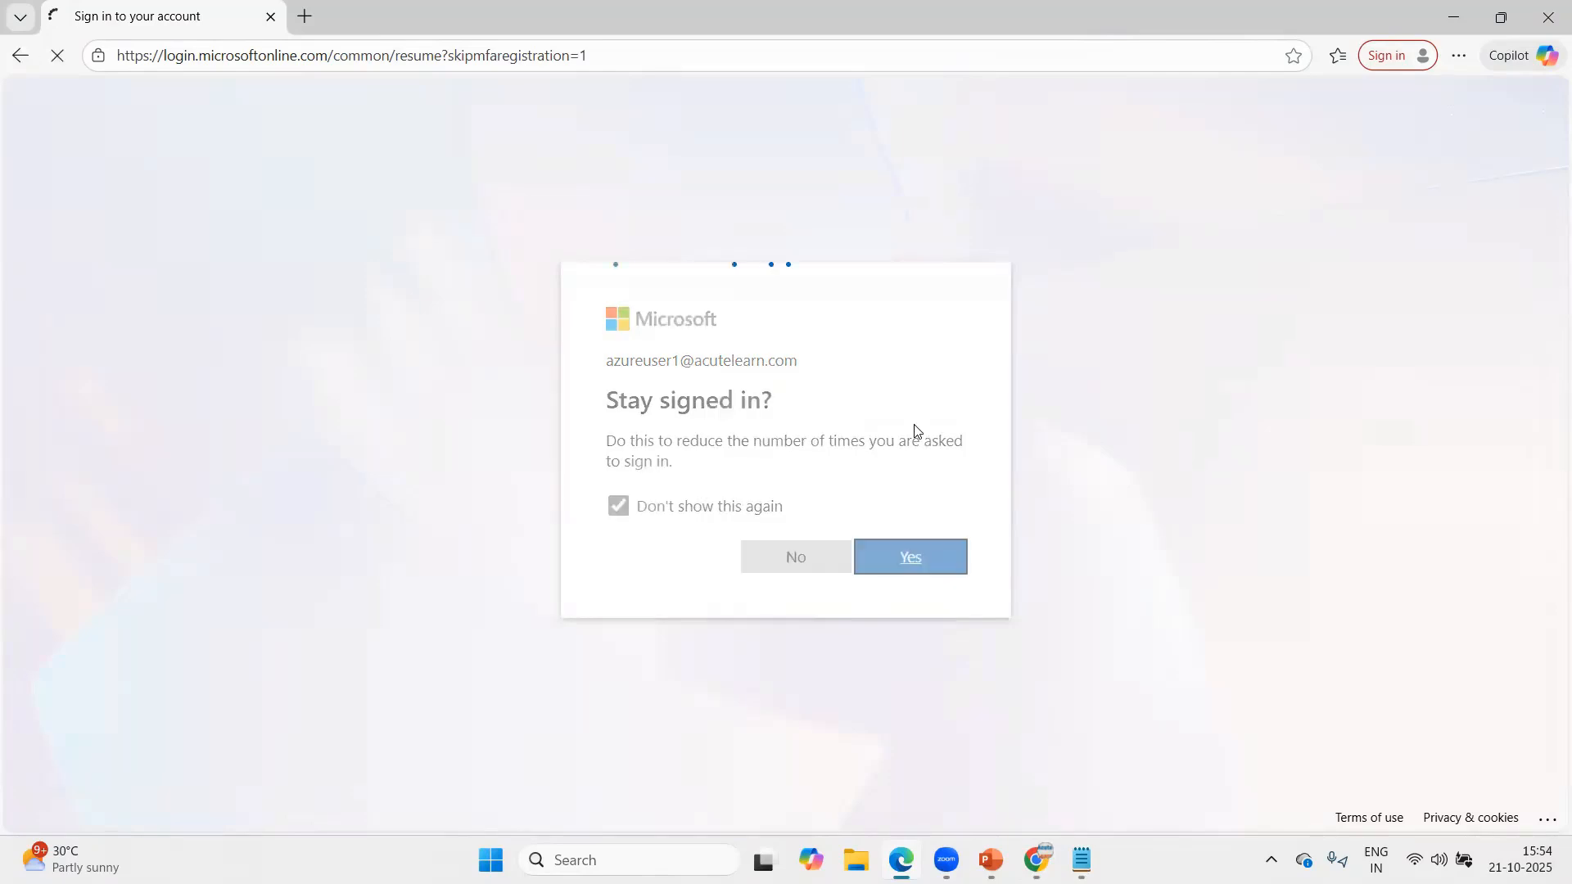
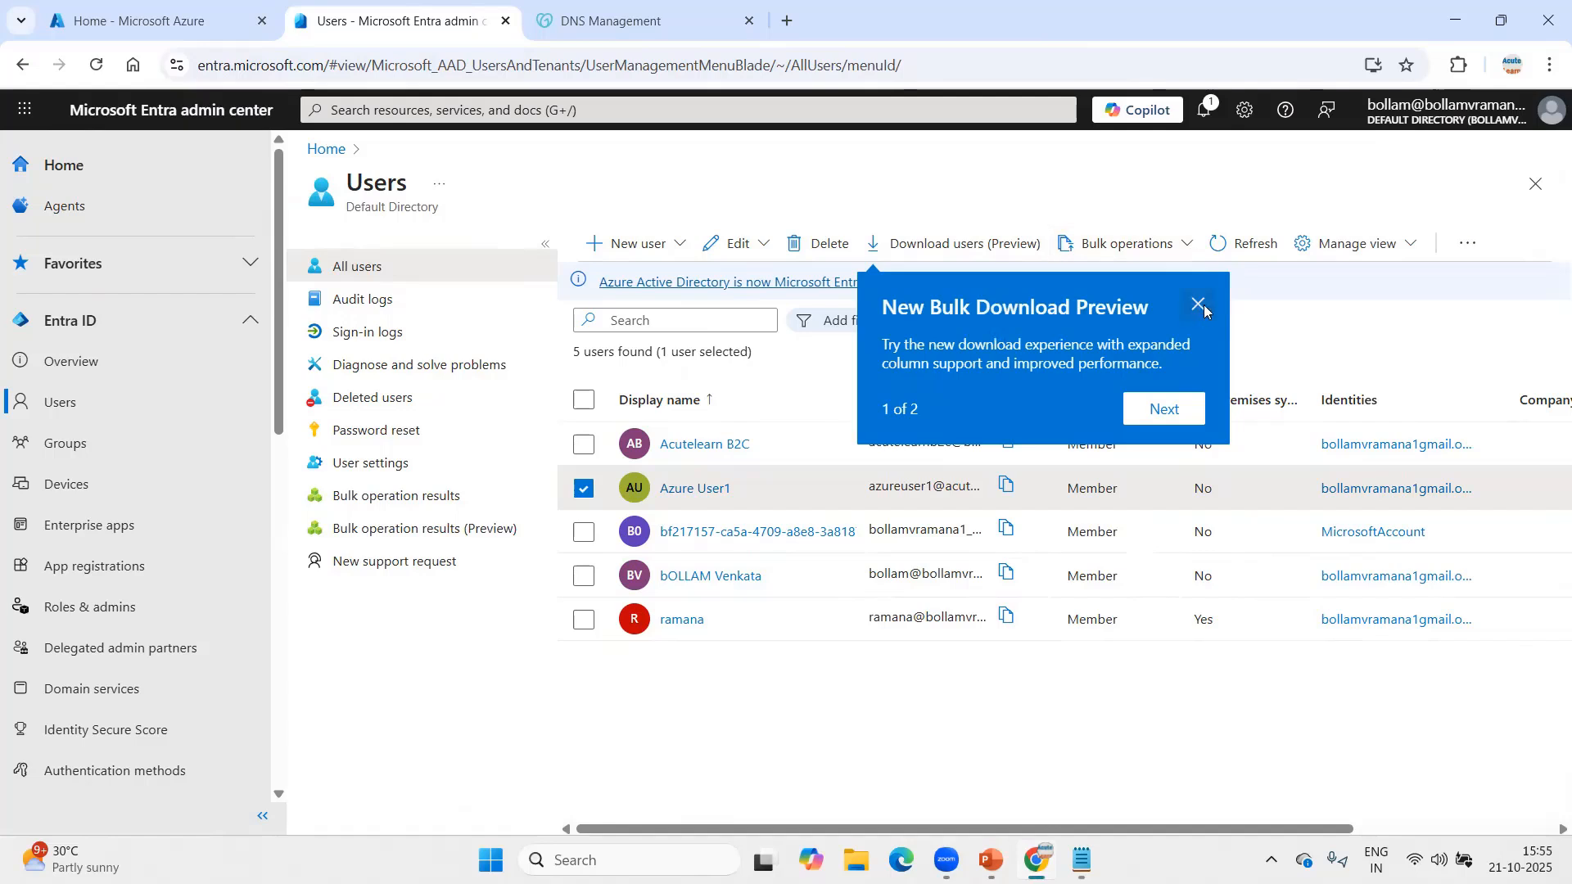
Step: Dismiss the bulk download preview tip on the All users list
{"action": "left_click", "coordinate": [1198, 302]}
Step: Look over the Bulk operations and New user menus, then open a new File Explorer window
{"action": "left_click", "coordinate": [1186, 244]}
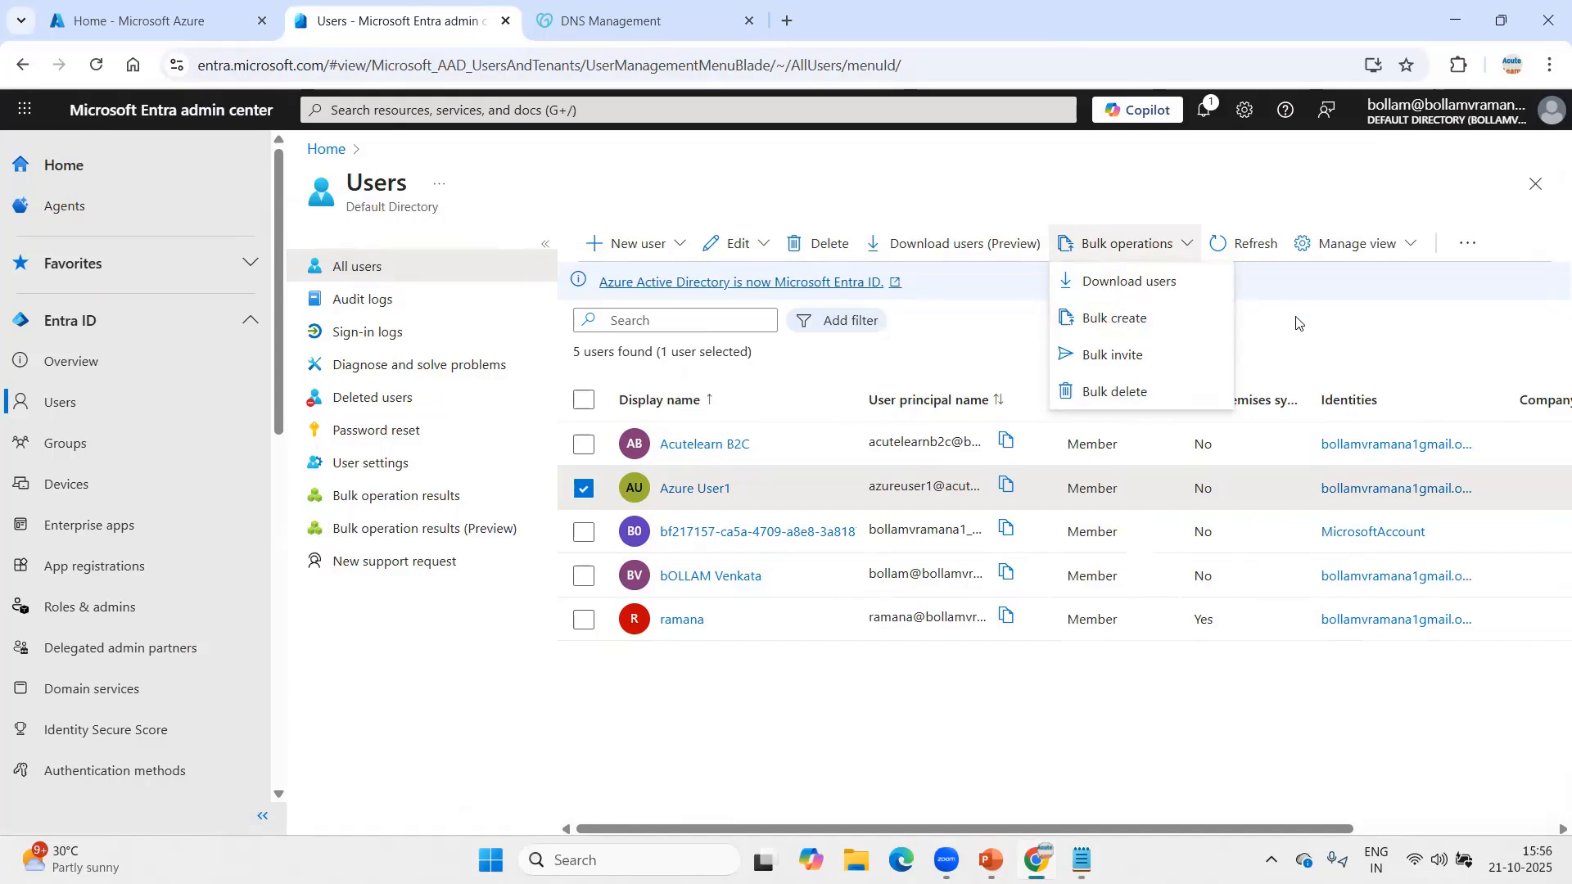
{"action": "left_click", "coordinate": [673, 245]}
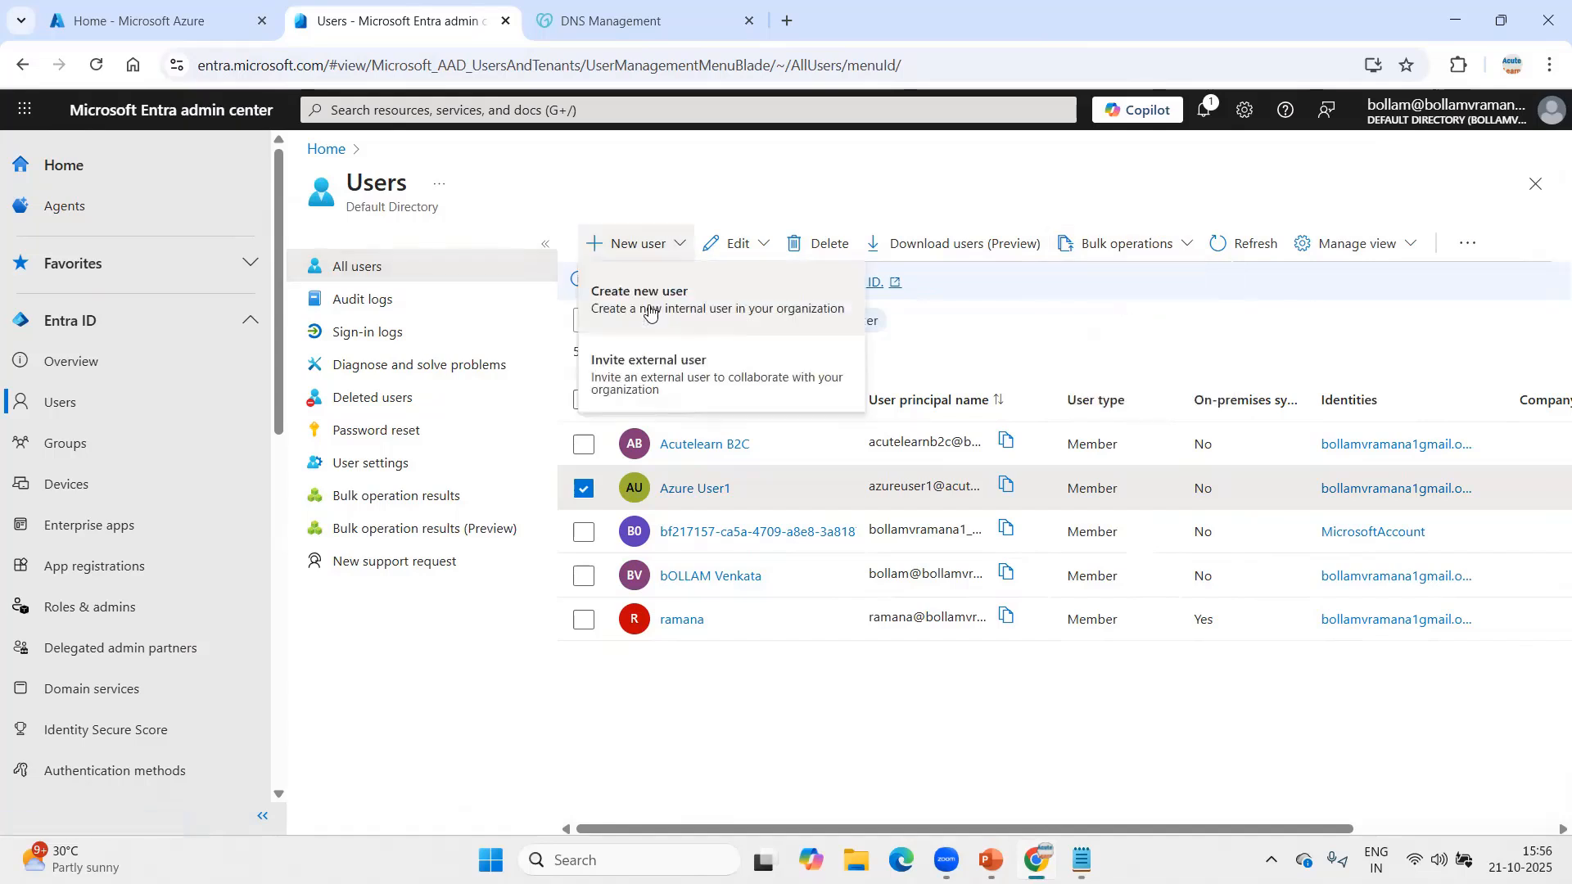
{"action": "left_click", "coordinate": [1197, 329]}
{"action": "left_click", "coordinate": [1183, 248]}
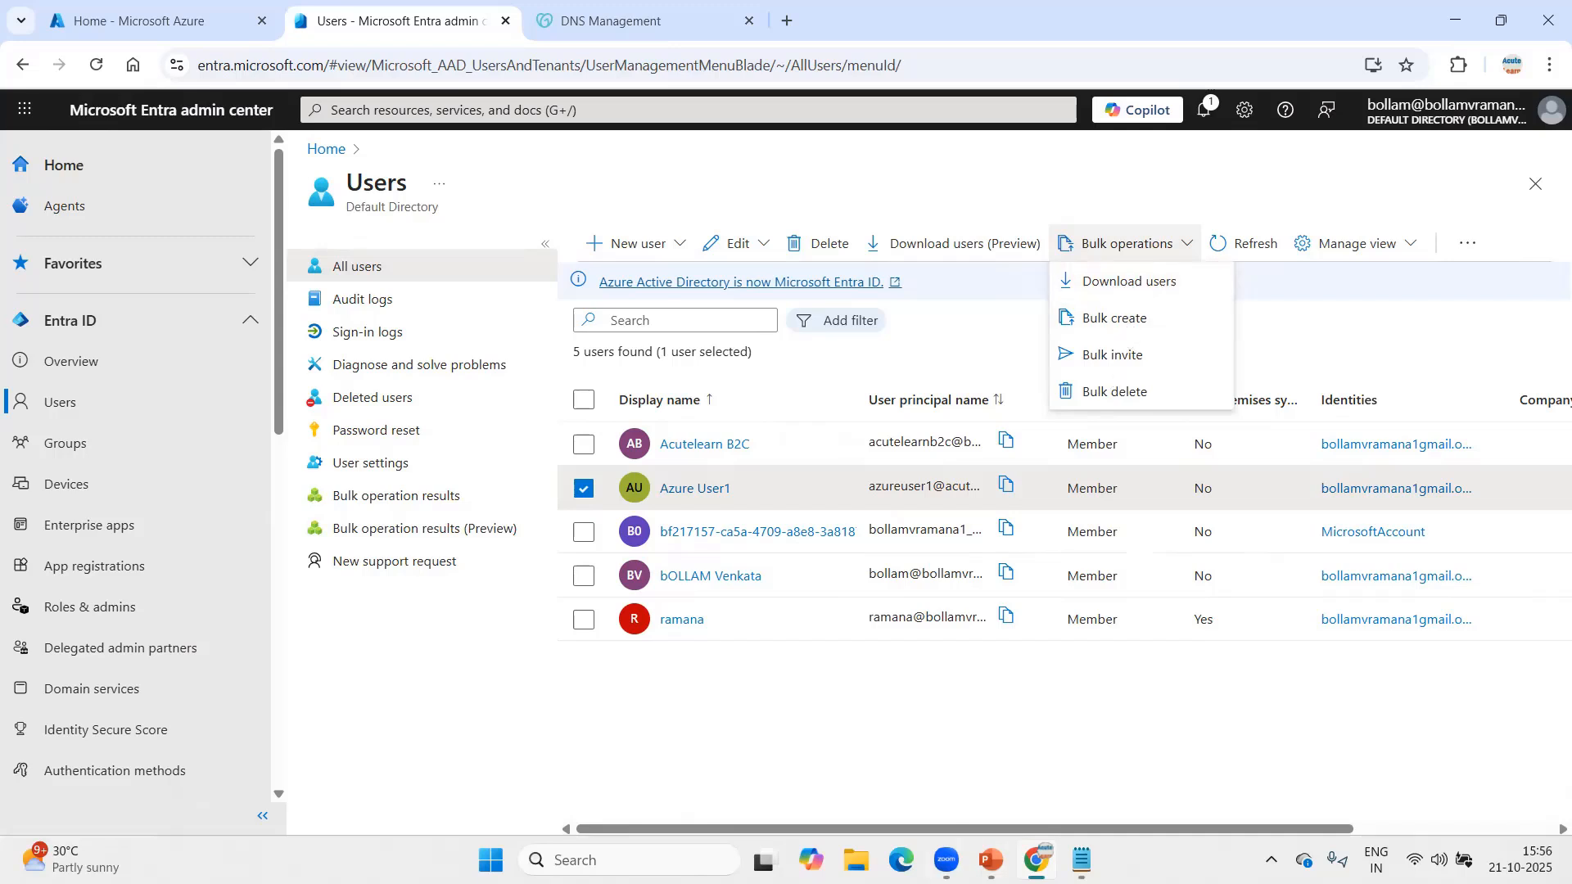
{"action": "key", "text": "super+e"}
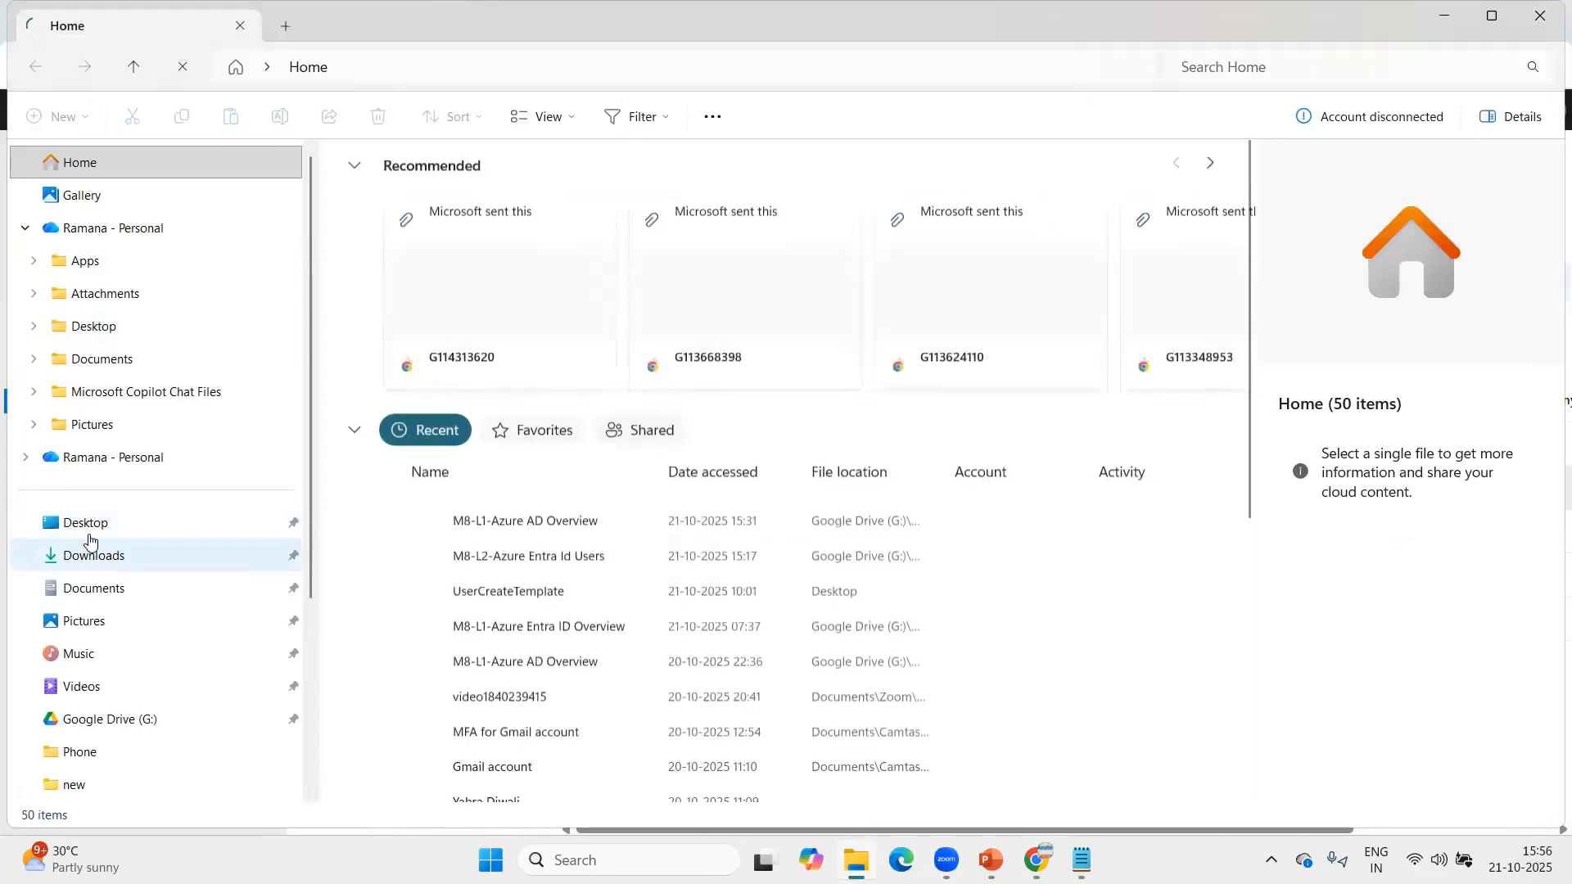
Step: Open UserCreateTemplate from the Desktop in Excel and autofit all its columns
{"action": "left_click", "coordinate": [41, 528]}
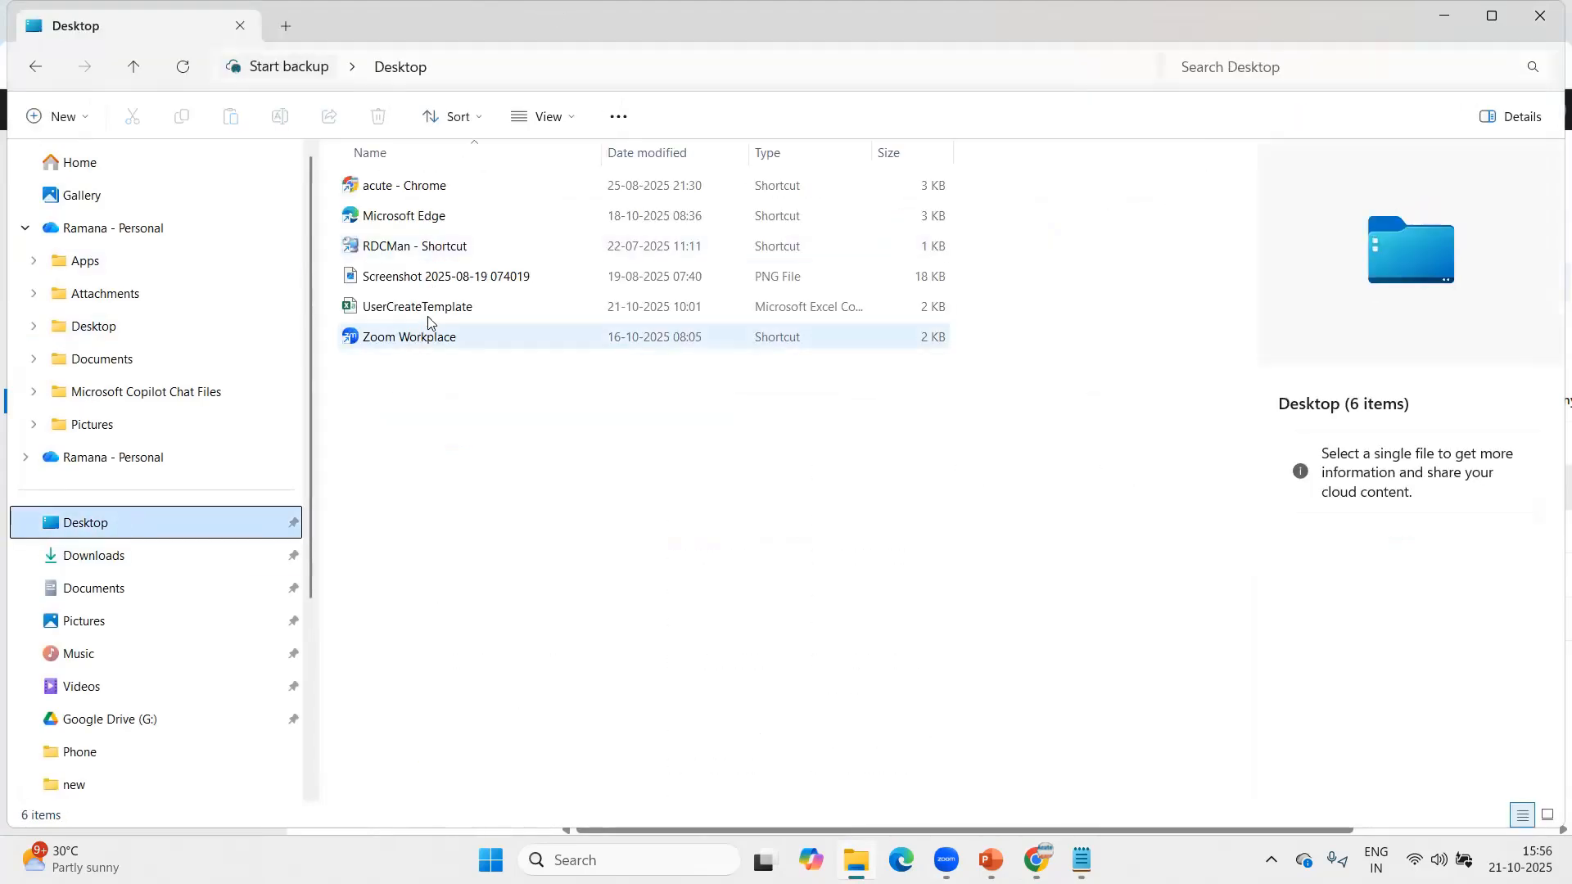
{"action": "left_click", "coordinate": [429, 318]}
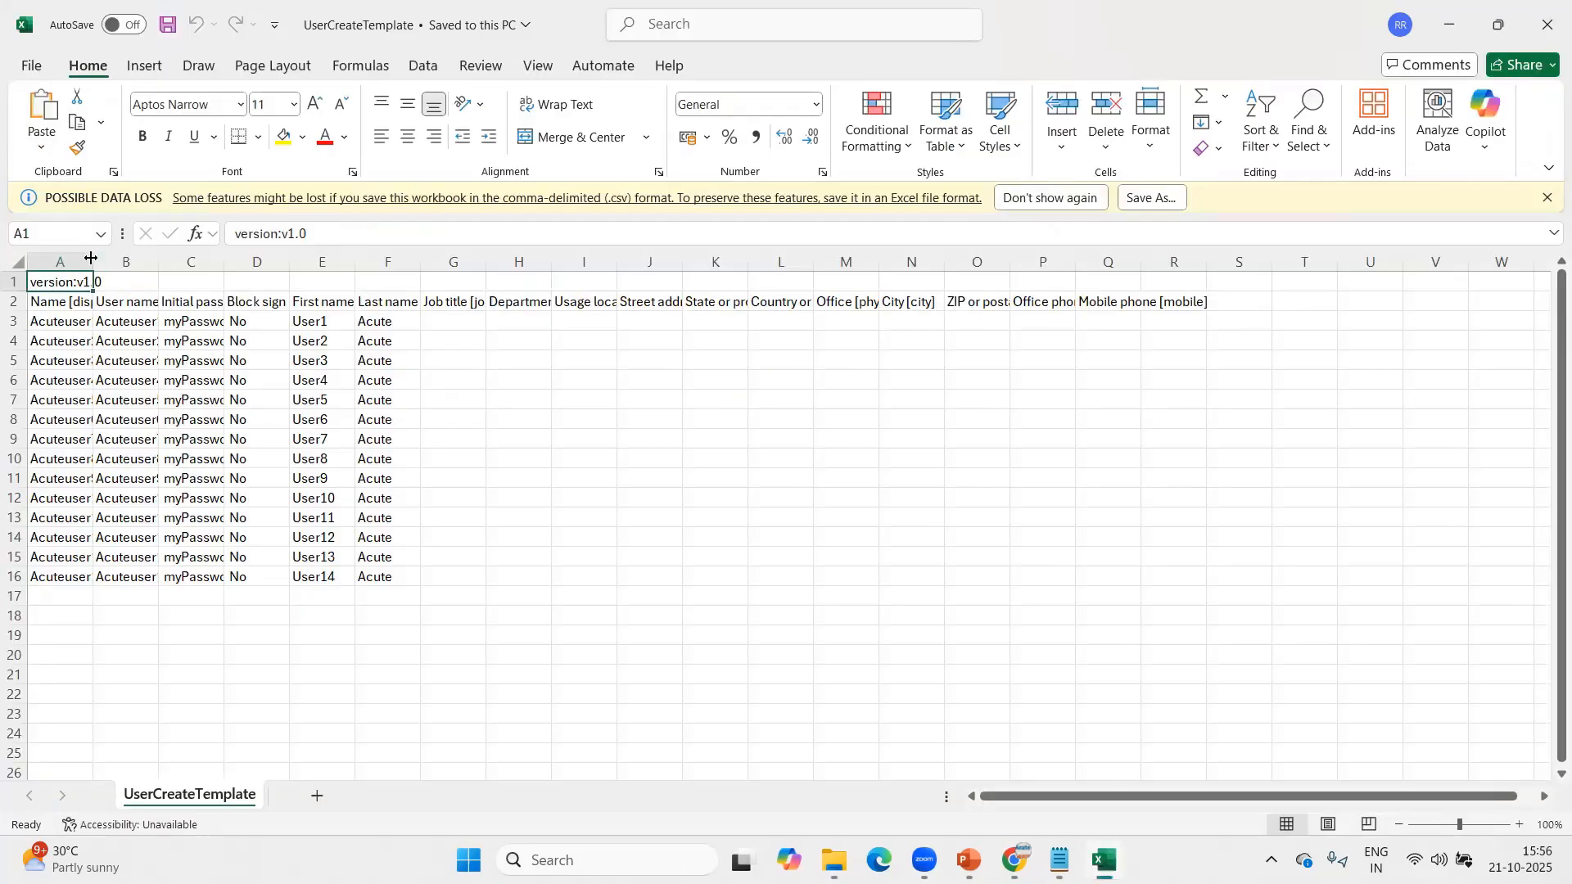
{"action": "key", "text": "ctrl+a"}
{"action": "double_click", "coordinate": [91, 257]}
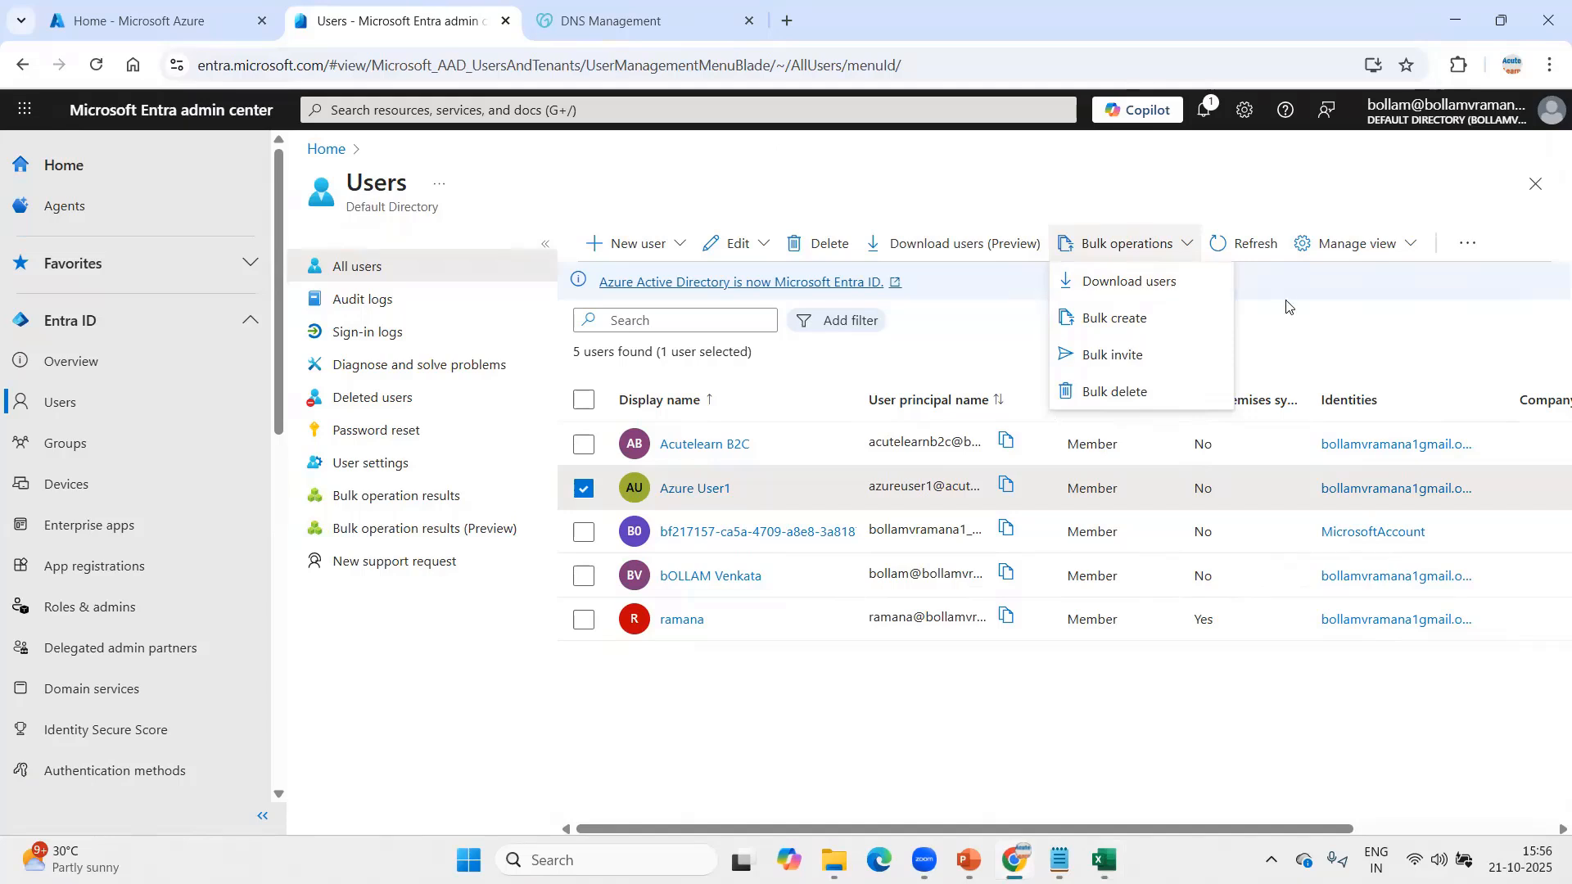
Step: Open the Bulk create users panel via Bulk operations, then return to the UserCreateTemplate workbook
{"action": "left_click", "coordinate": [1128, 243]}
{"action": "left_click", "coordinate": [1128, 243]}
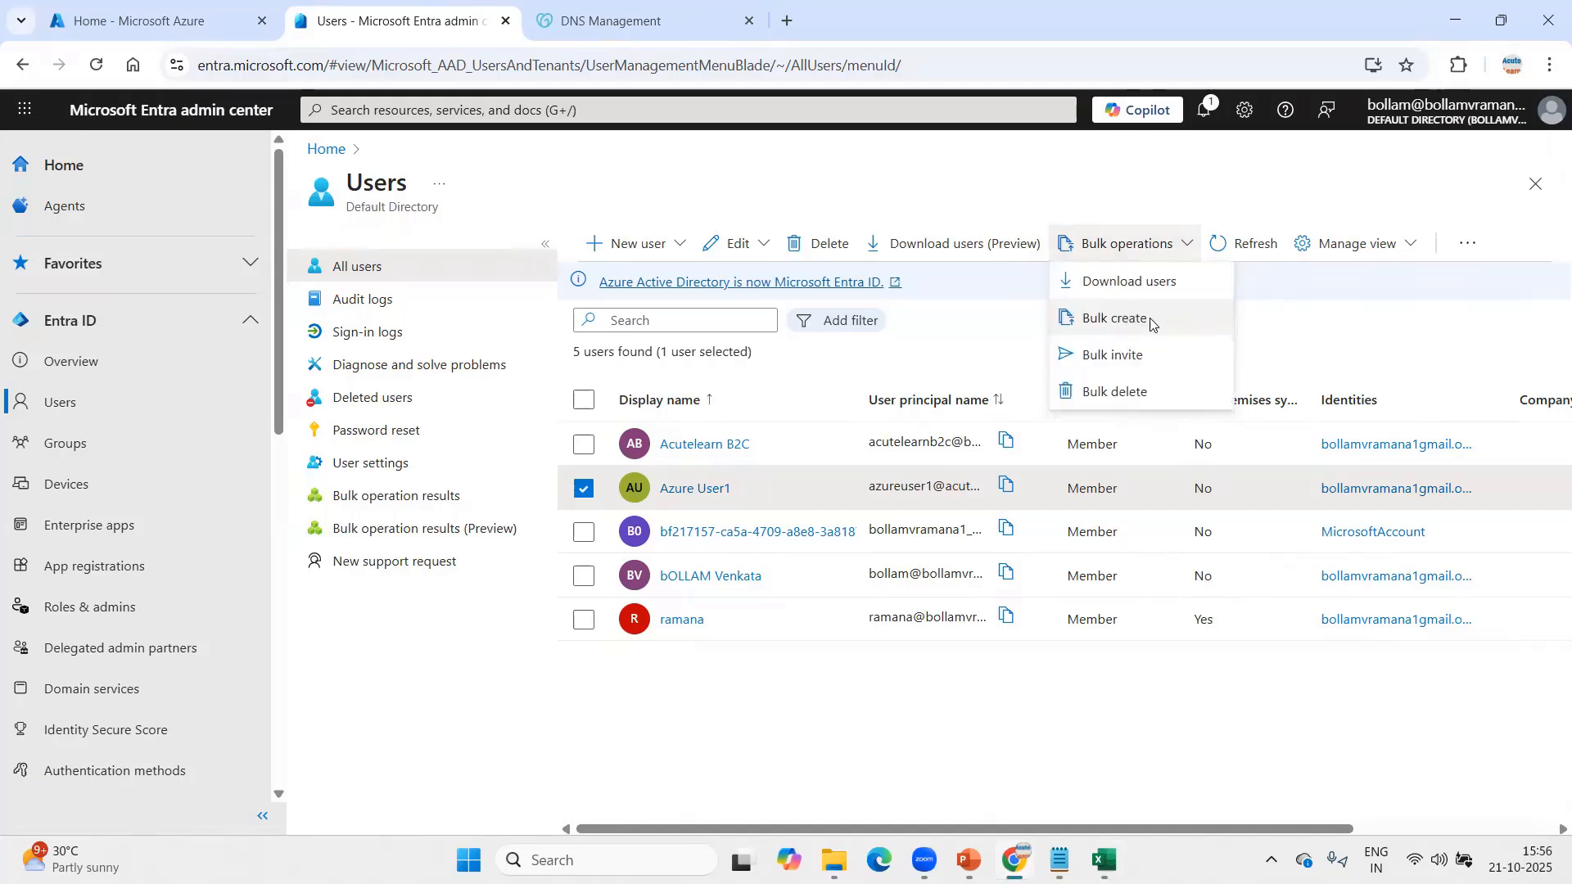
{"action": "left_click", "coordinate": [1115, 318]}
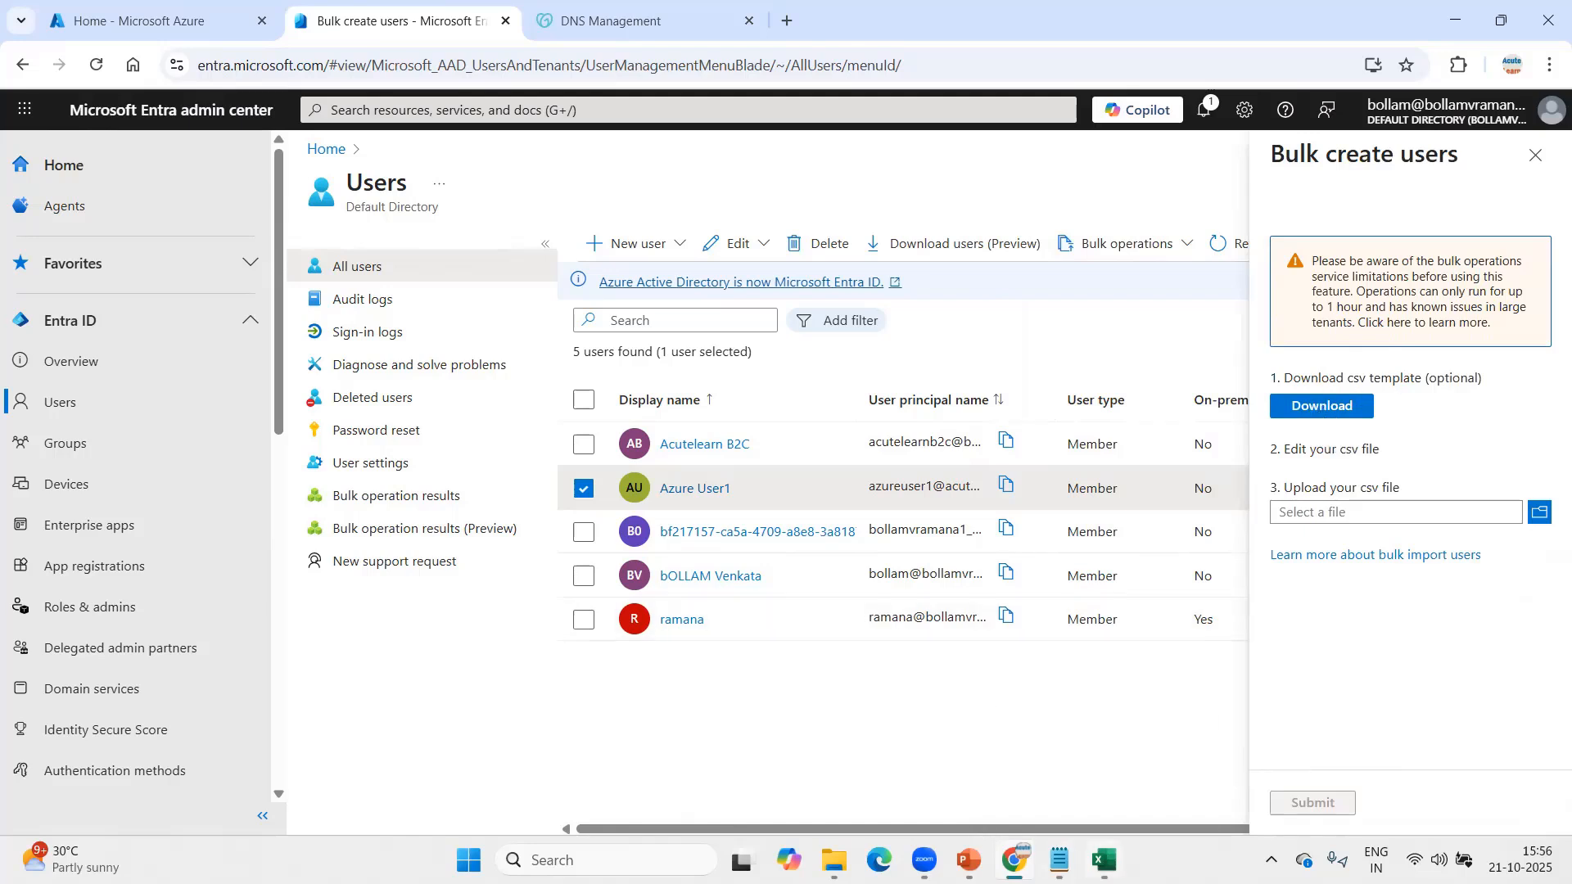
{"action": "left_click", "coordinate": [1103, 860]}
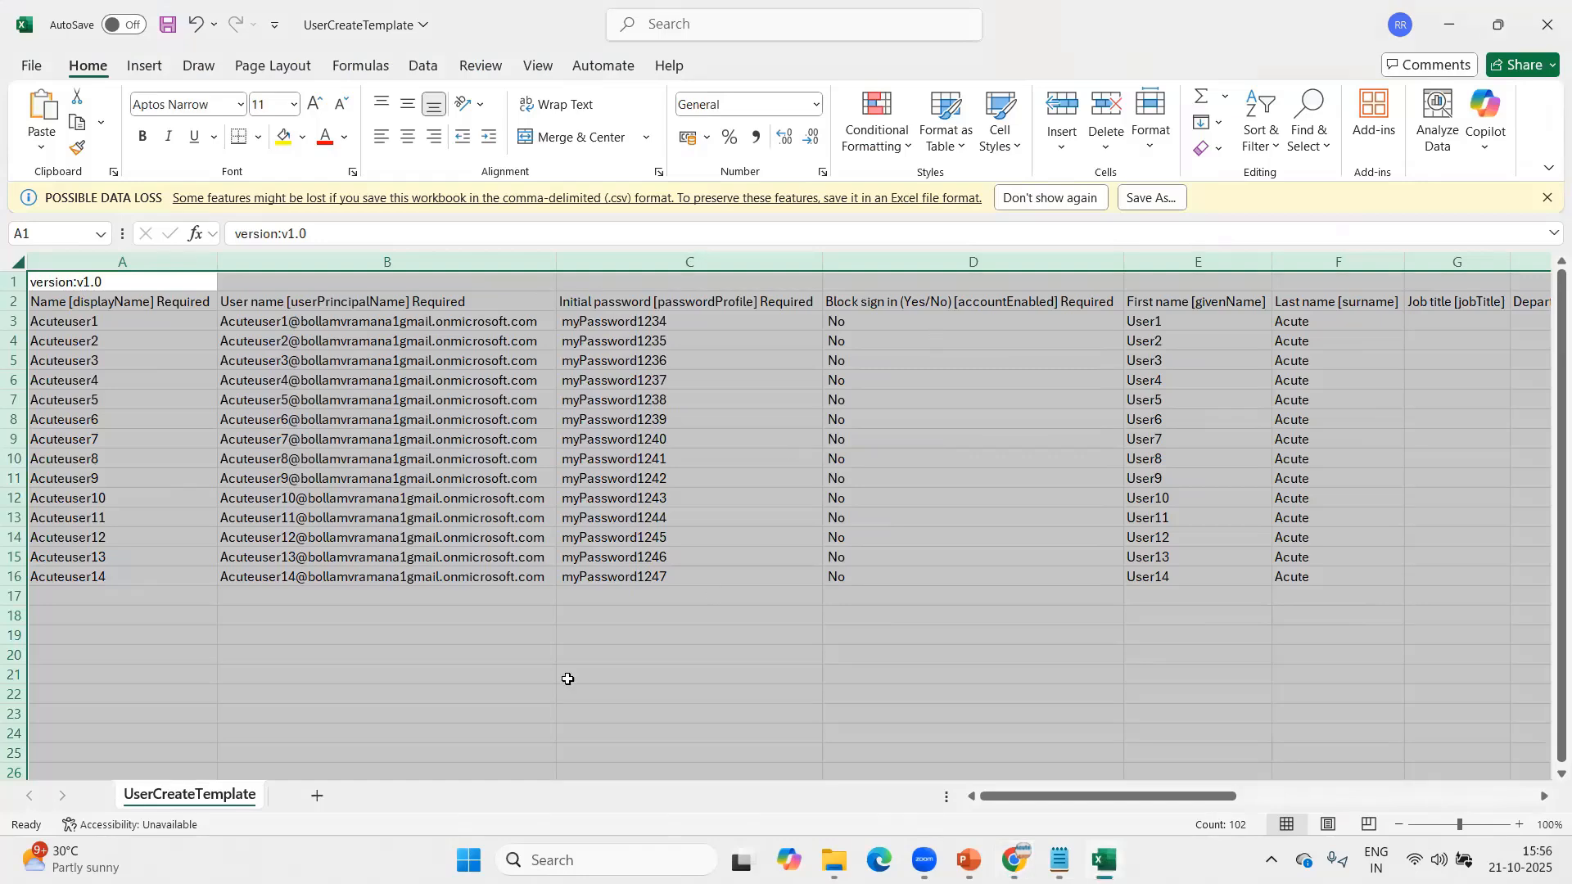
Step: Select the domain part of the first user name in B3, then select all of column B
{"action": "left_click_drag", "start_coordinate": [395, 675], "coordinate": [398, 663]}
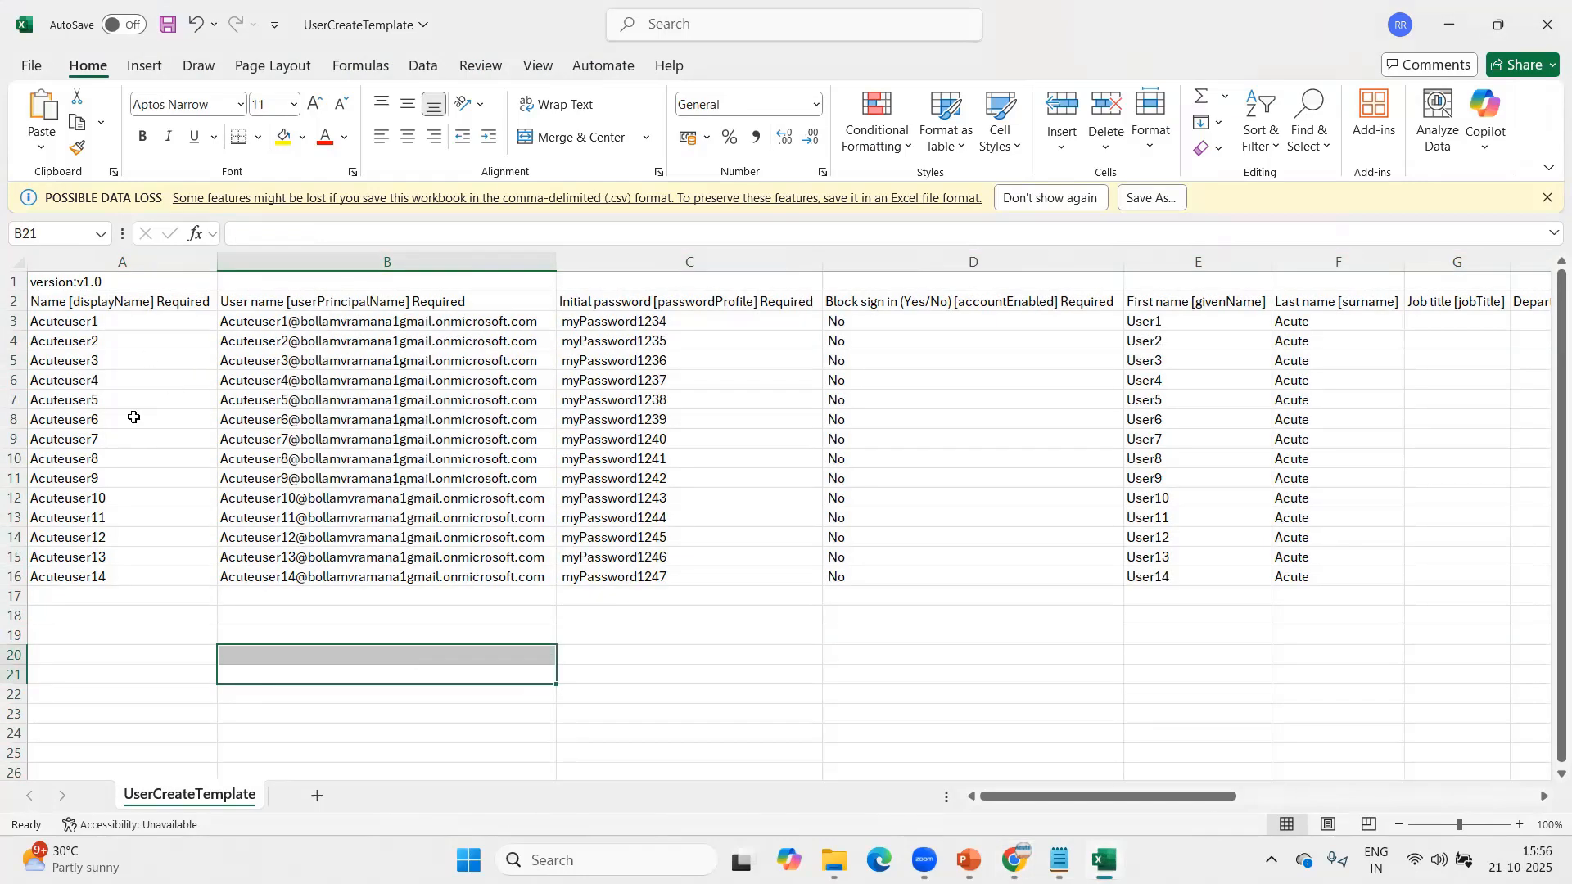
{"action": "left_click", "coordinate": [382, 263]}
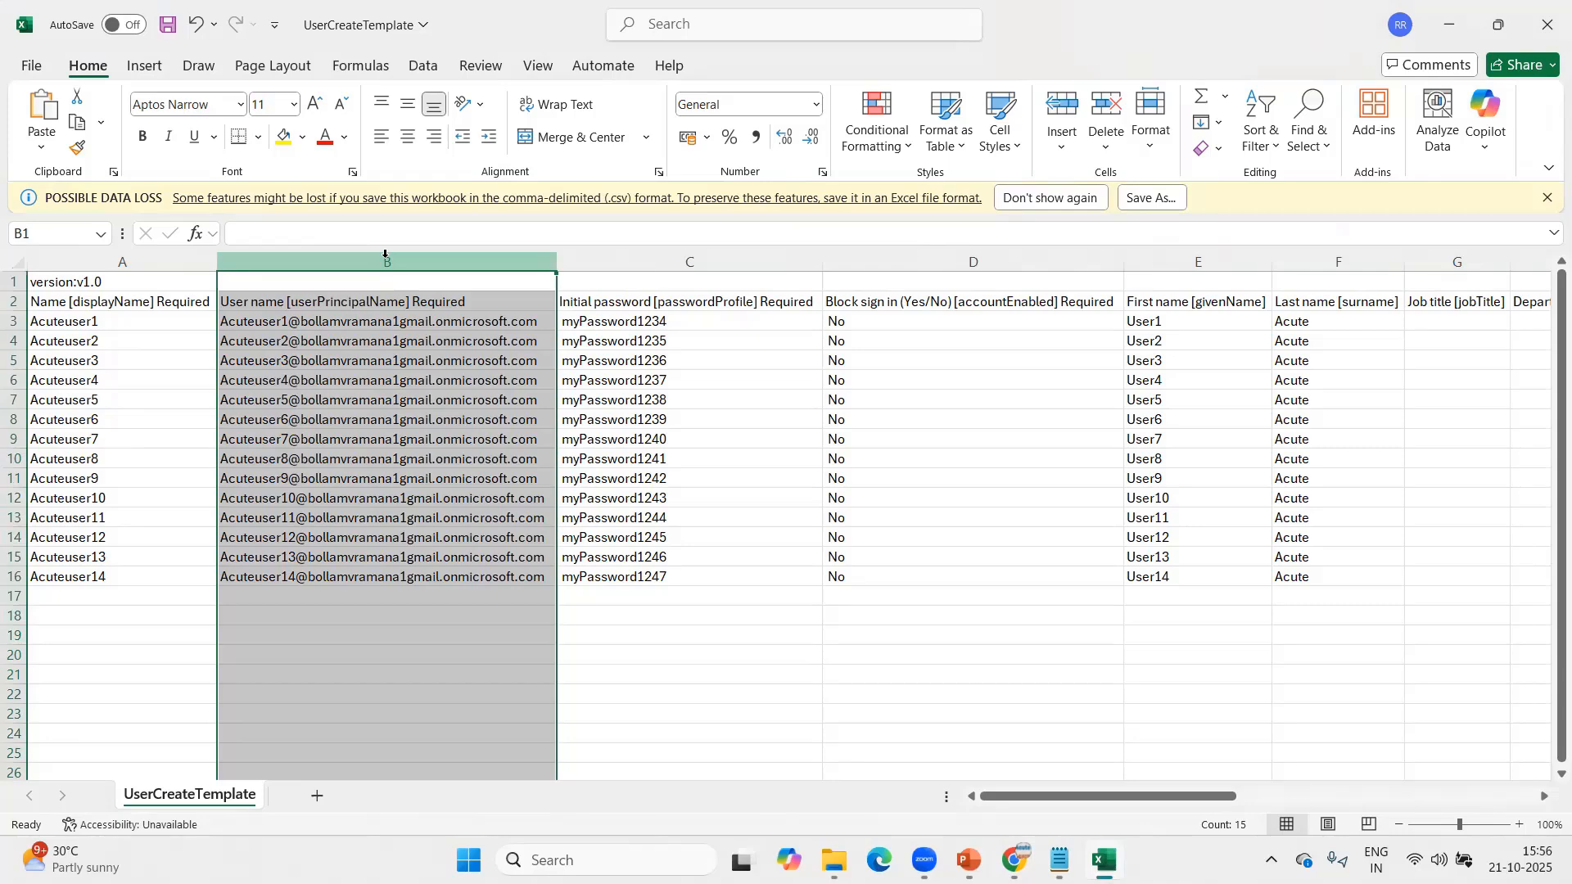
{"action": "double_click", "coordinate": [350, 325]}
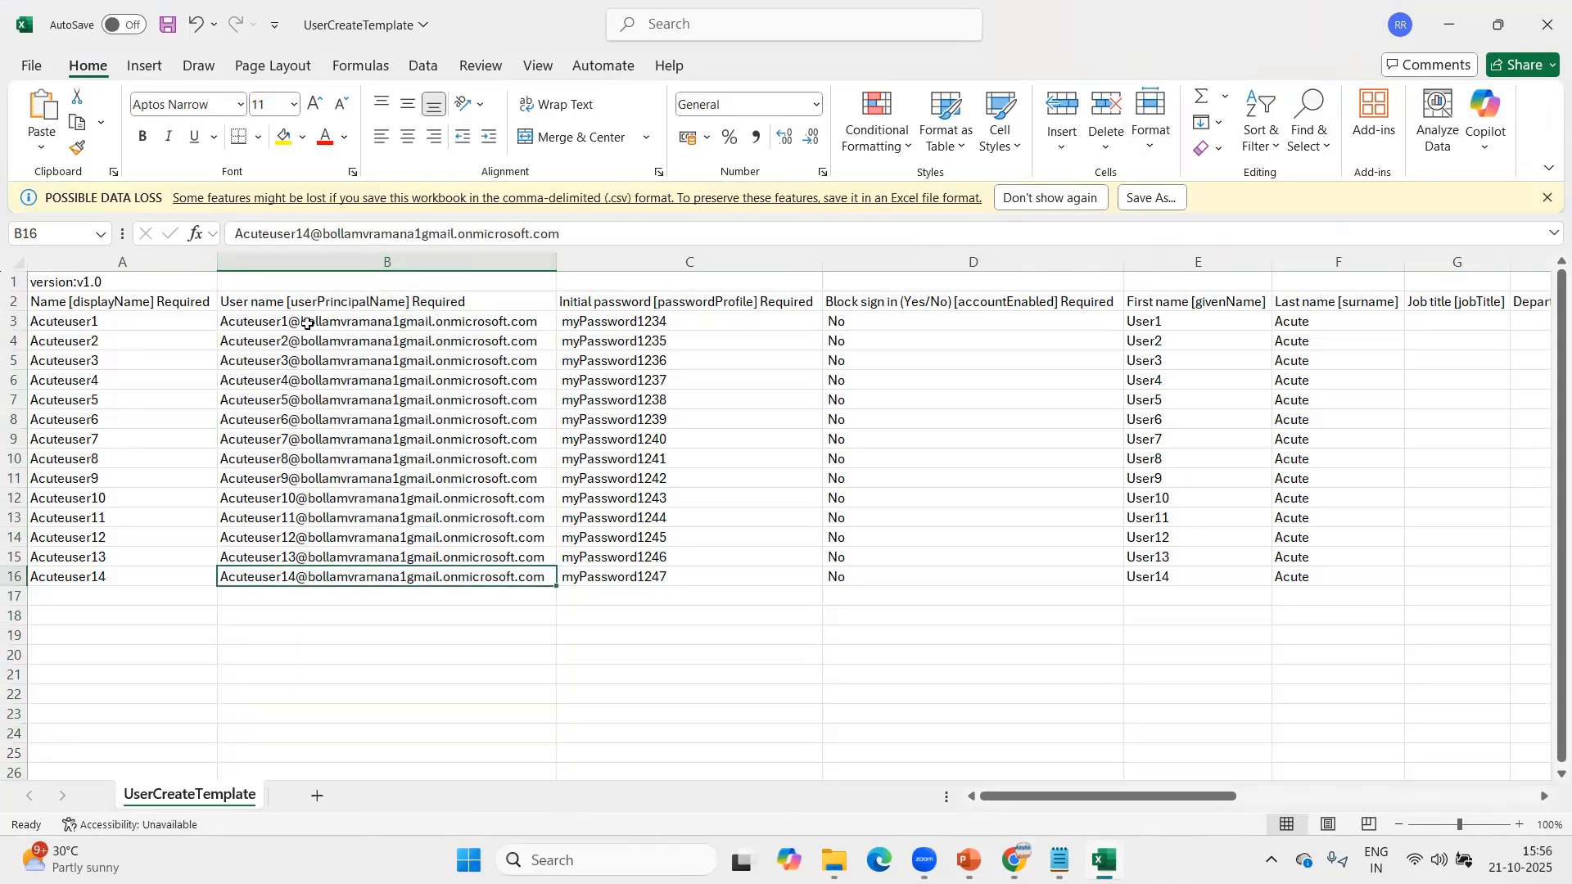
{"action": "double_click", "coordinate": [309, 321]}
{"action": "left_click_drag", "start_coordinate": [309, 321], "coordinate": [546, 321]}
{"action": "key", "text": "ctrl+c"}
{"action": "left_click", "coordinate": [408, 600]}
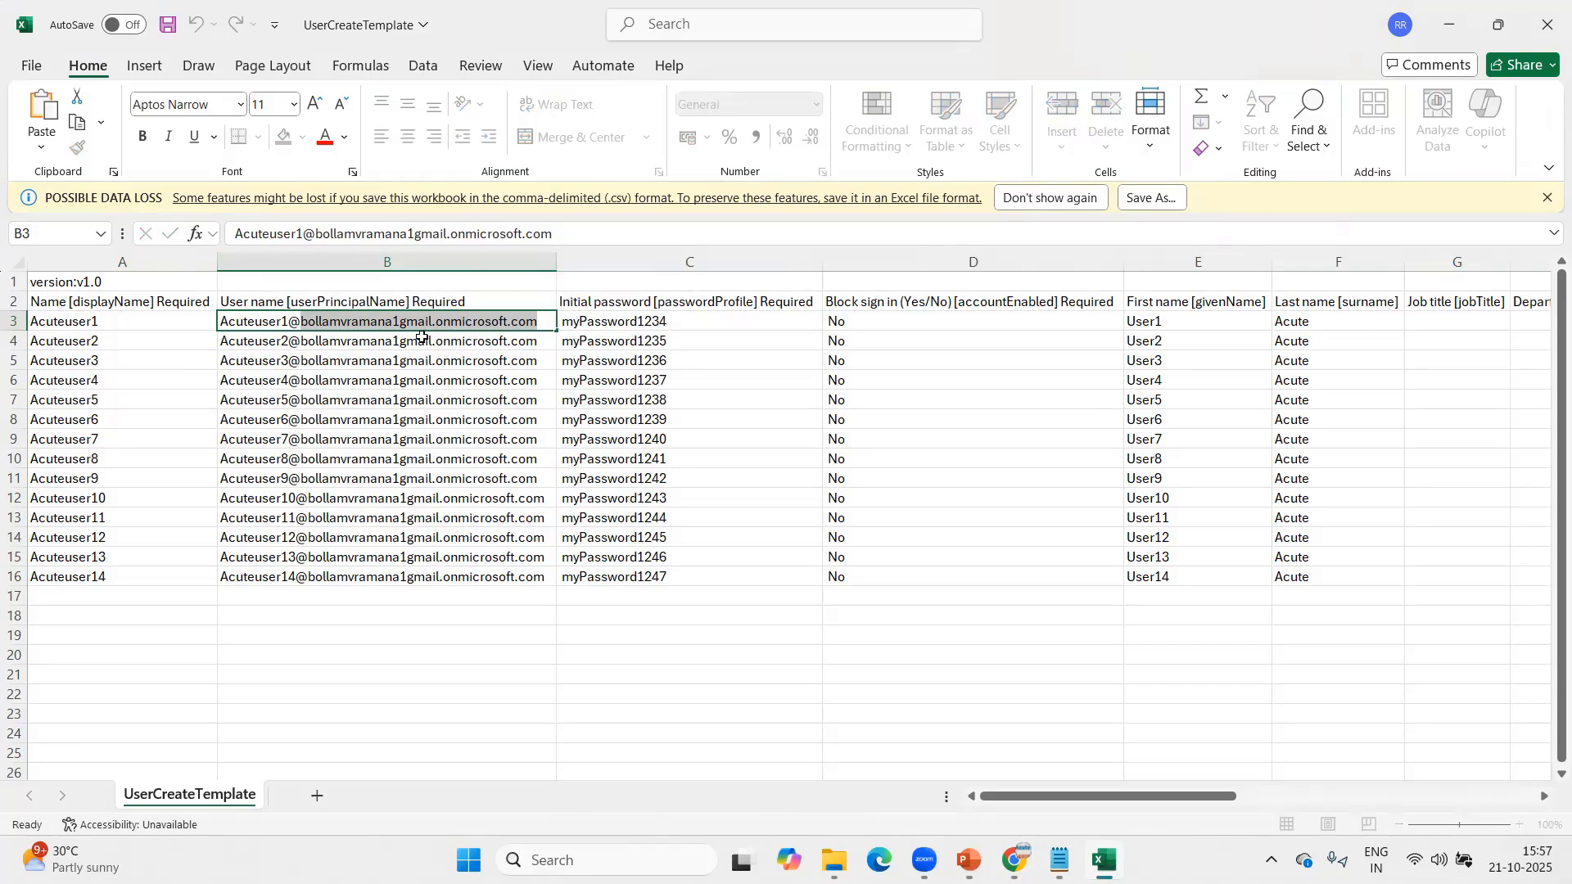
{"action": "left_click", "coordinate": [409, 262]}
Step: Replace the old onmicrosoft domain with acutelearn.com in all 14 column B user names
{"action": "key", "text": "ctrl+h"}
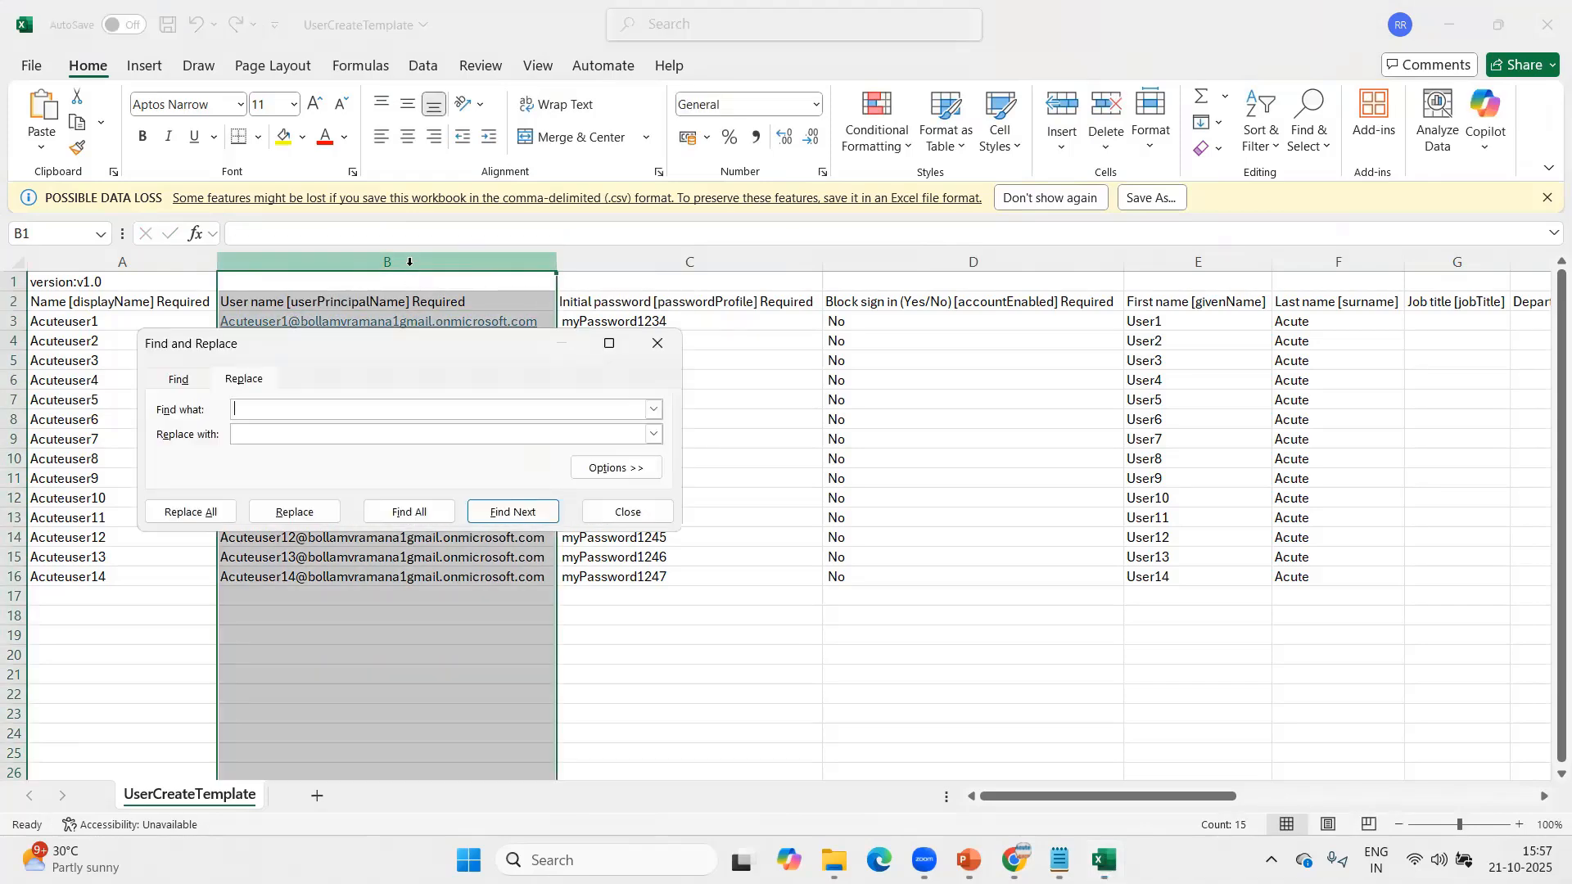
{"action": "key", "text": "ctrl+v"}
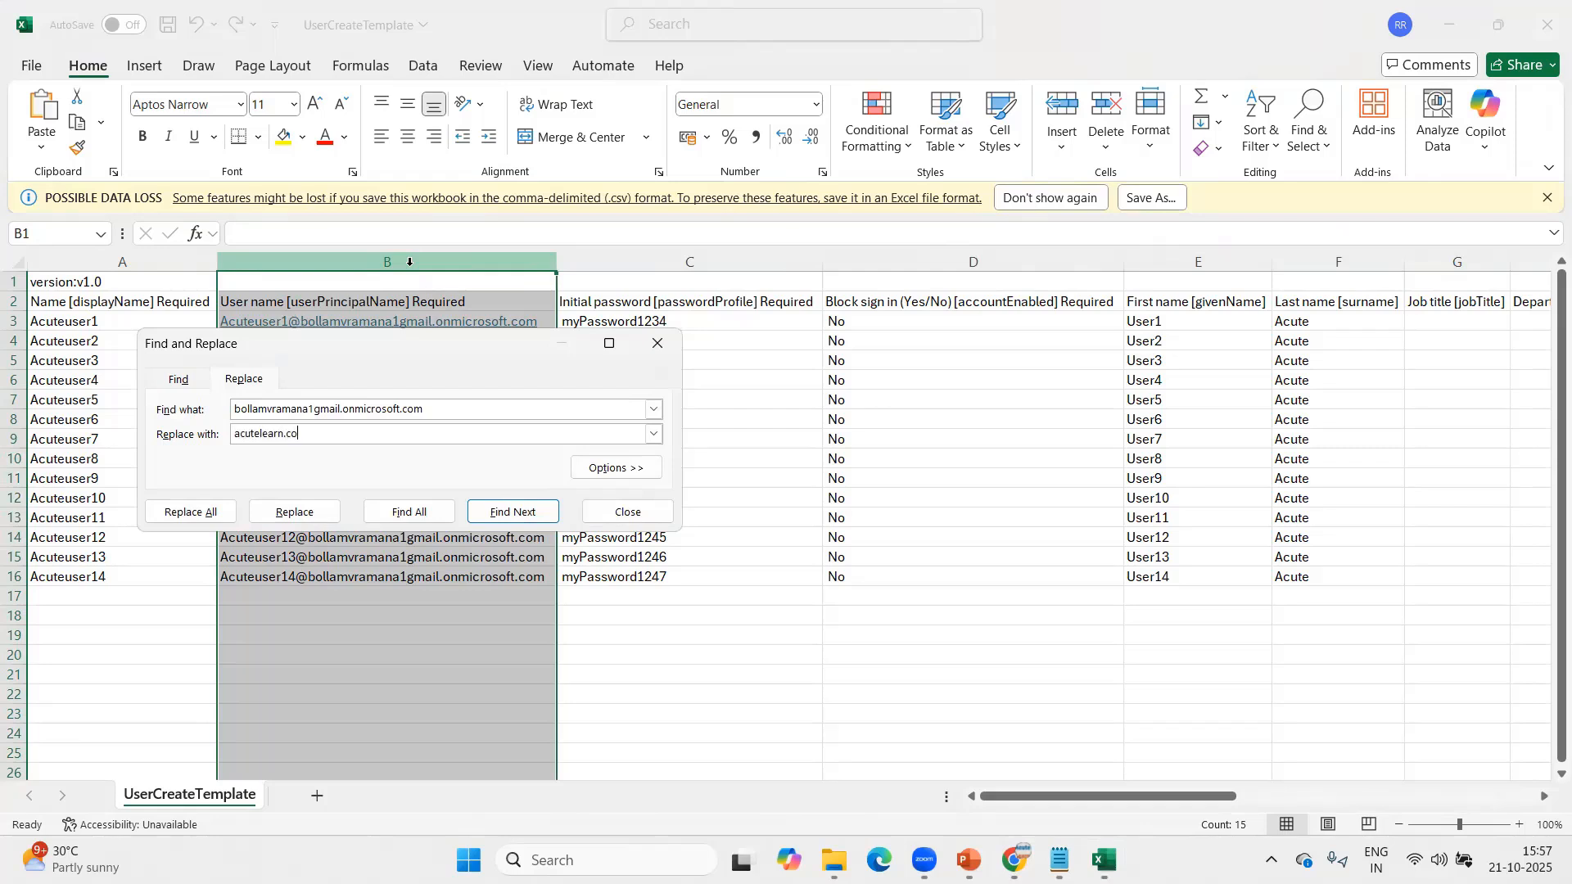
{"action": "left_click", "coordinate": [197, 514]}
{"action": "left_click", "coordinate": [789, 484]}
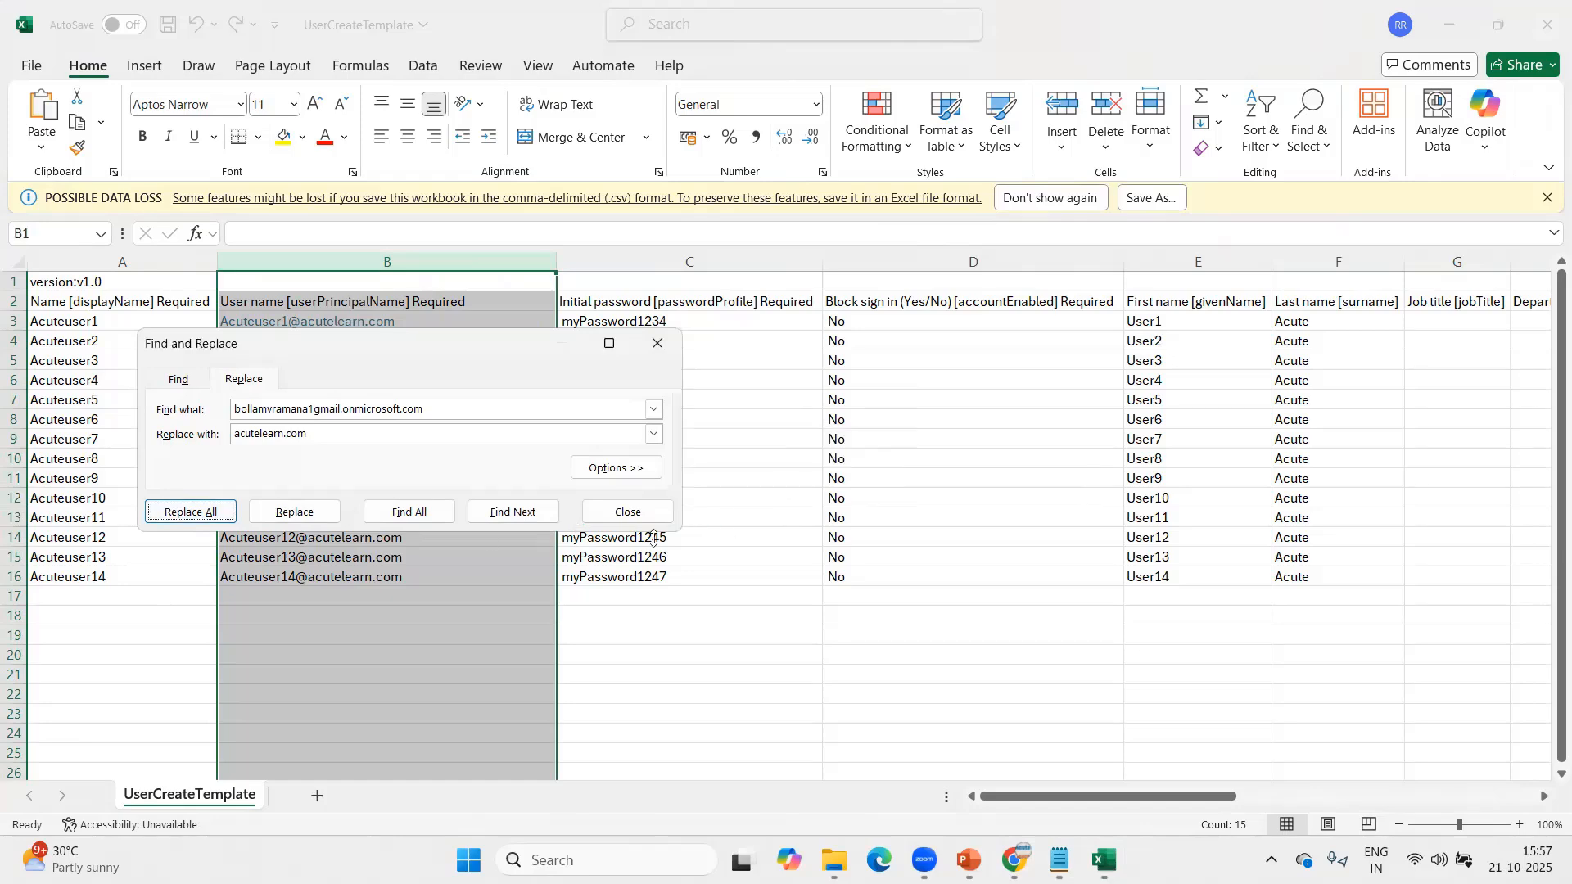
{"action": "left_click", "coordinate": [632, 515]}
{"action": "left_click", "coordinate": [592, 635]}
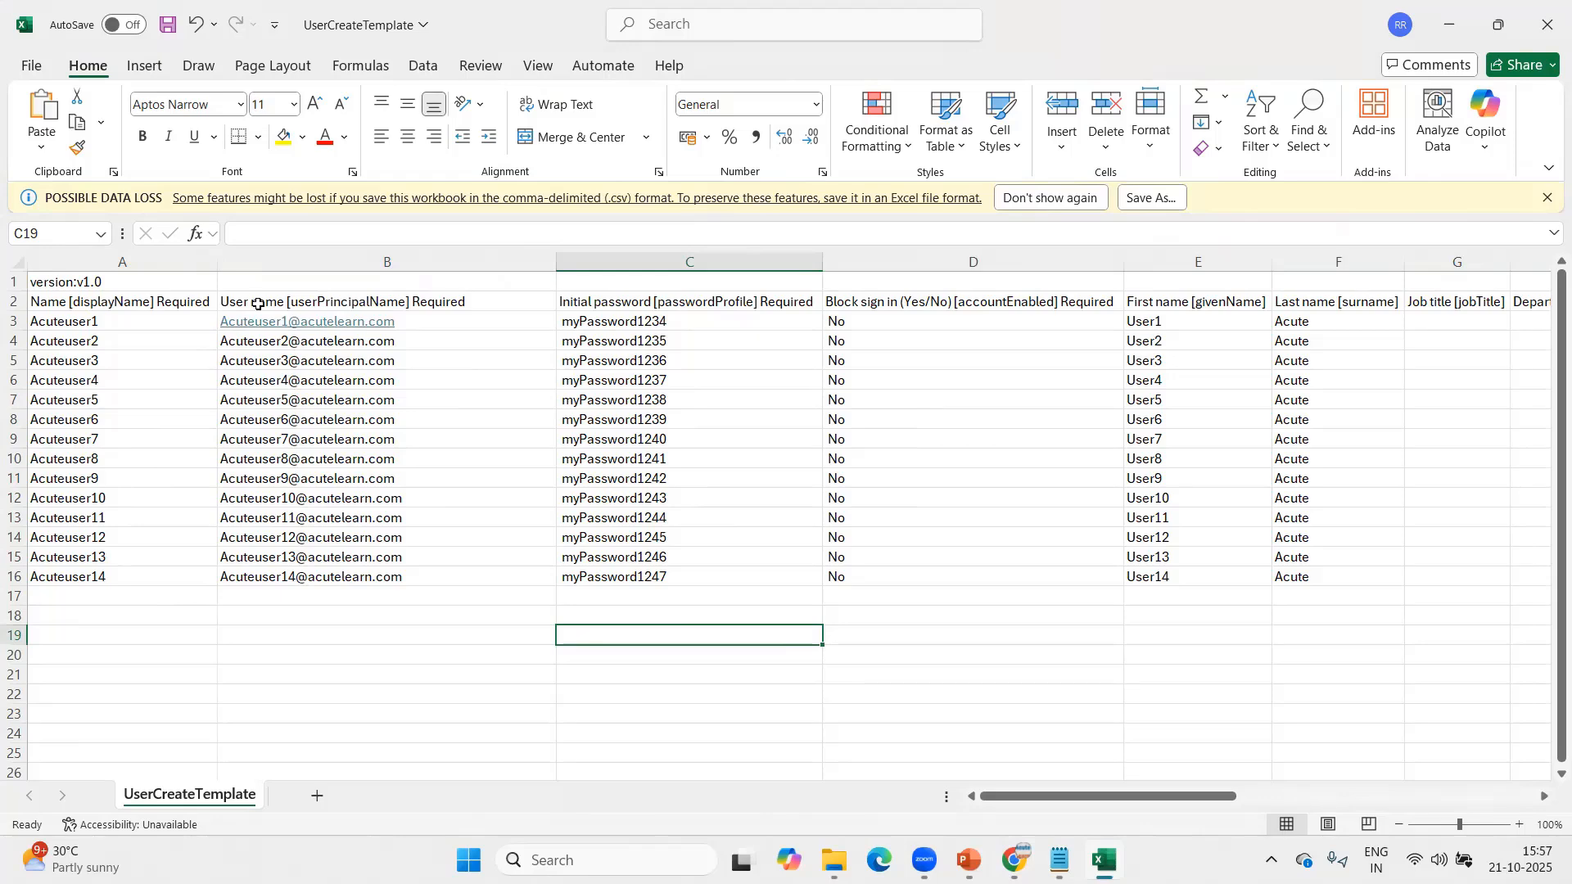
Step: Save the edited CSV and close Excel
{"action": "left_click", "coordinate": [31, 64]}
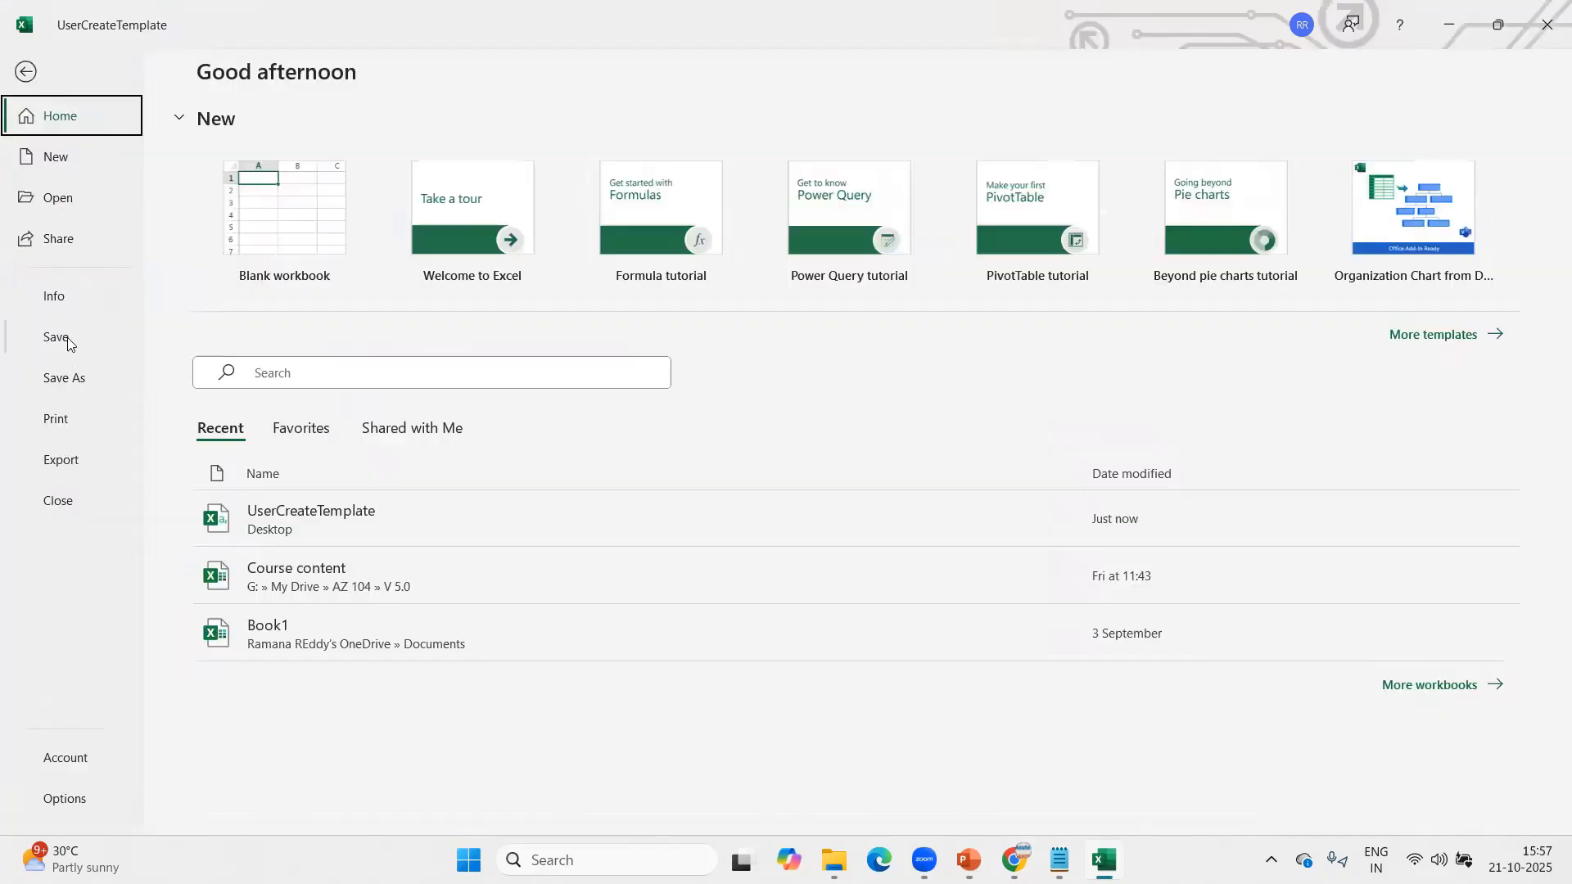
{"action": "left_click", "coordinate": [57, 336]}
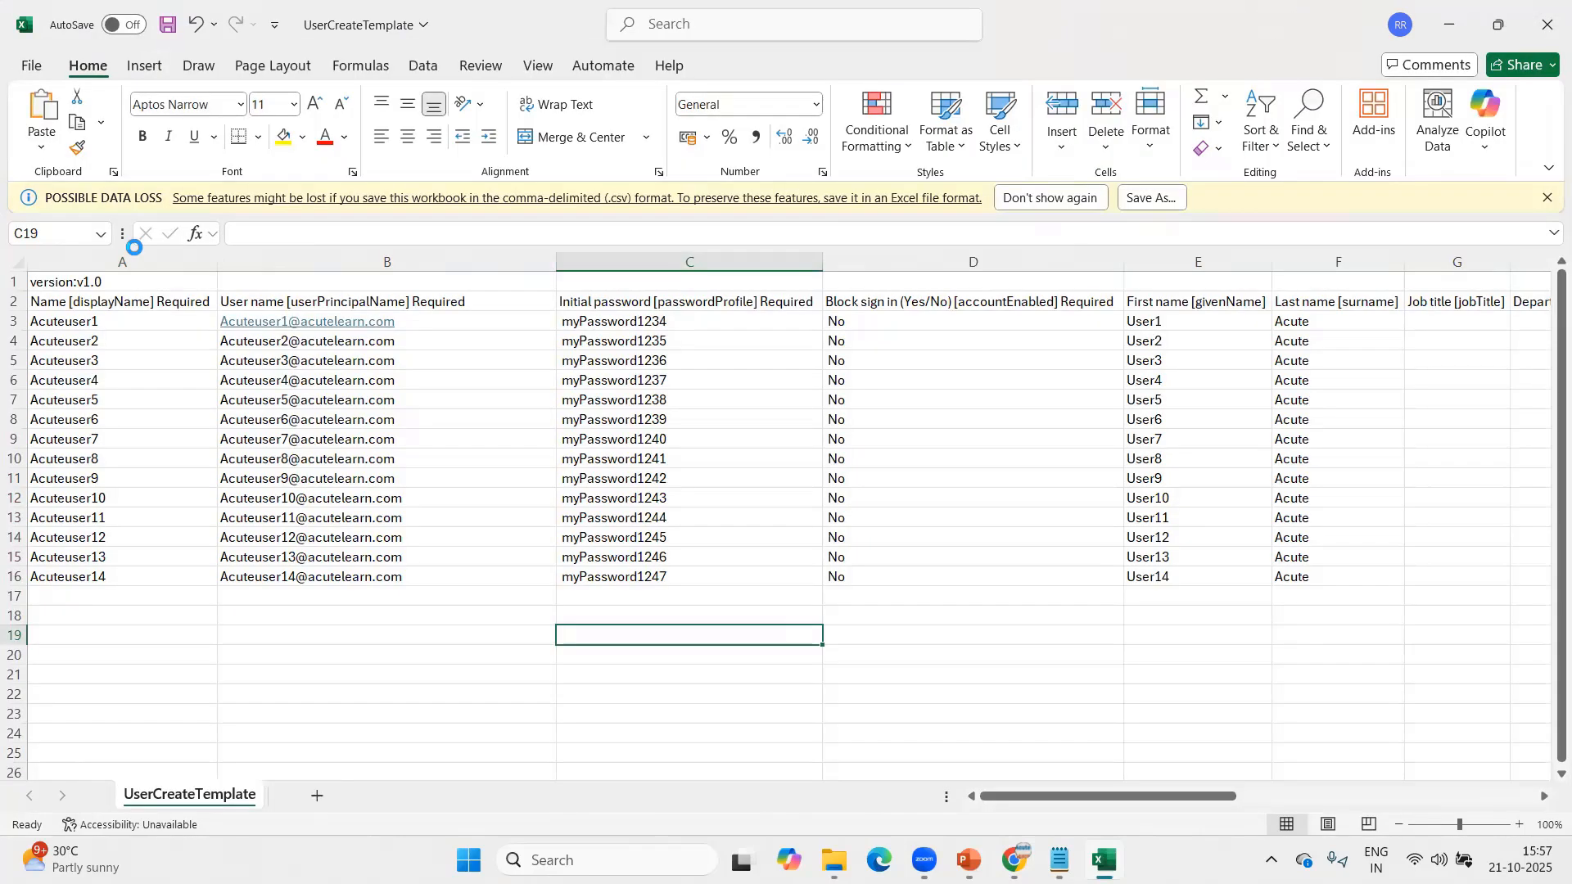
{"action": "right_click", "coordinate": [577, 20]}
{"action": "left_click", "coordinate": [638, 141]}
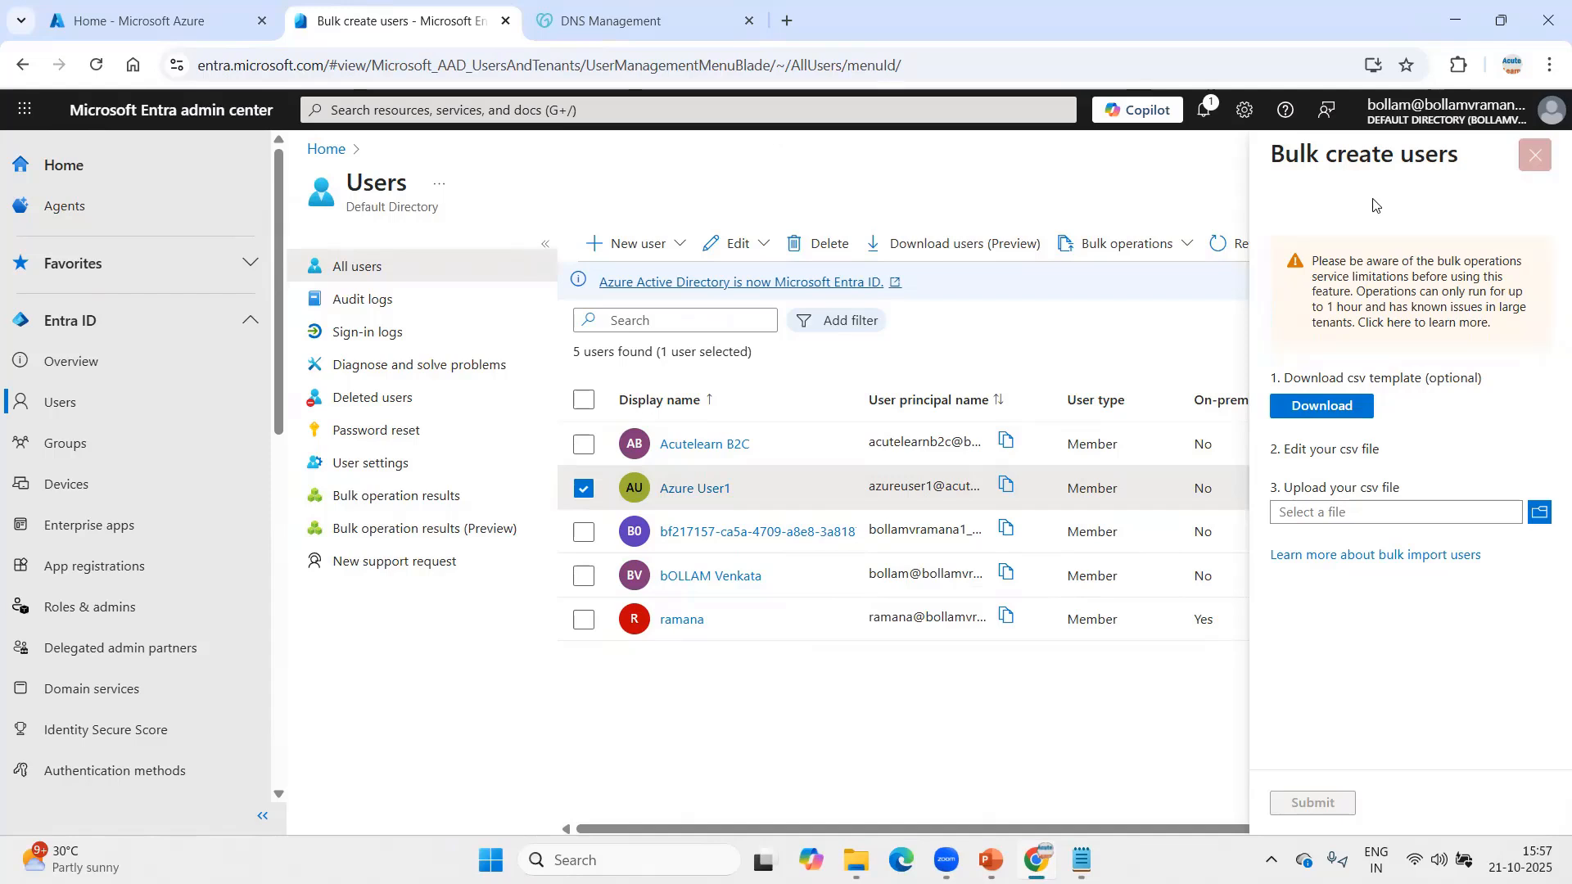
Step: Upload the edited UserCreateTemplate.csv in Bulk create users and submit the job
{"action": "left_click", "coordinate": [1535, 156]}
{"action": "left_click", "coordinate": [1178, 244]}
{"action": "left_click", "coordinate": [1116, 318]}
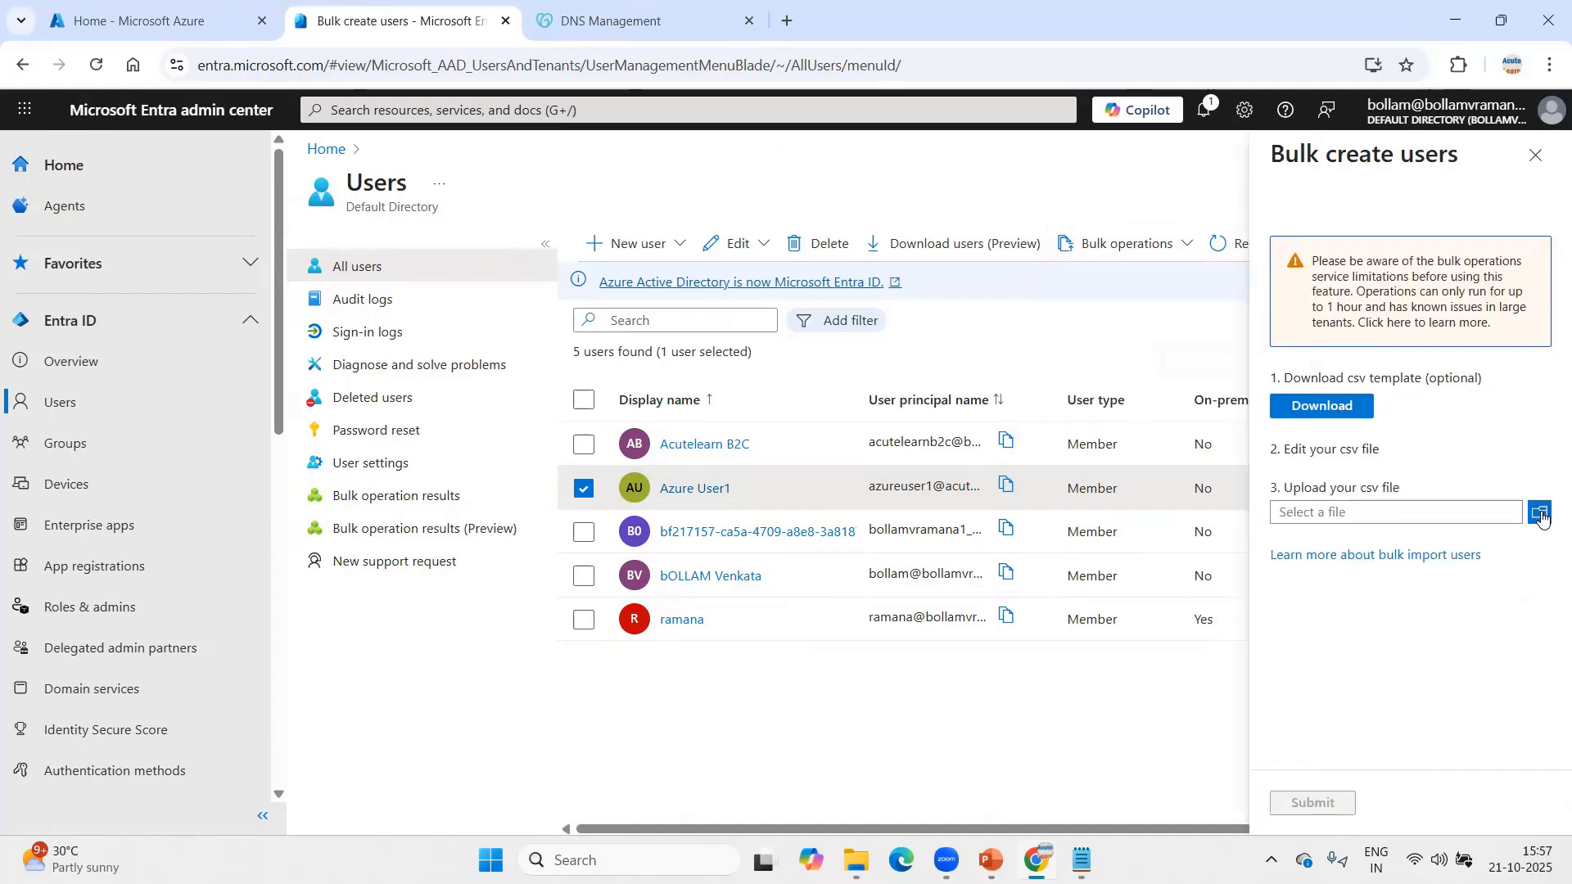
{"action": "left_click", "coordinate": [1541, 513]}
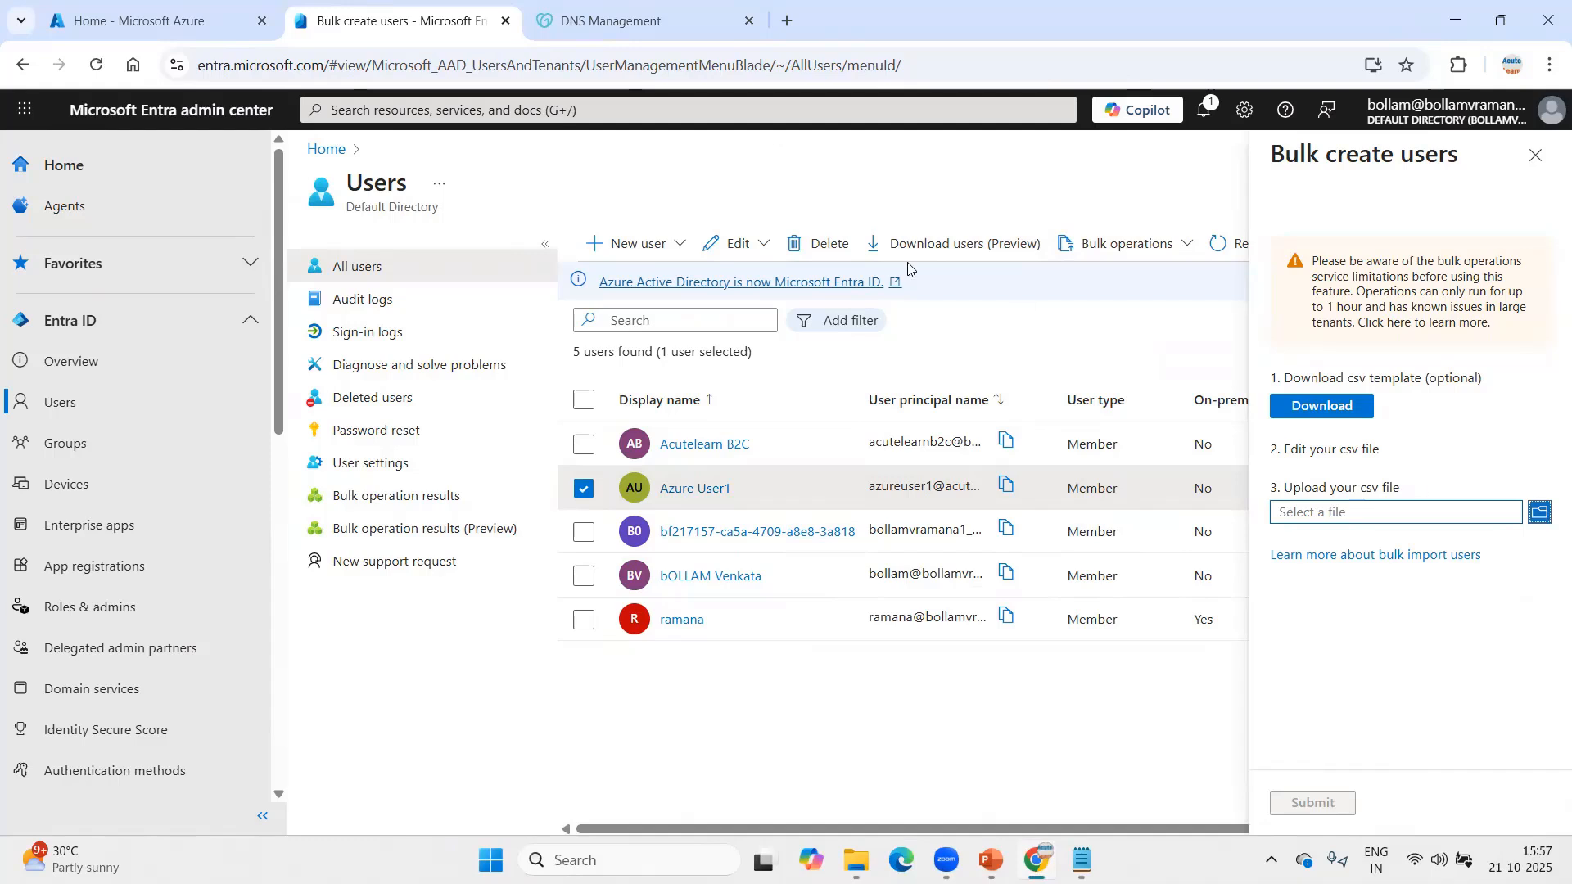
{"action": "left_click", "coordinate": [1439, 518]}
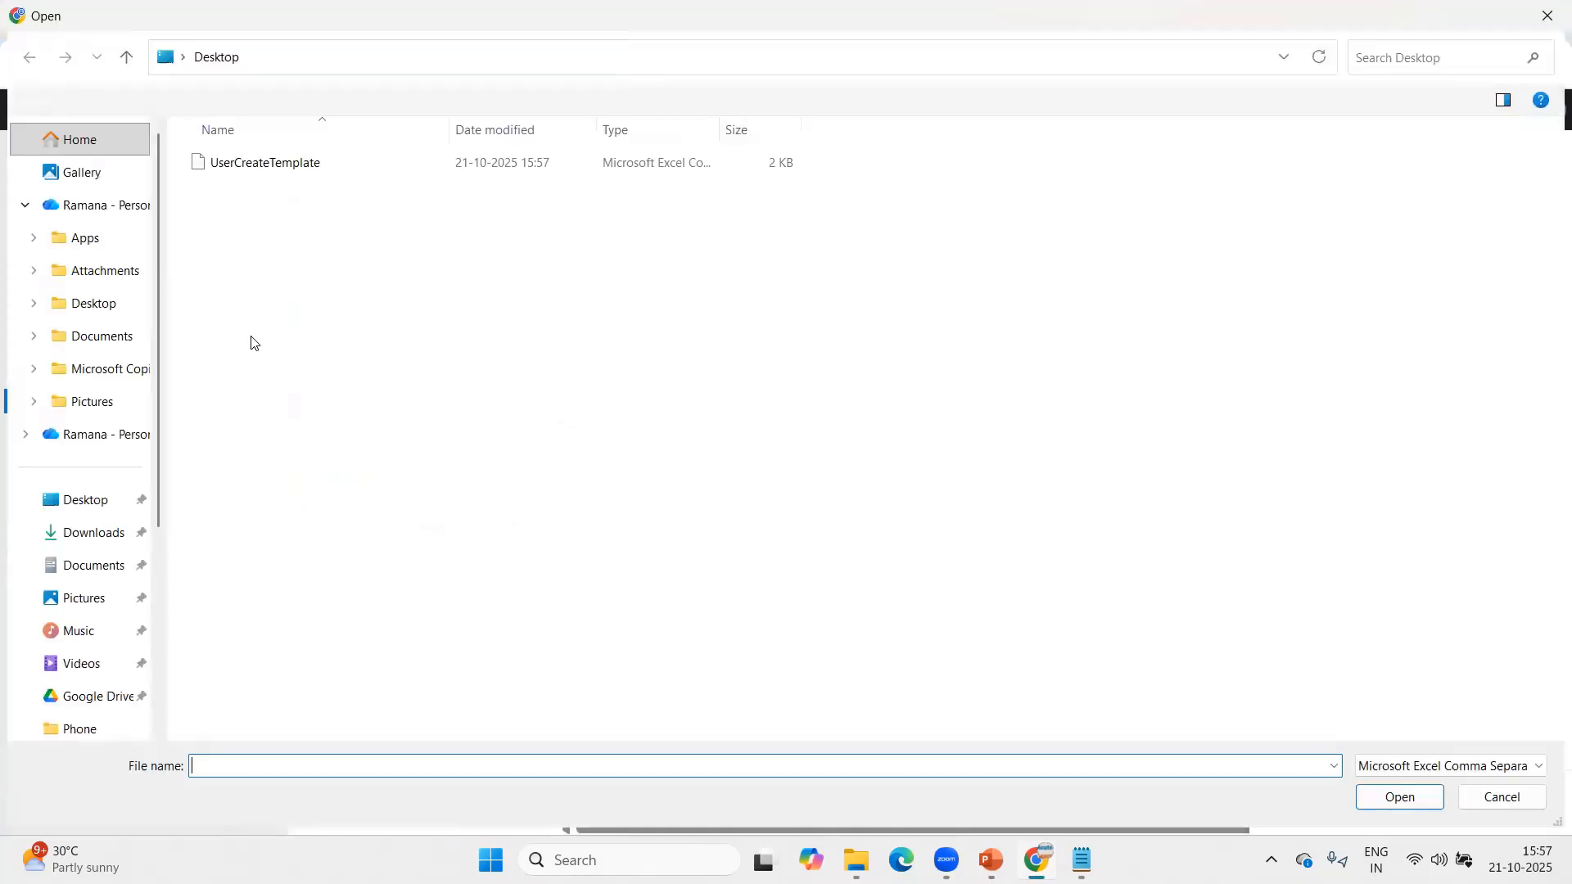
{"action": "left_click", "coordinate": [279, 164]}
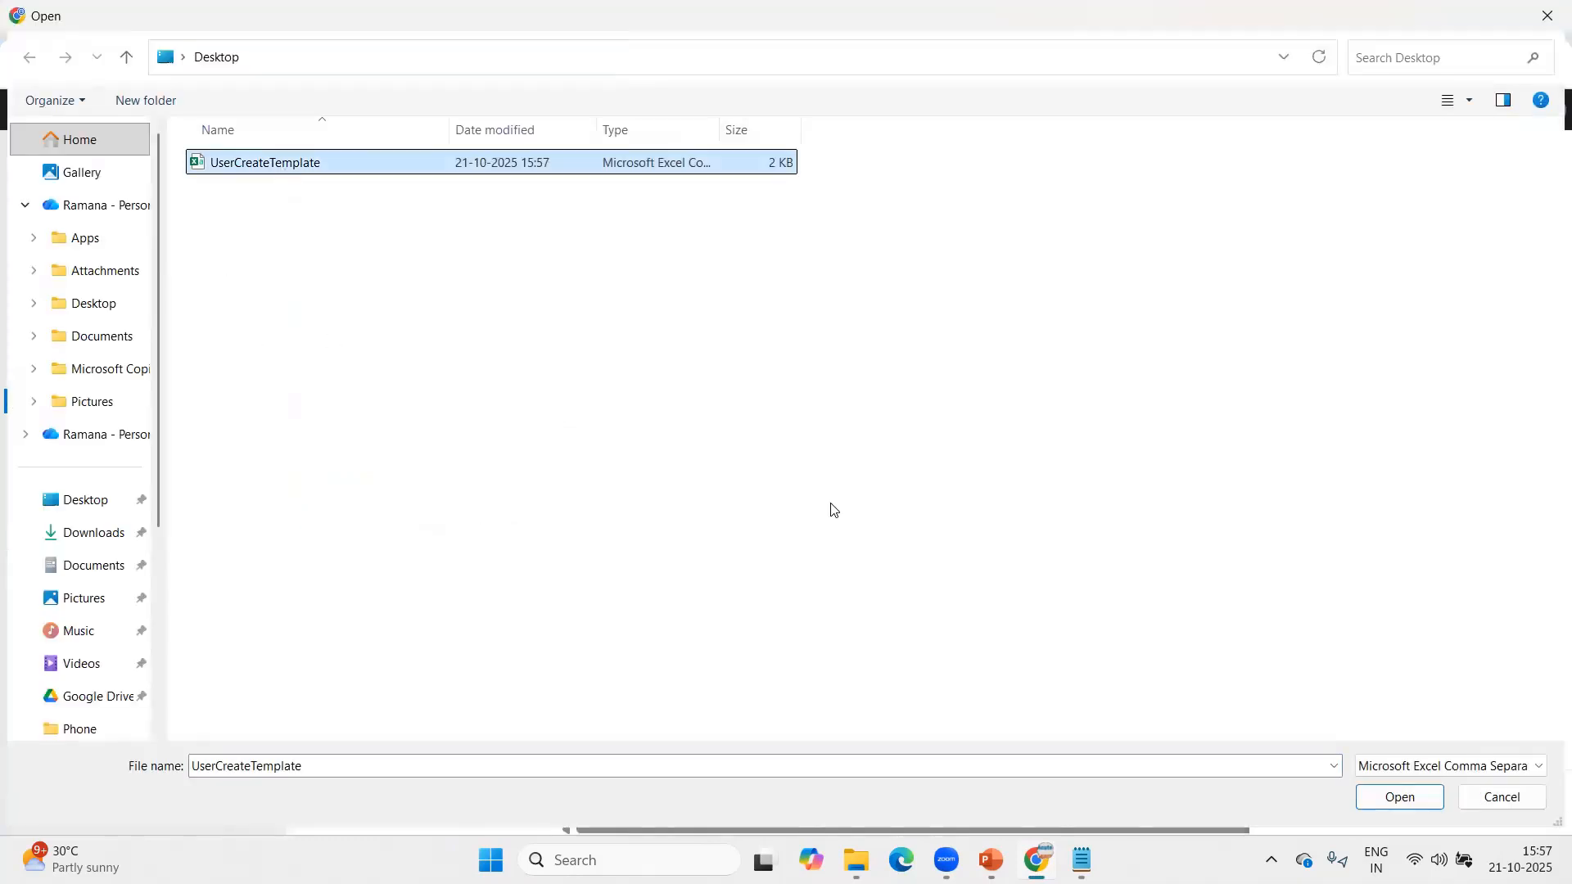
{"action": "left_click", "coordinate": [1419, 807]}
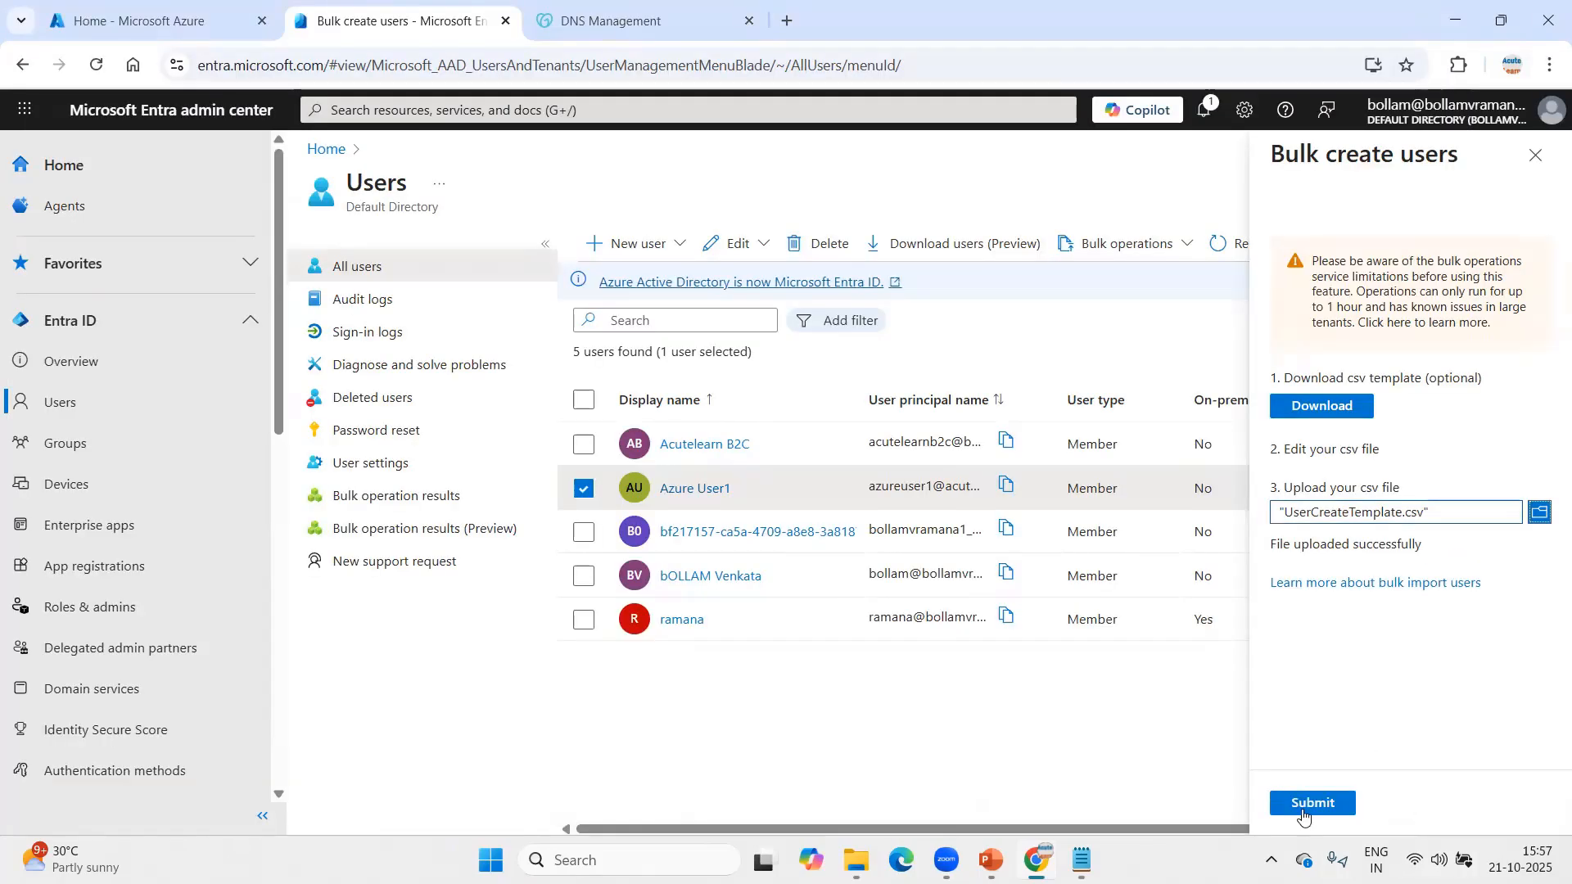
{"action": "left_click", "coordinate": [1304, 807]}
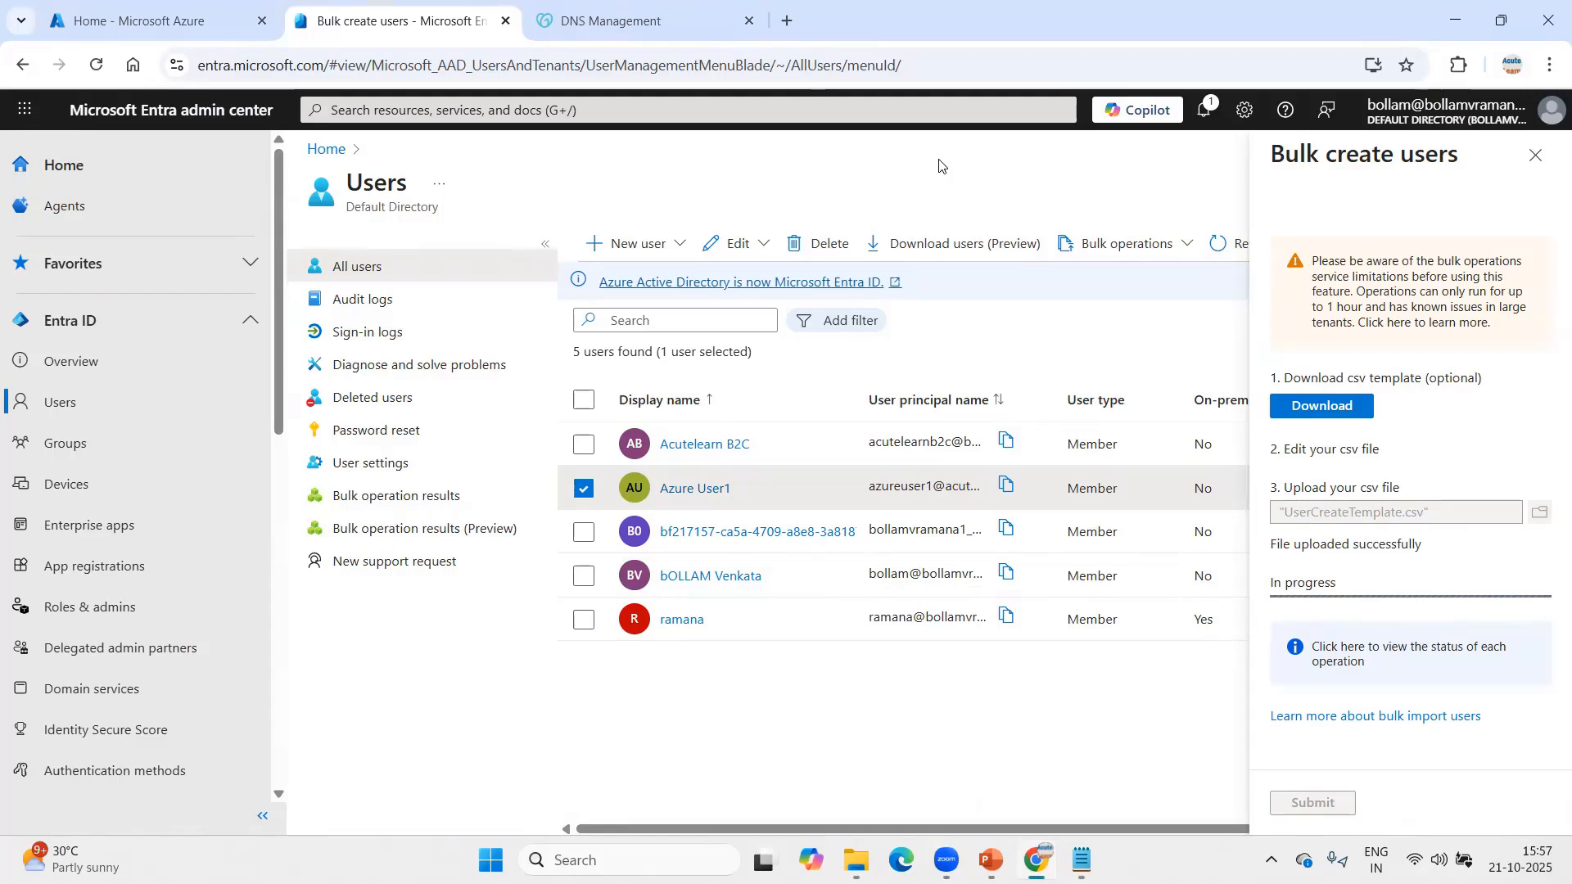
Step: Check notifications, open Bulk operation results, and refresh until the job shows completed at 3:57:49 PM
{"action": "left_click", "coordinate": [1208, 112]}
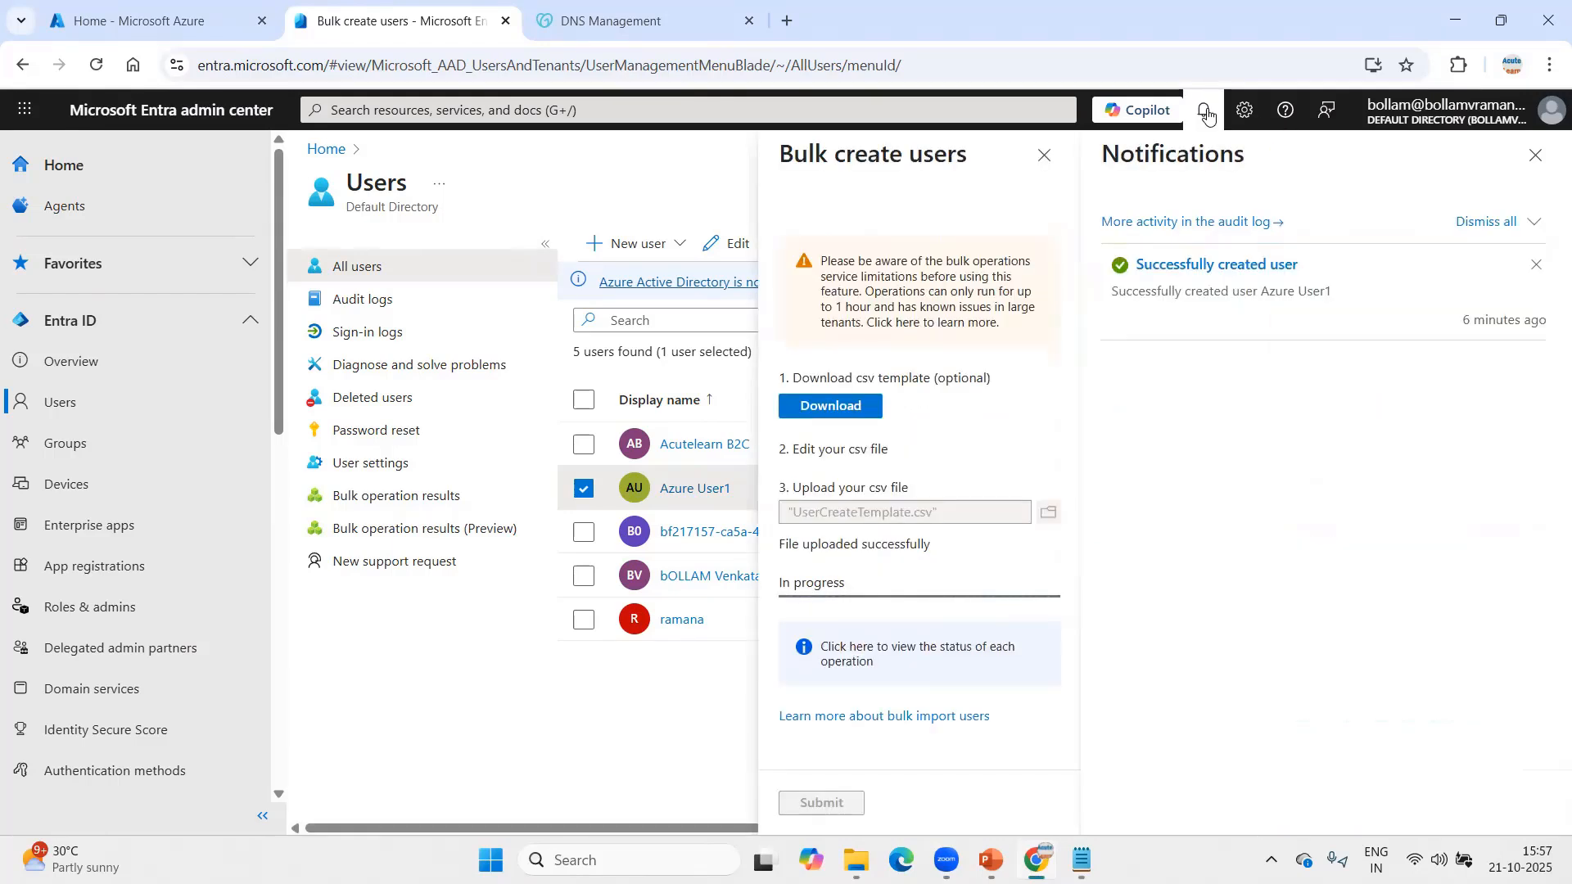
{"action": "left_click", "coordinate": [1533, 158]}
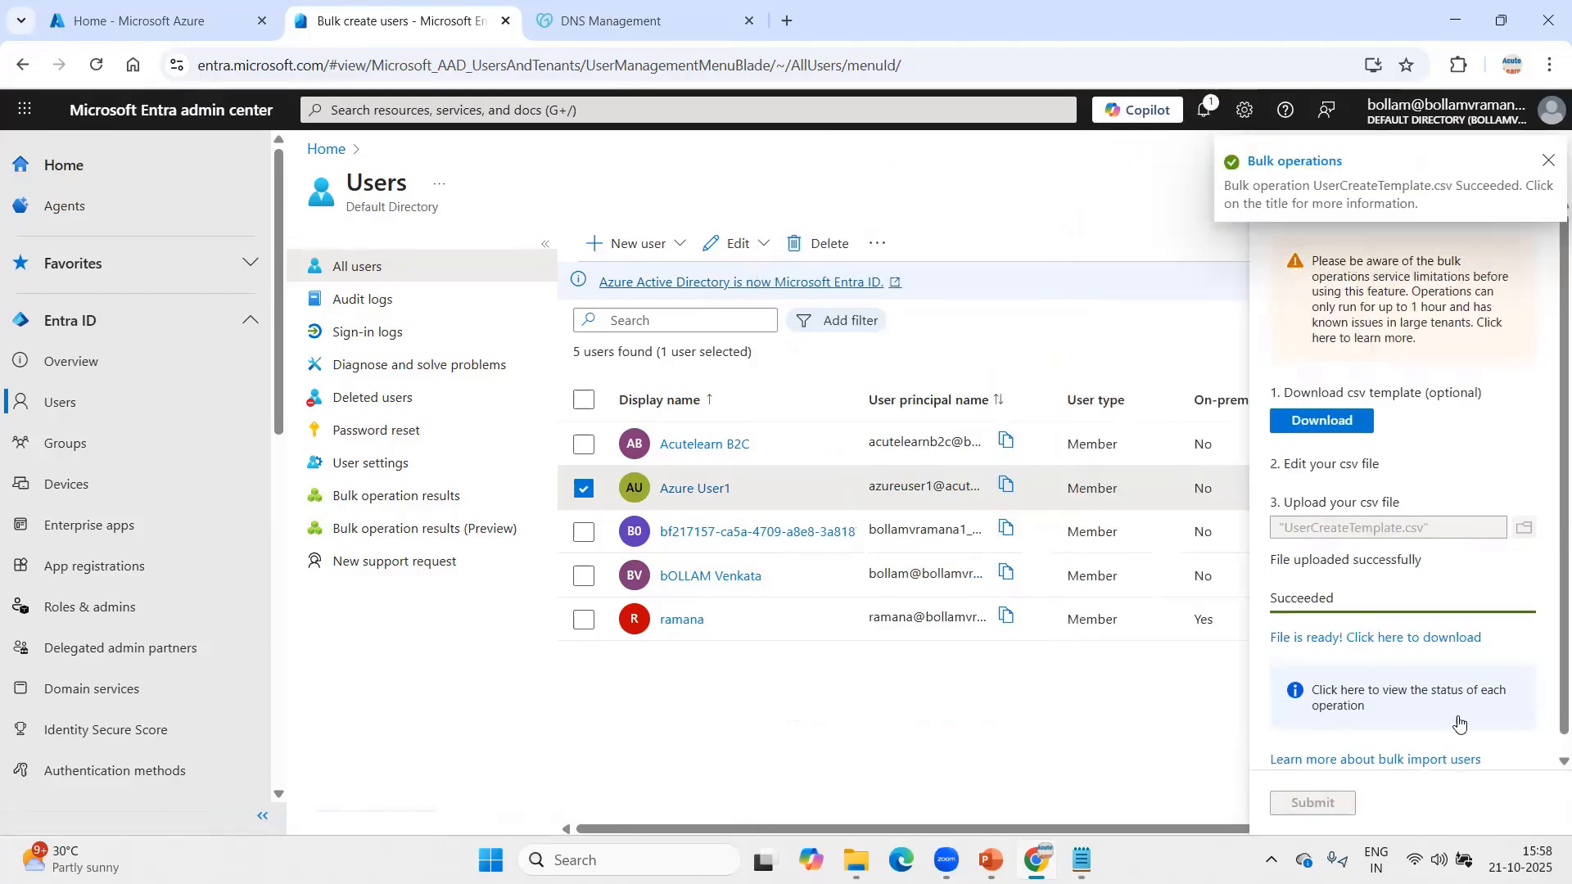
{"action": "left_click", "coordinate": [1442, 698]}
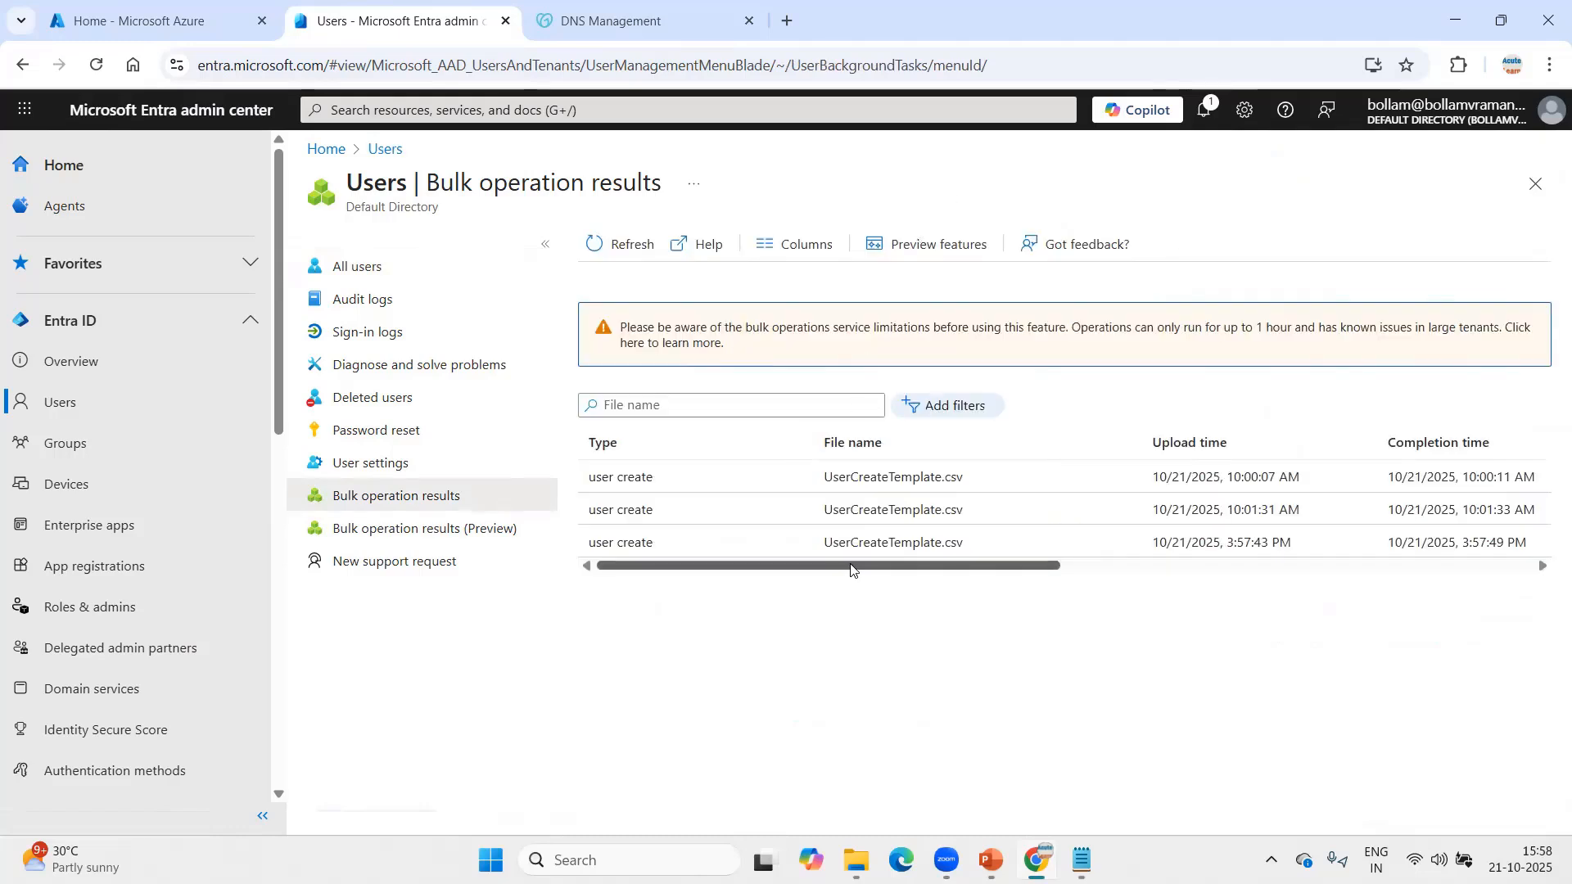
{"action": "left_click_drag", "start_coordinate": [851, 567], "coordinate": [1250, 574]}
{"action": "left_click", "coordinate": [1539, 567]}
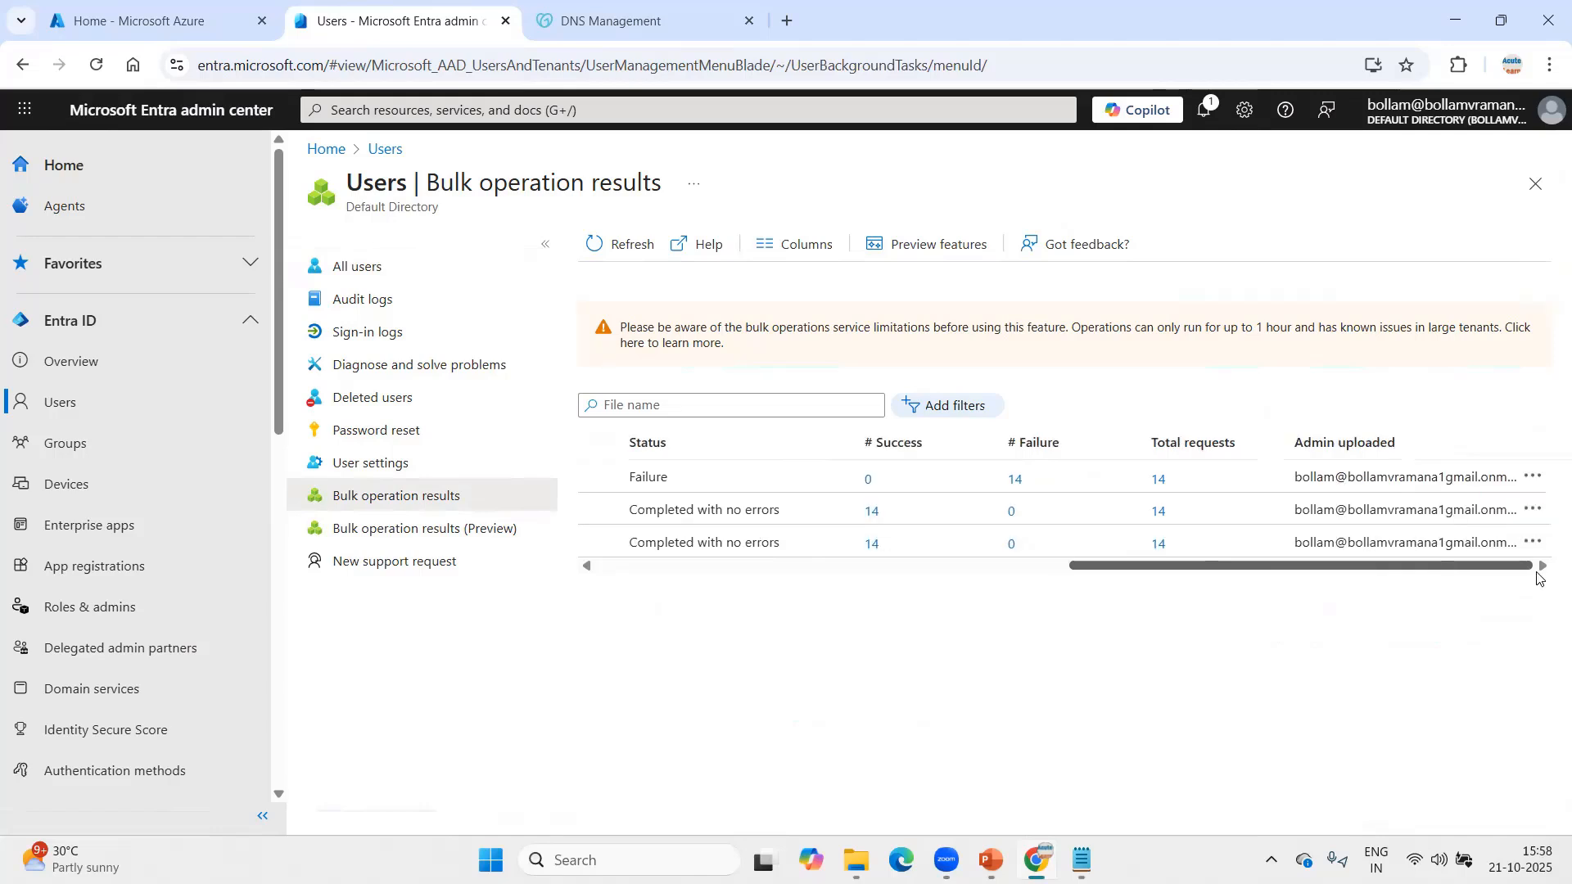
{"action": "left_click", "coordinate": [827, 566]}
{"action": "left_click", "coordinate": [626, 250]}
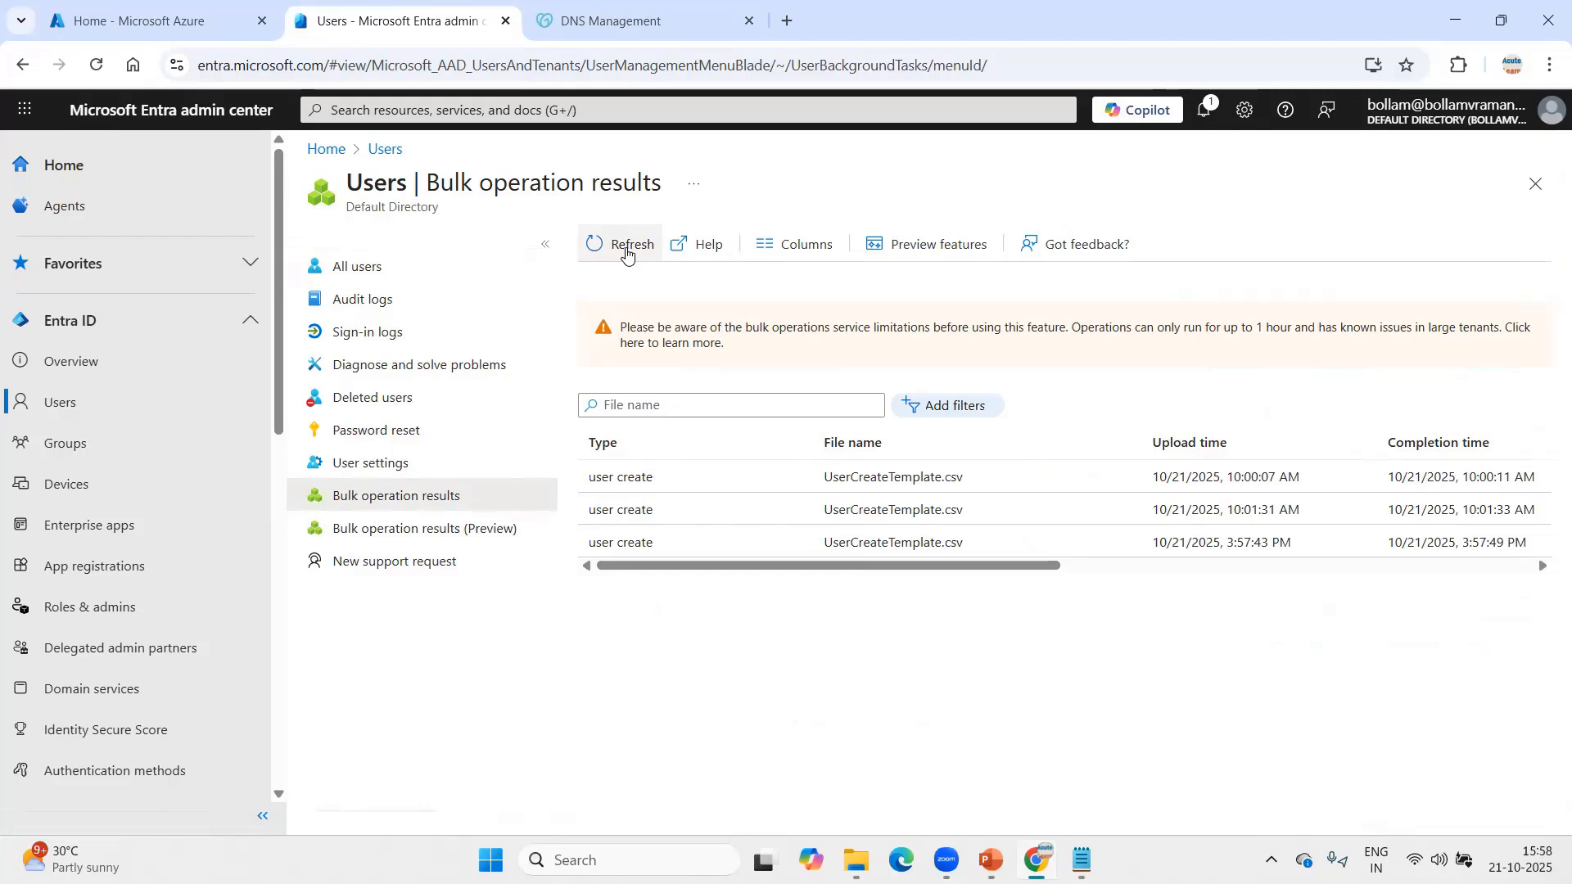
{"action": "left_click", "coordinate": [627, 250]}
Step: Scroll the All users list to see the 19 users including Acuteuser1–14, then switch to the template
{"action": "left_click", "coordinate": [337, 277]}
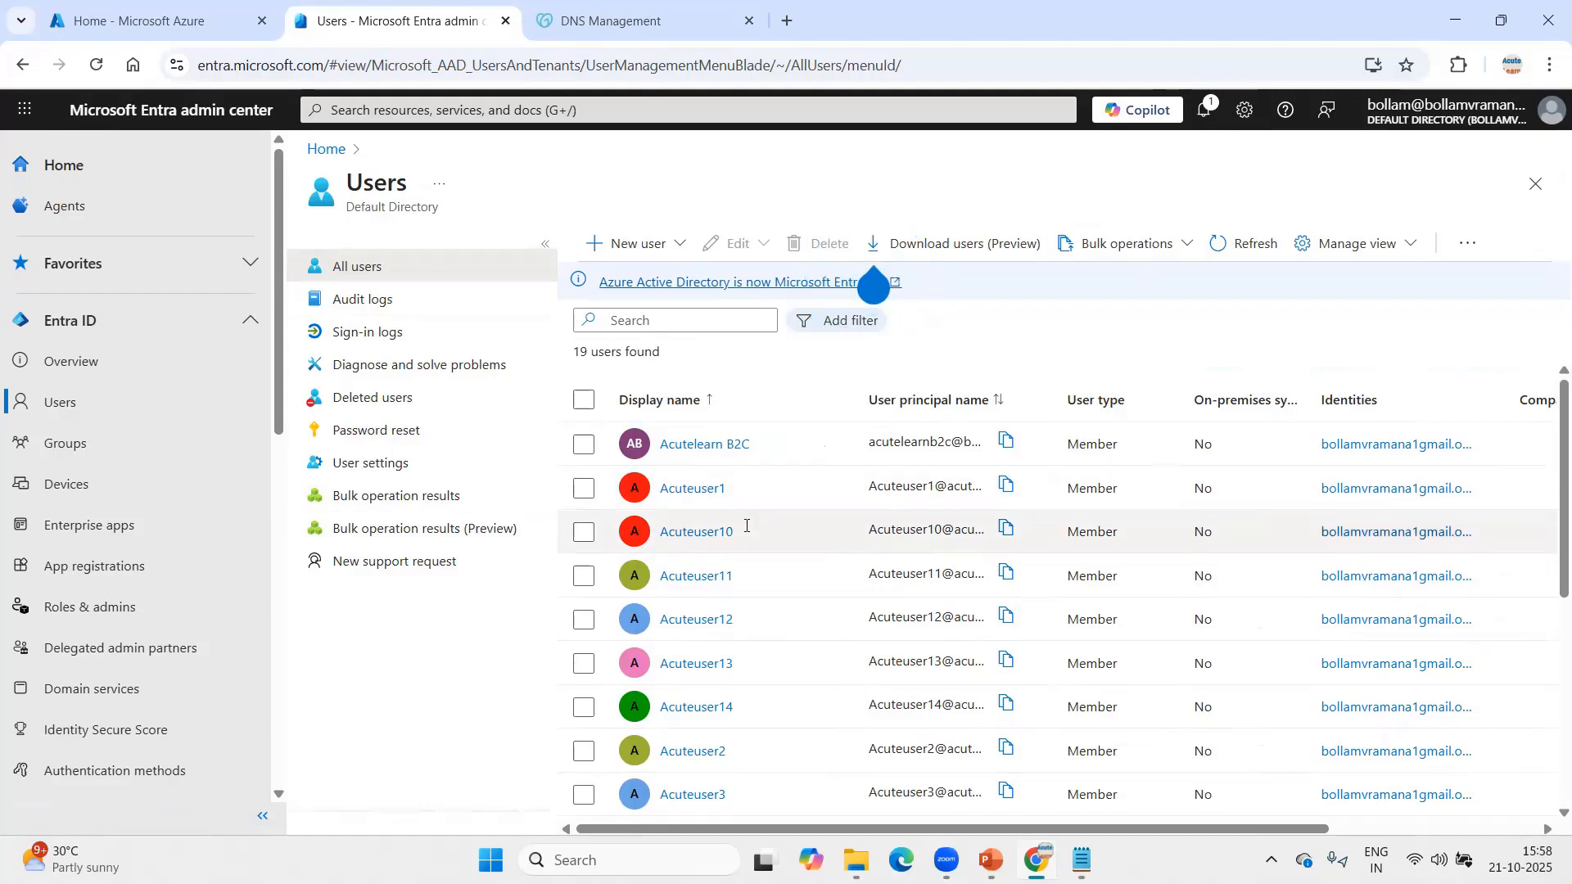
{"action": "scroll", "coordinate": [737, 671], "scroll_direction": "down", "scroll_amount": 5}
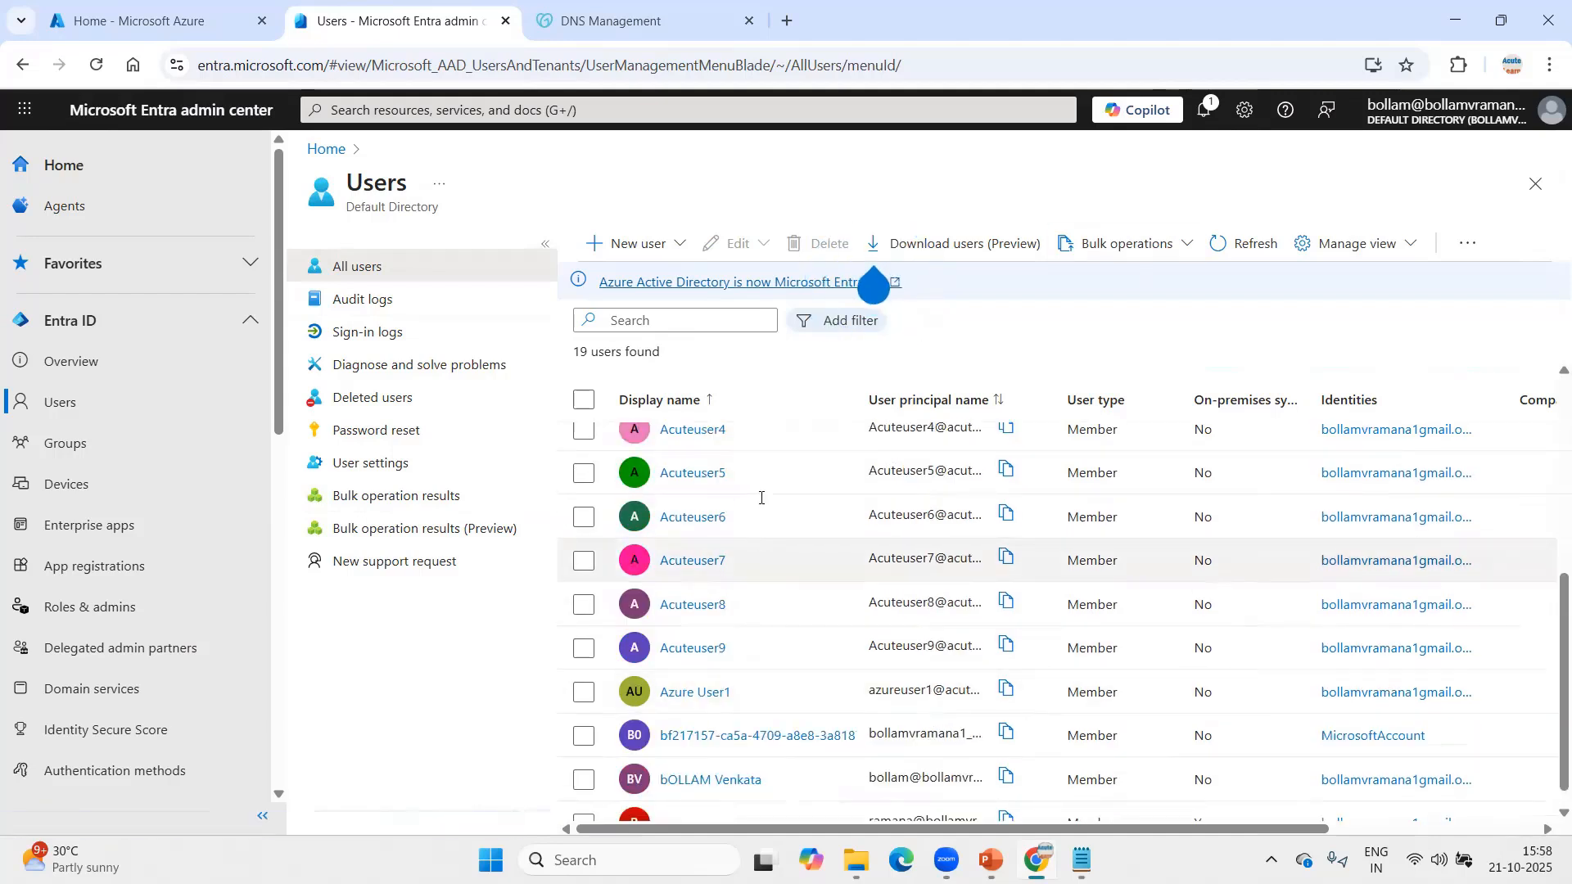
{"action": "scroll", "coordinate": [760, 498], "scroll_direction": "up", "scroll_amount": 5}
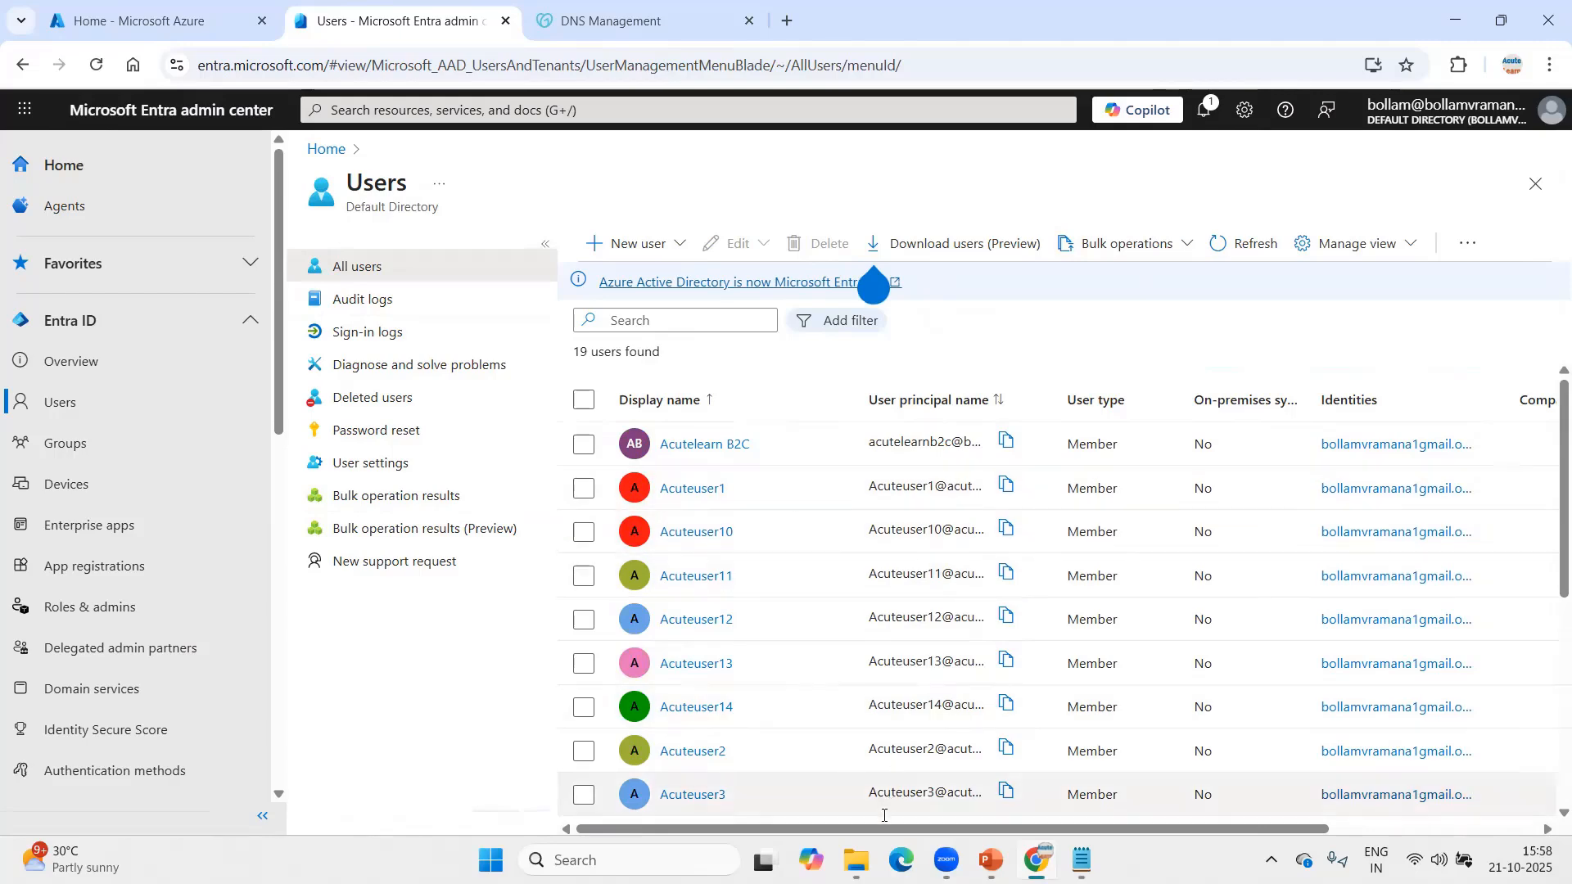
{"action": "key", "text": "alt+Tab"}
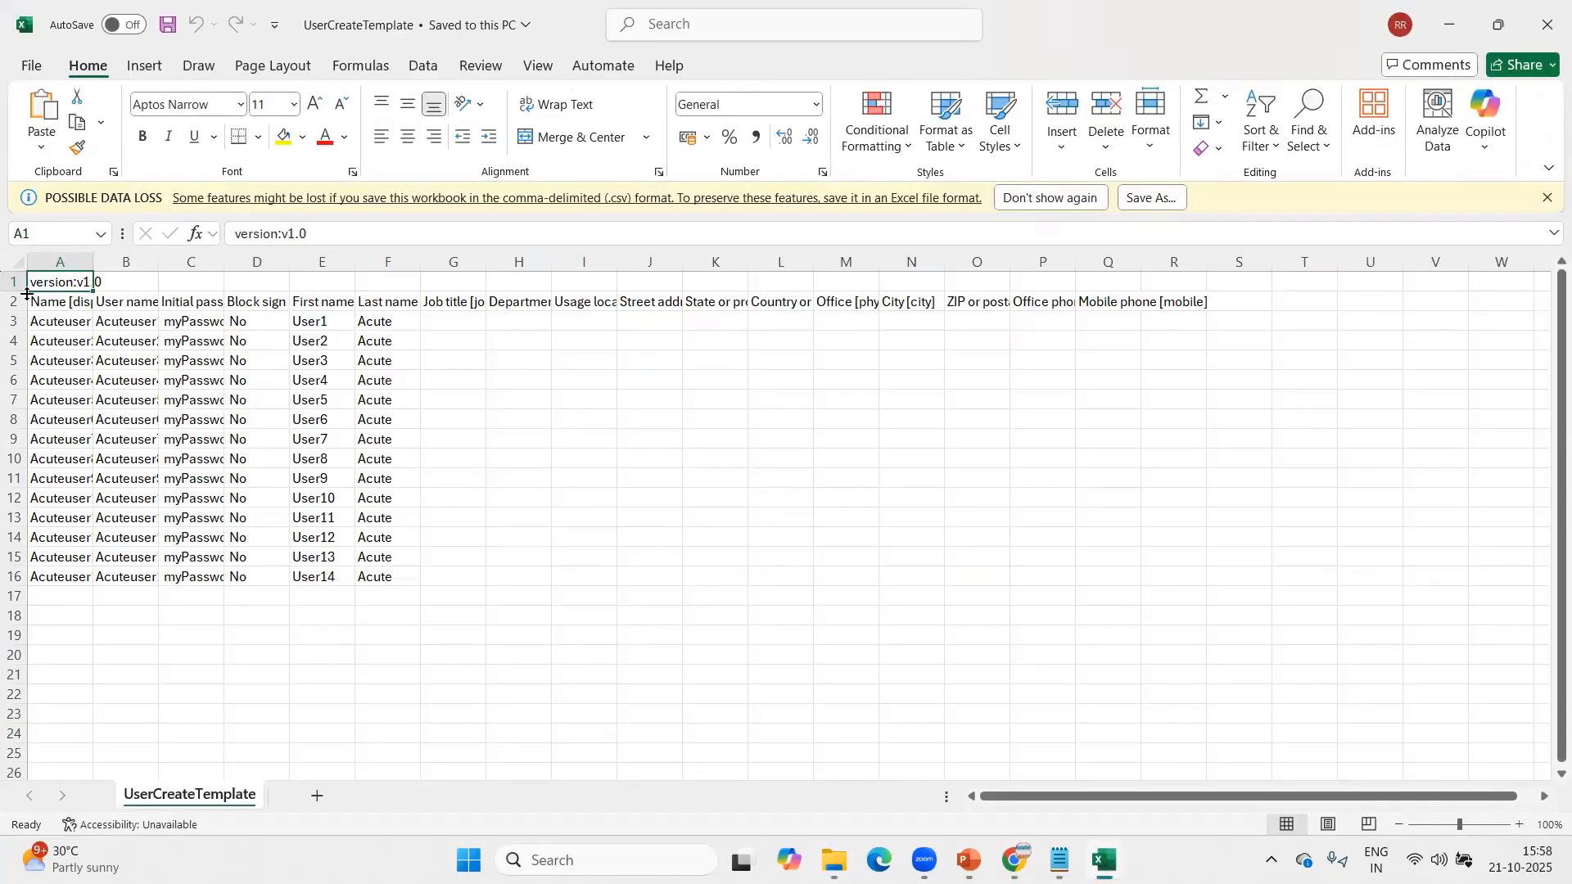
Step: Autofit all template columns, close Excel without saving, and close File Explorer
{"action": "left_click", "coordinate": [16, 261]}
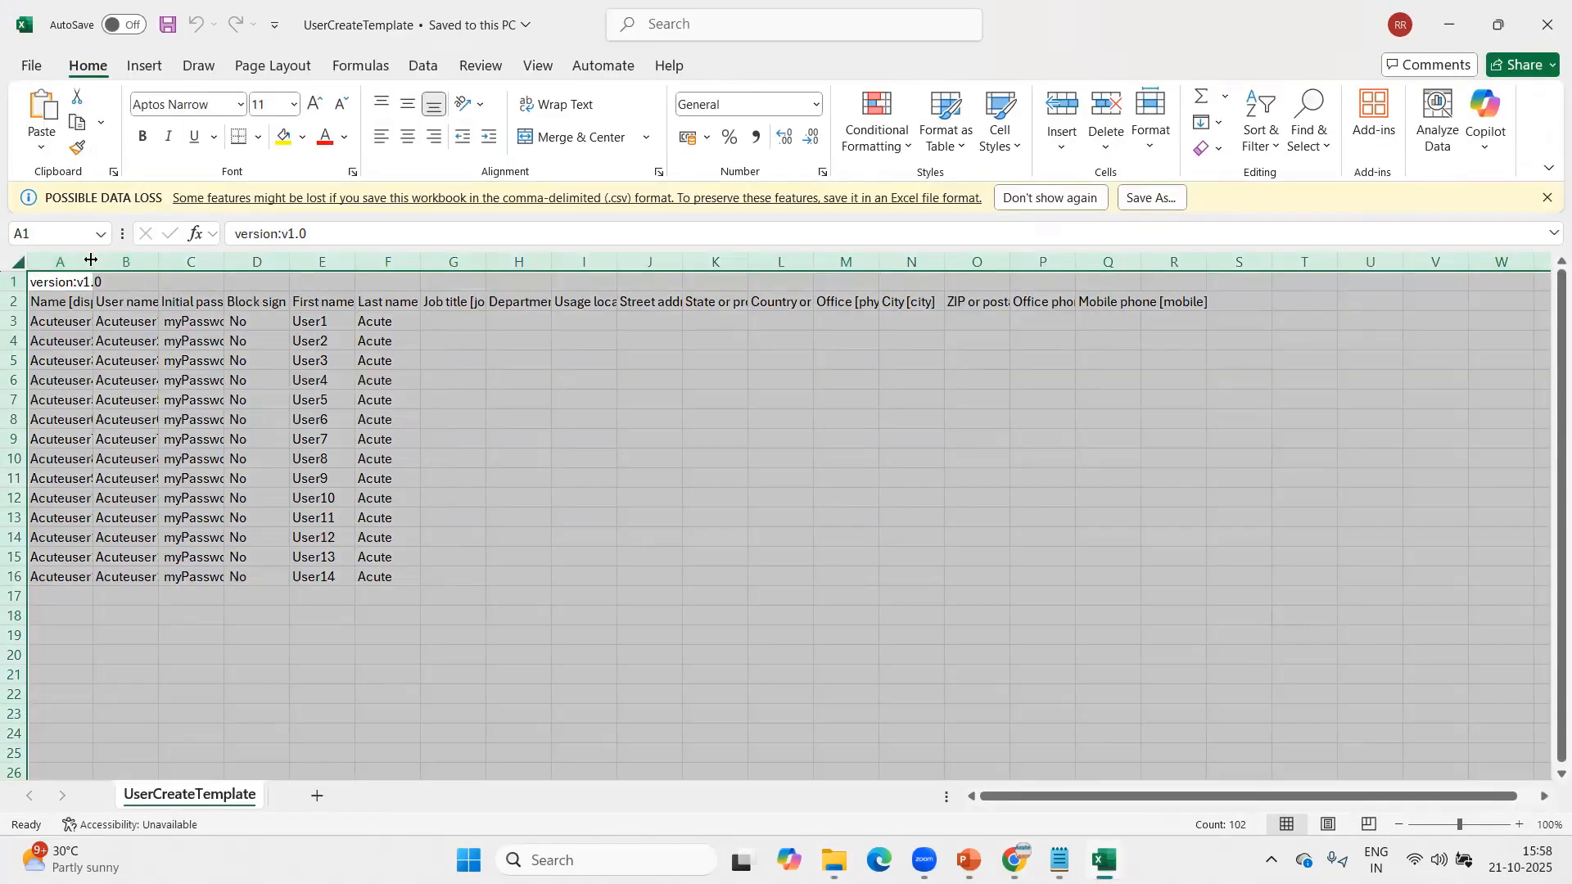
{"action": "double_click", "coordinate": [93, 261]}
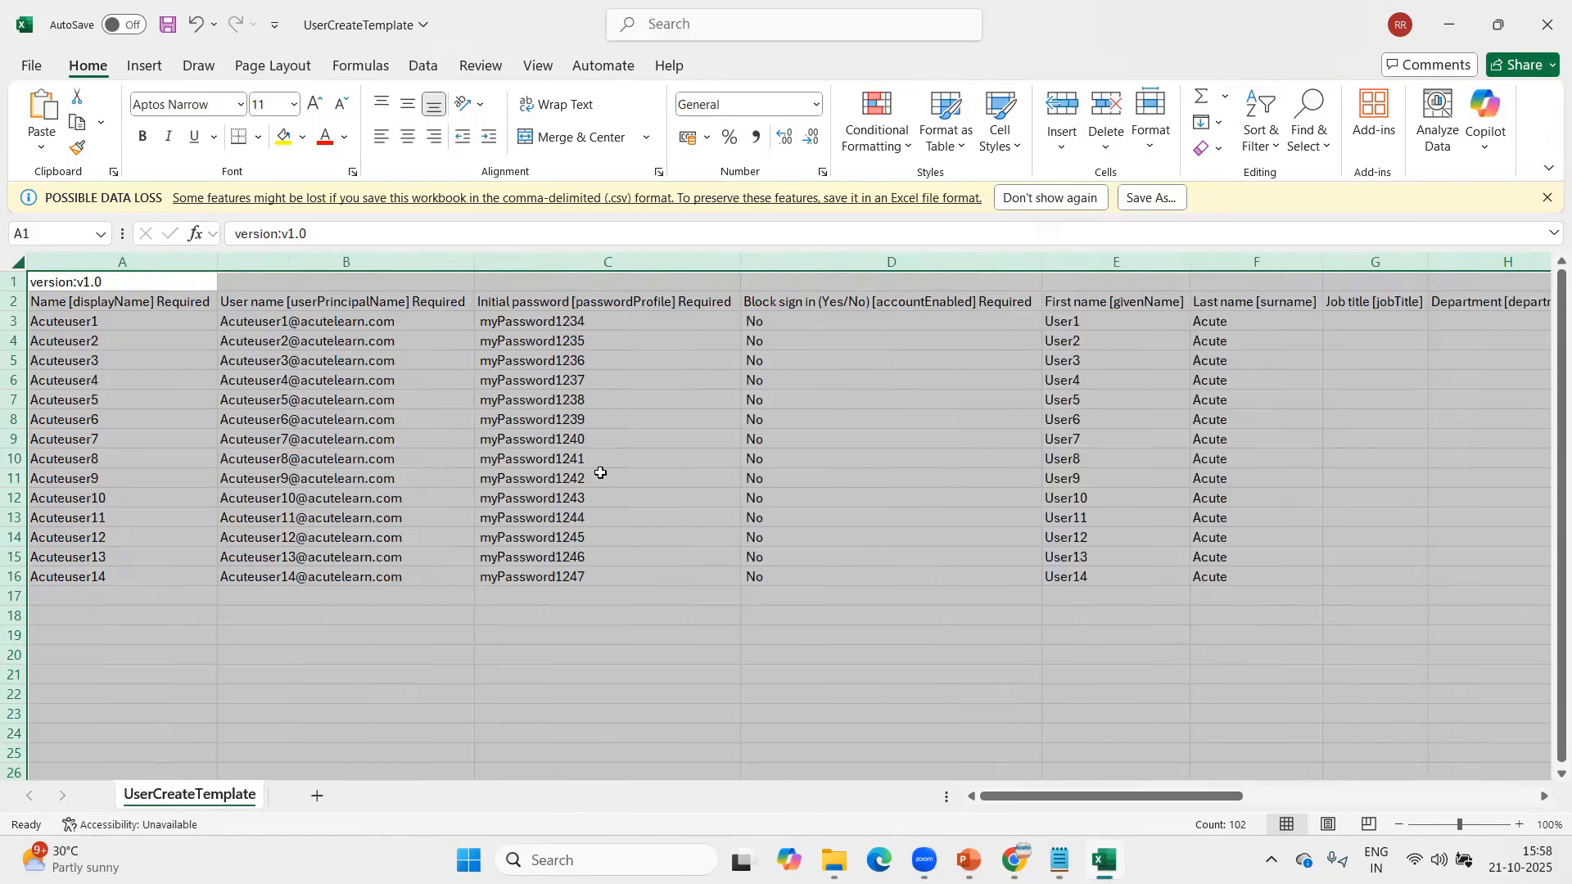
{"action": "right_click", "coordinate": [1097, 13]}
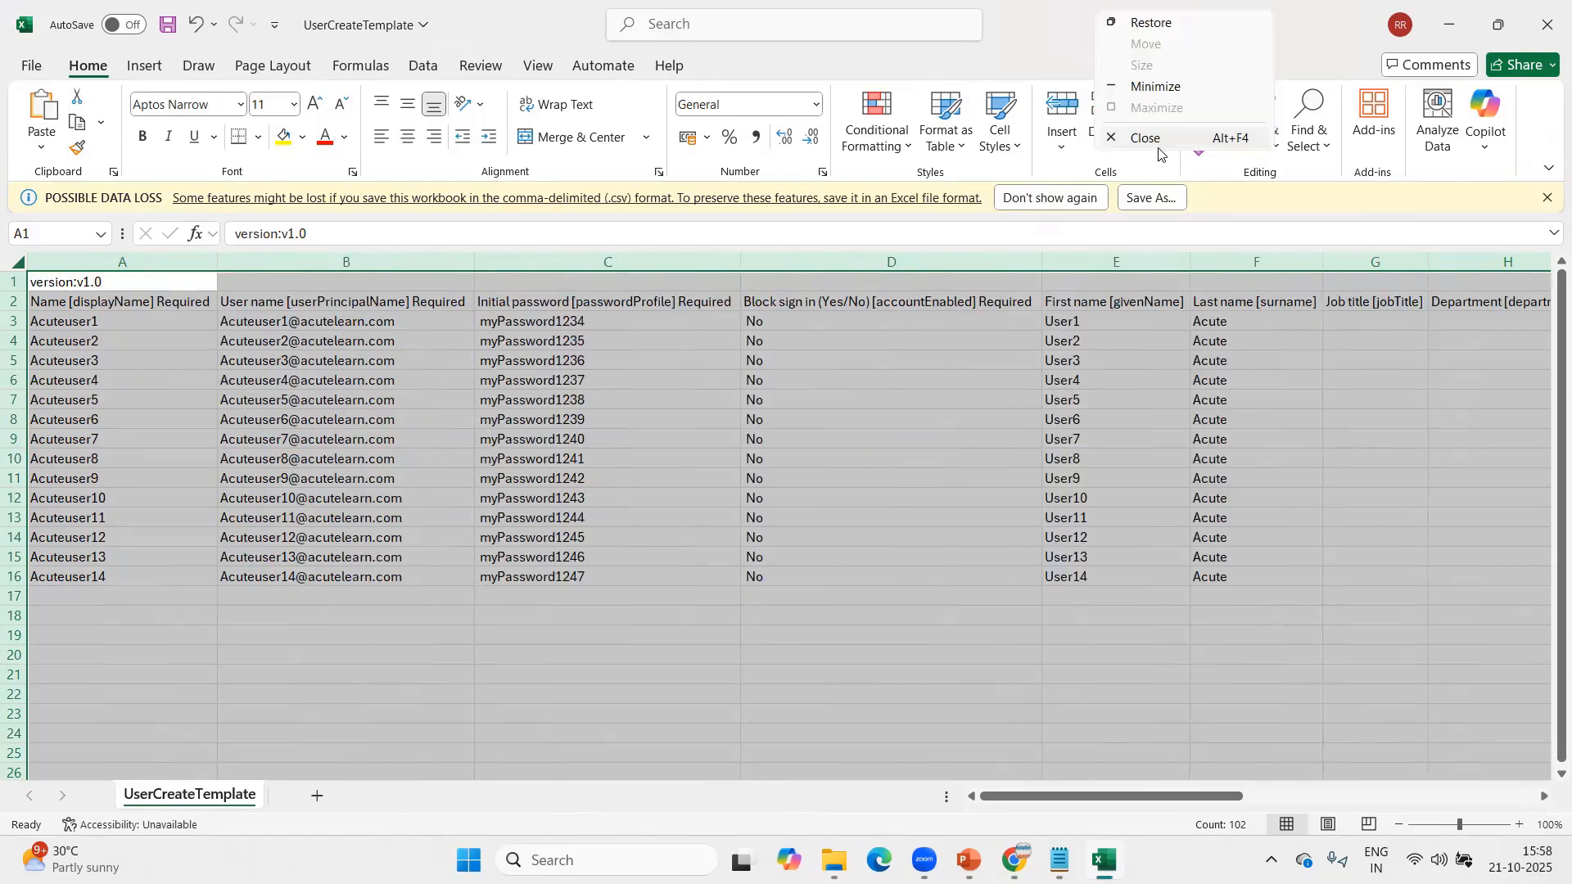
{"action": "left_click", "coordinate": [1158, 138]}
{"action": "left_click", "coordinate": [883, 560]}
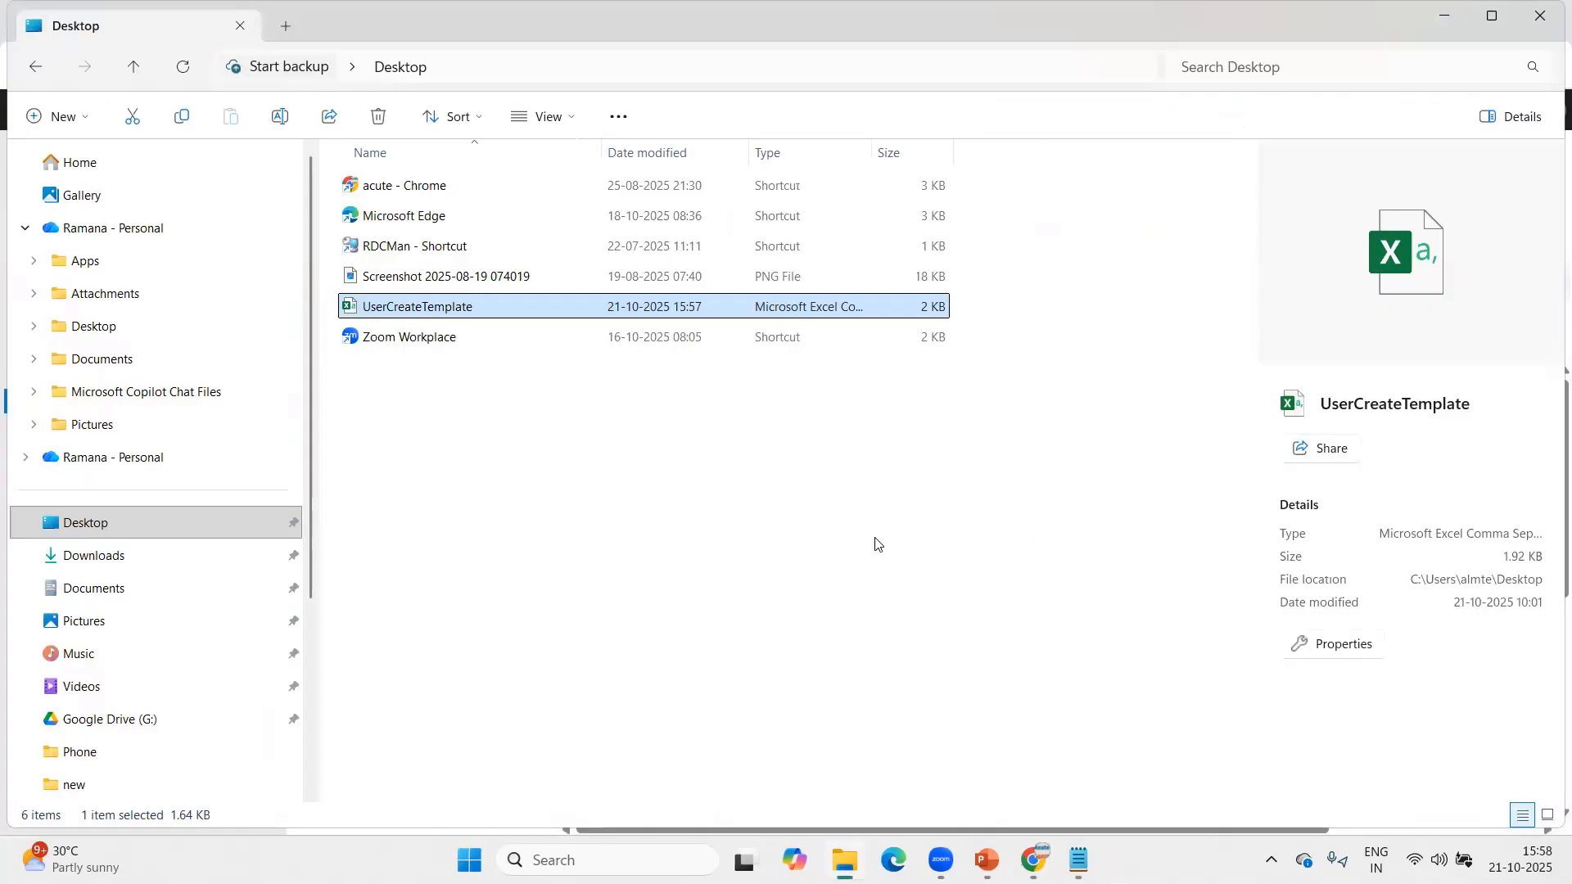
{"action": "right_click", "coordinate": [1272, 37]}
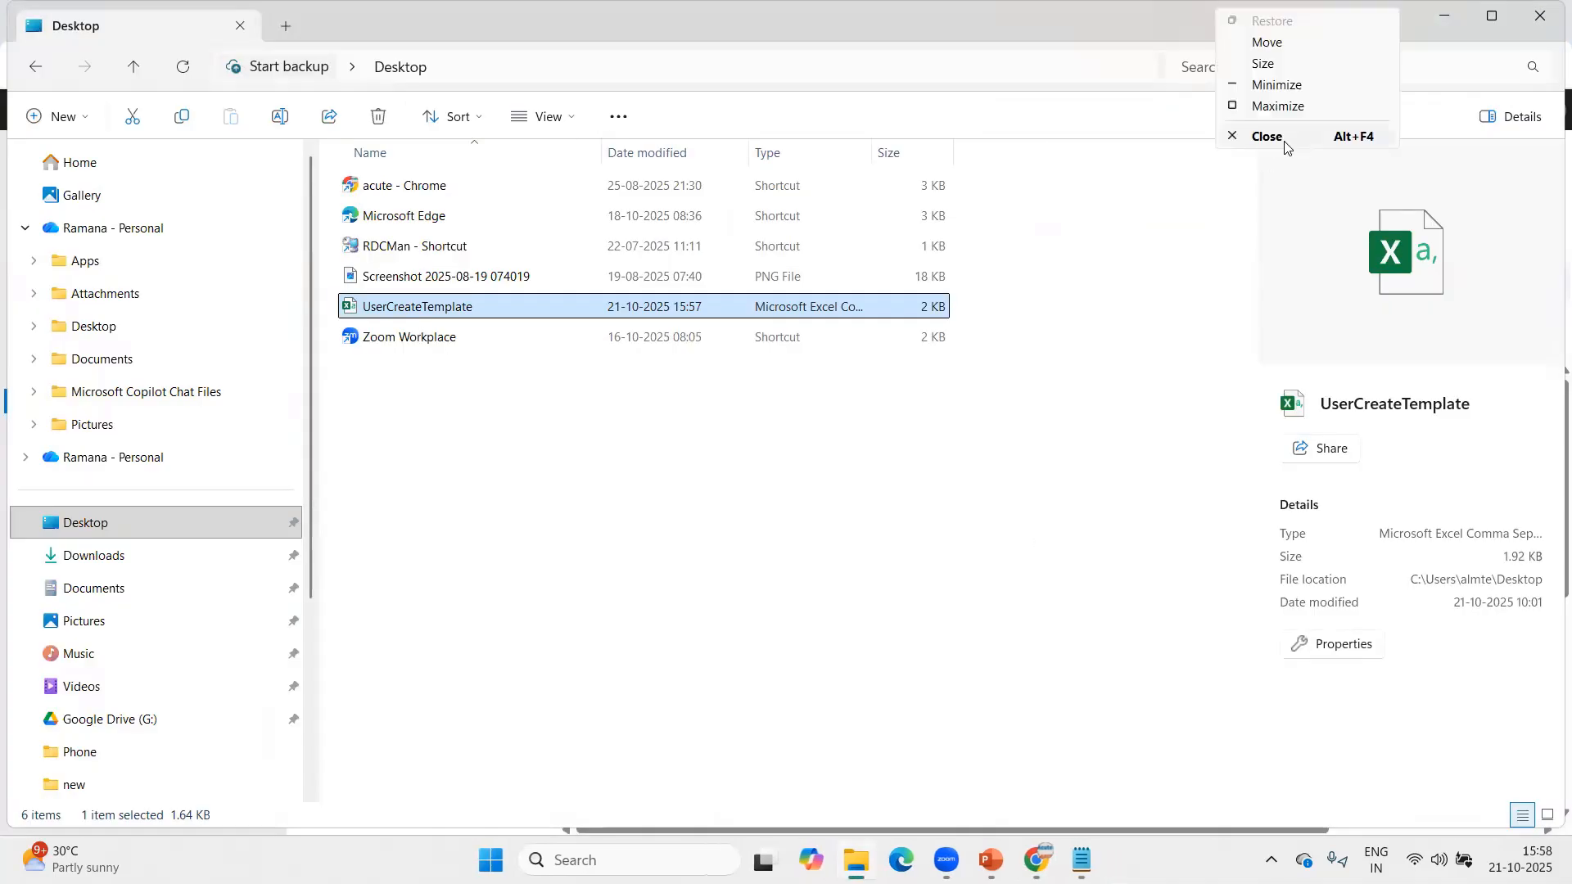
{"action": "left_click", "coordinate": [1286, 138]}
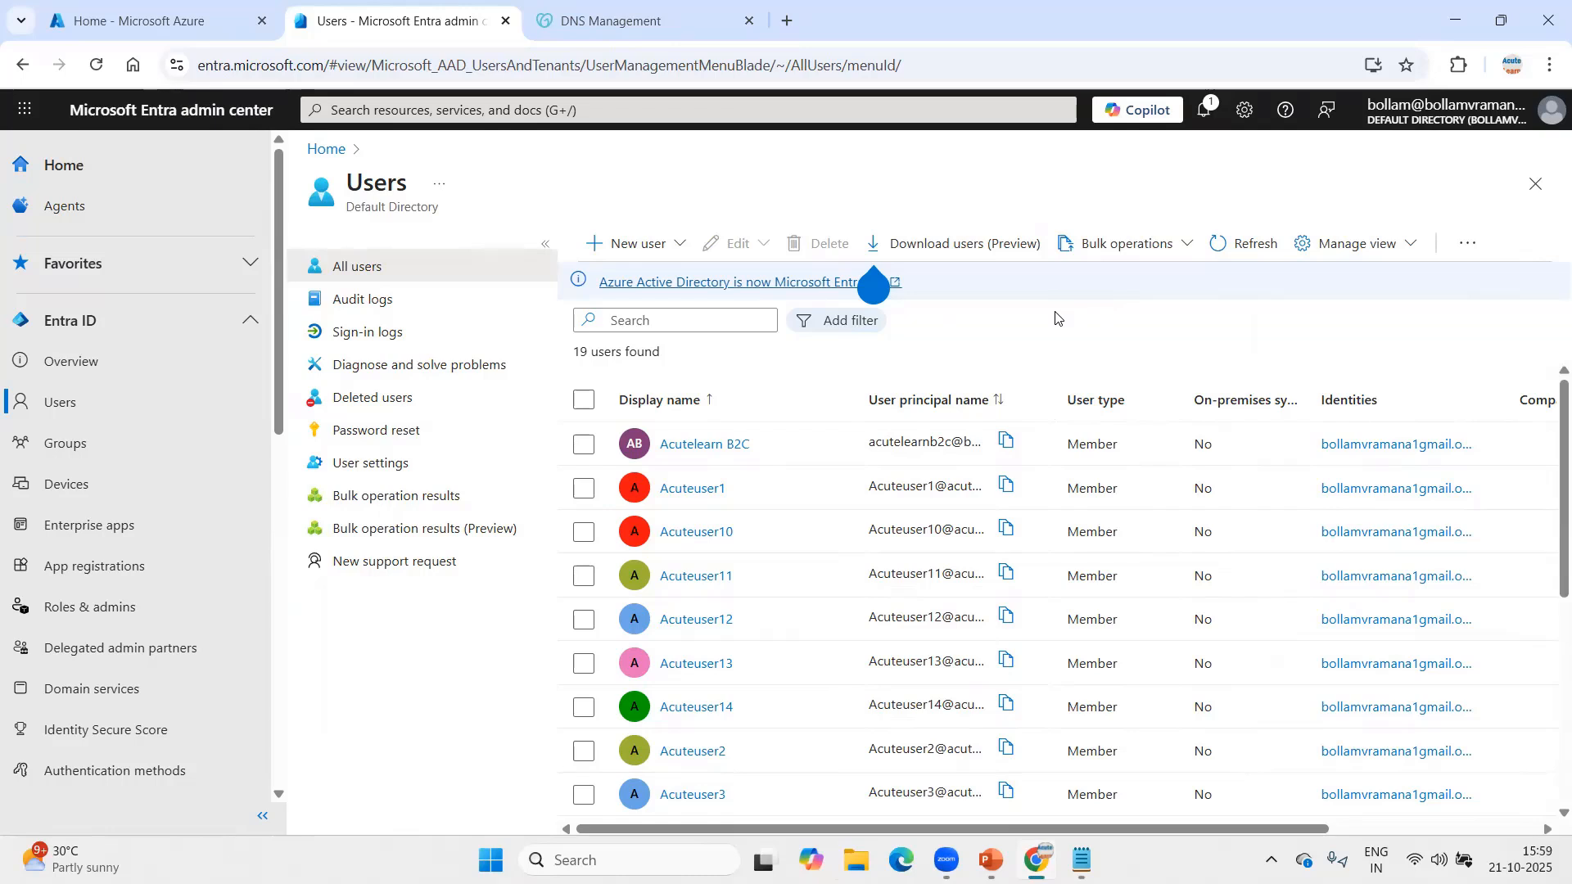
Step: Open Deleted users and select the account user23
{"action": "left_click", "coordinate": [367, 397]}
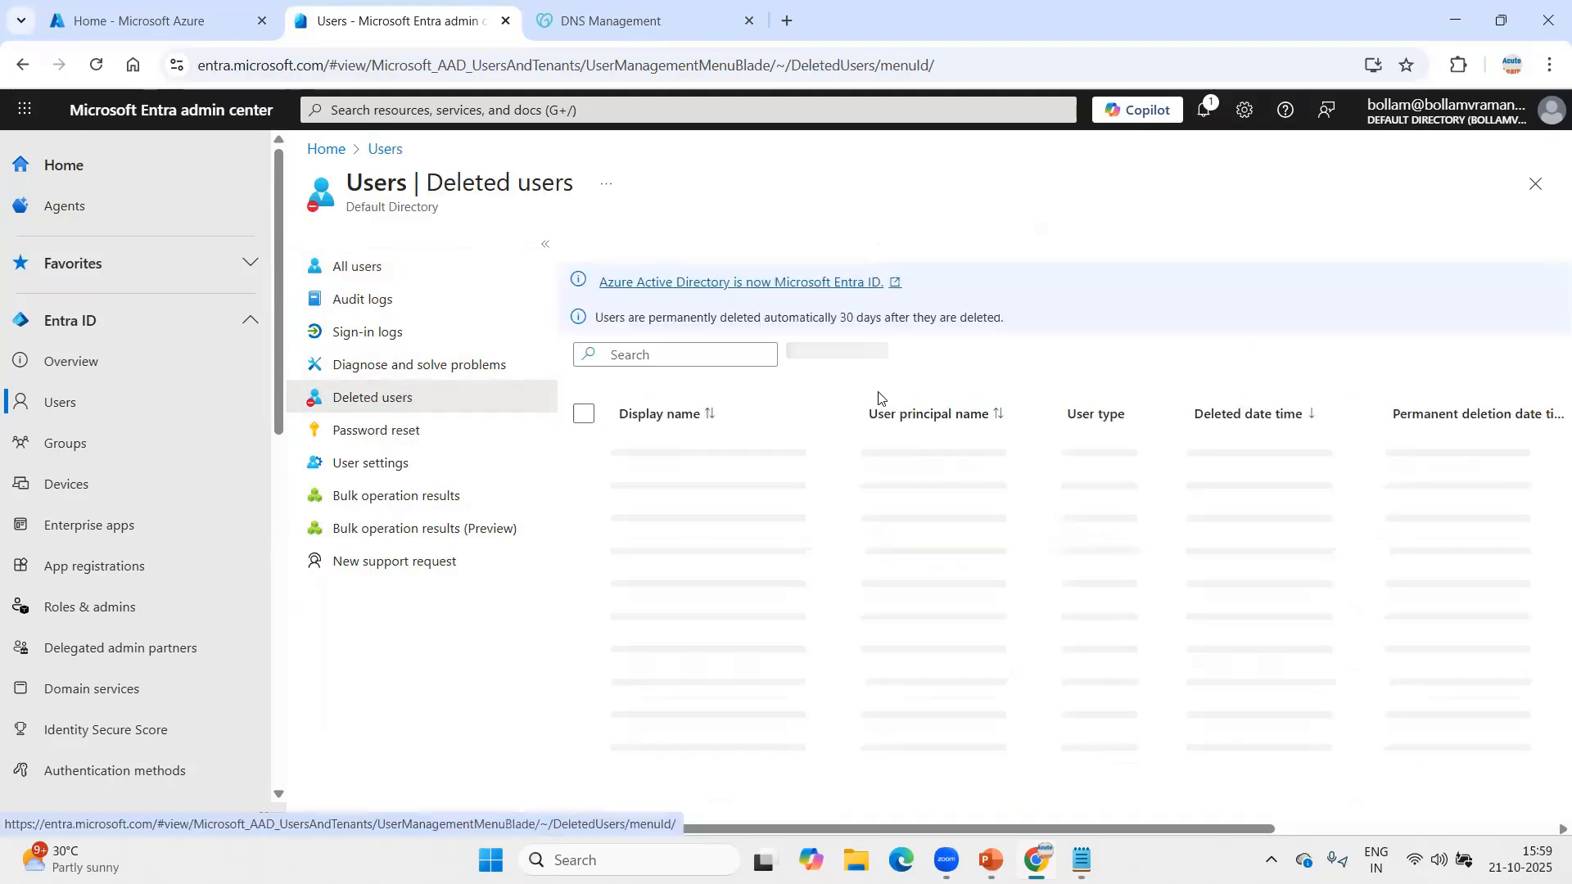
{"action": "scroll", "coordinate": [848, 557], "scroll_direction": "down", "scroll_amount": 5}
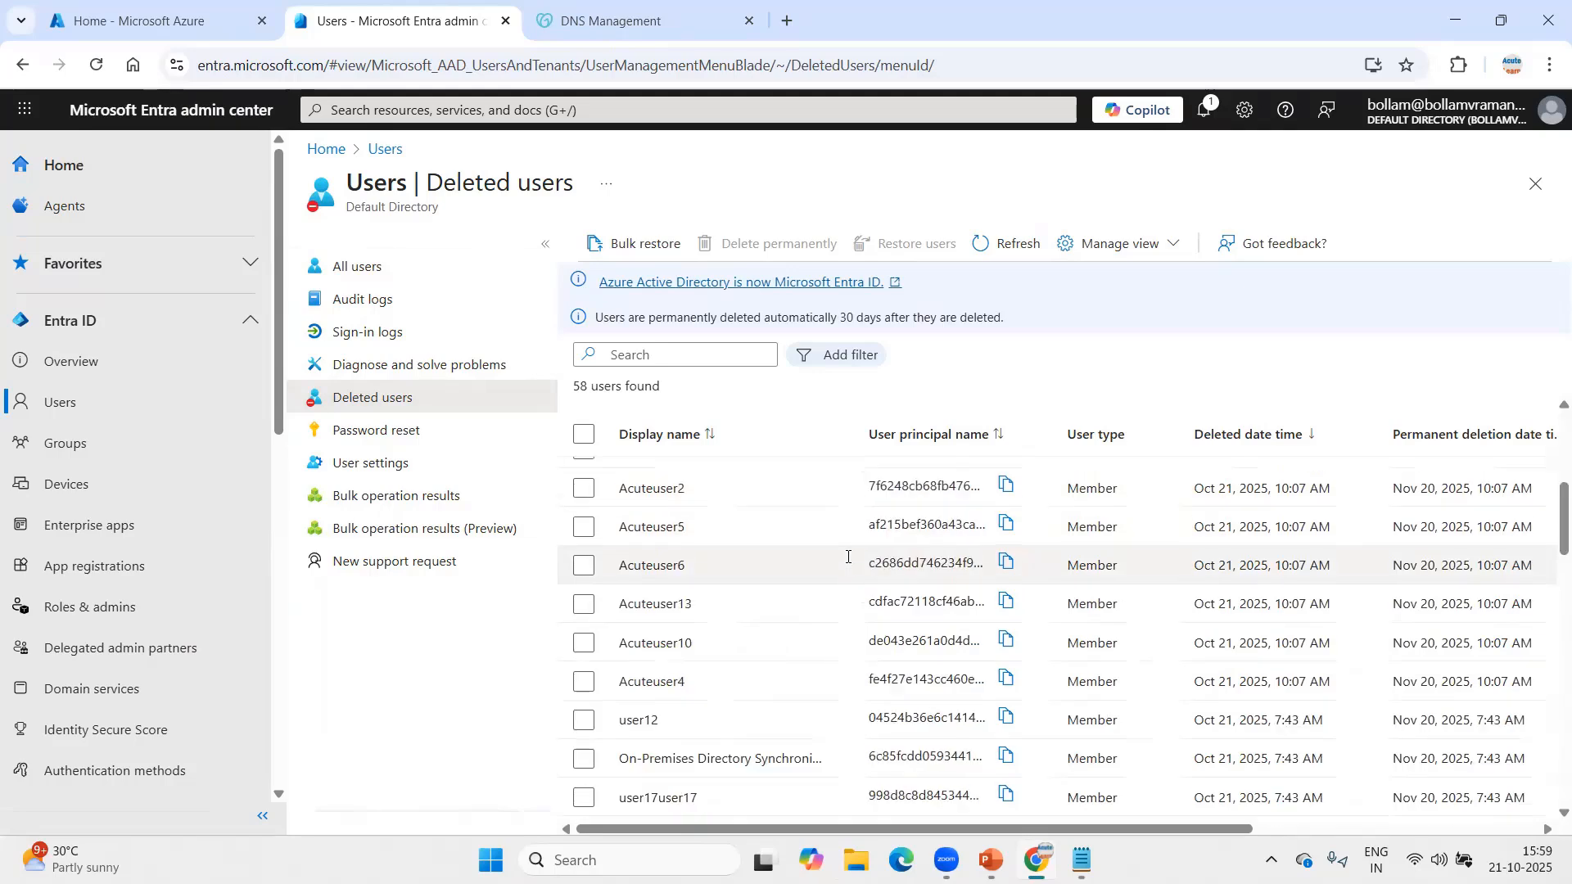
{"action": "scroll", "coordinate": [848, 557], "scroll_direction": "down", "scroll_amount": 3}
{"action": "scroll", "coordinate": [722, 535], "scroll_direction": "down", "scroll_amount": 1}
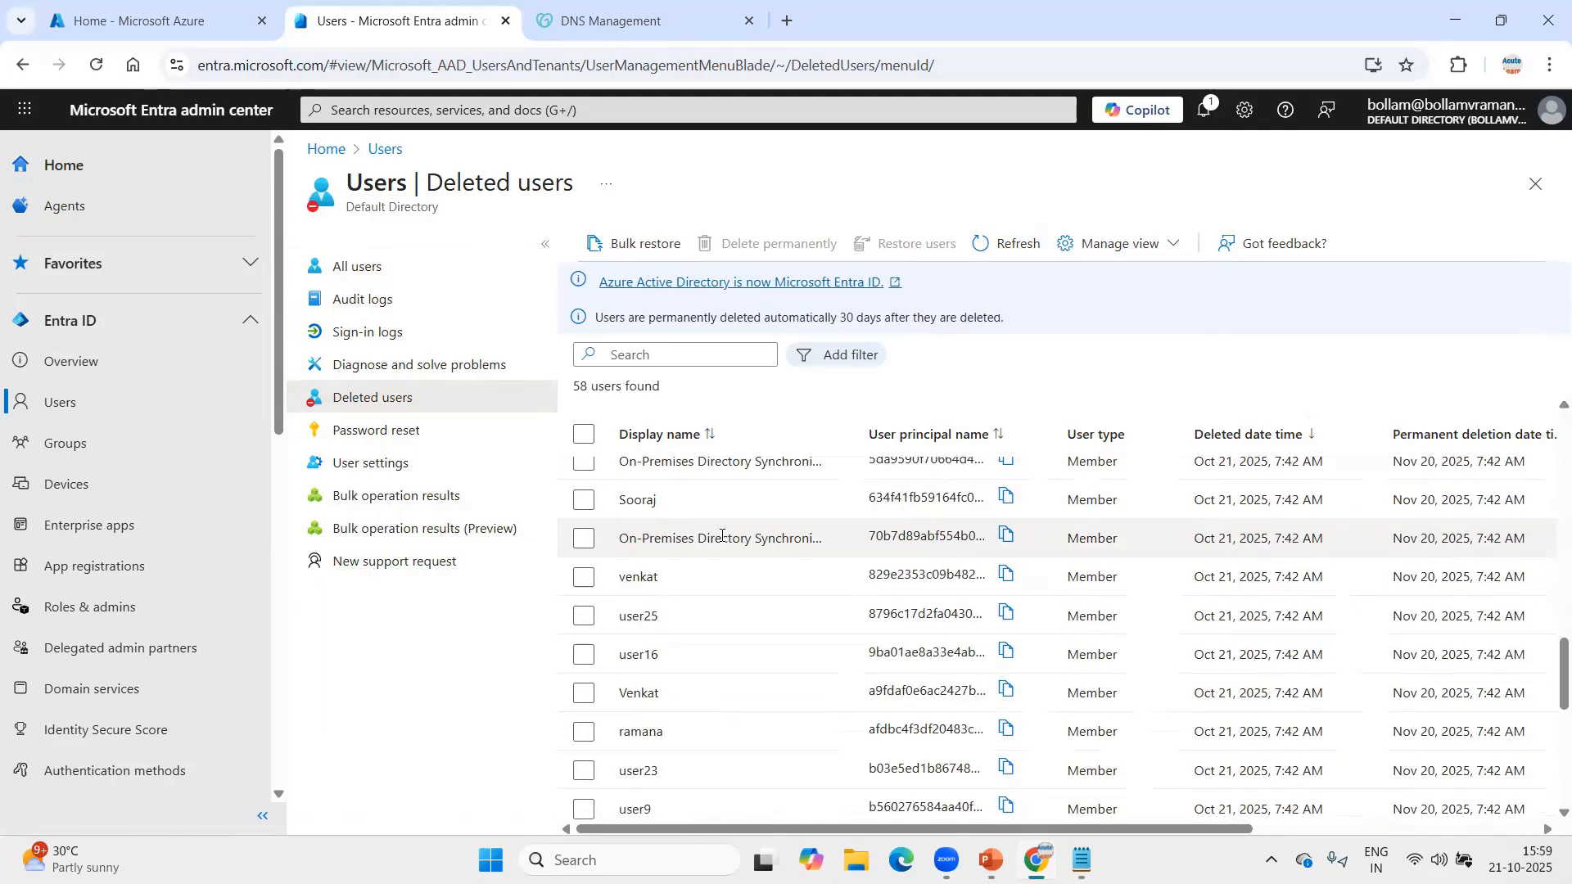
{"action": "scroll", "coordinate": [696, 614], "scroll_direction": "down", "scroll_amount": 3}
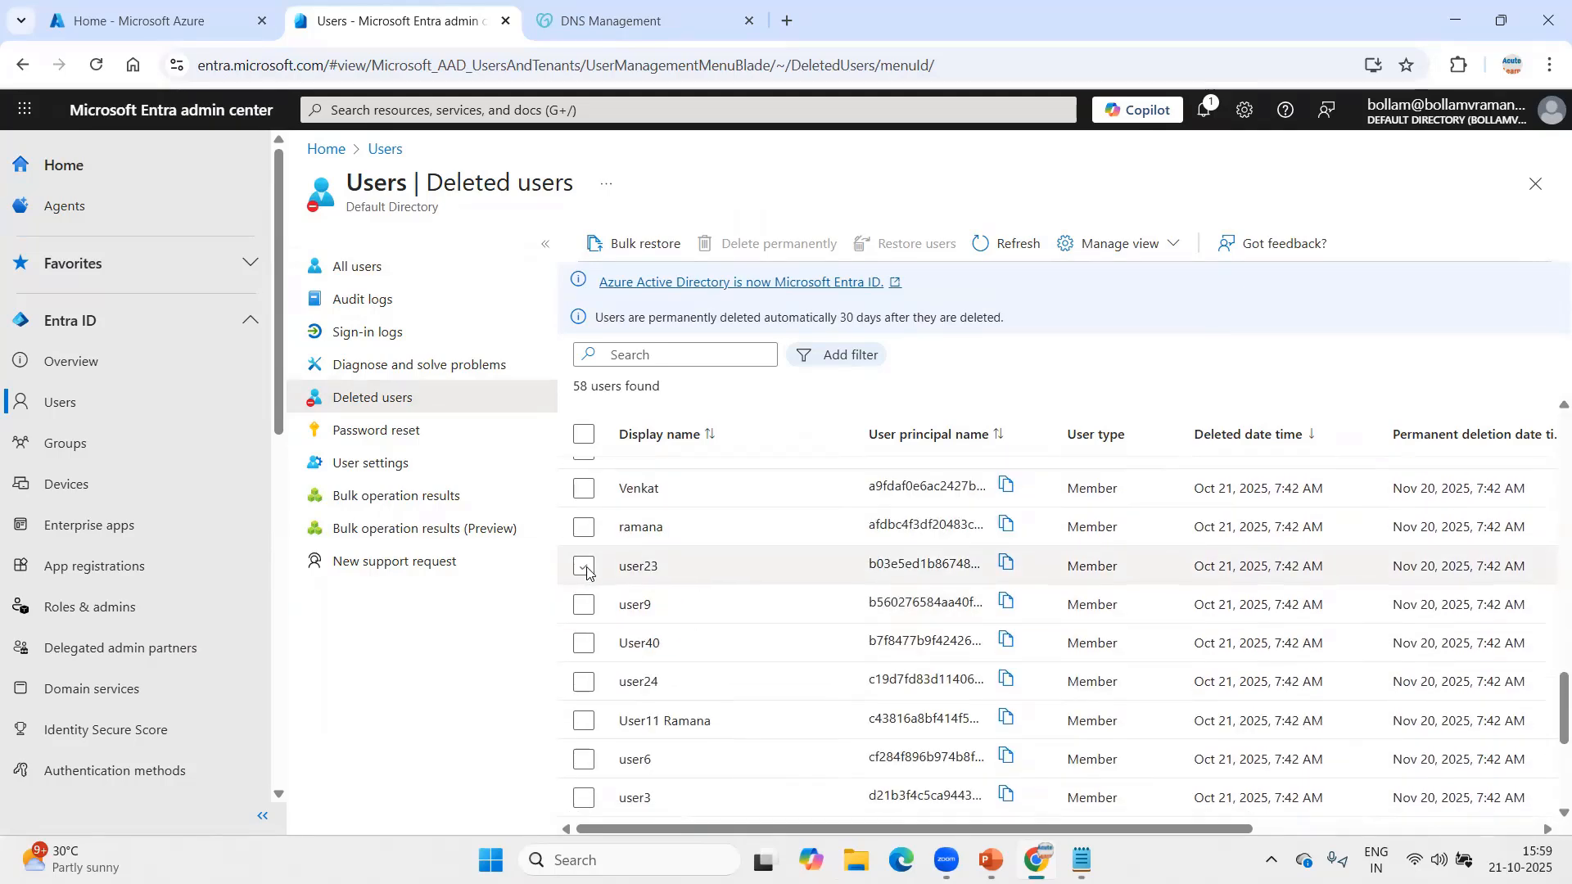
{"action": "left_click", "coordinate": [584, 569]}
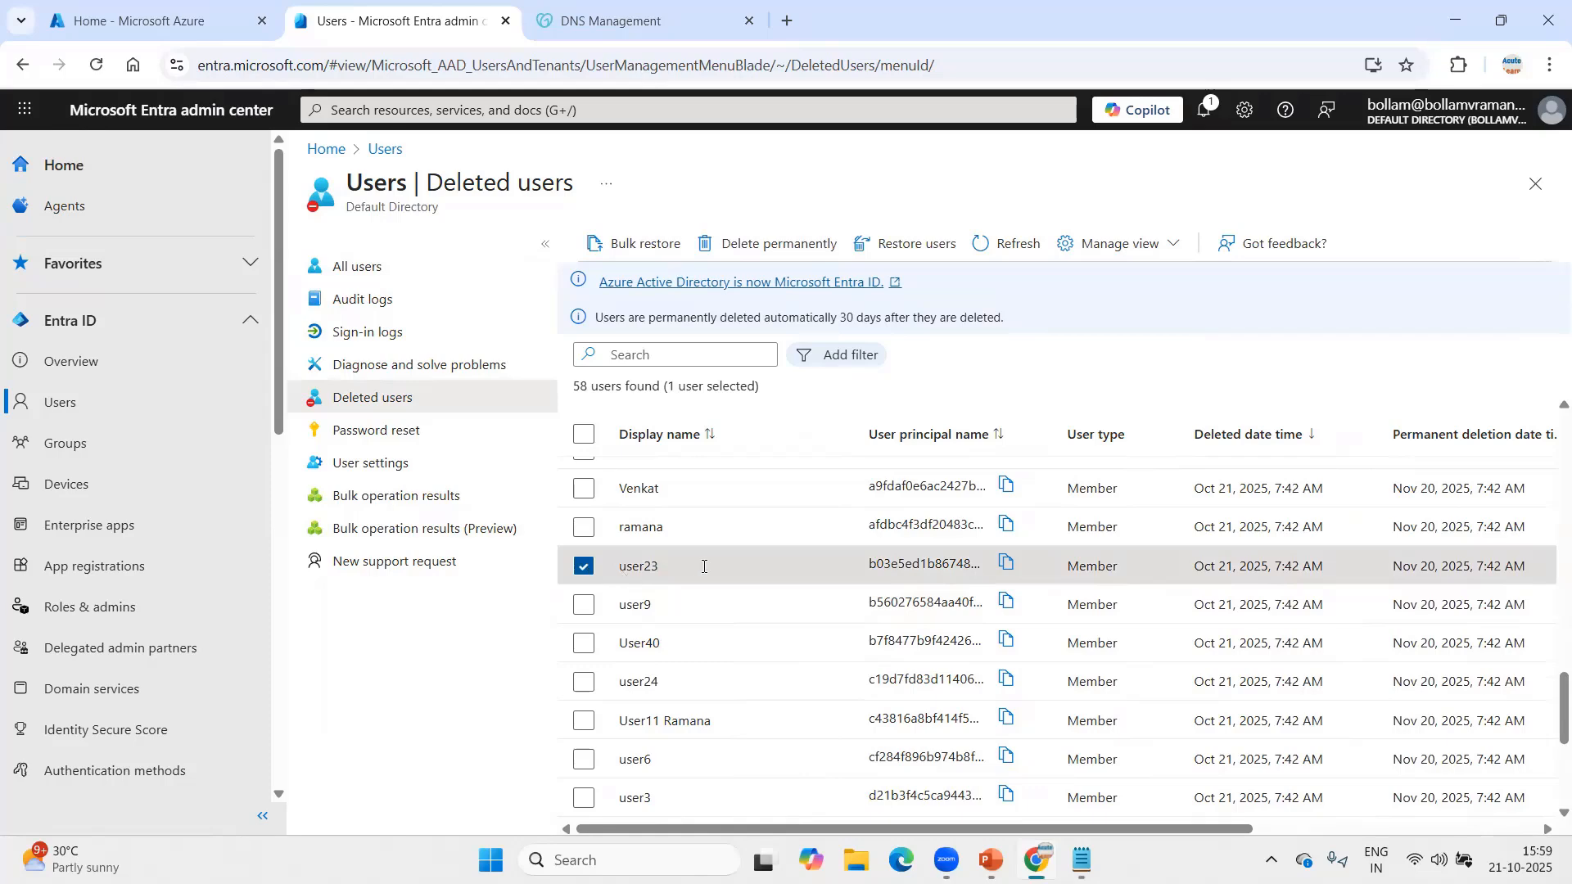
Step: Restore user23 and confirm; the restore fails with an invalid-domain error
{"action": "left_click", "coordinate": [893, 257]}
{"action": "left_click", "coordinate": [639, 353]}
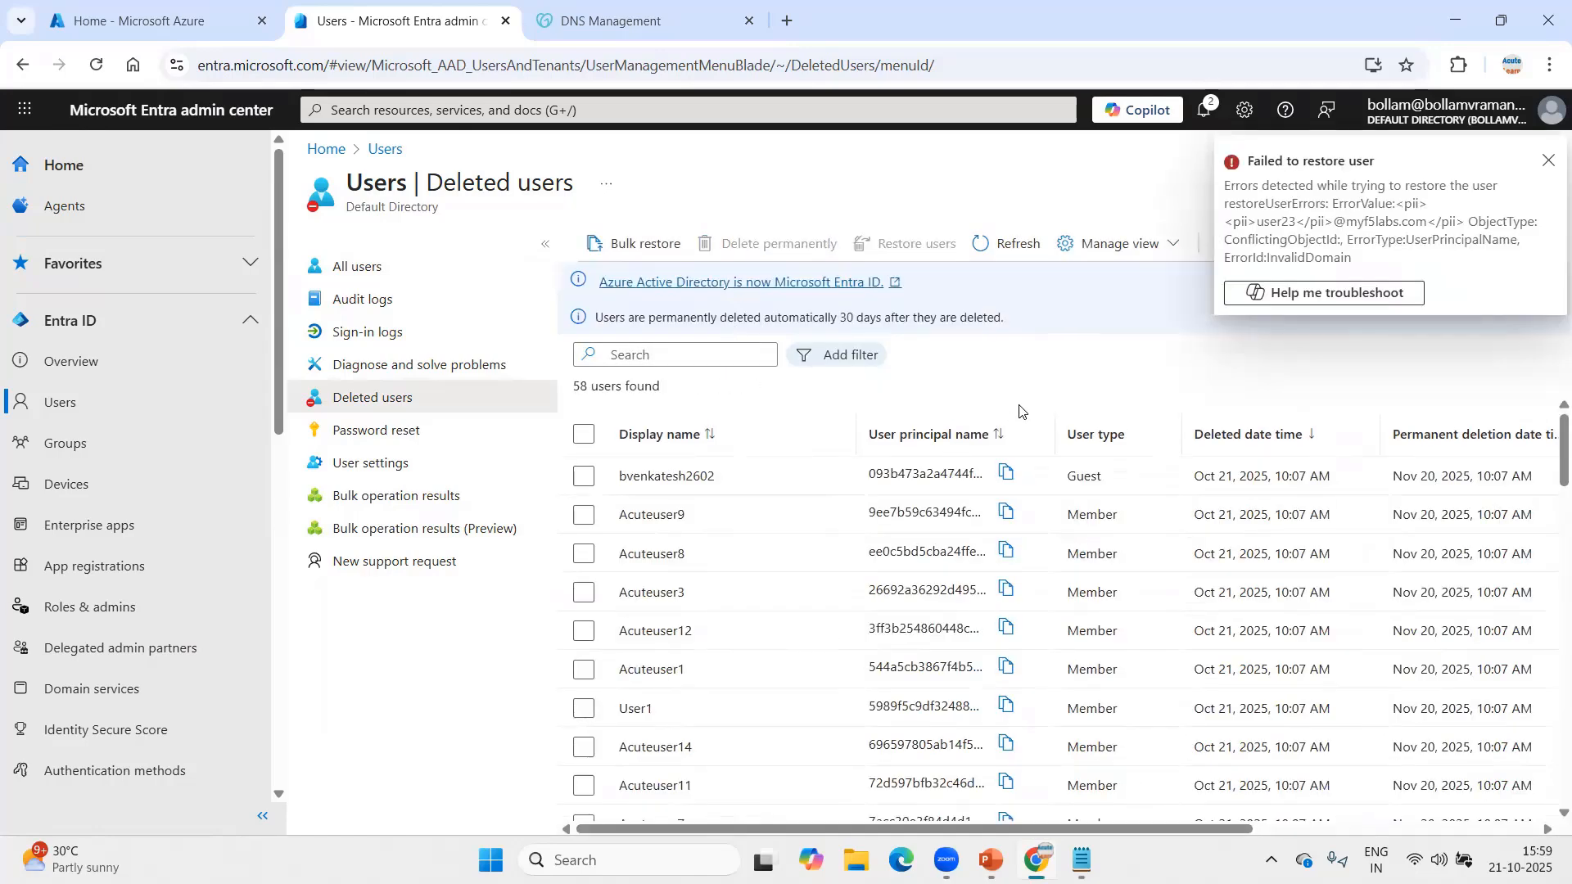
{"action": "scroll", "coordinate": [1019, 414], "scroll_direction": "down", "scroll_amount": 3}
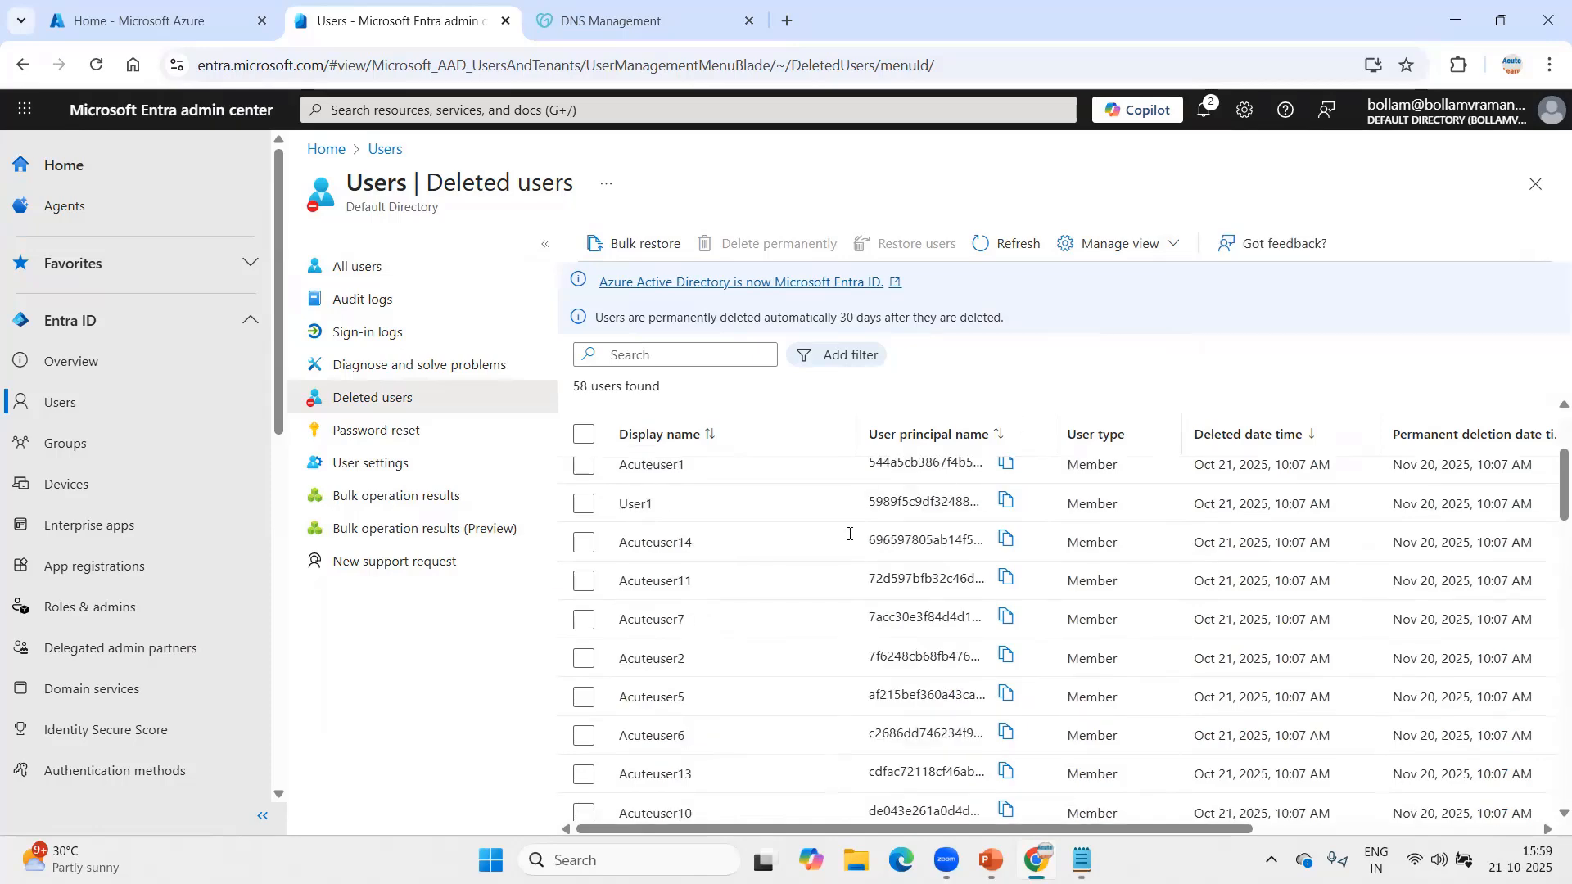
{"action": "scroll", "coordinate": [822, 557], "scroll_direction": "down", "scroll_amount": 3}
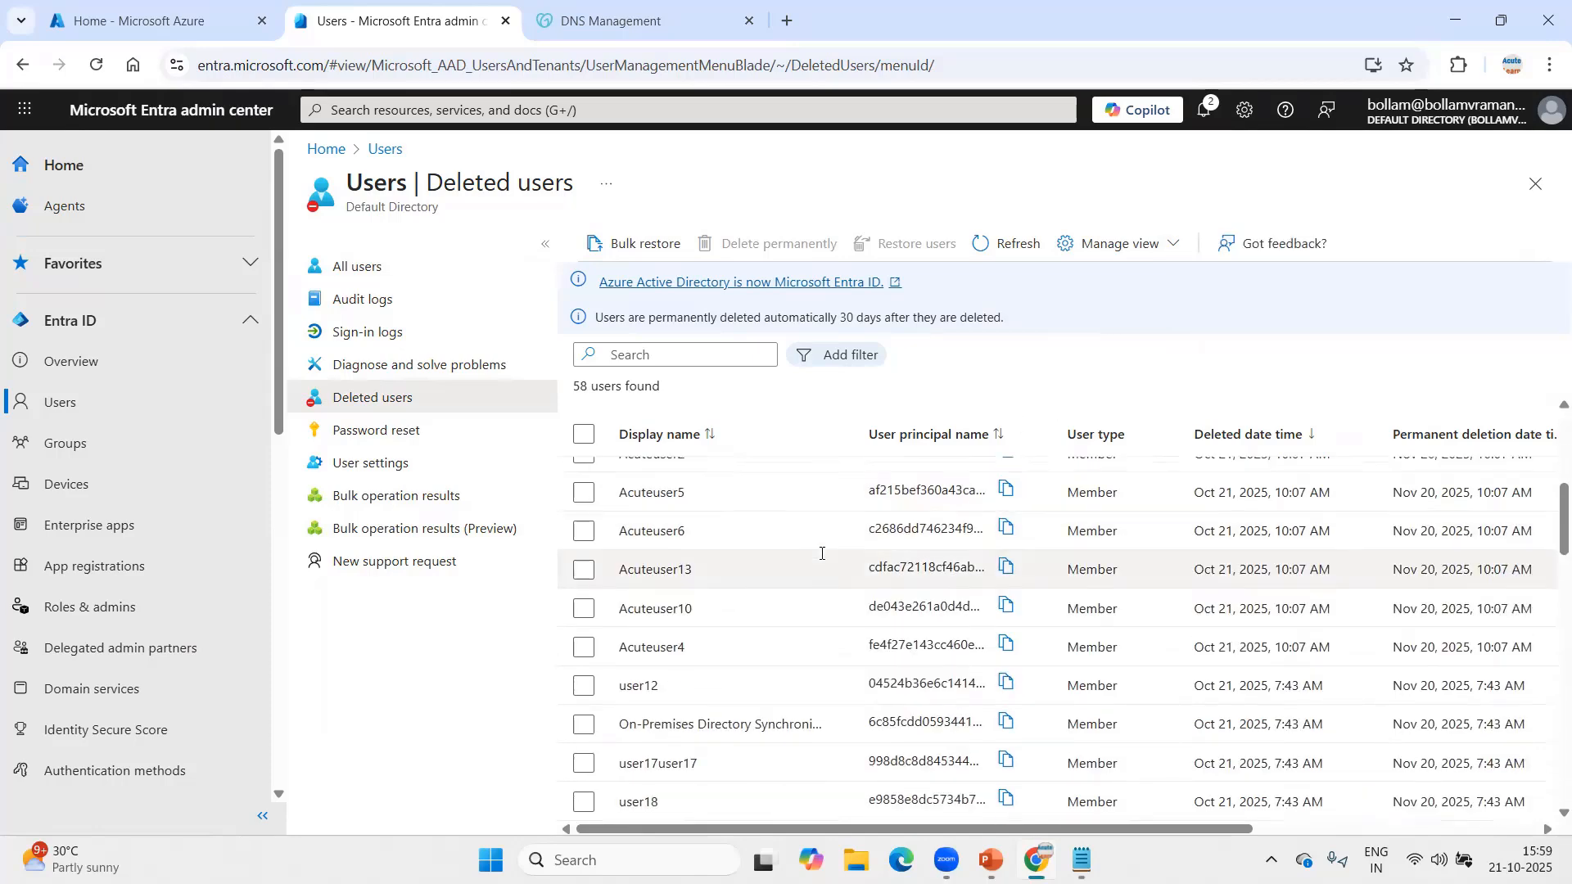
{"action": "scroll", "coordinate": [822, 554], "scroll_direction": "down", "scroll_amount": 3}
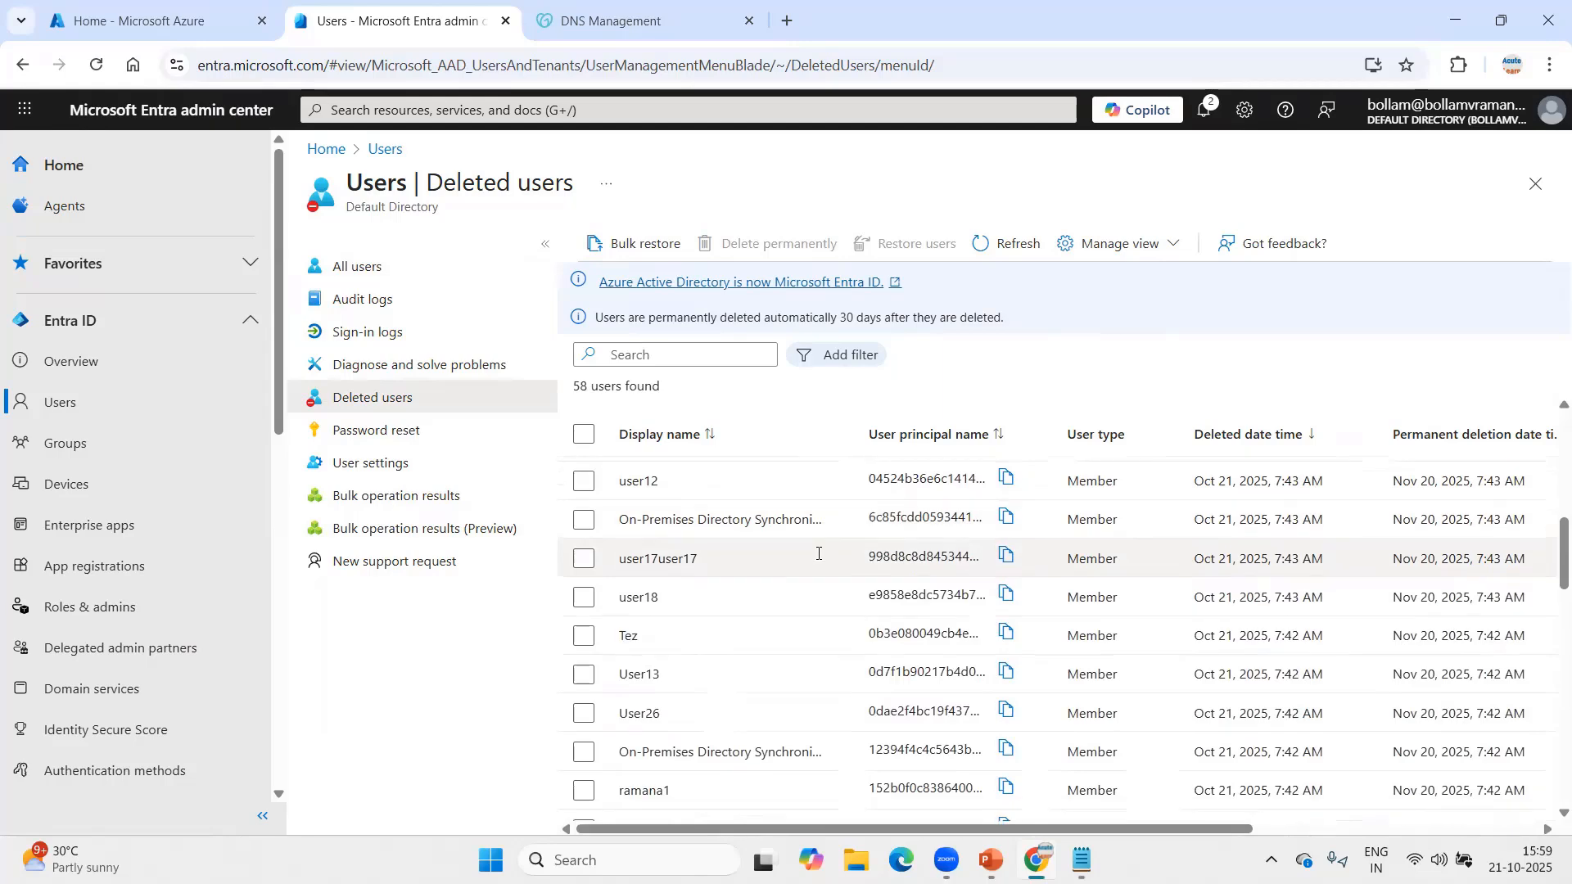
Step: From All users, choose New user > Invite external user to open the blank invite form
{"action": "left_click", "coordinate": [353, 266]}
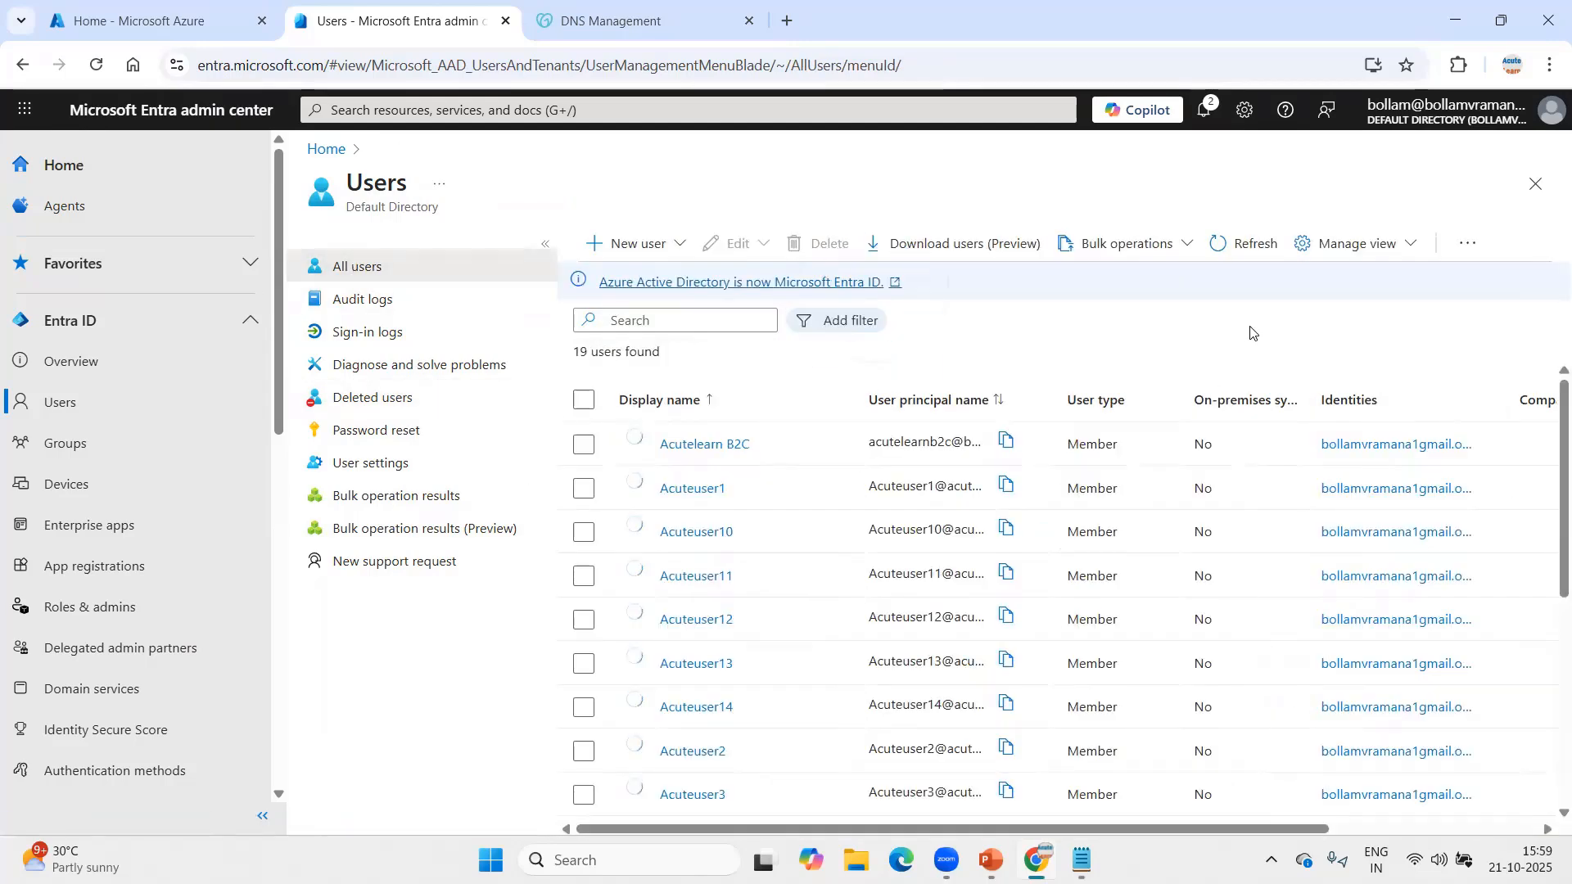
{"action": "left_click", "coordinate": [649, 243]}
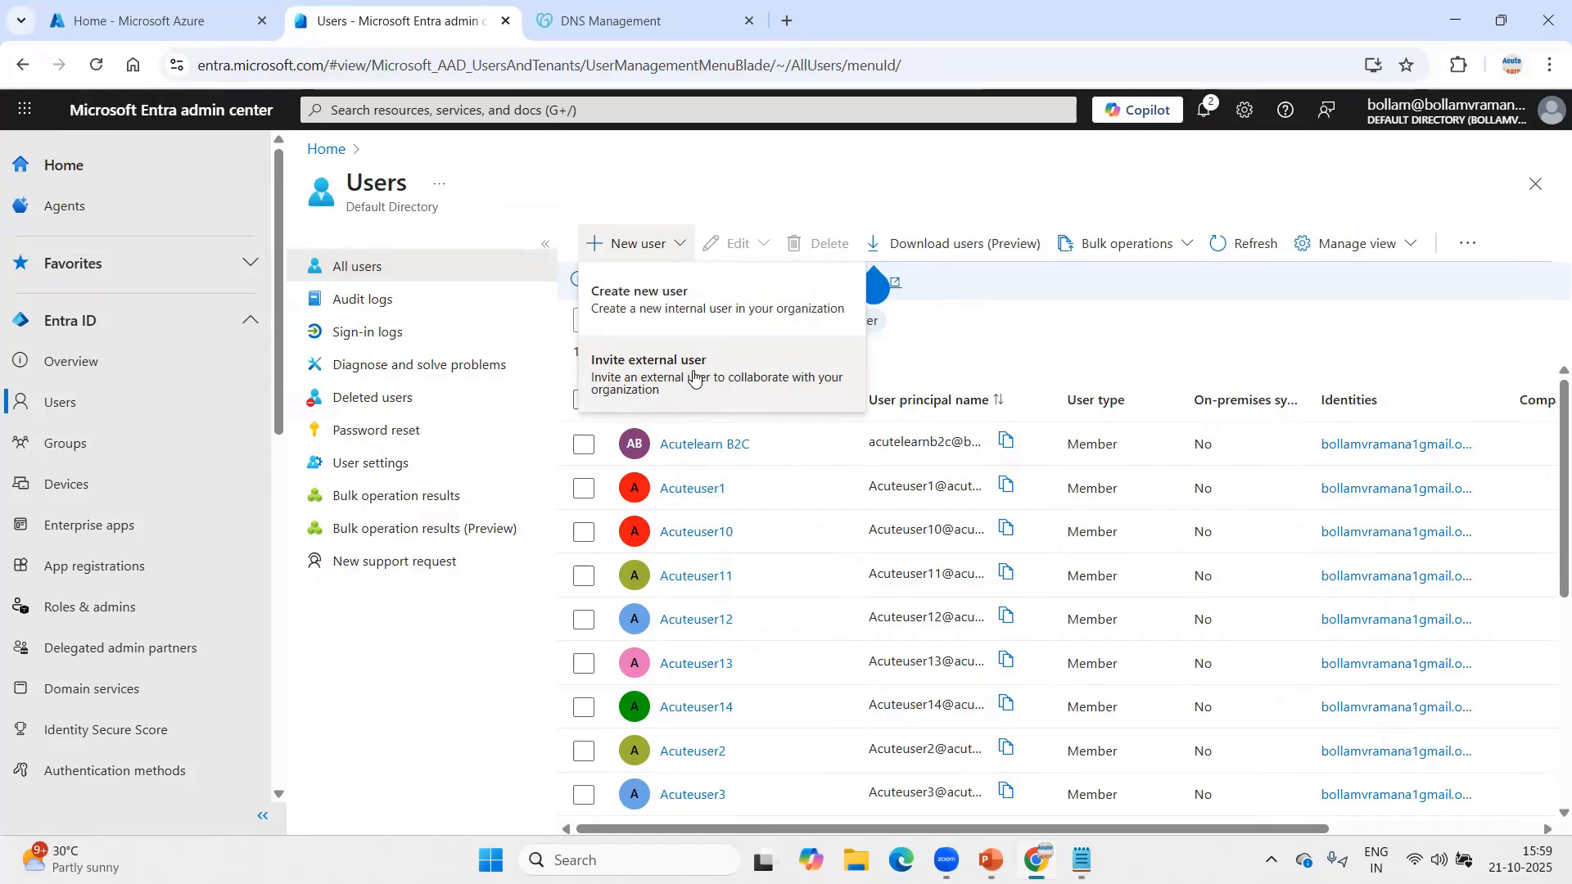
{"action": "left_click", "coordinate": [694, 378]}
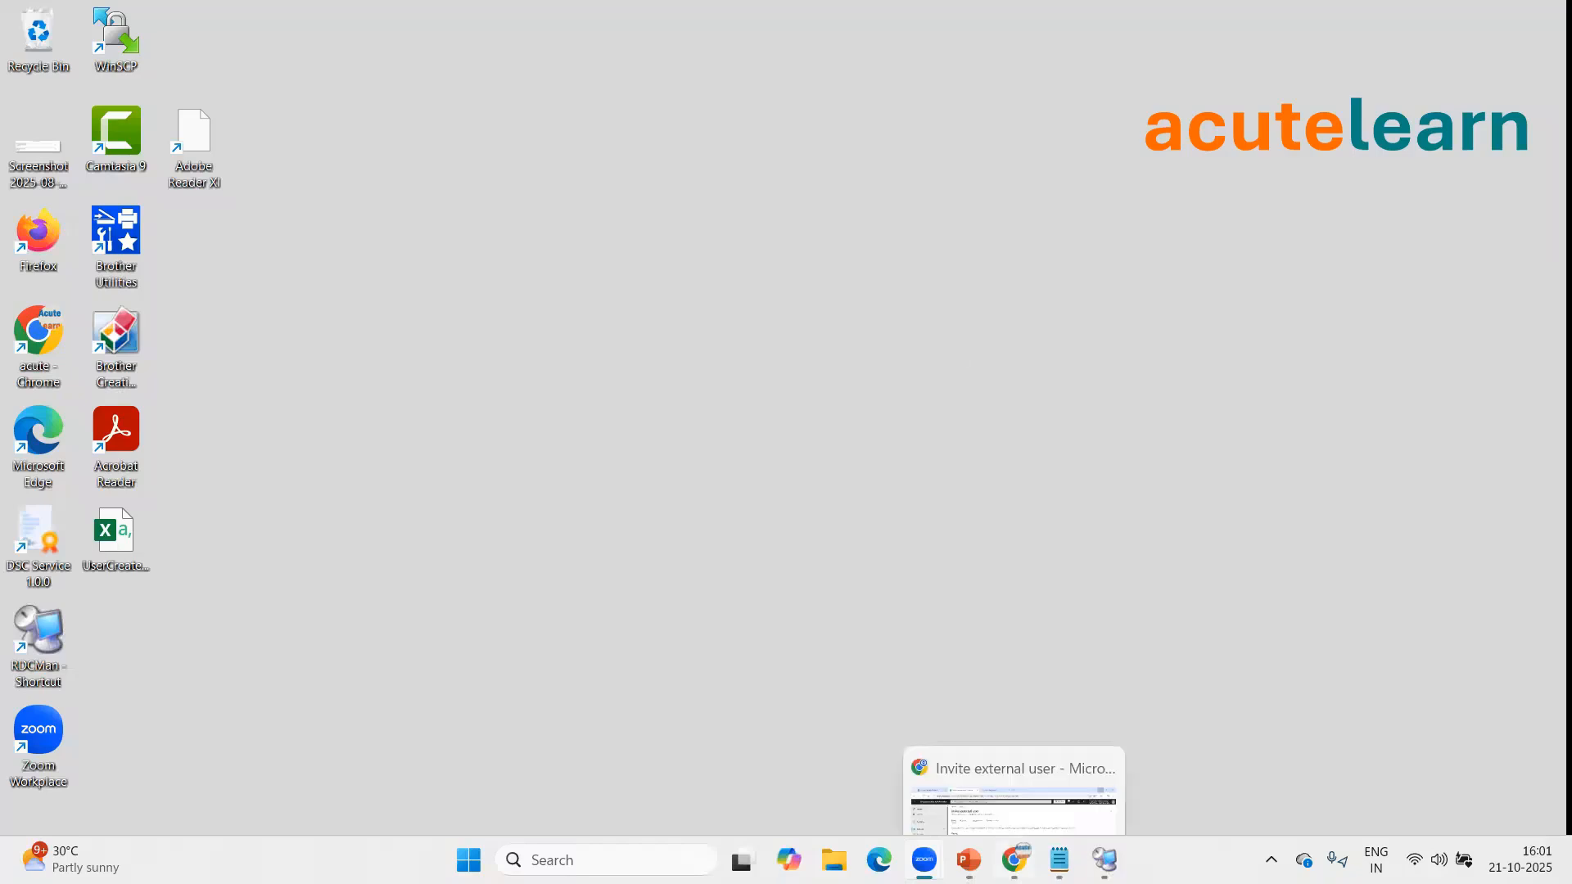
Step: Paste the guest's Gmail address into Email and enter the guest's display name
{"action": "left_click", "coordinate": [1016, 858]}
{"action": "left_click", "coordinate": [578, 407]}
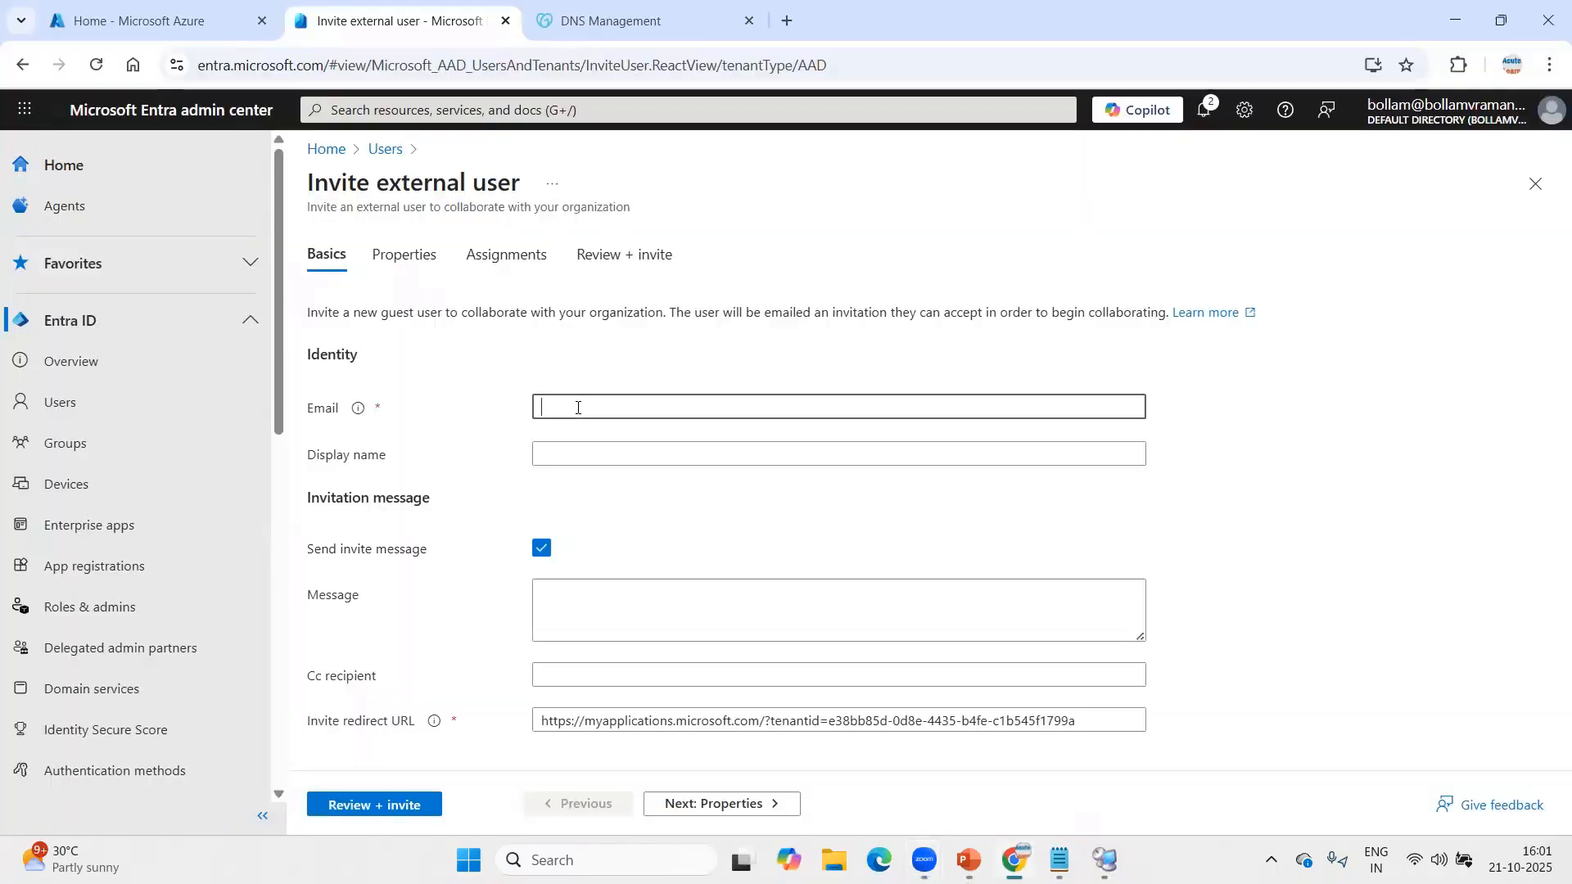
{"action": "key", "text": "ctrl+v"}
{"action": "left_click", "coordinate": [618, 451]}
{"action": "type", "text": "R"}
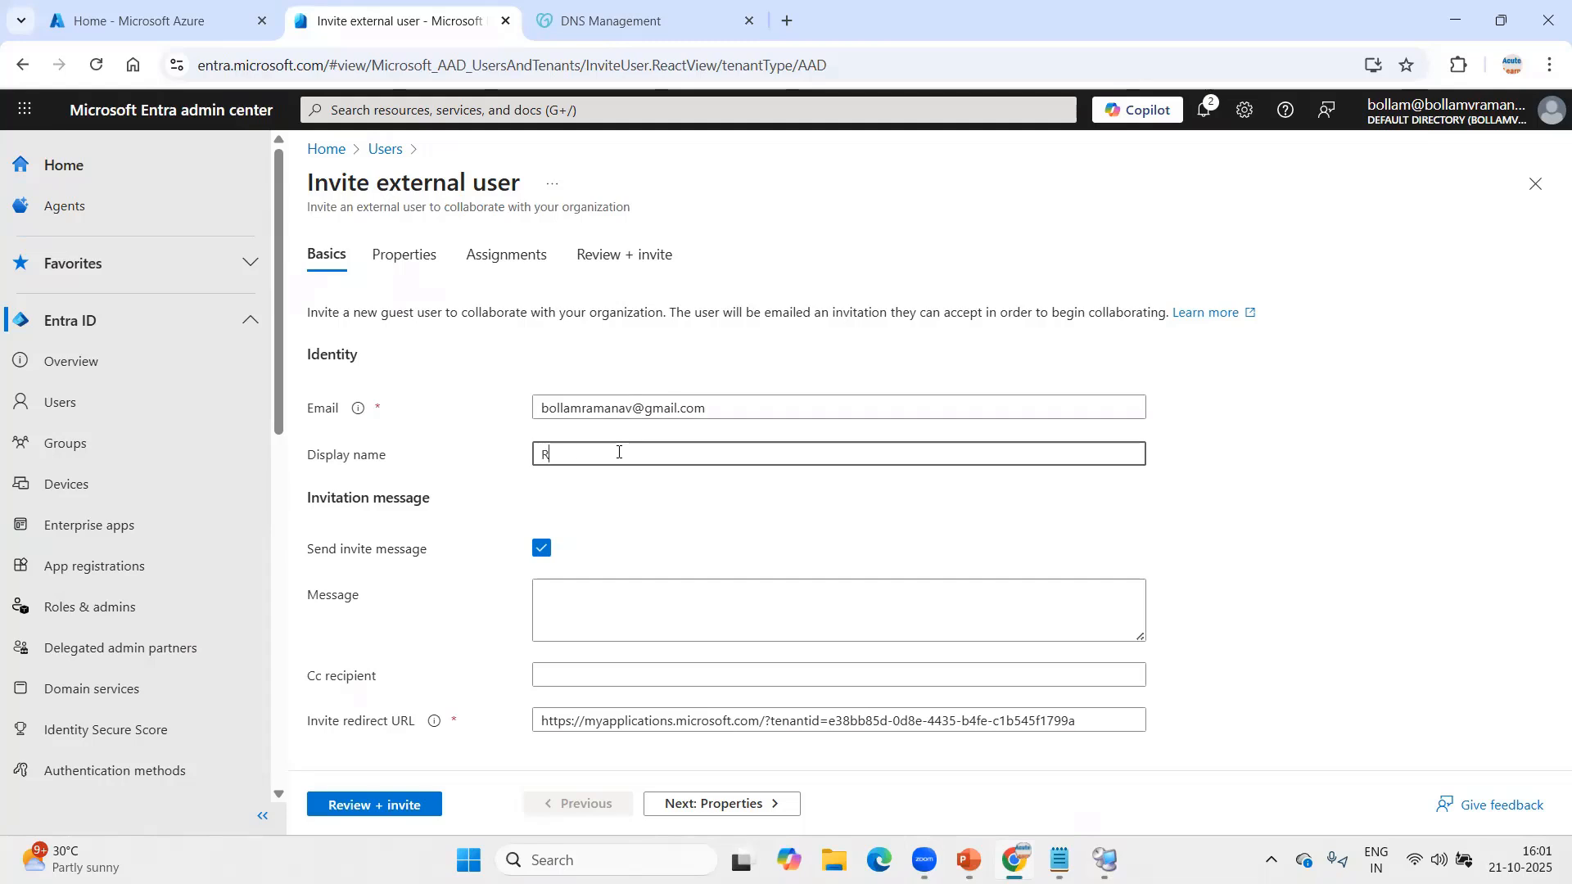
{"action": "type", "text": "amana"}
Step: Look over the optional Properties page, leave it blank, and return to the basic details
{"action": "left_click", "coordinate": [690, 807]}
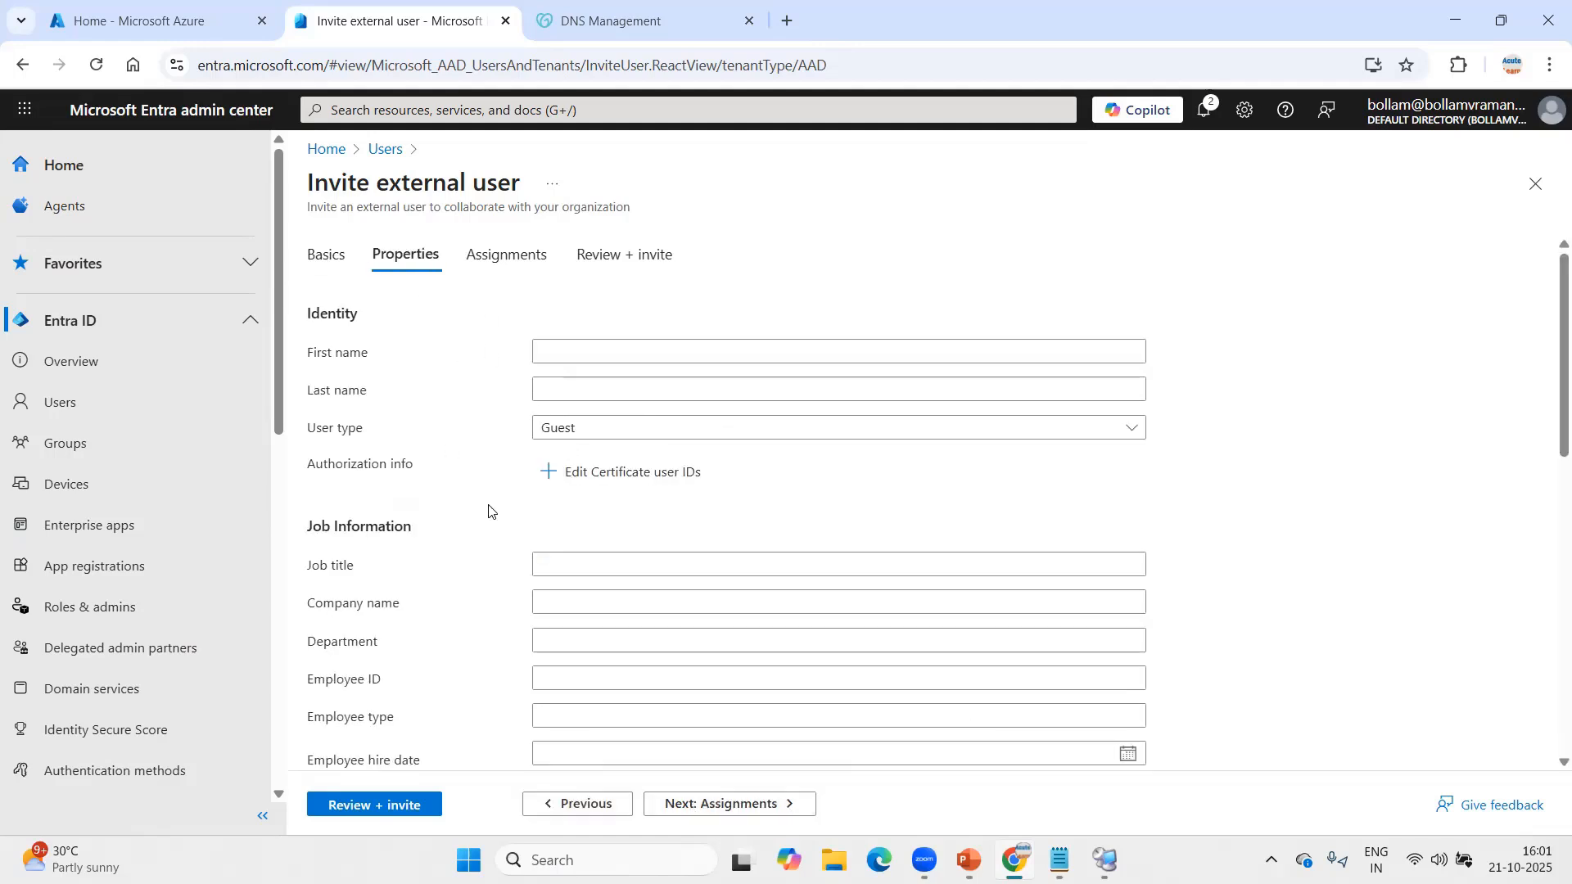
{"action": "scroll", "coordinate": [491, 512], "scroll_direction": "down", "scroll_amount": 3}
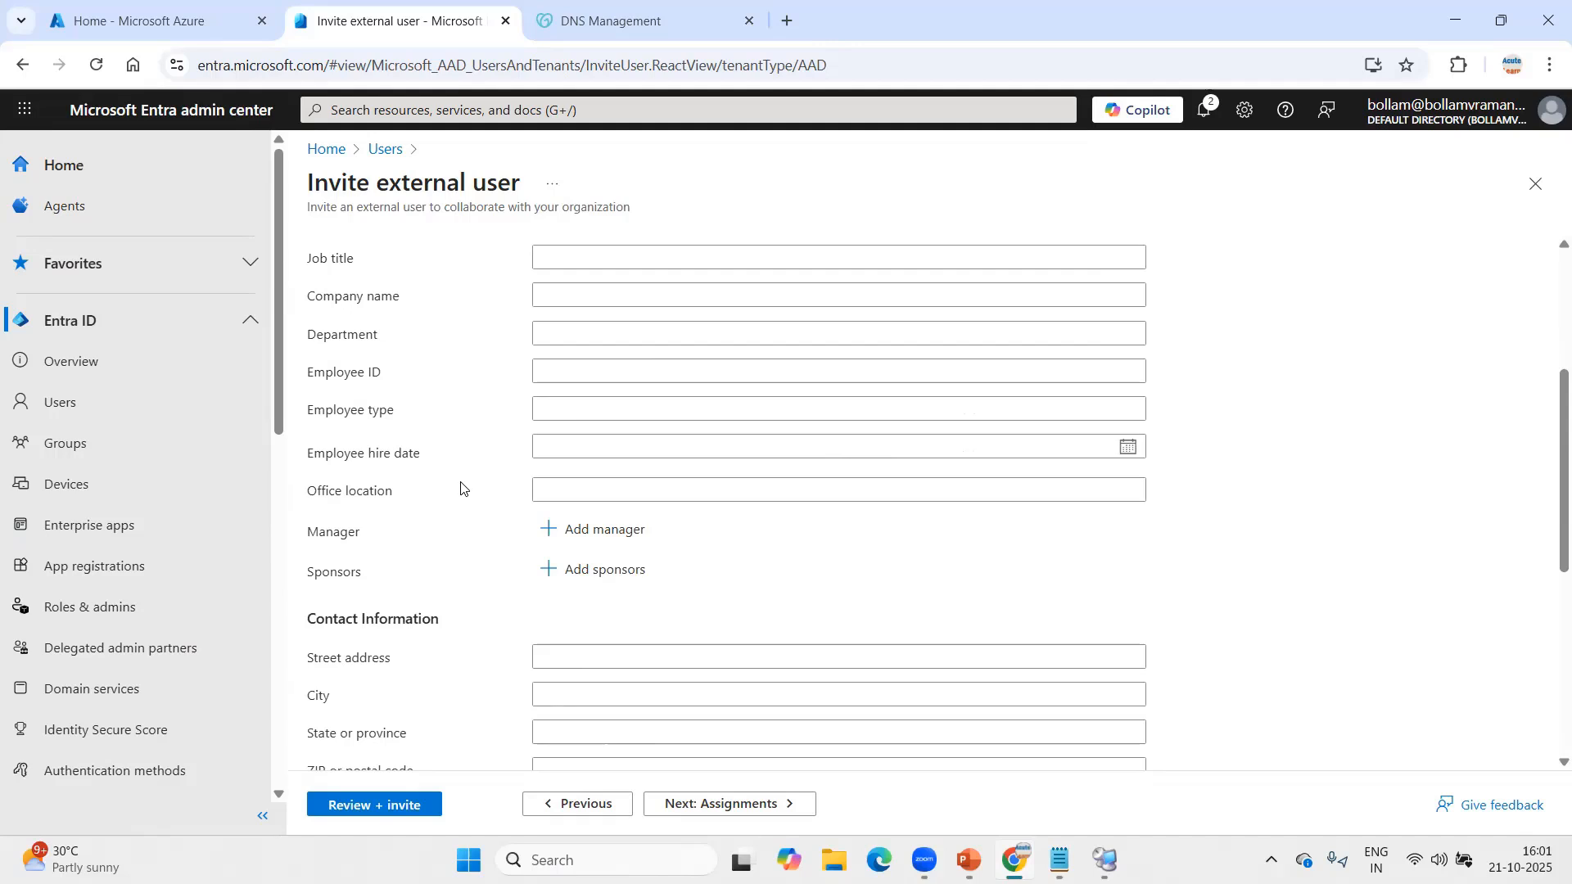
{"action": "scroll", "coordinate": [461, 489], "scroll_direction": "down", "scroll_amount": 5}
{"action": "scroll", "coordinate": [495, 657], "scroll_direction": "up", "scroll_amount": 6}
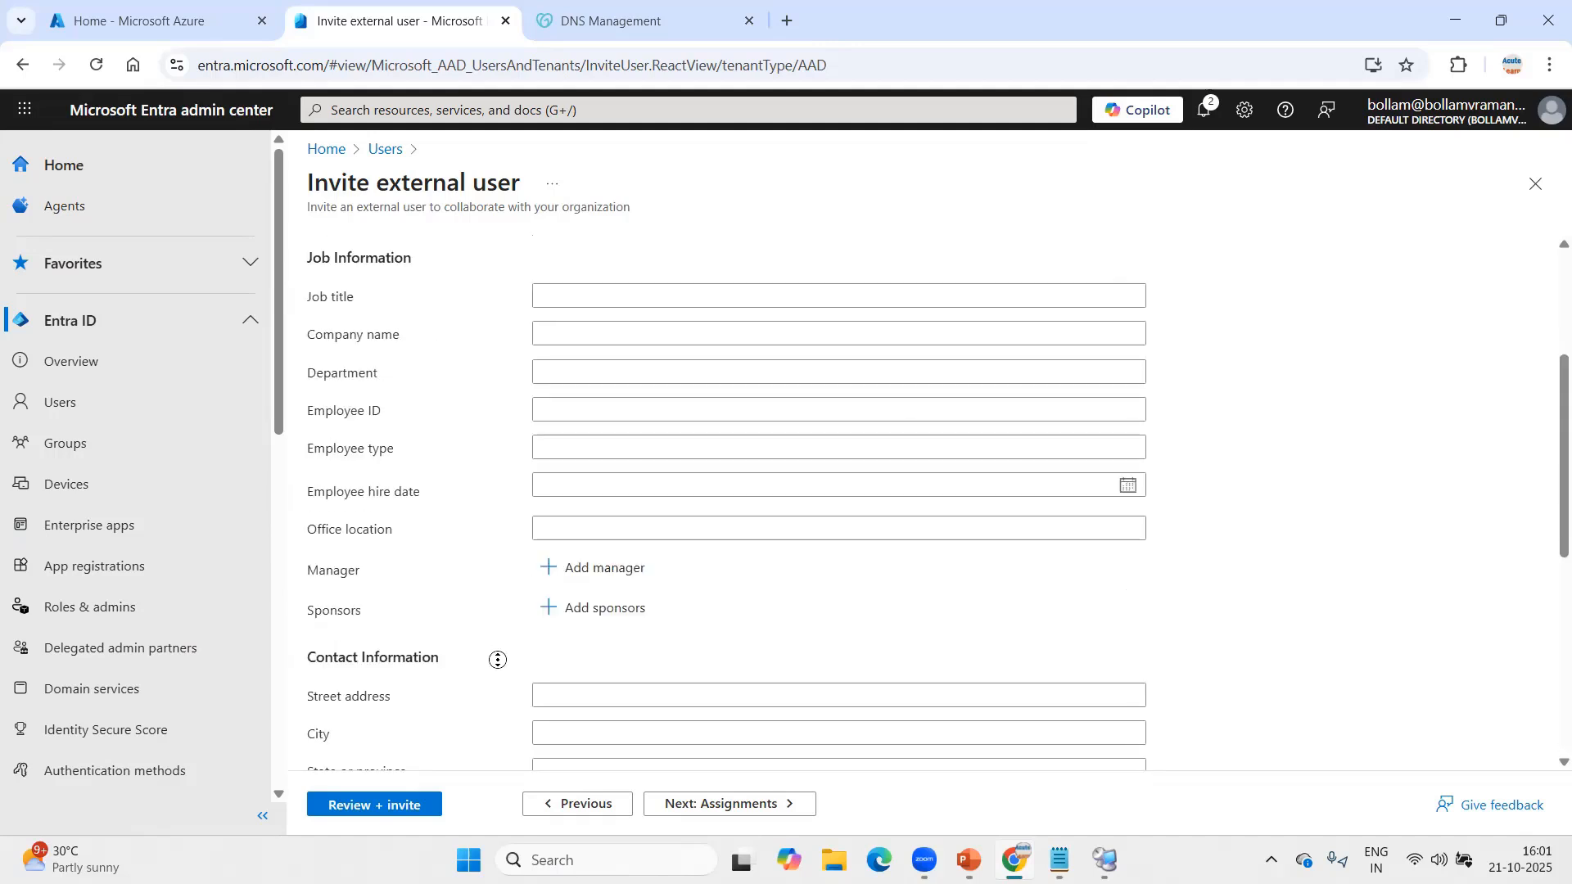
{"action": "scroll", "coordinate": [573, 806], "scroll_direction": "down", "scroll_amount": 6}
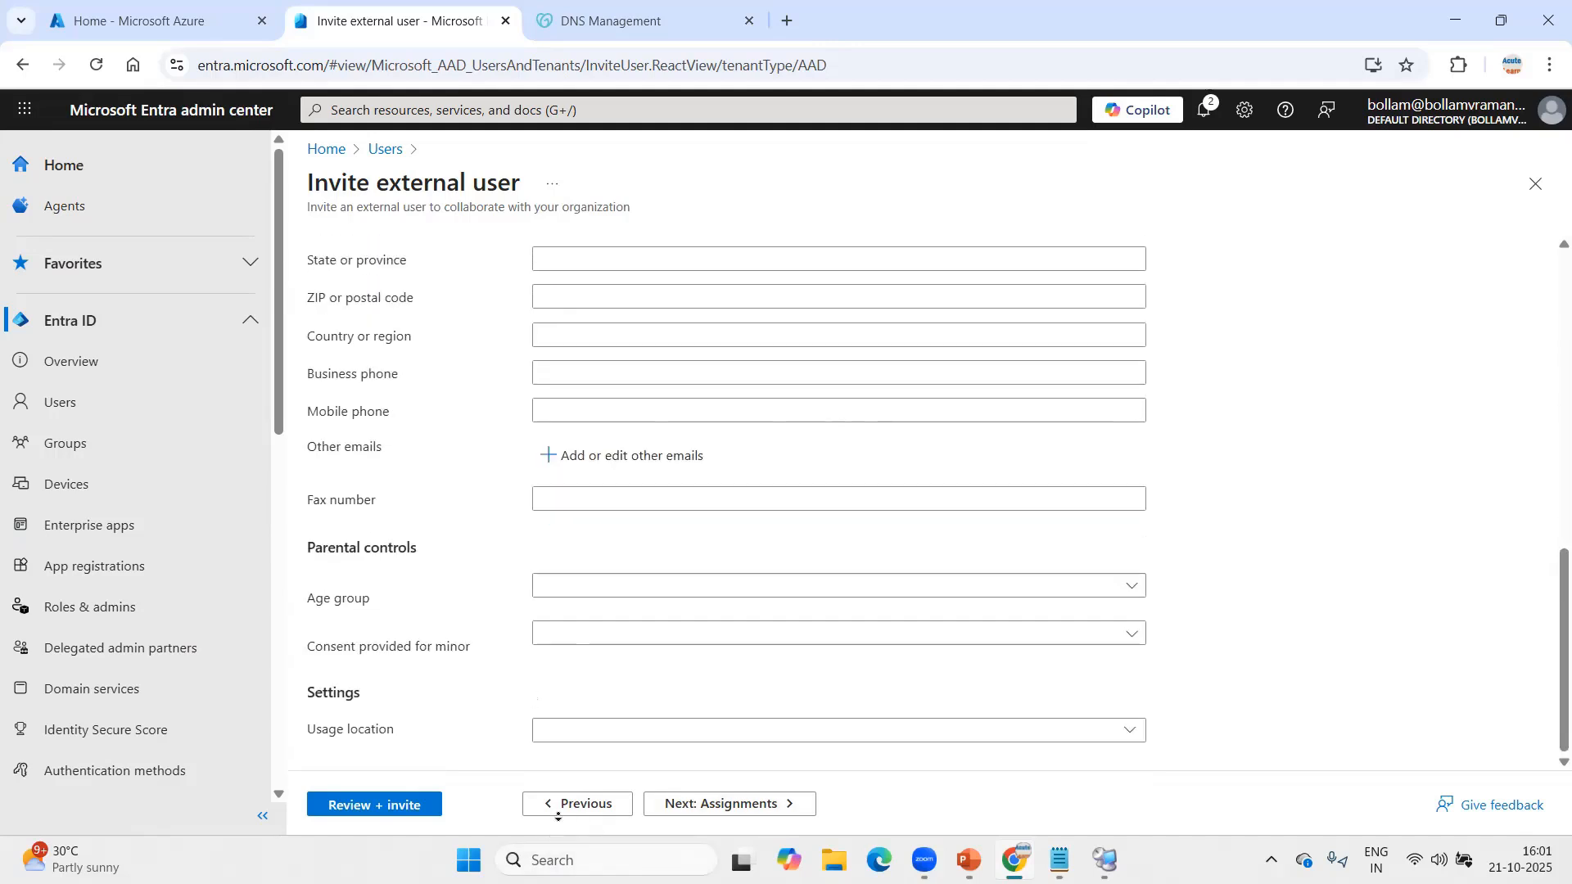
{"action": "left_click", "coordinate": [551, 806]}
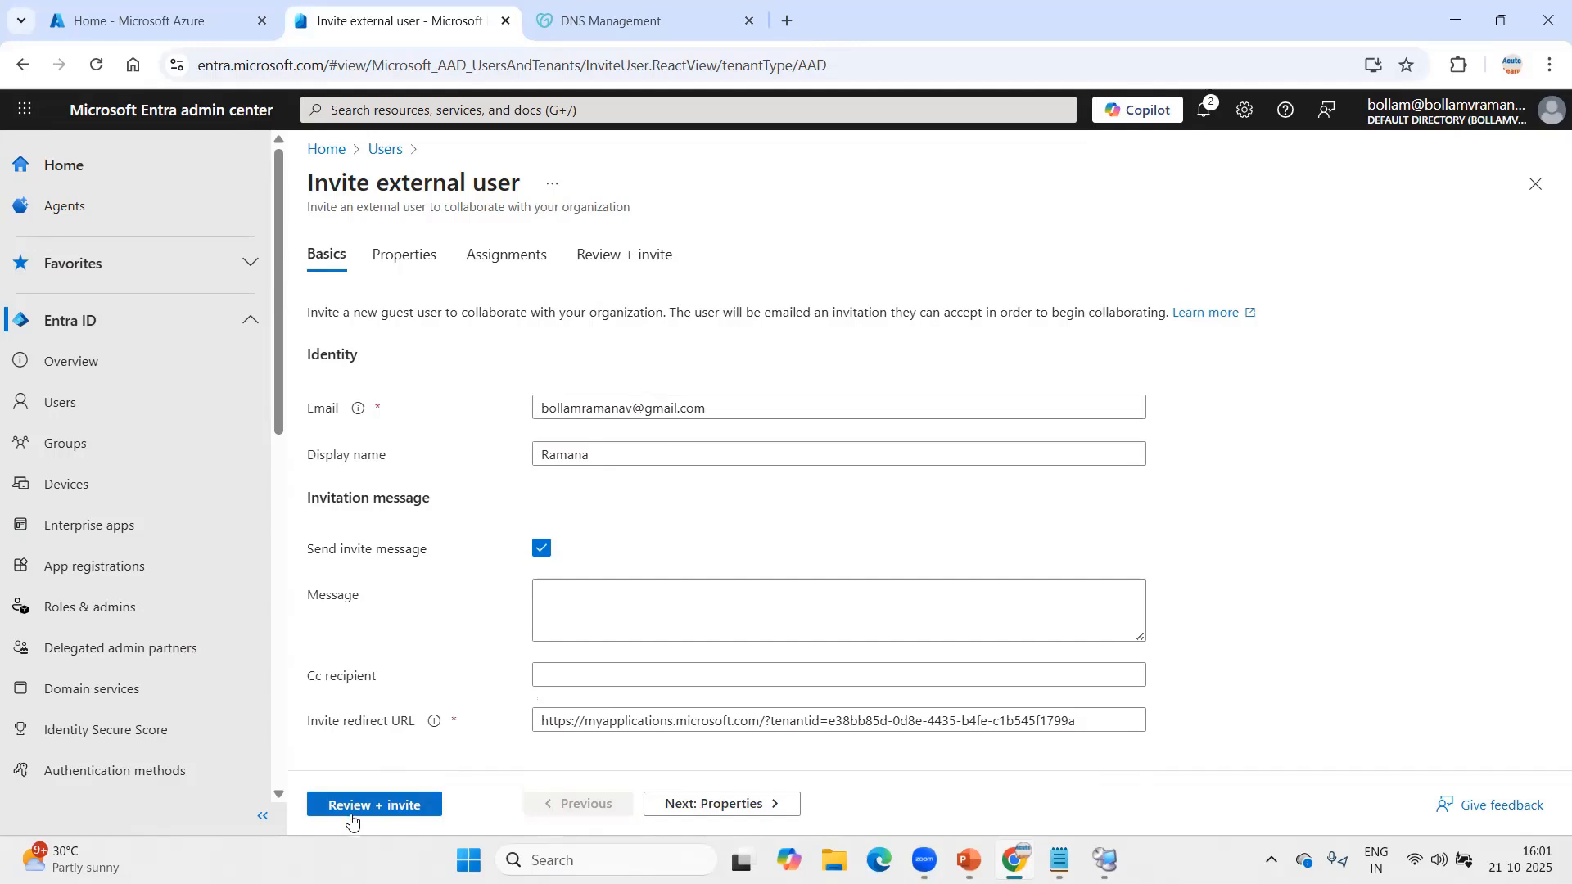
Step: Review and send the guest invitation, then refresh the user list to show the new guest
{"action": "left_click", "coordinate": [400, 806]}
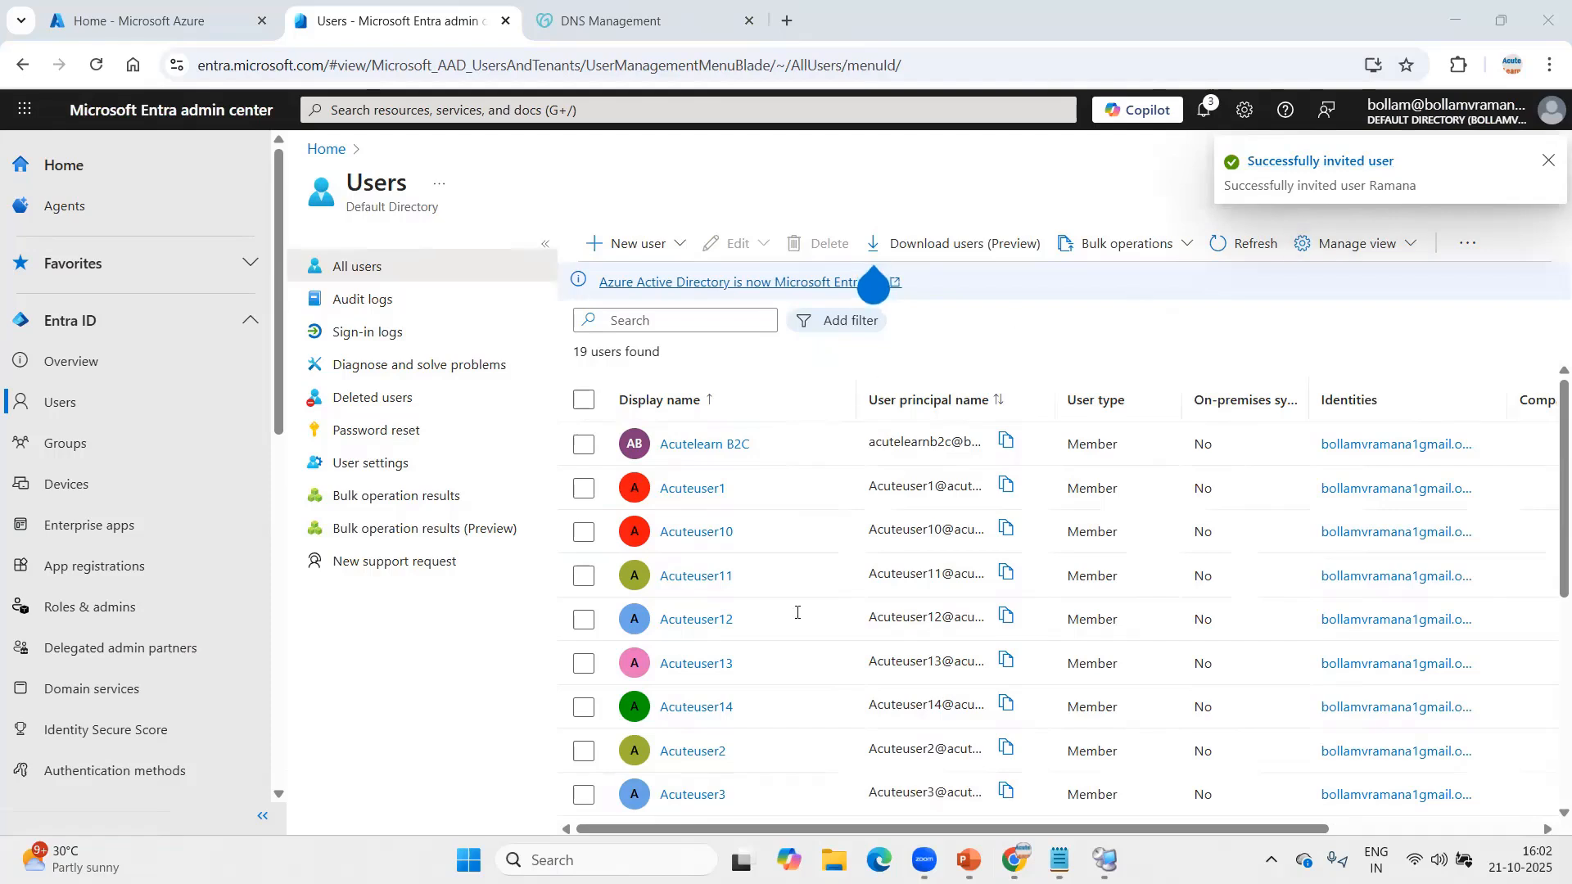
{"action": "scroll", "coordinate": [797, 612], "scroll_direction": "down", "scroll_amount": 5}
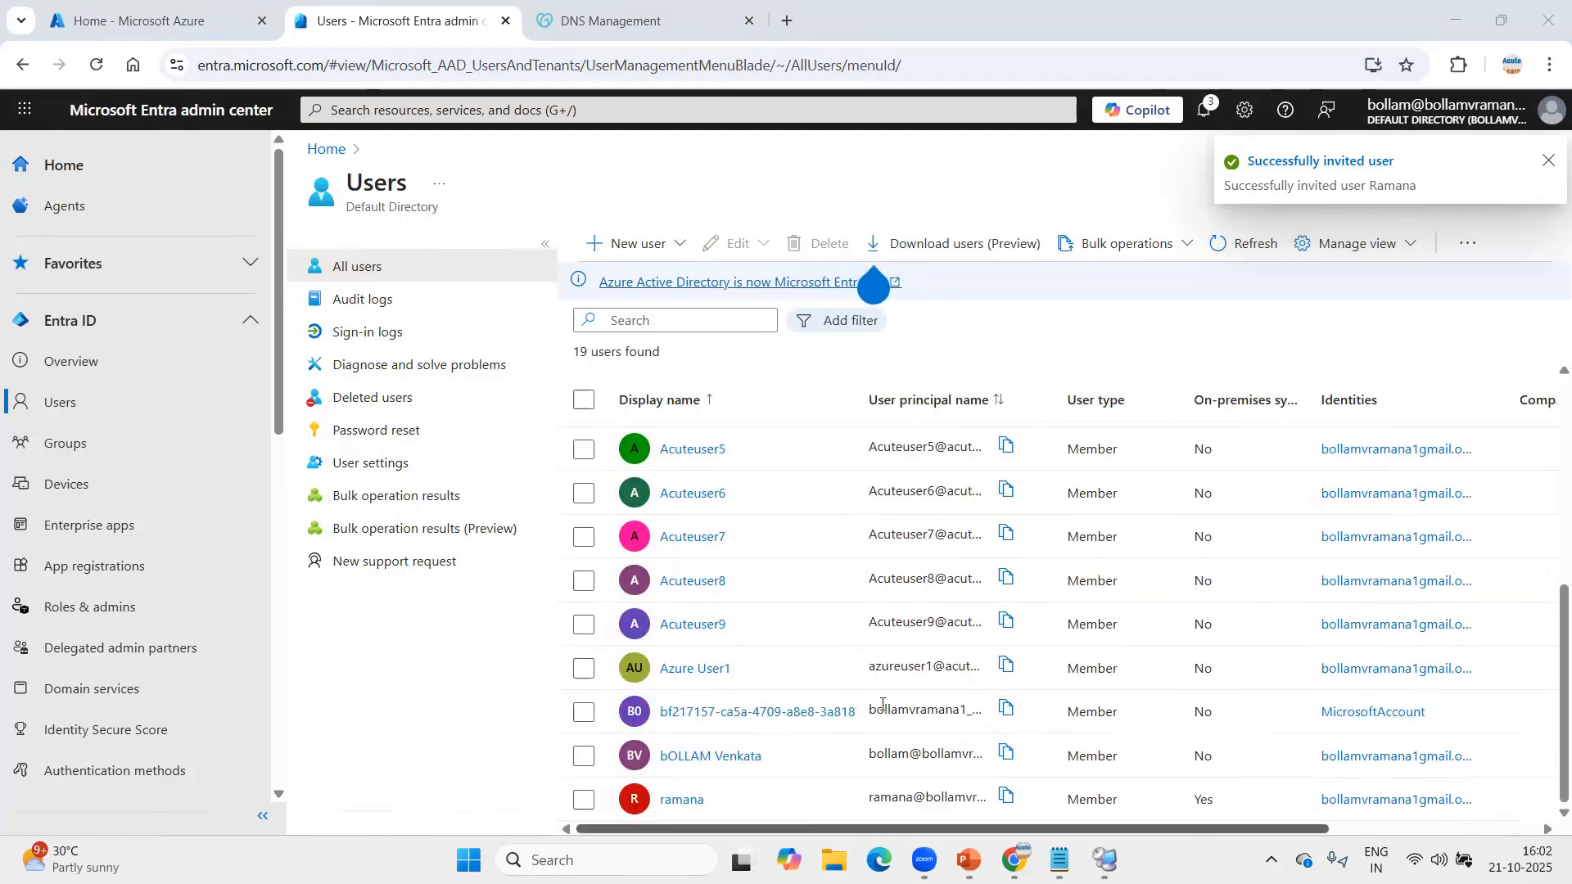
{"action": "scroll", "coordinate": [882, 704], "scroll_direction": "up", "scroll_amount": 5}
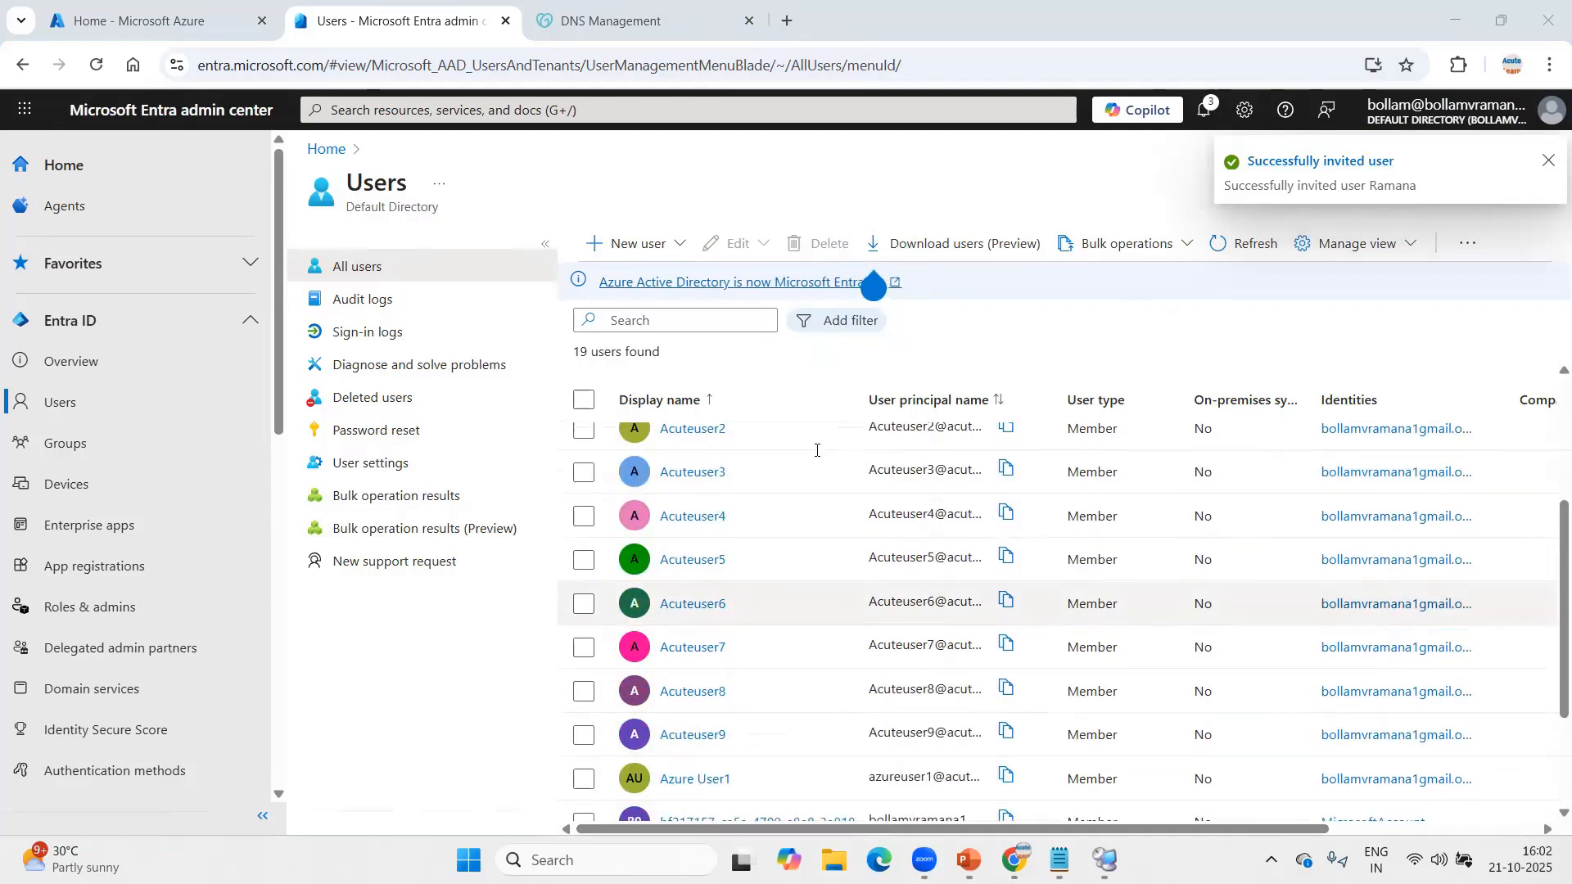
{"action": "left_click", "coordinate": [1221, 246]}
{"action": "scroll", "coordinate": [843, 524], "scroll_direction": "down", "scroll_amount": 5}
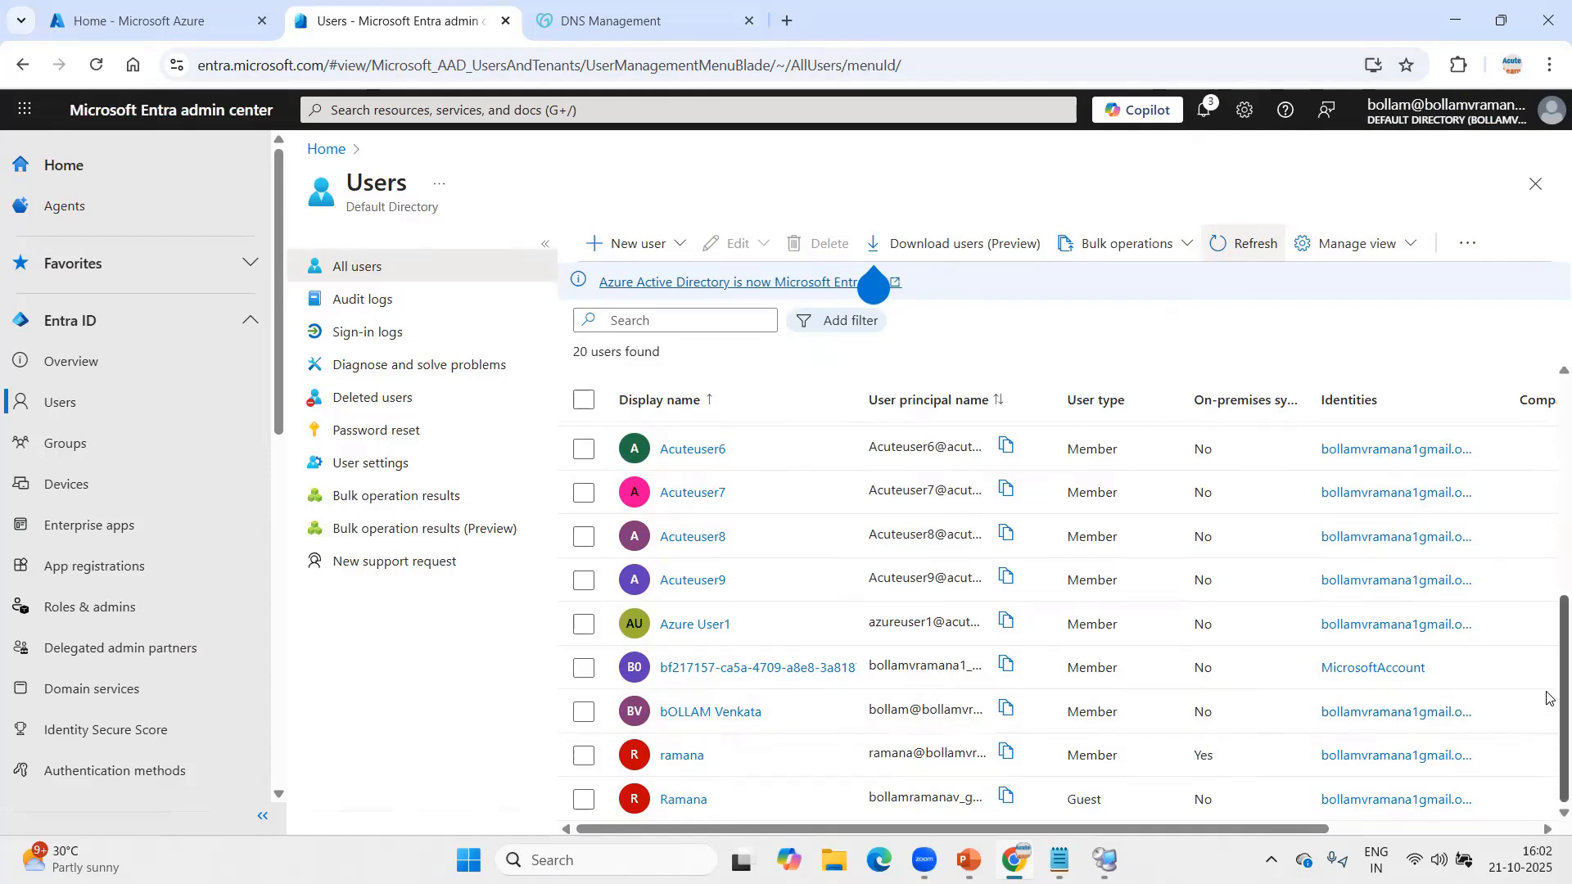
{"action": "scroll", "coordinate": [1549, 737], "scroll_direction": "up", "scroll_amount": 1}
{"action": "scroll", "coordinate": [1549, 778], "scroll_direction": "down", "scroll_amount": 1}
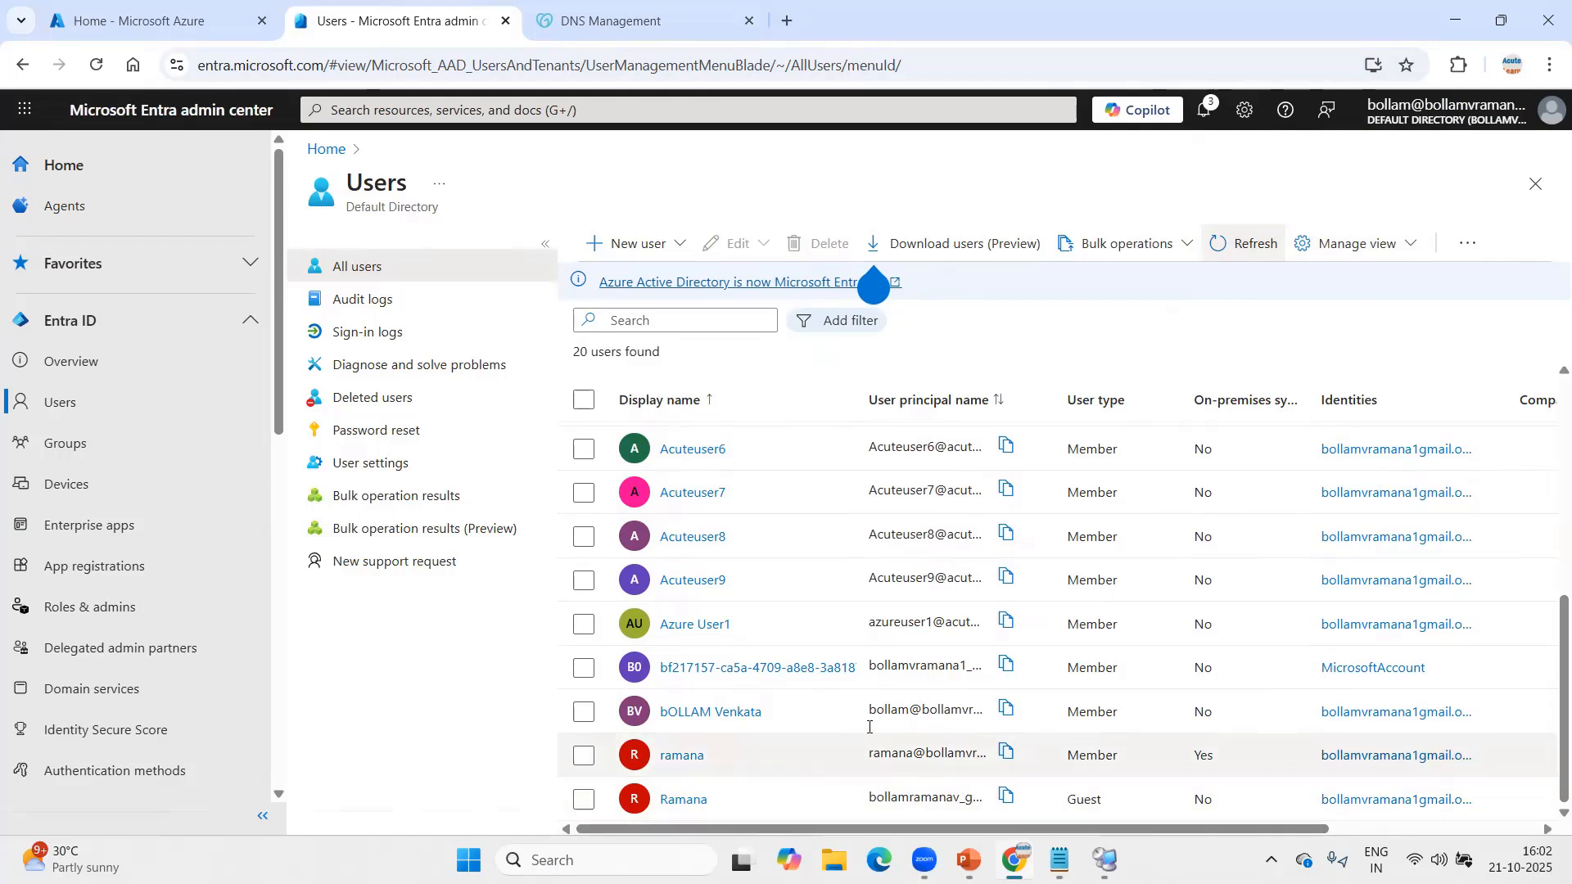
{"action": "scroll", "coordinate": [895, 628], "scroll_direction": "up", "scroll_amount": 5}
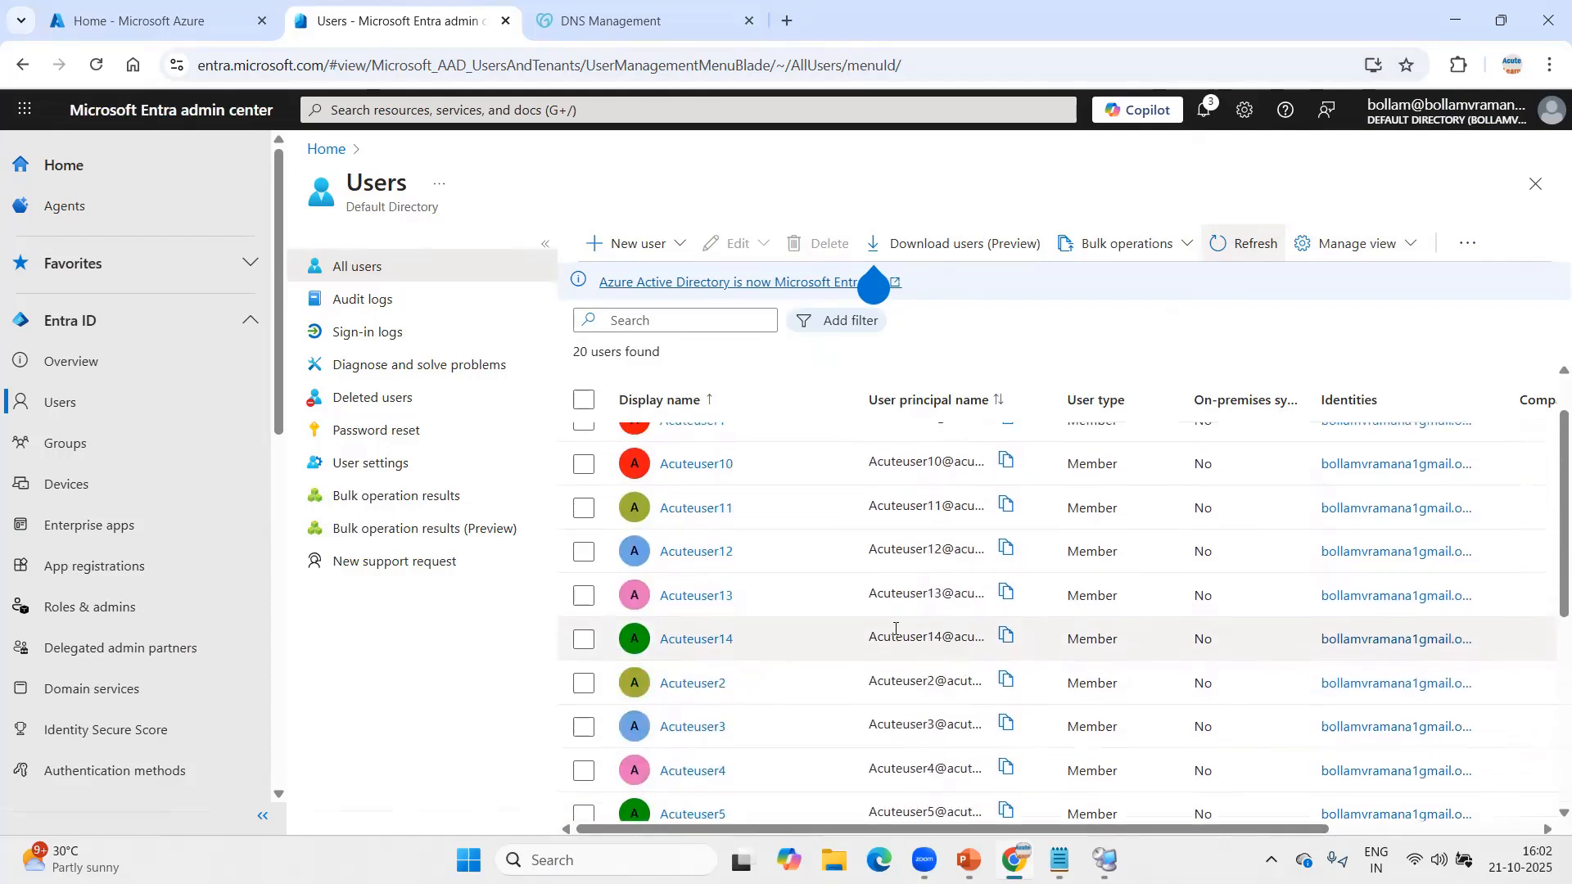
{"action": "scroll", "coordinate": [790, 654], "scroll_direction": "down", "scroll_amount": 5}
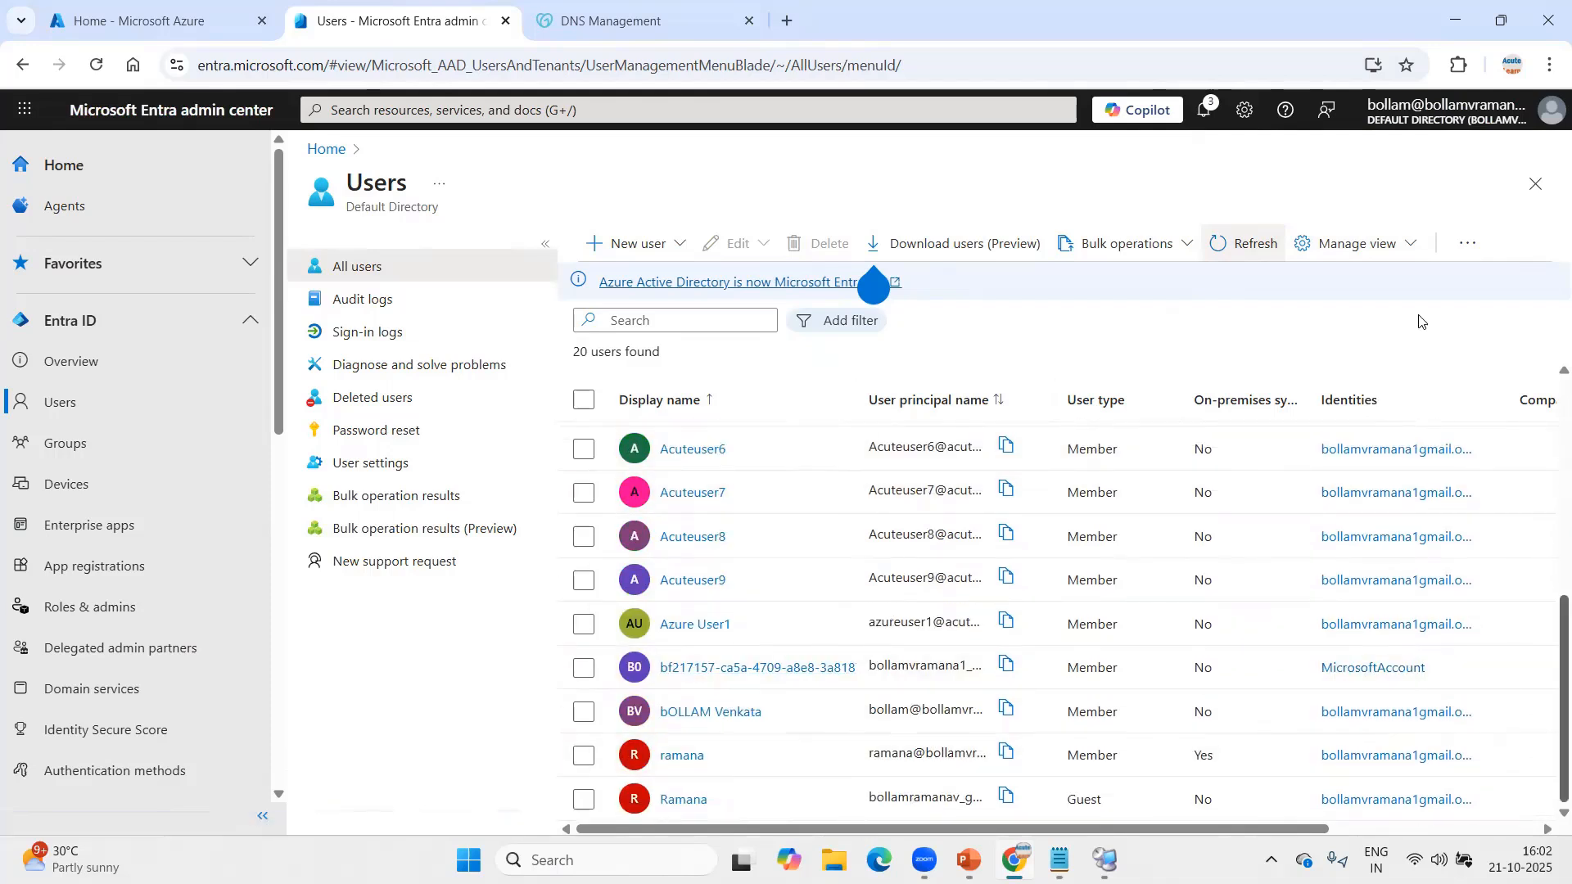
Step: Search the user list for the guest's name, then open a new browser tab
{"action": "double_click", "coordinate": [1064, 41]}
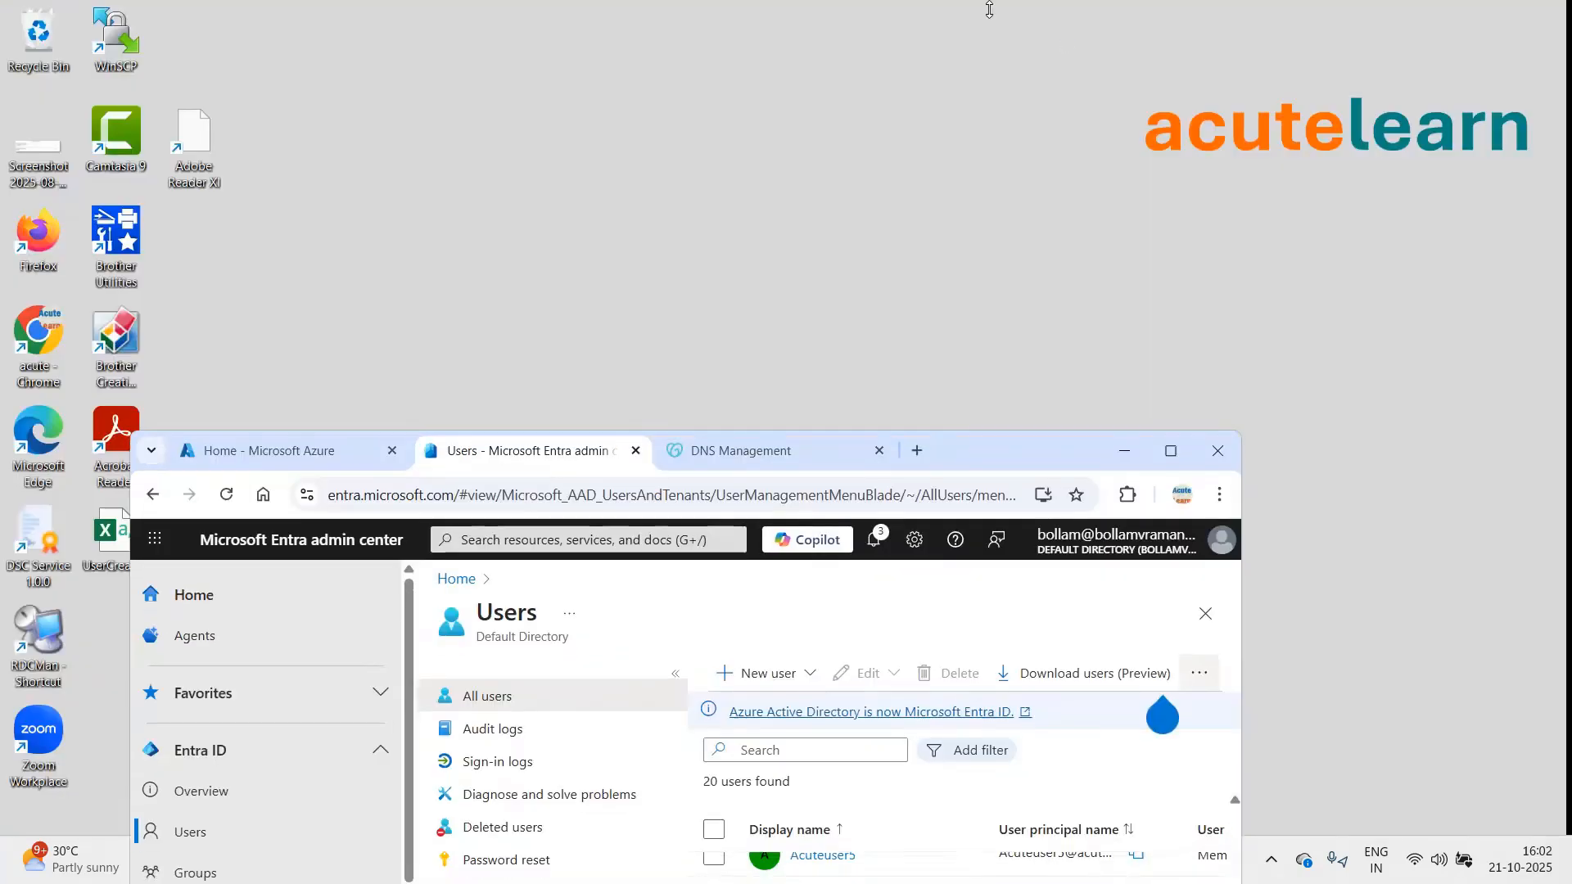
{"action": "double_click", "coordinate": [1104, 460]}
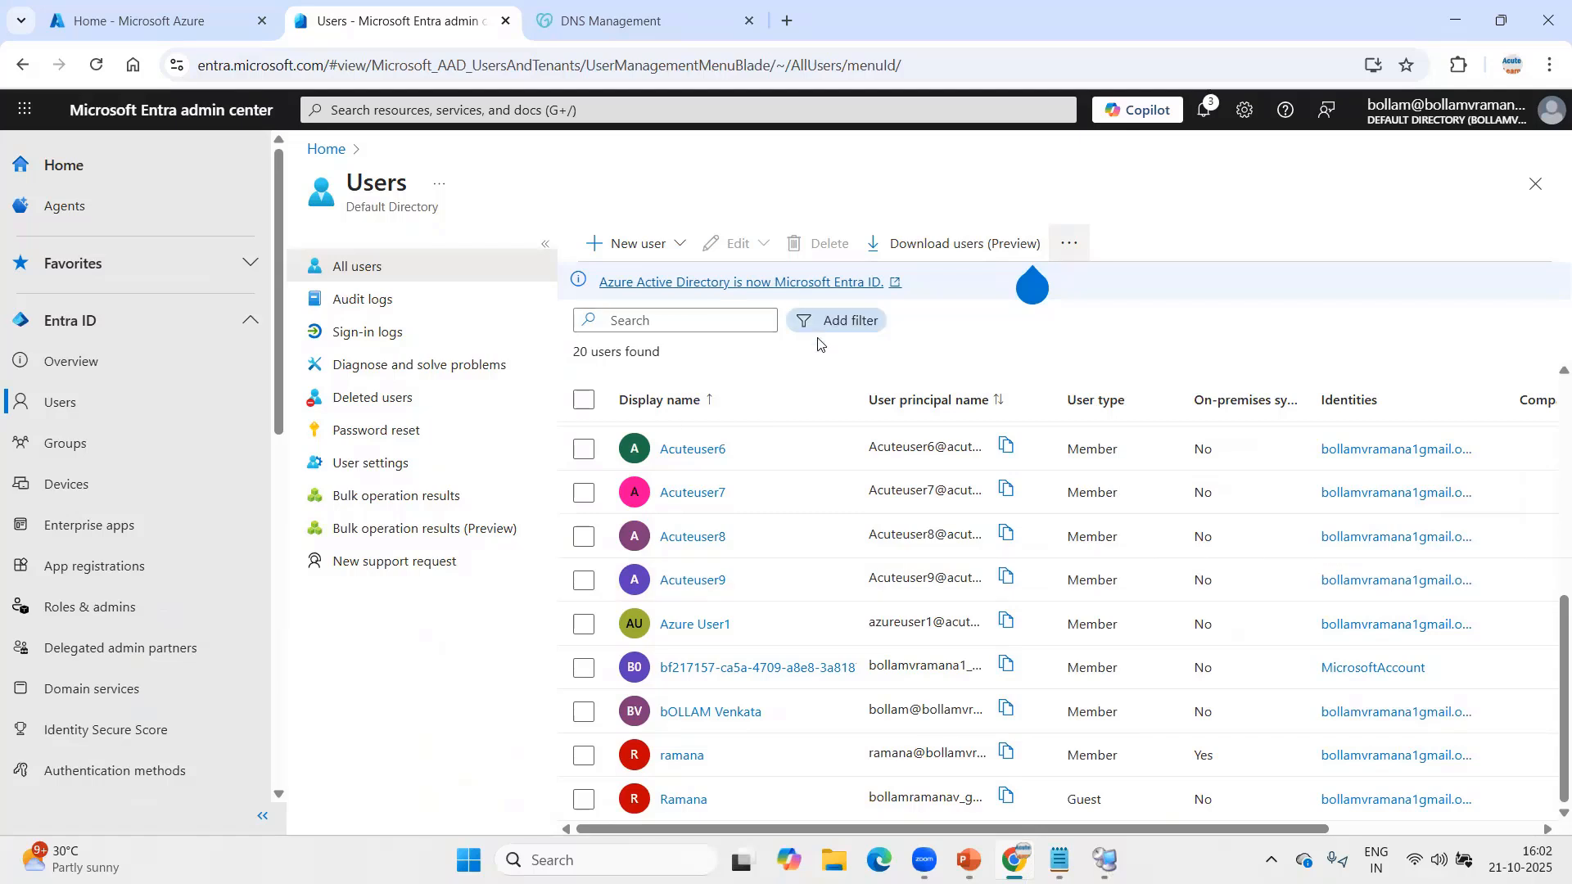
{"action": "left_click", "coordinate": [681, 322]}
{"action": "type", "text": "raman"}
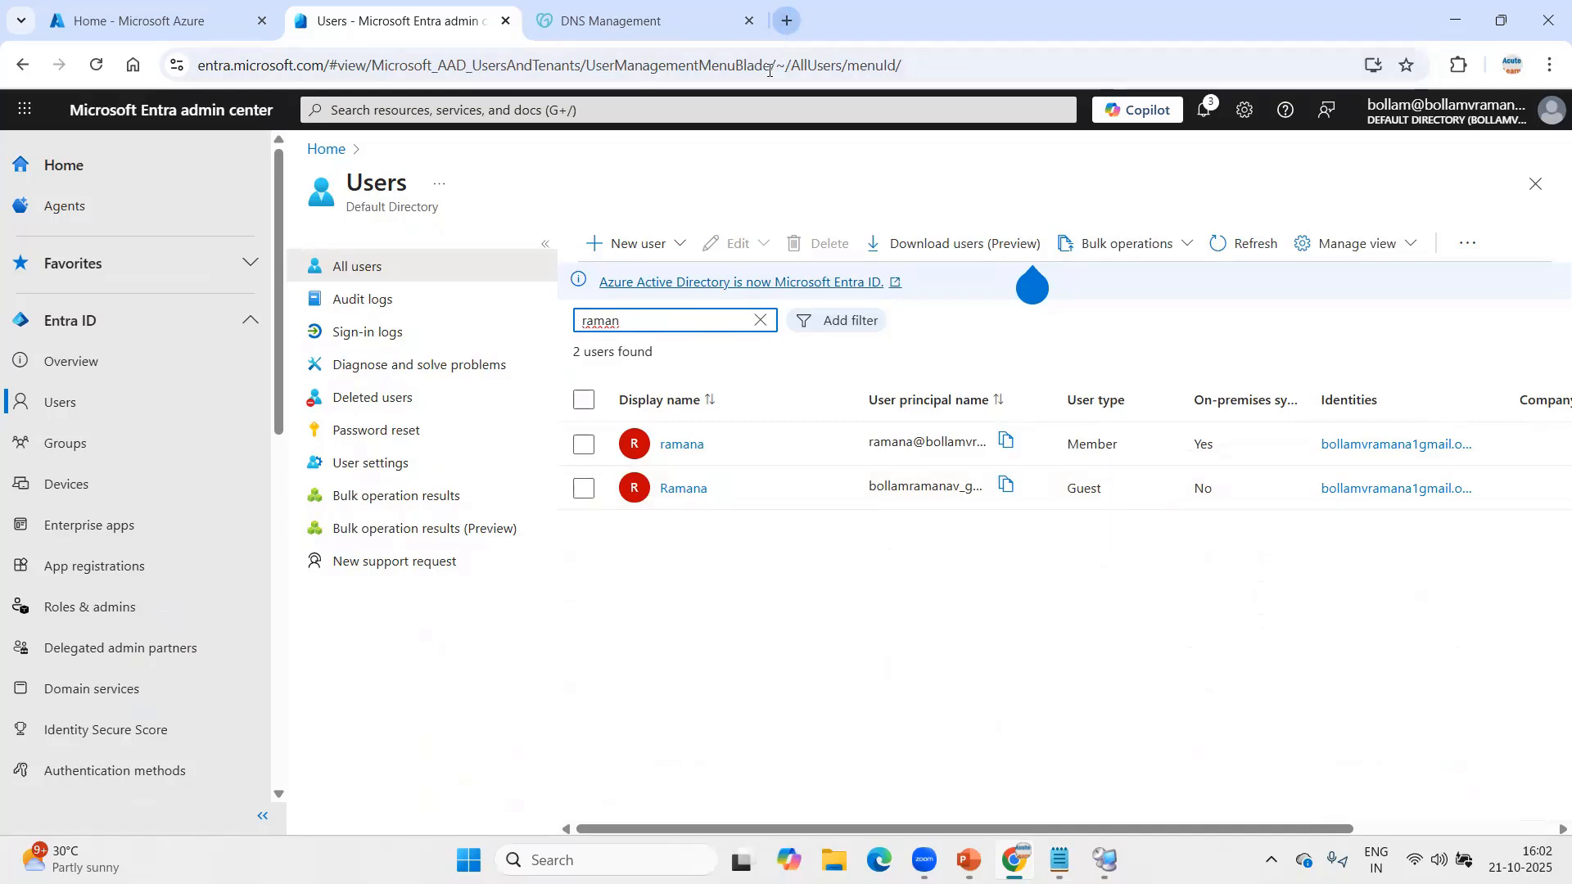
{"action": "left_click", "coordinate": [786, 20]}
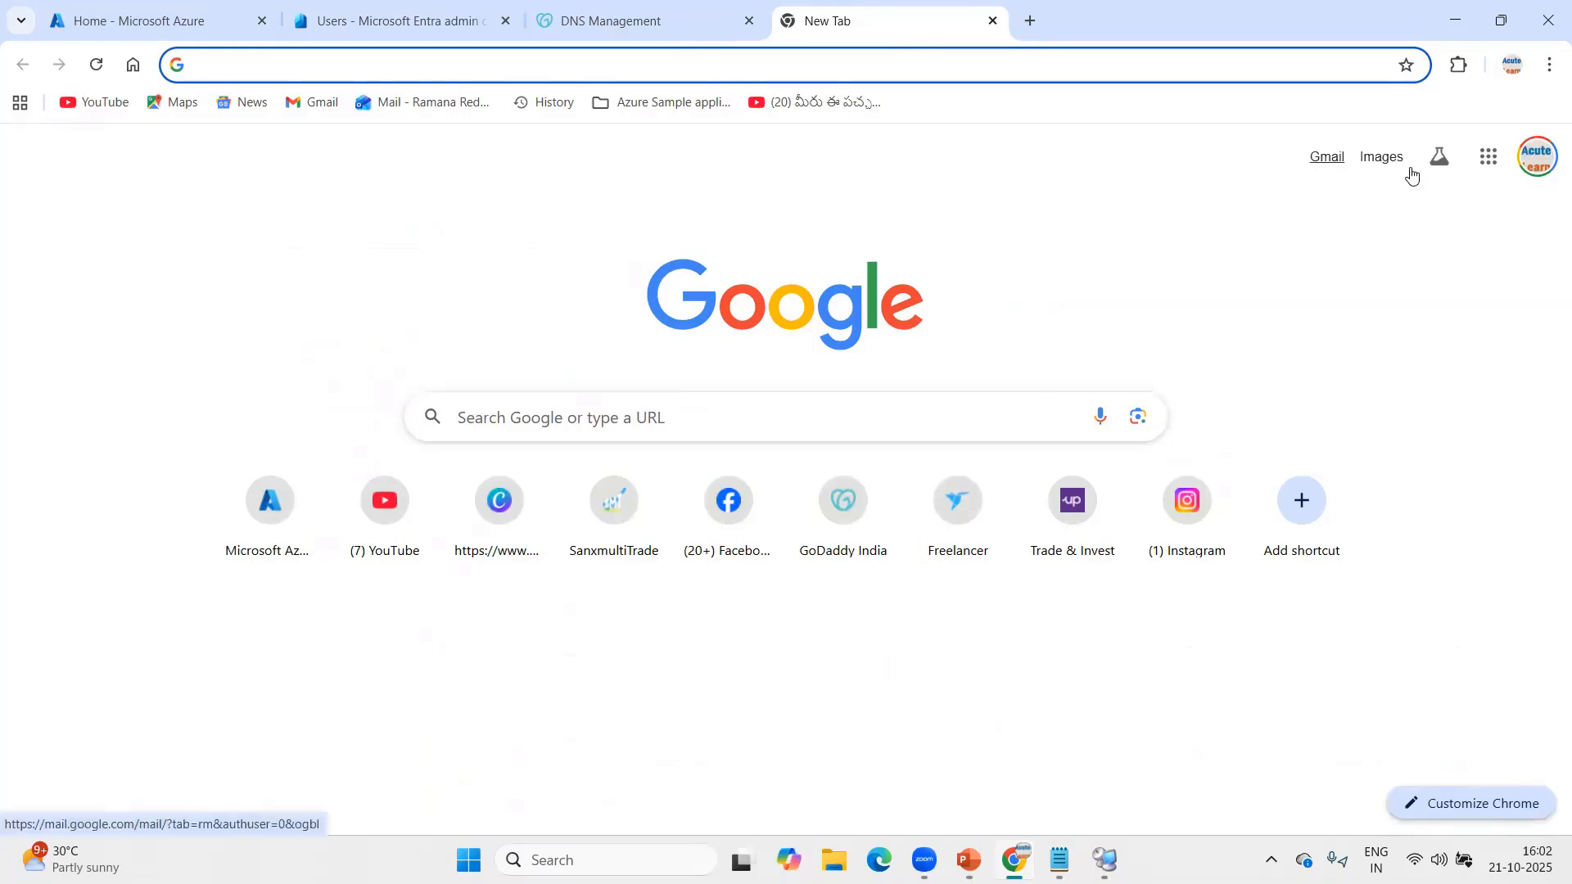
Step: Add the guest's Gmail account to Chrome, submitting its e-mail address and password
{"action": "left_click", "coordinate": [1550, 167]}
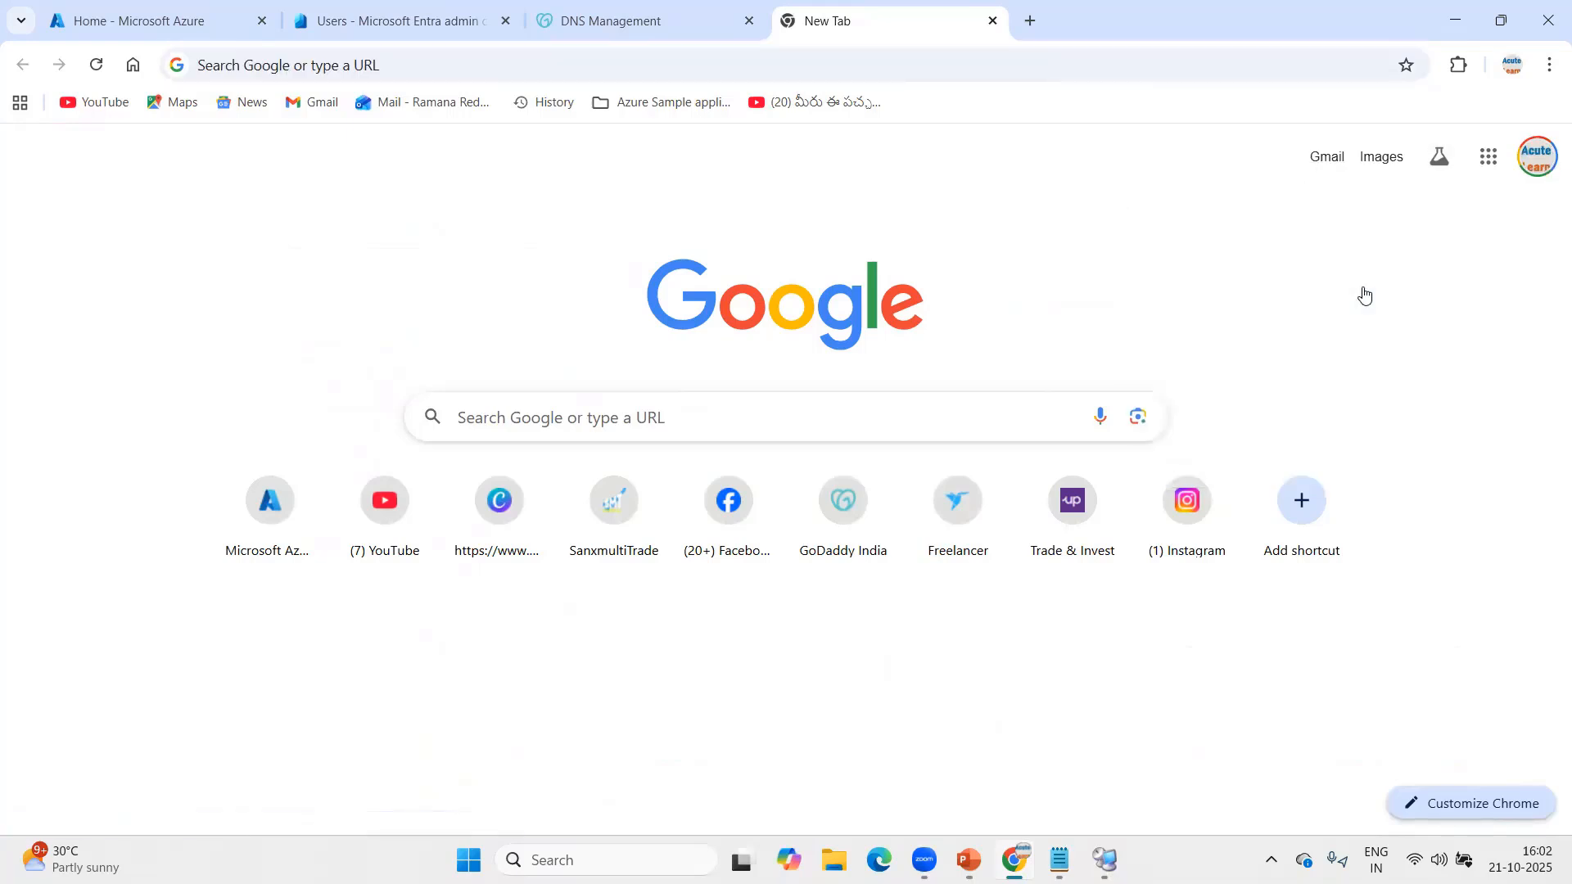
{"action": "scroll", "coordinate": [1359, 736], "scroll_direction": "down", "scroll_amount": 2}
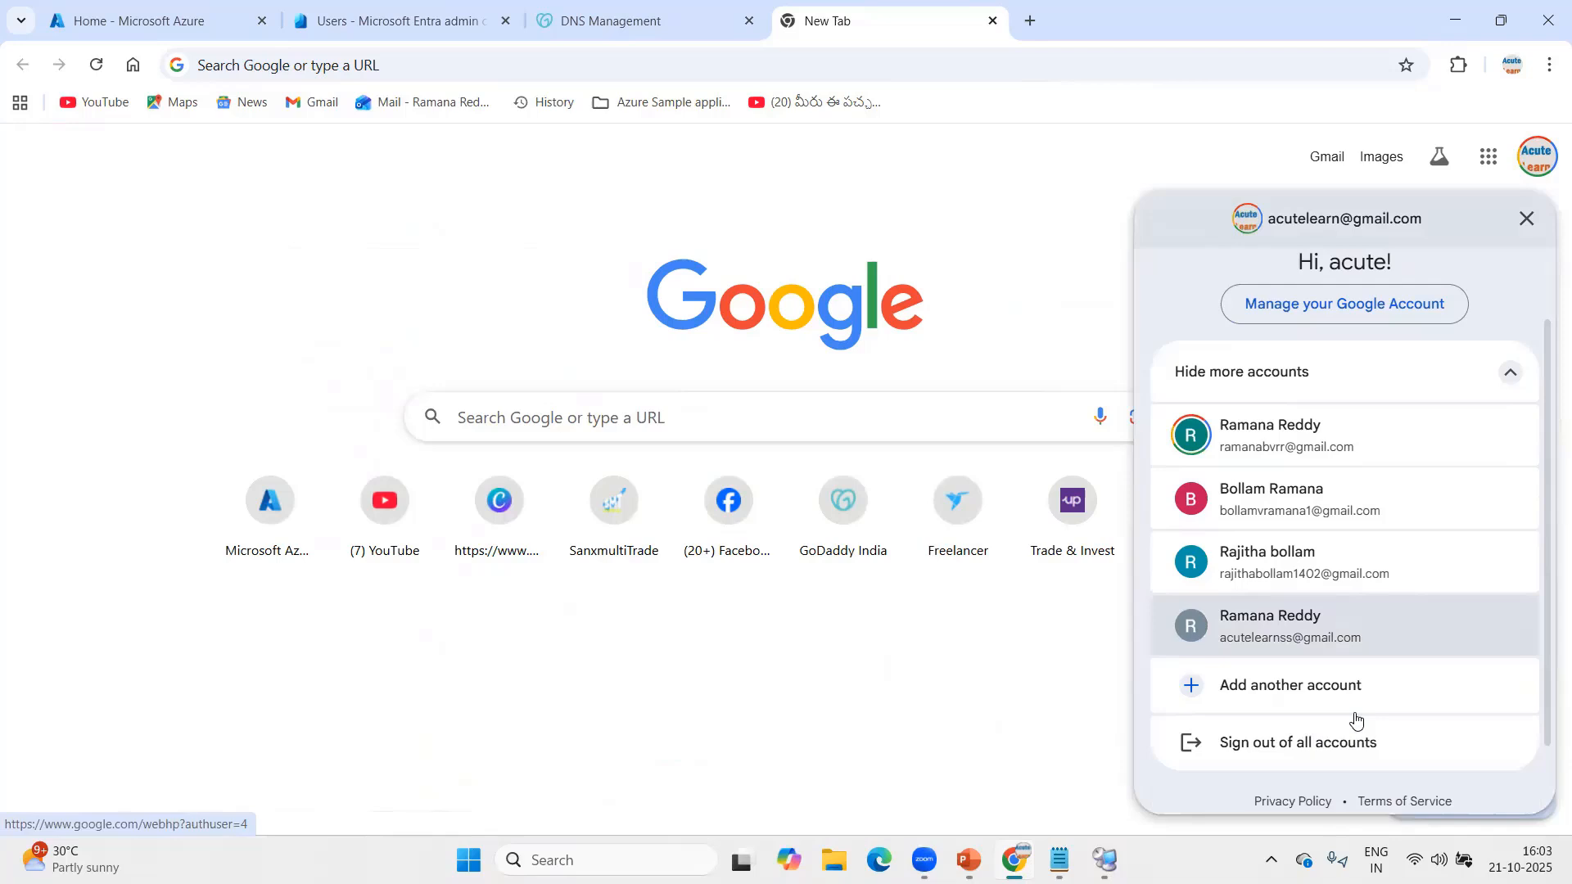
{"action": "left_click", "coordinate": [1289, 680]}
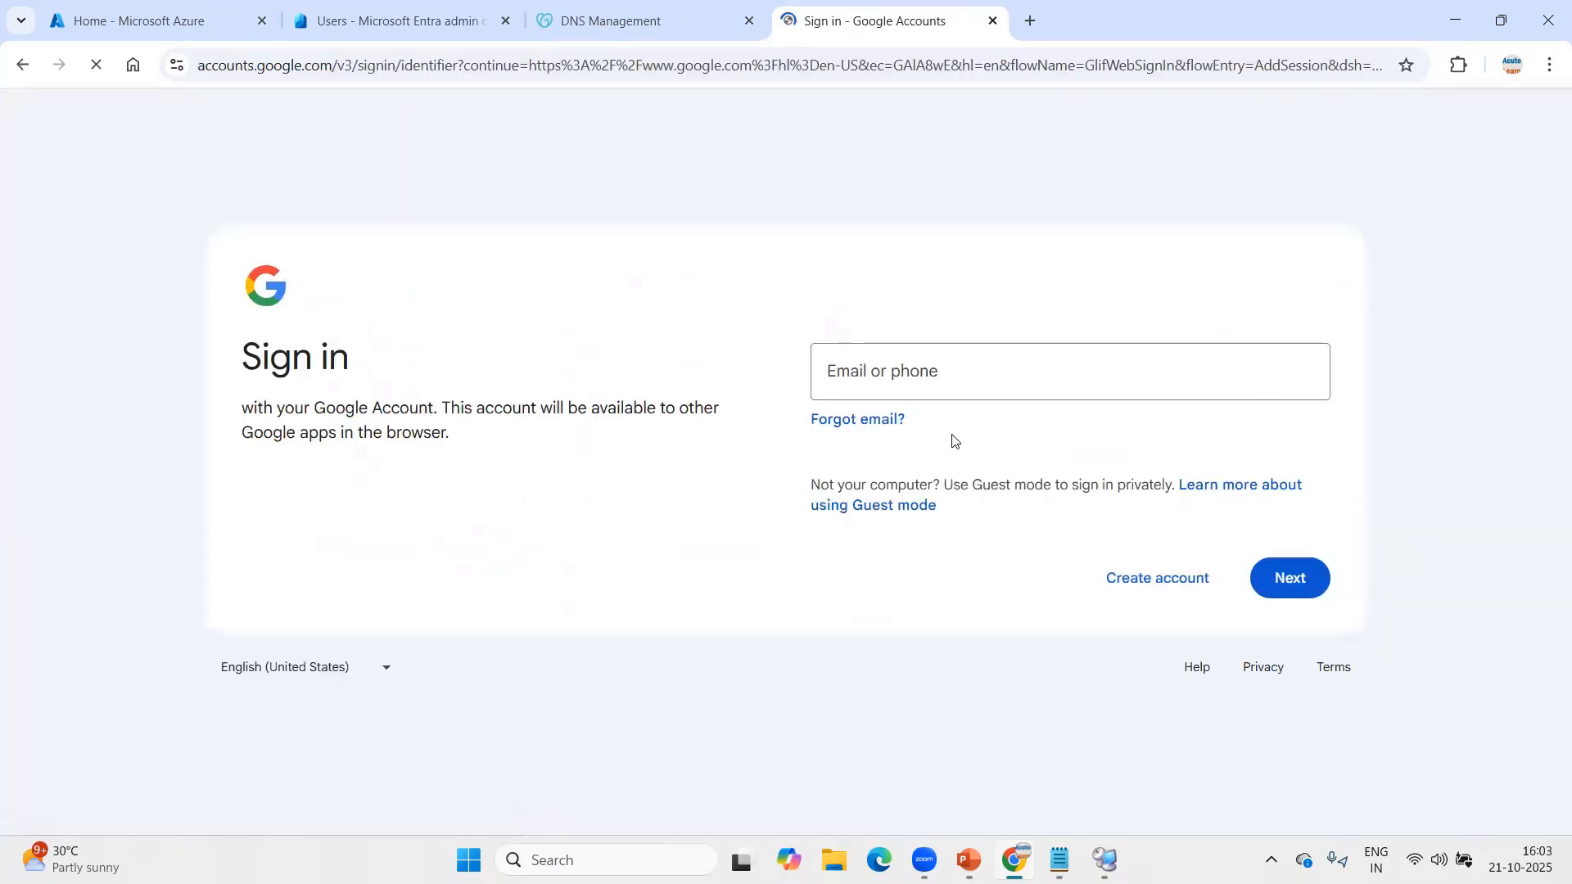
{"action": "key", "text": "ctrl+v"}
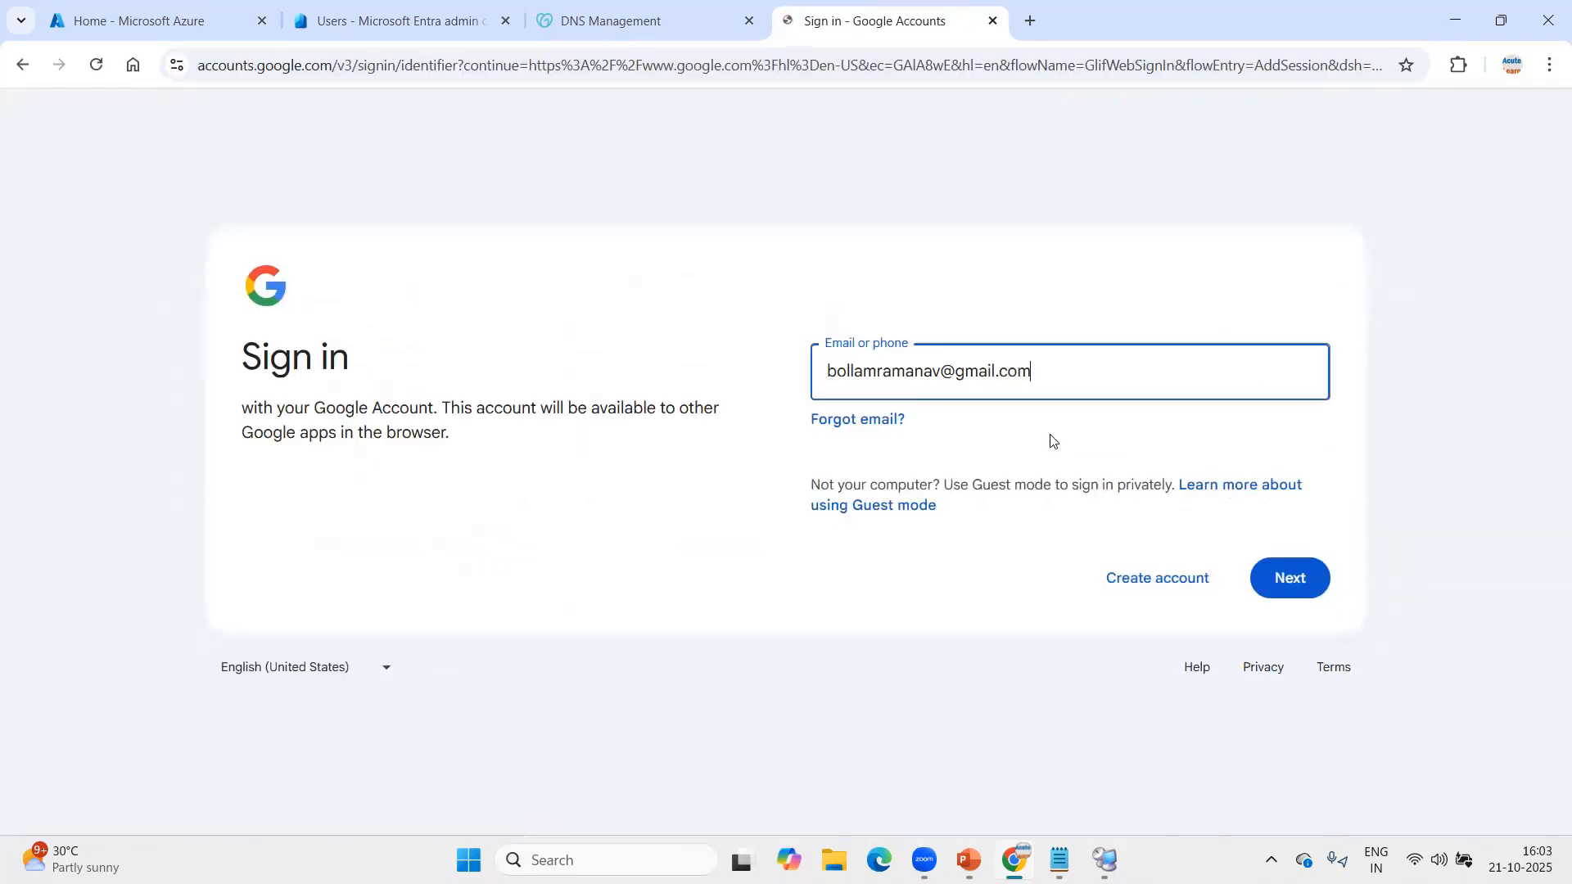
{"action": "left_click", "coordinate": [1297, 591]}
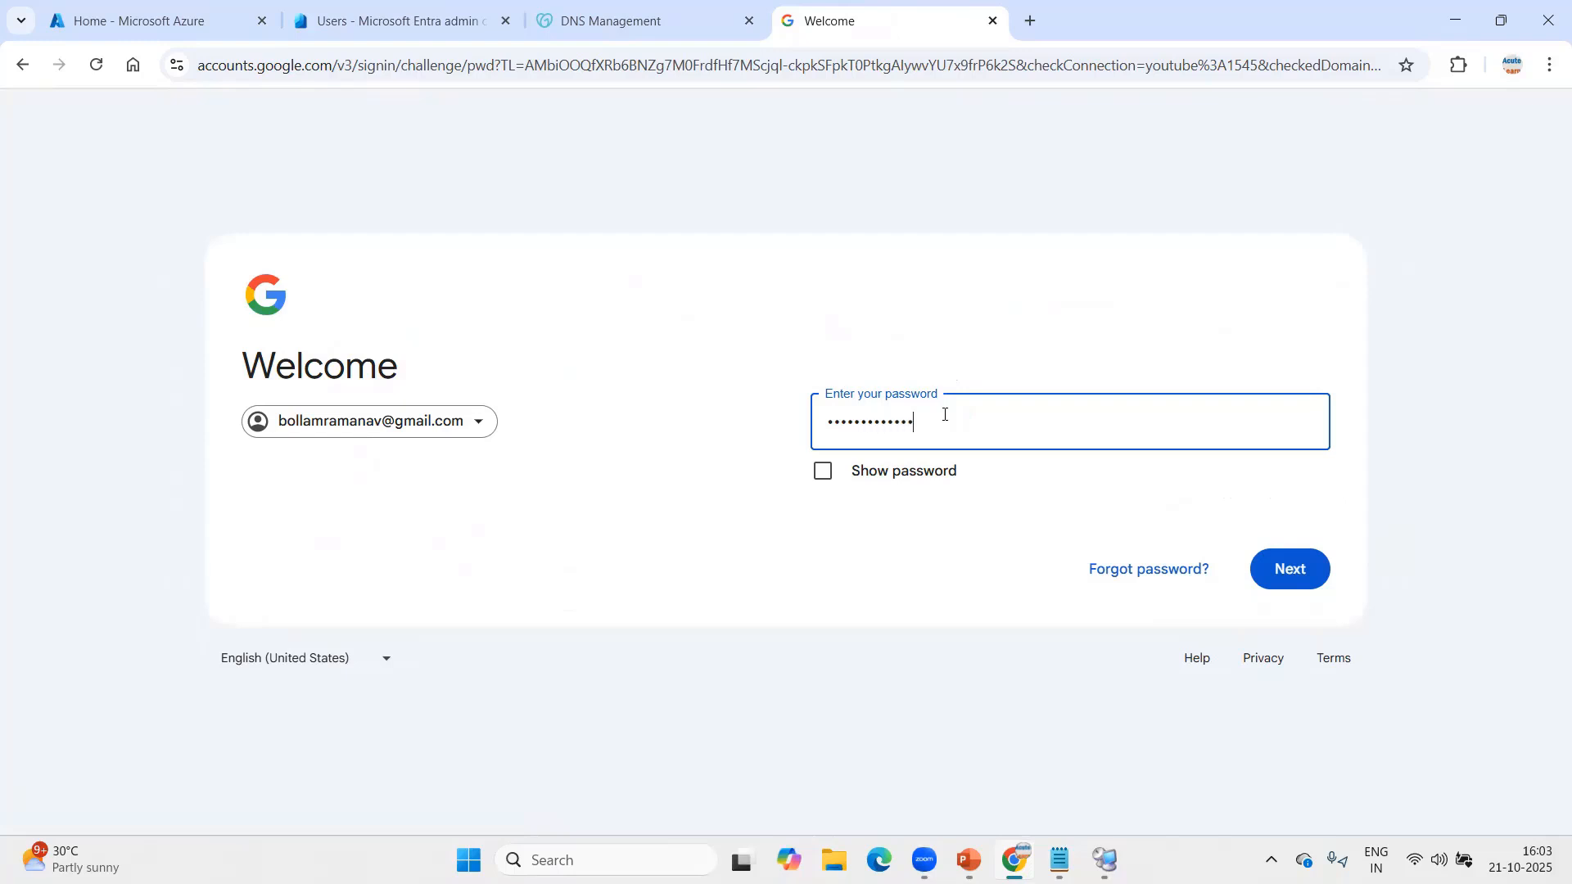
{"action": "left_click", "coordinate": [1305, 588]}
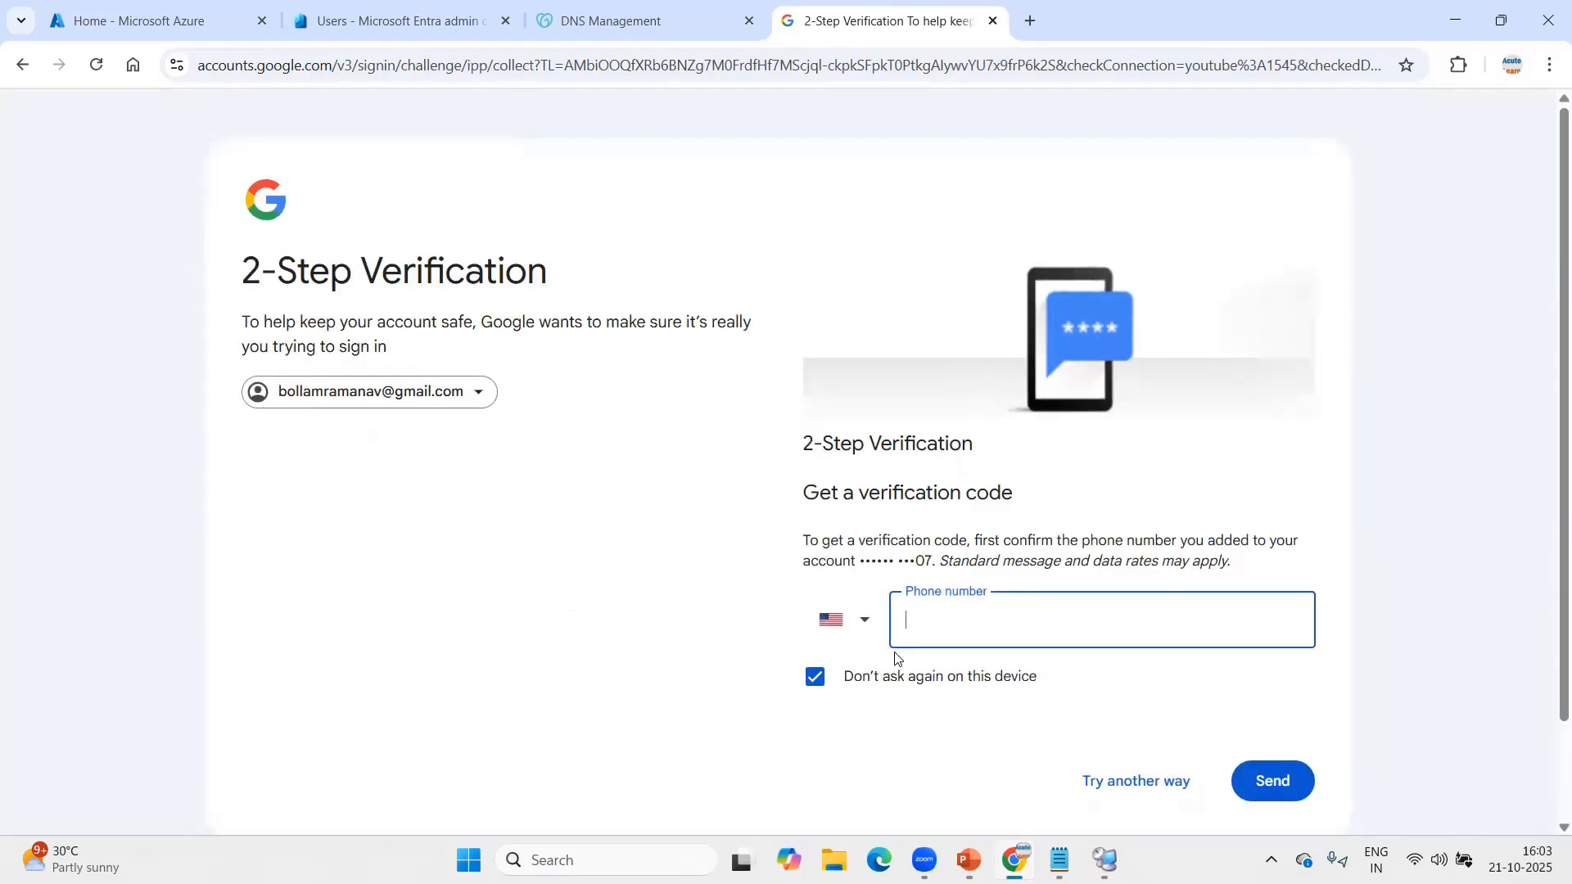
Step: Complete 2-Step Verification with an India (+91) phone number and the texted code
{"action": "left_click", "coordinate": [815, 679]}
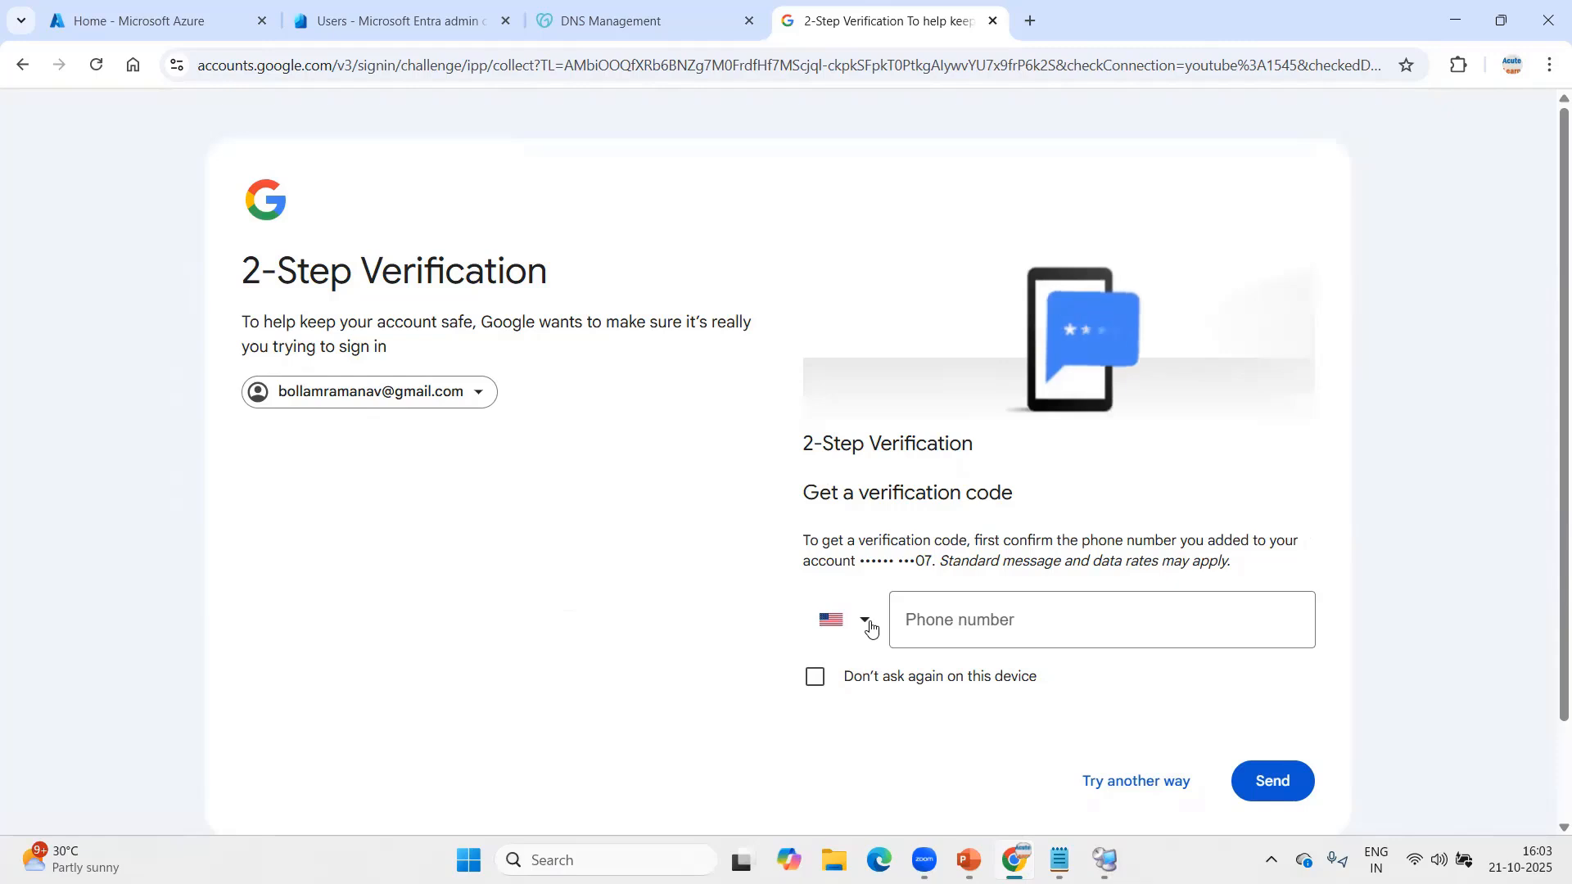
{"action": "left_click", "coordinate": [865, 621]}
{"action": "type", "text": "in"}
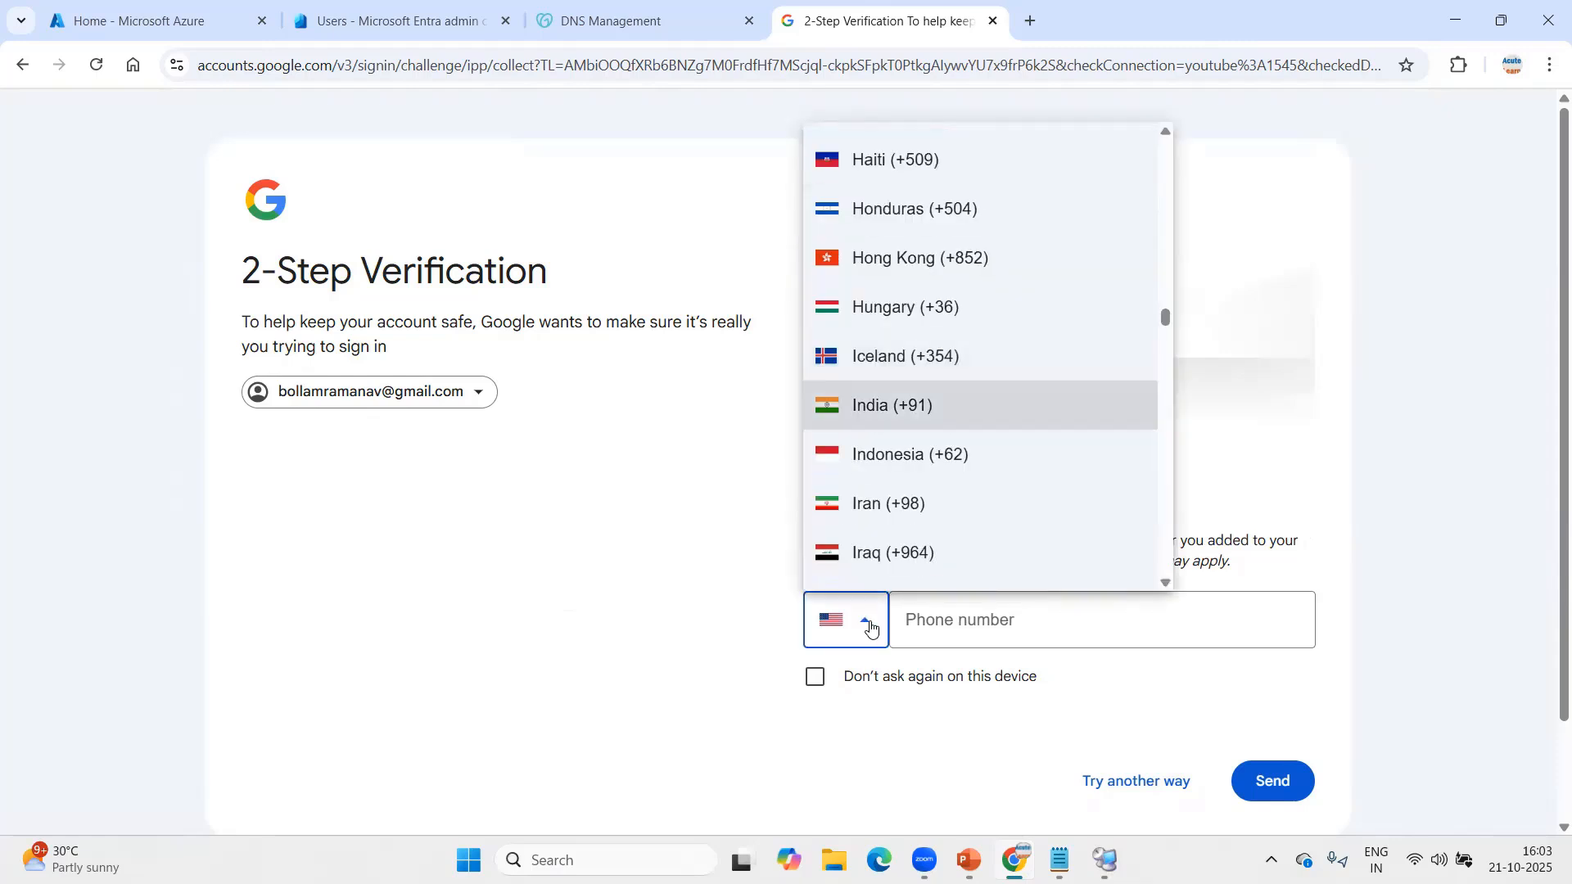
{"action": "left_click", "coordinate": [923, 404]}
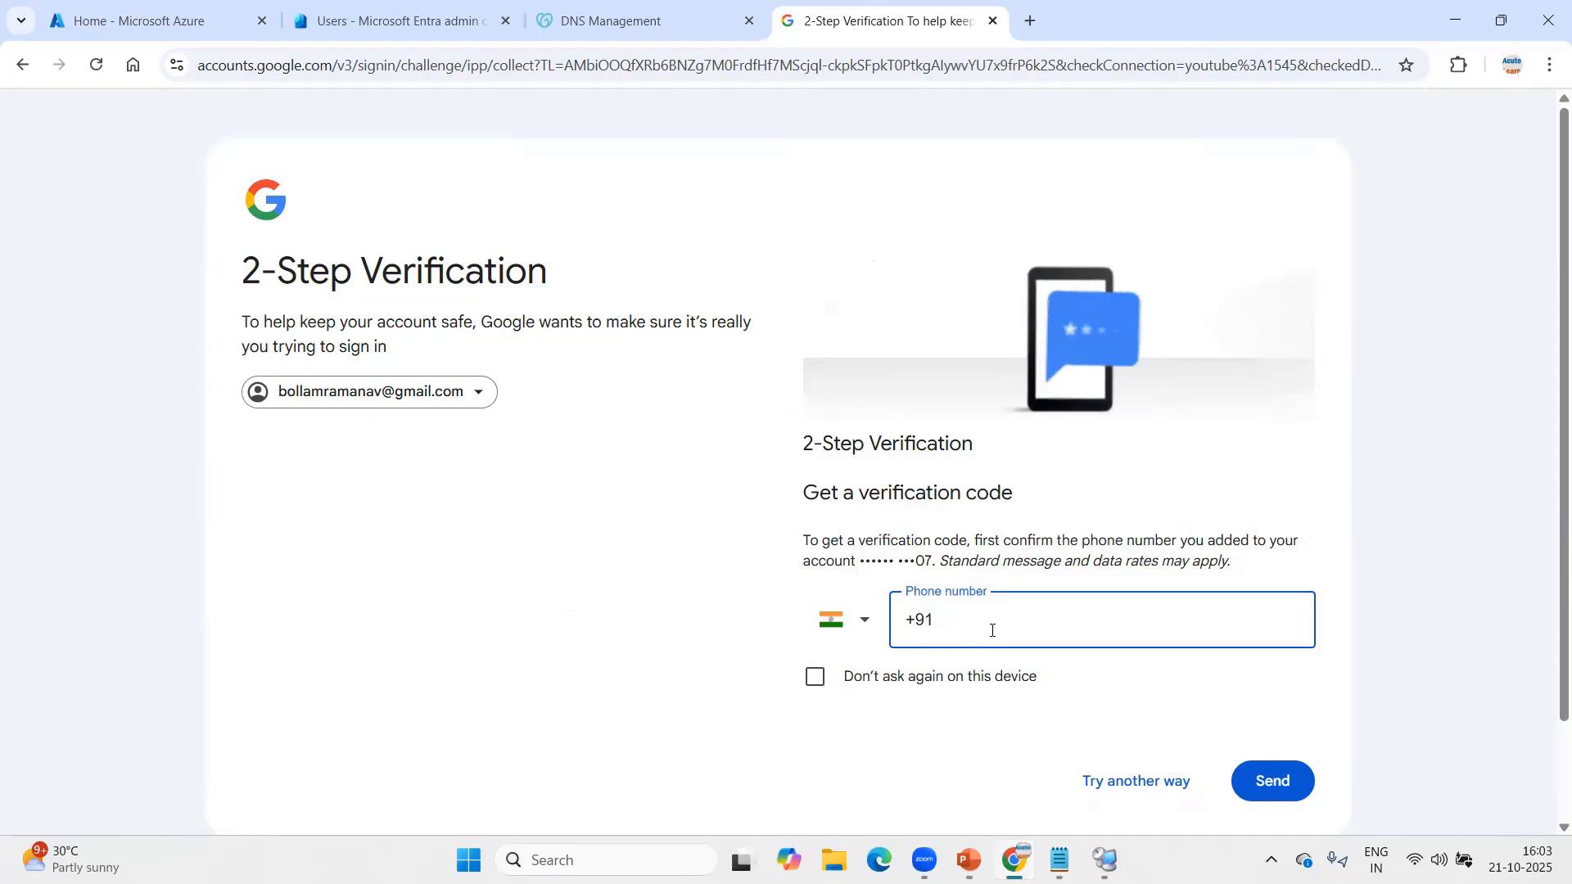
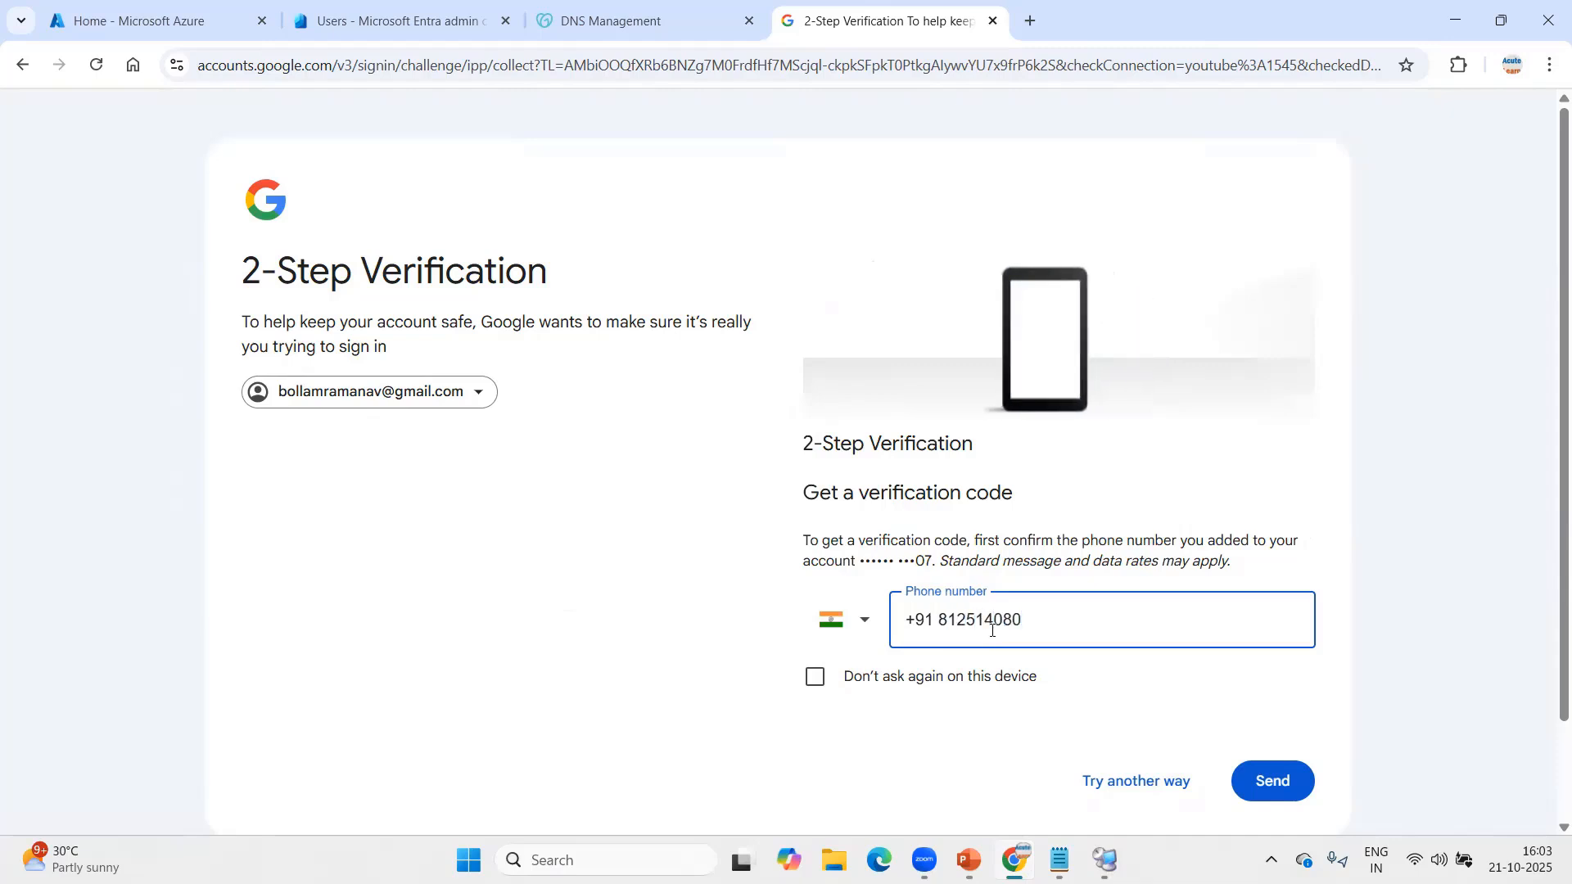
{"action": "left_click", "coordinate": [1007, 681]}
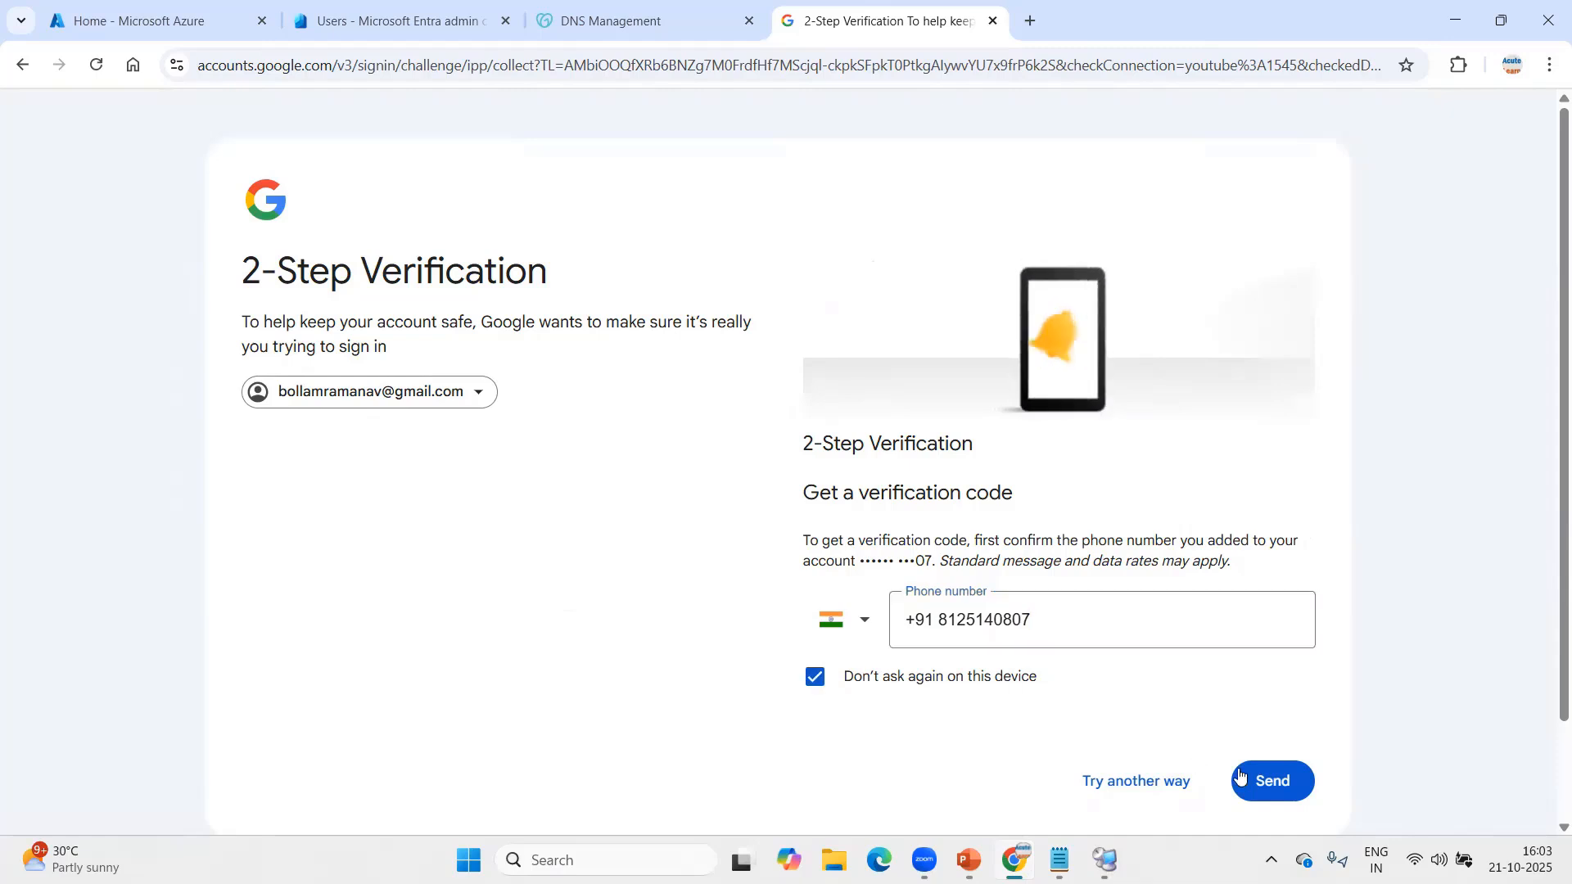
{"action": "left_click", "coordinate": [1270, 780]}
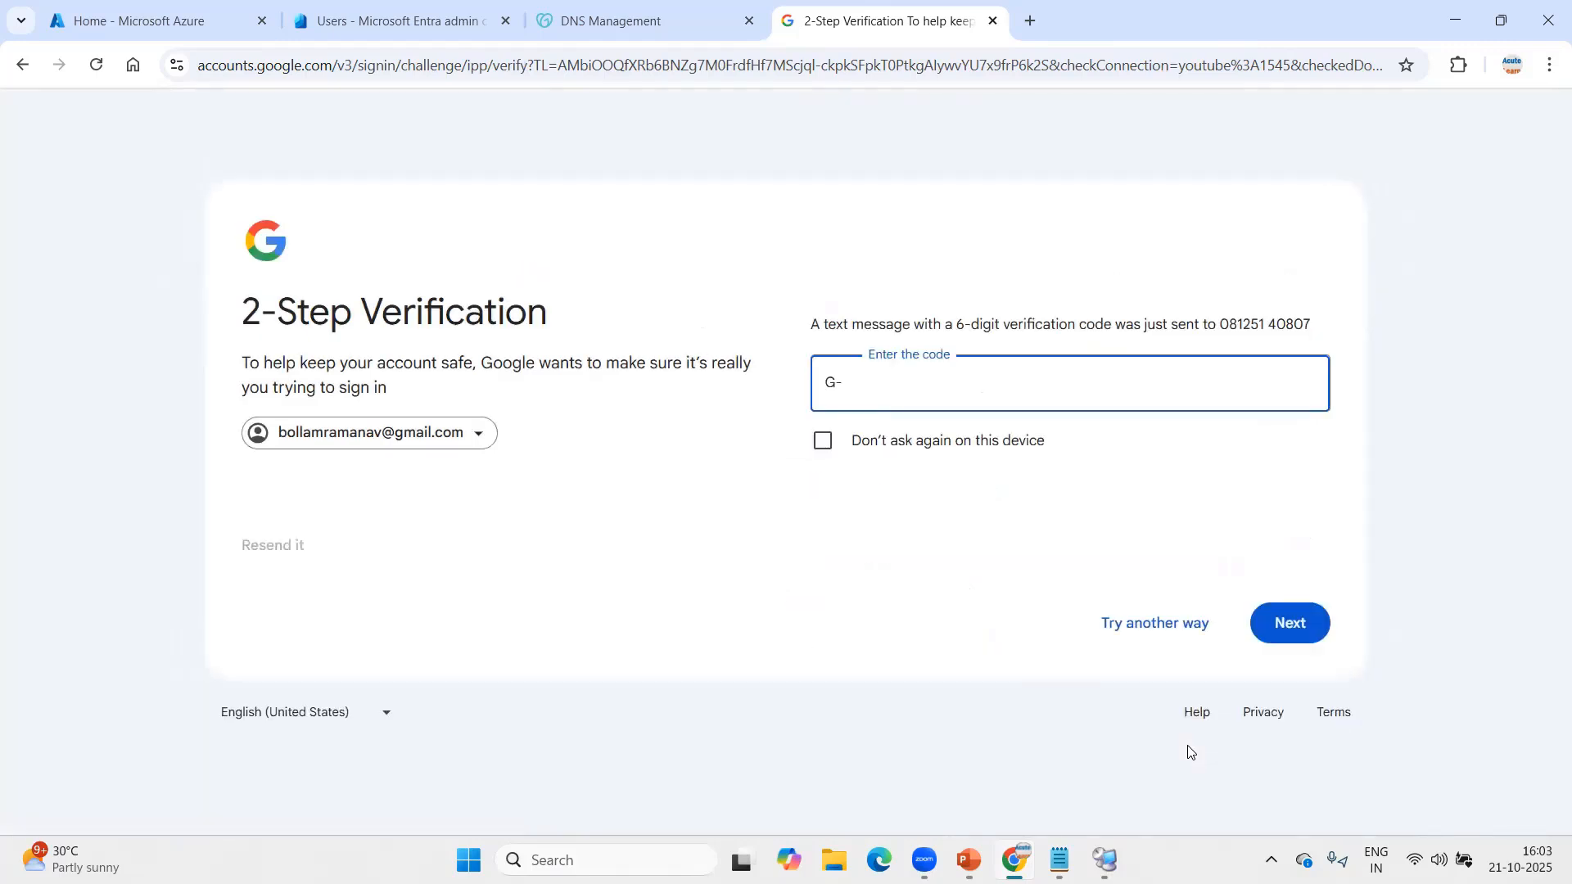
Step: Finish Google sign-in, open the Microsoft invitation email, and accept the invitation
{"action": "left_click", "coordinate": [1292, 622]}
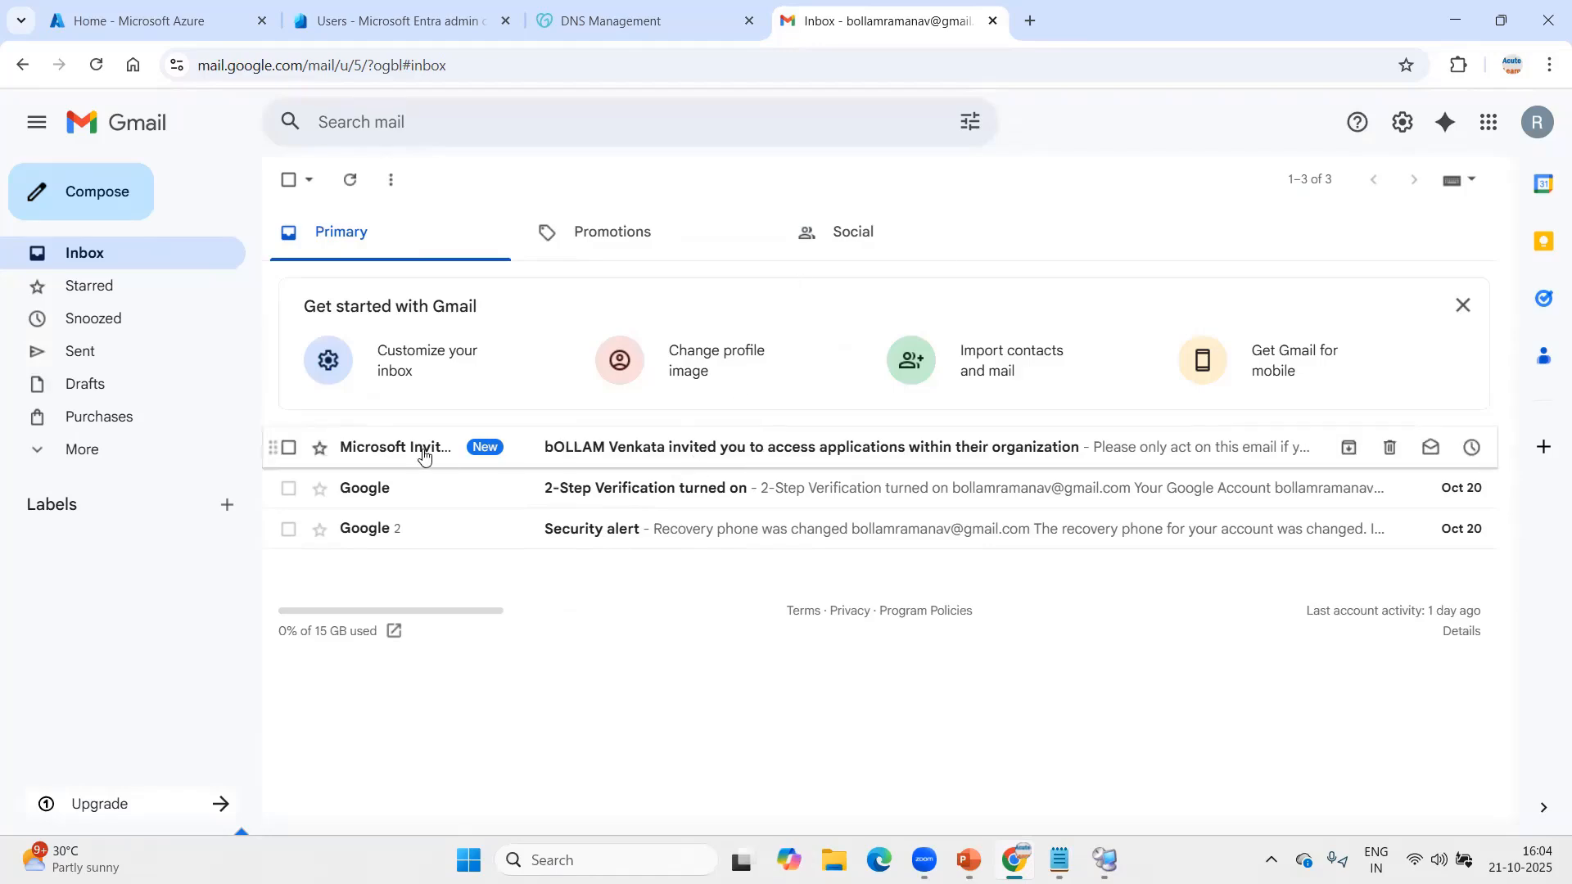
{"action": "left_click", "coordinate": [677, 458]}
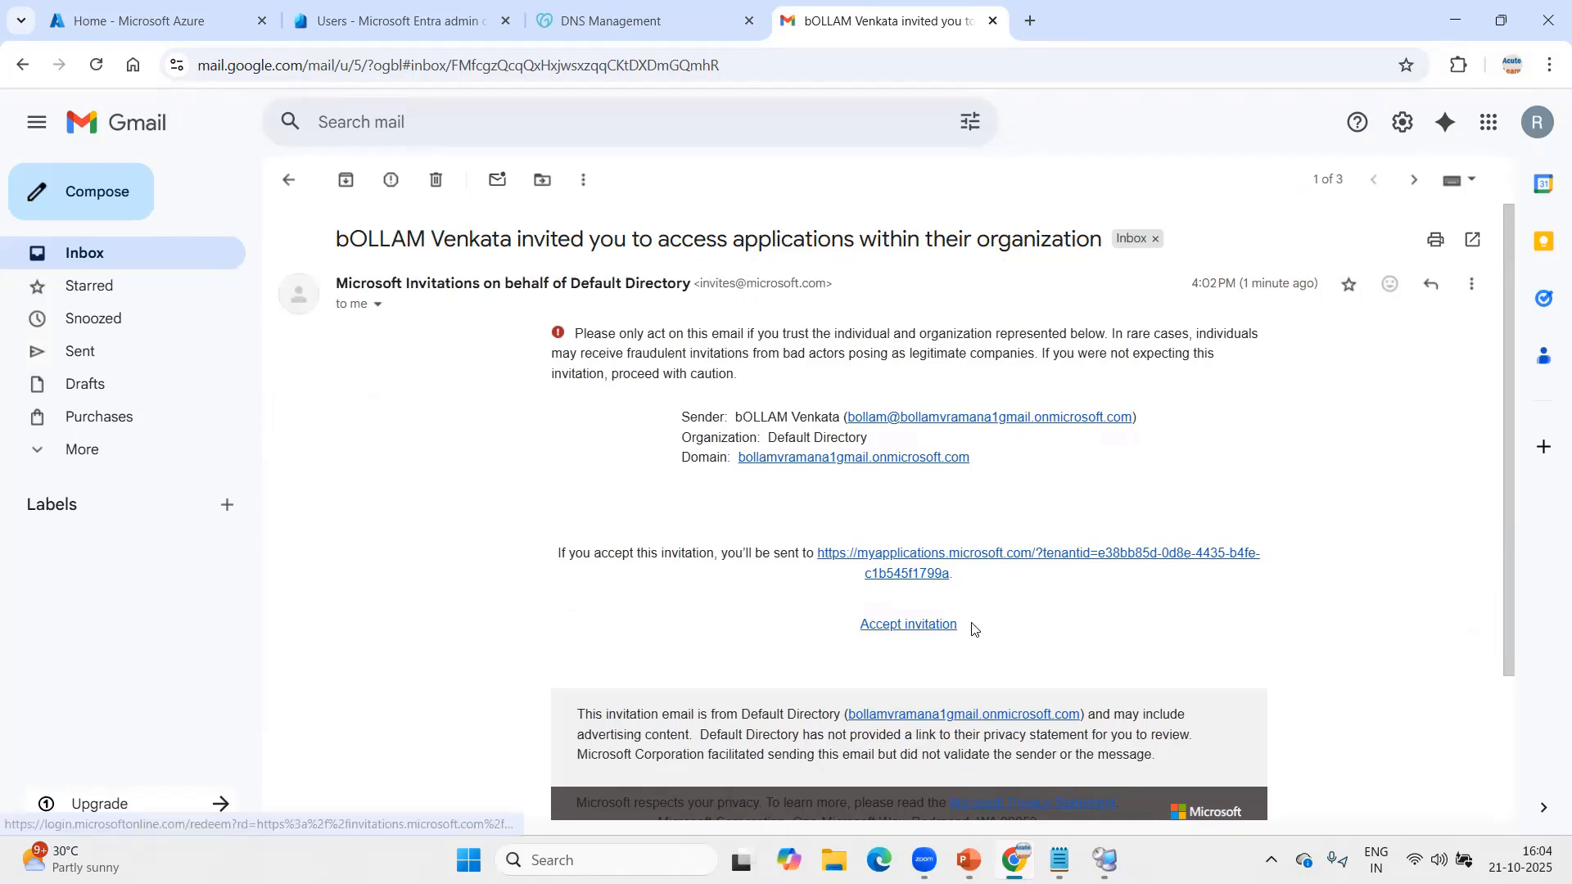
{"action": "left_click", "coordinate": [911, 631]}
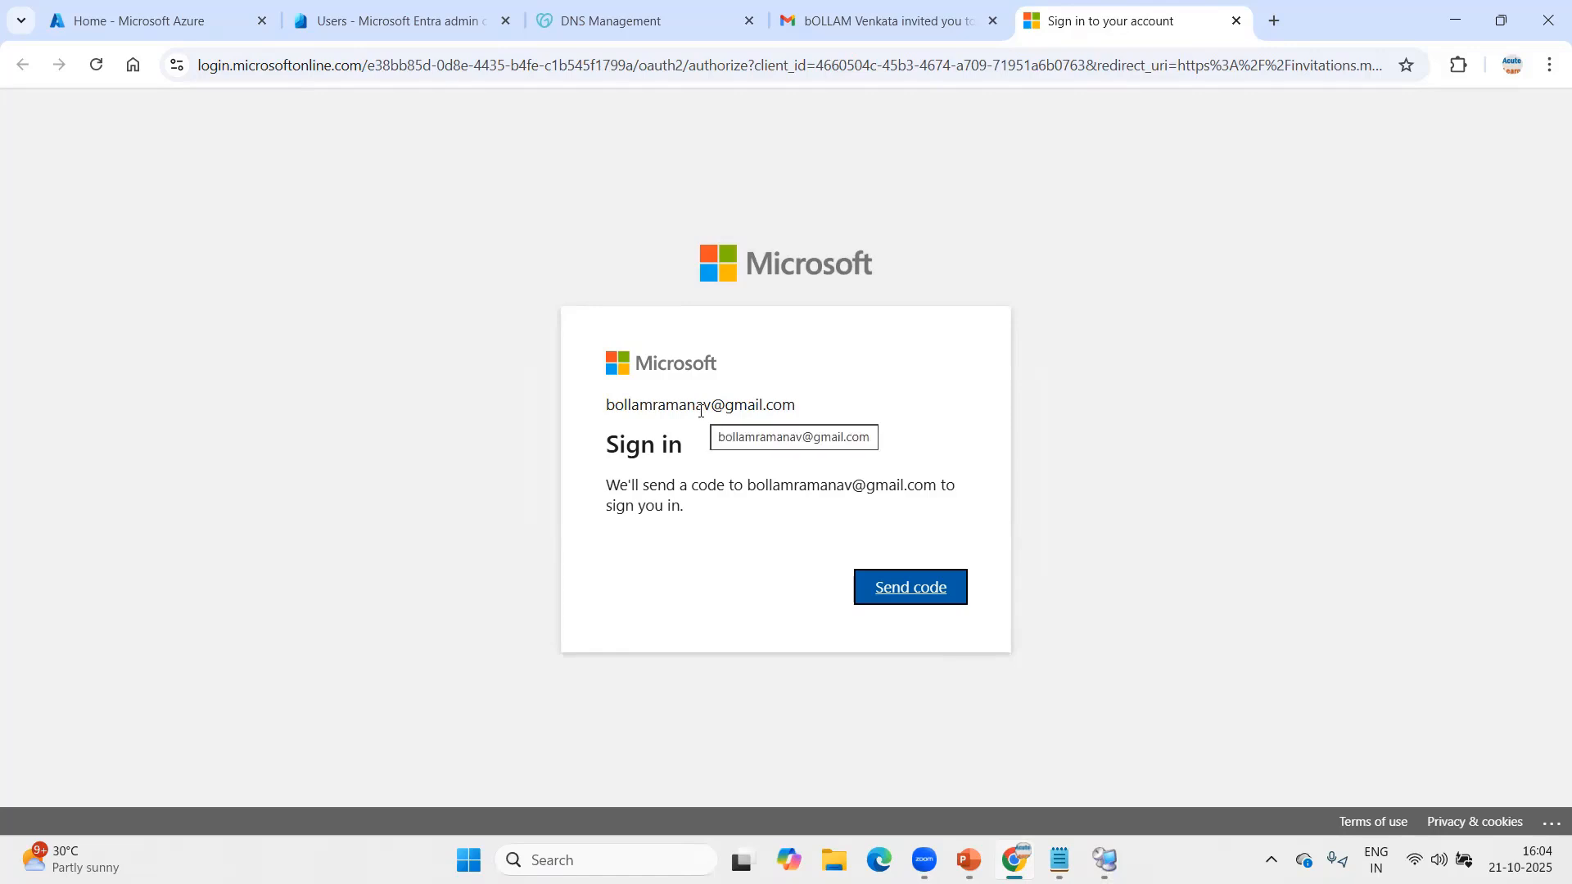
Step: Request an emailed one-time code, copy it from Gmail, and paste it to sign in
{"action": "left_click", "coordinate": [911, 587]}
{"action": "left_click", "coordinate": [838, 31]}
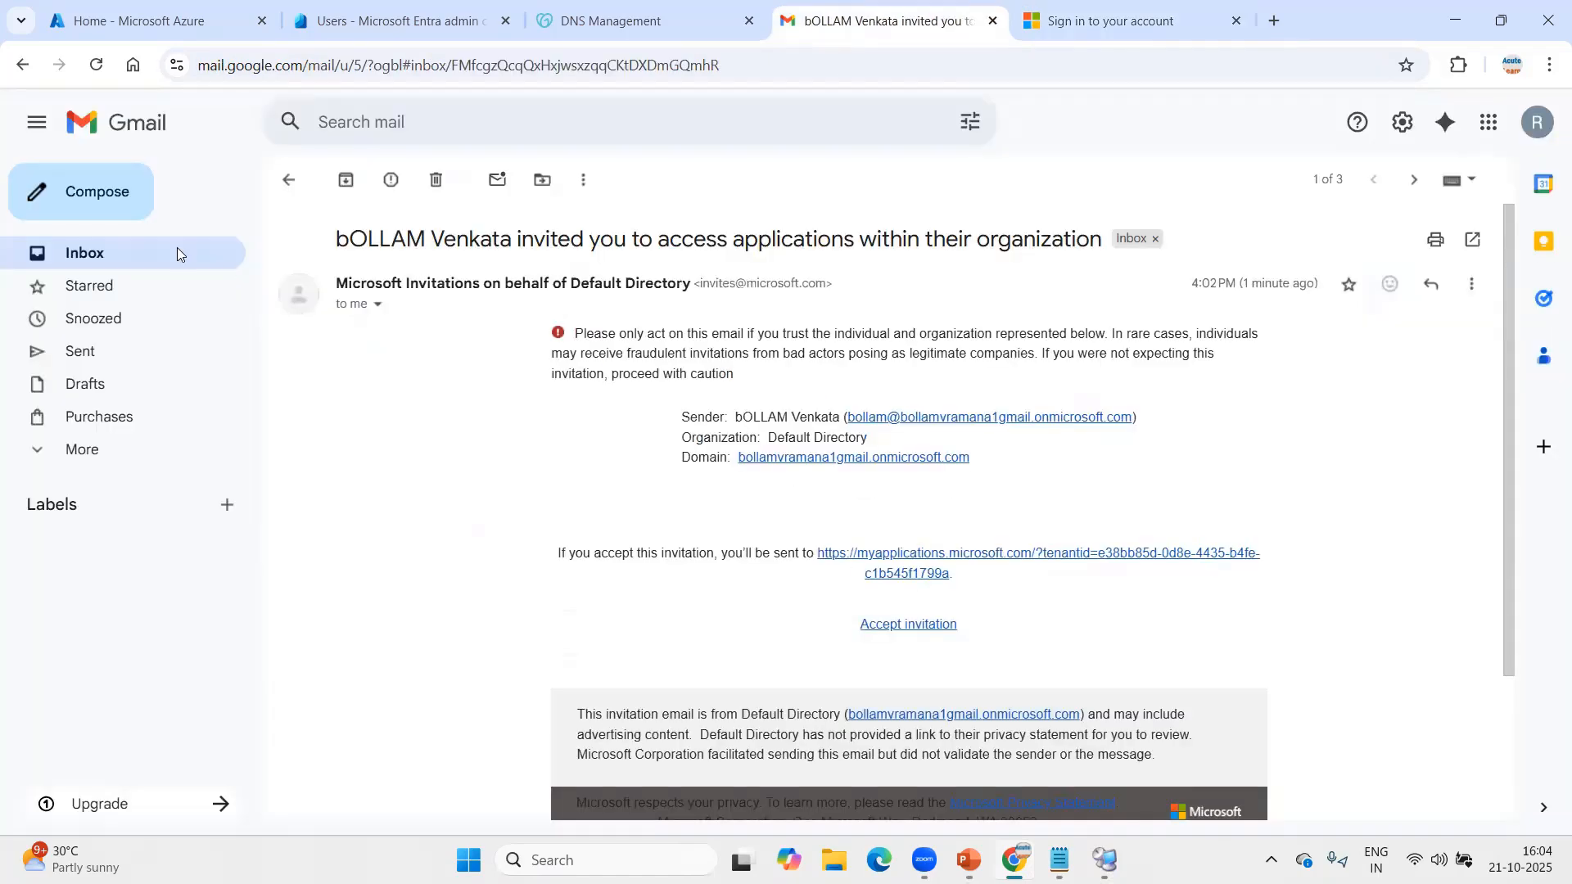
{"action": "left_click", "coordinate": [165, 253]}
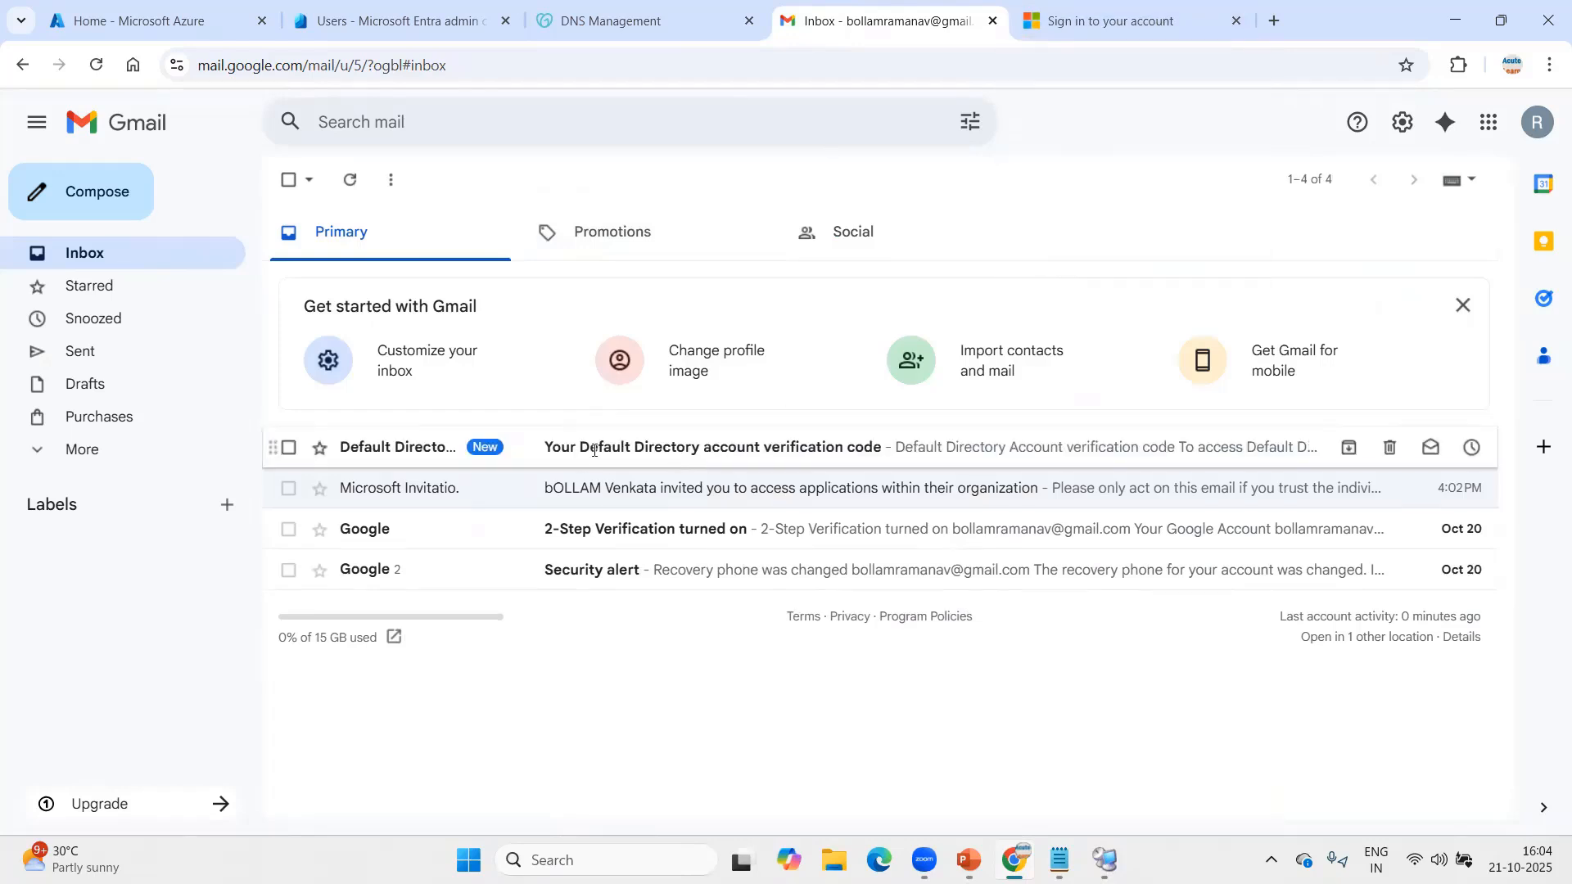
{"action": "left_click", "coordinate": [594, 449]}
{"action": "double_click", "coordinate": [400, 532]}
{"action": "key", "text": "ctrl+c"}
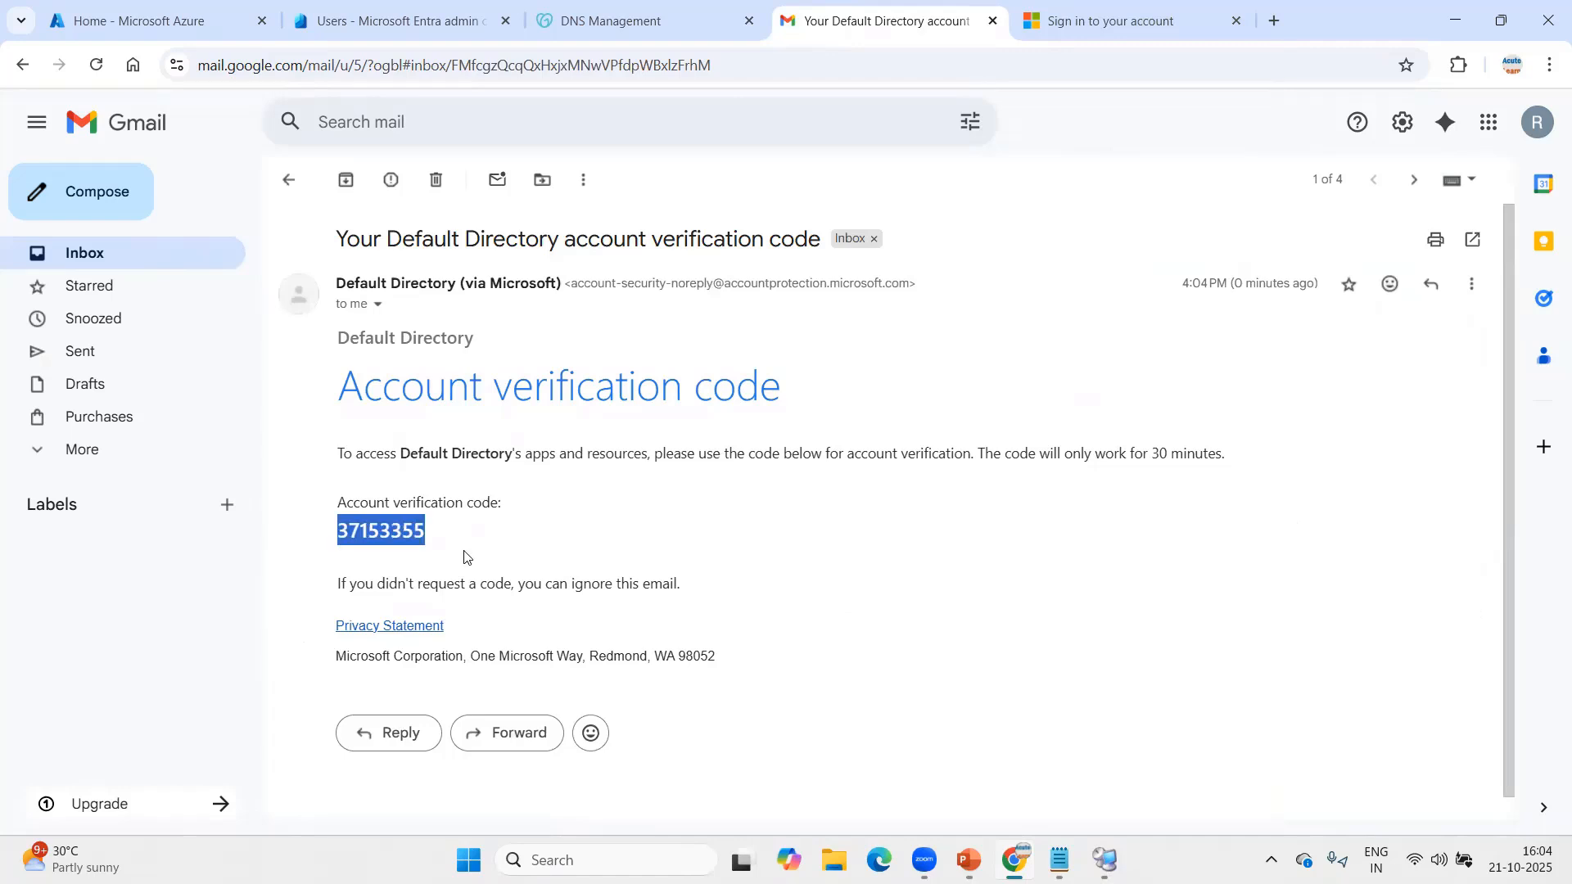
{"action": "left_click", "coordinate": [1073, 22]}
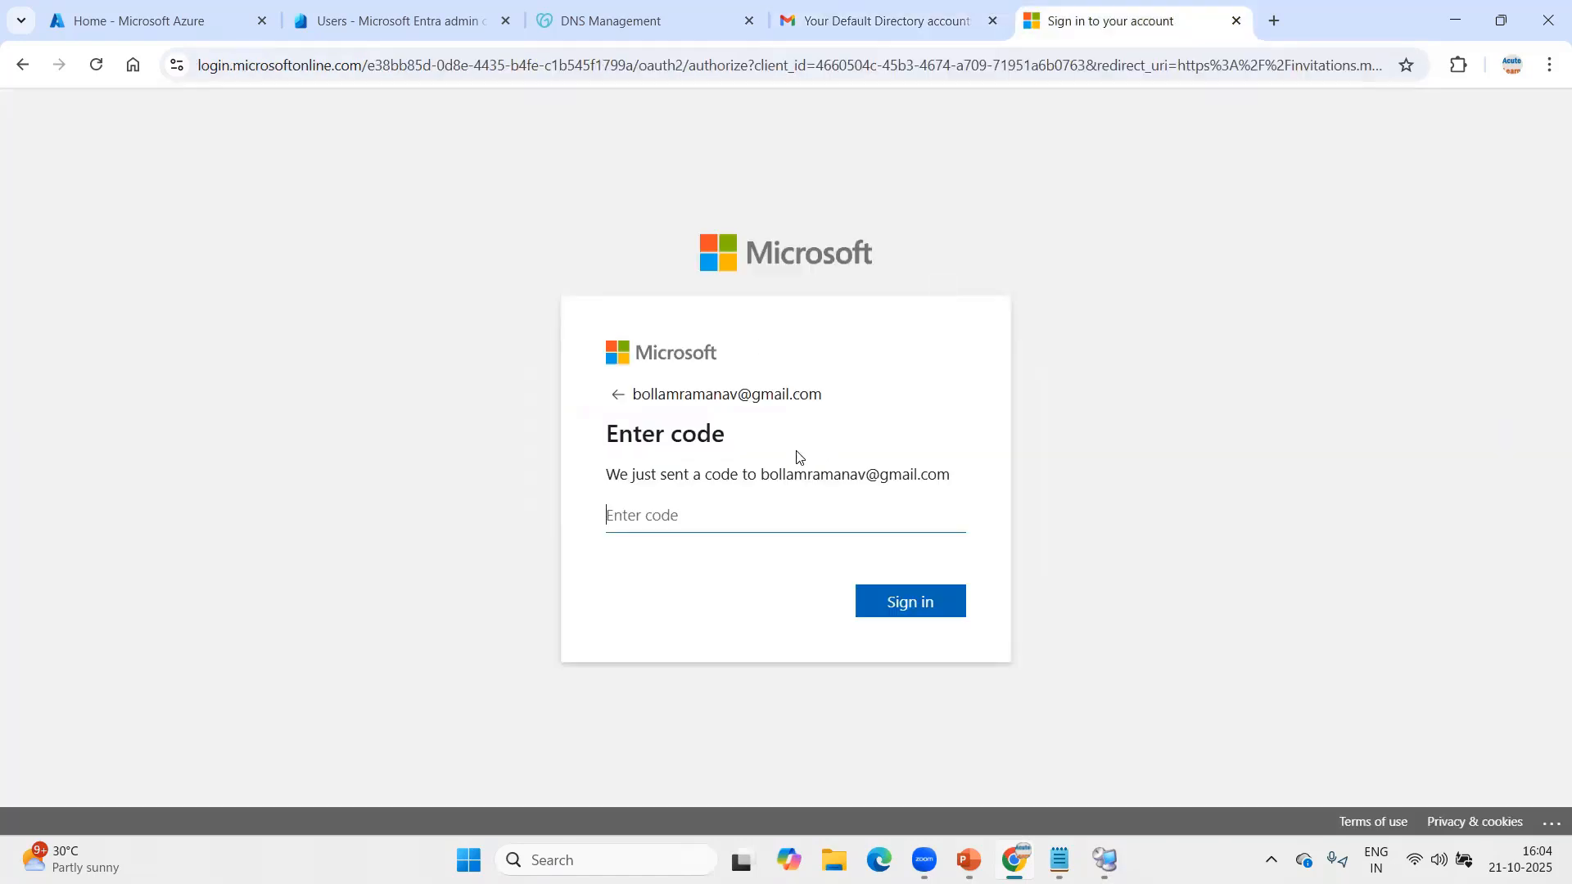
{"action": "left_click", "coordinate": [691, 523]}
{"action": "key", "text": "ctrl+v"}
{"action": "left_click", "coordinate": [910, 612]}
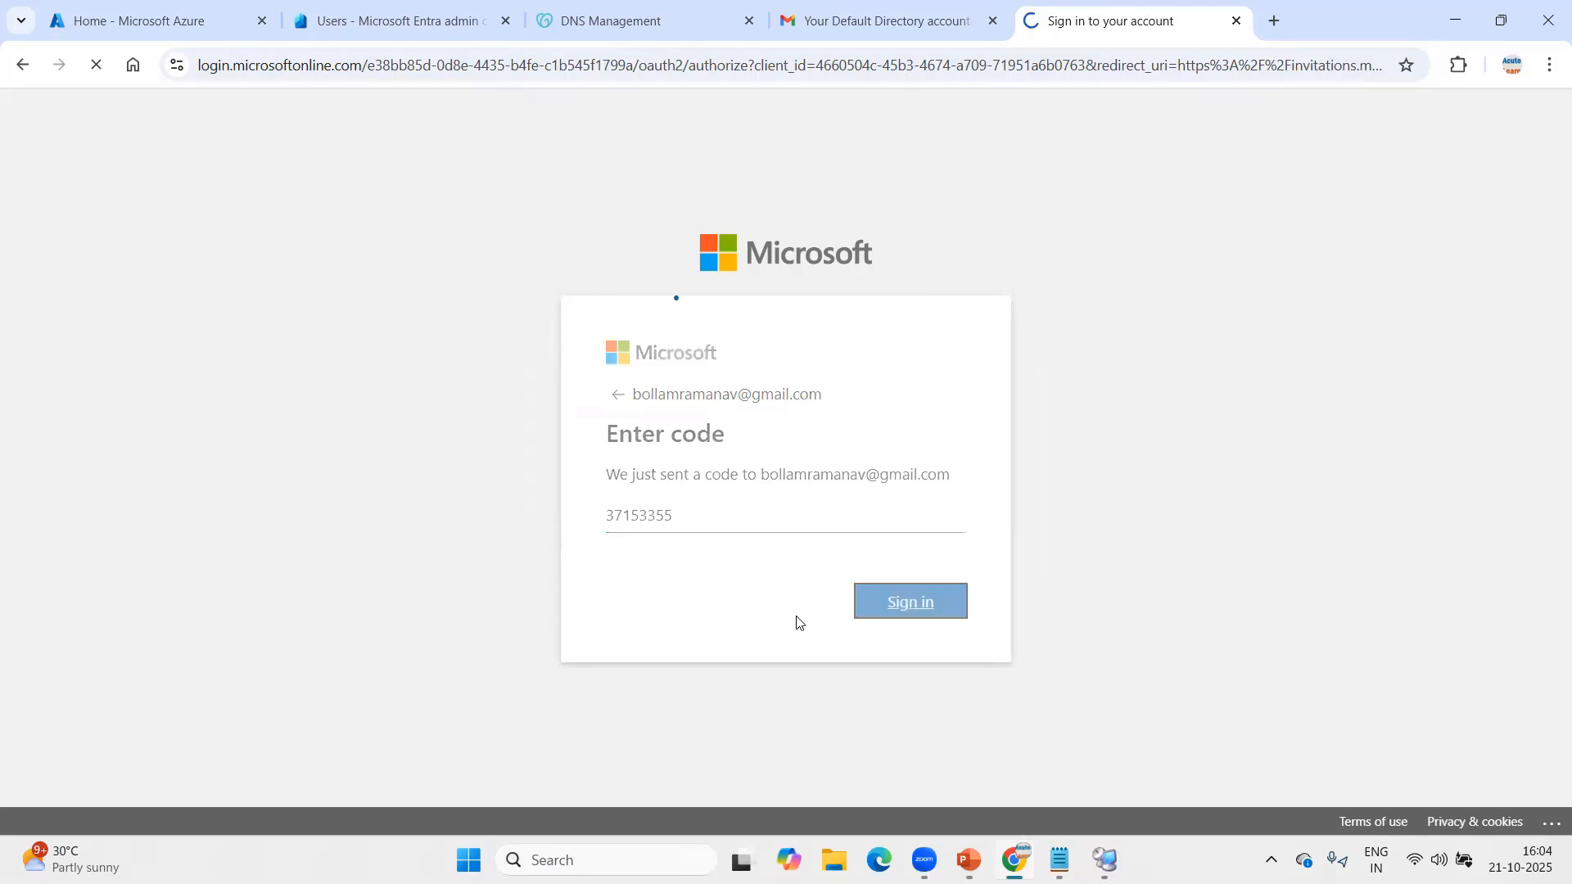